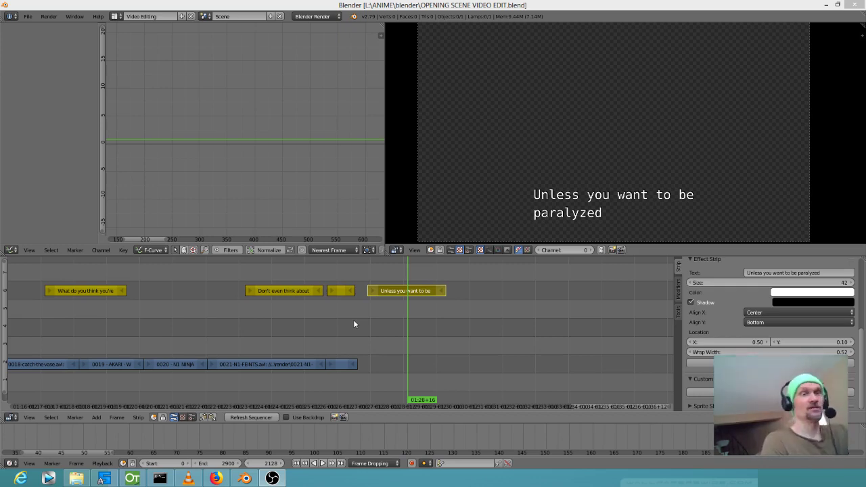
Step: Review the shots from about 01:12 to 01:21, playing the cut from the 0019 shot into 0020
scroll(369, 323, down, 3)
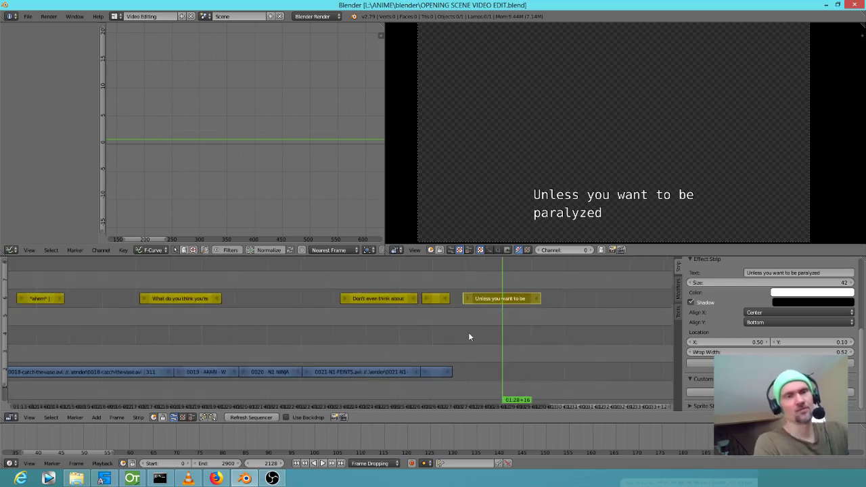
scroll(467, 331, left, 2)
drag(80, 329, 86, 327)
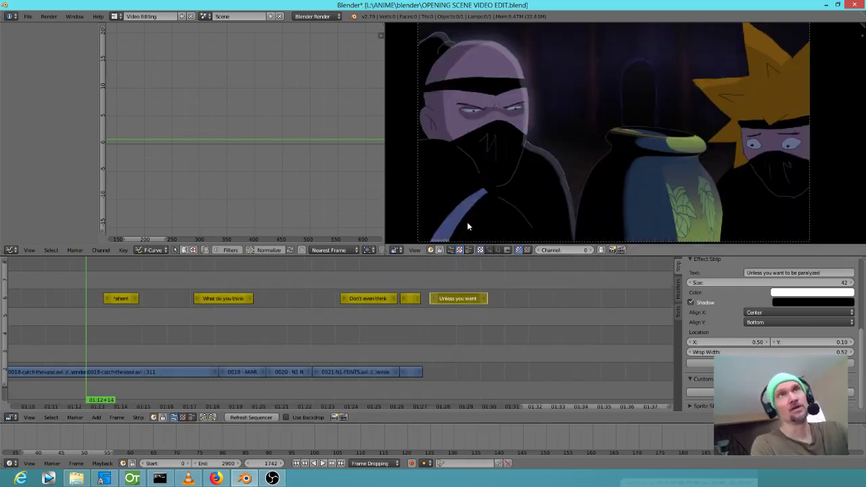
drag(97, 346, 270, 377)
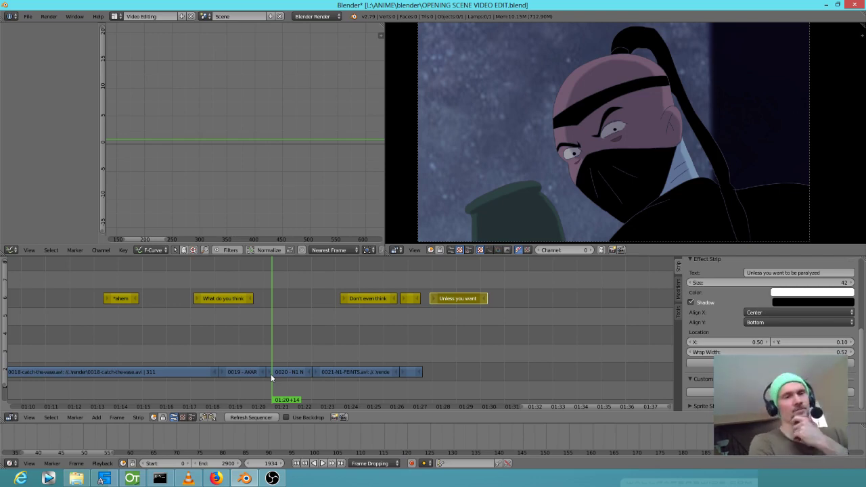
drag(245, 341, 261, 339)
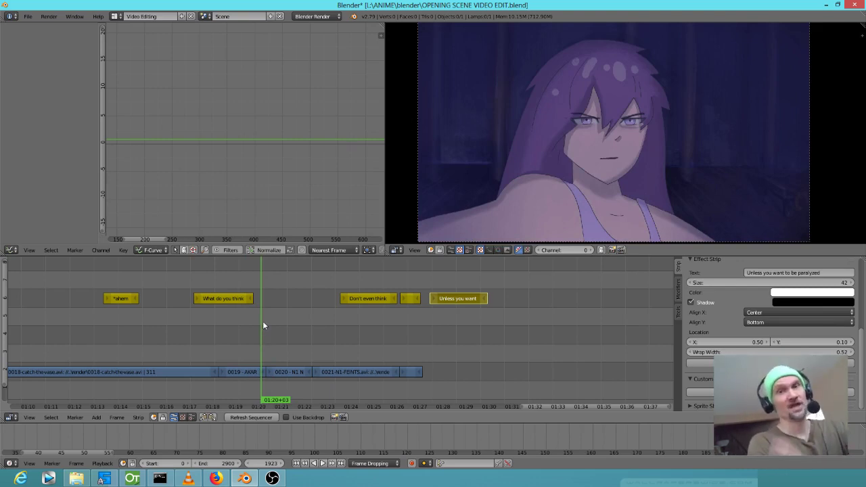
key(alt+a)
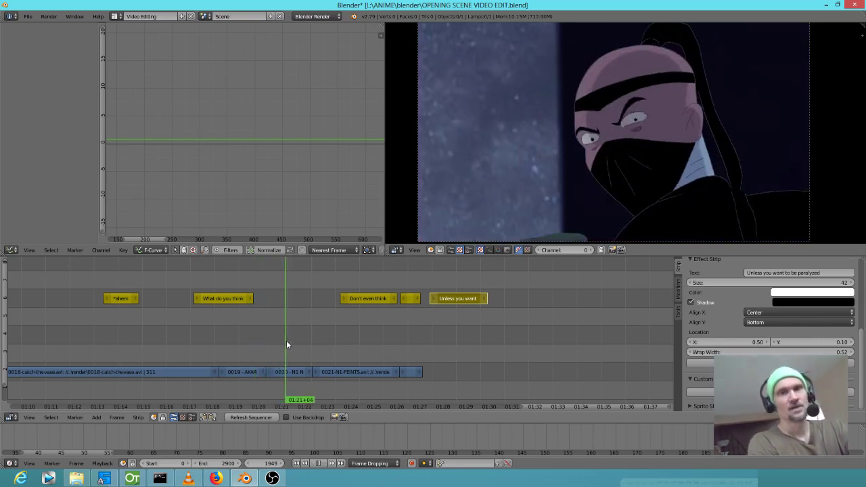
click(254, 340)
key(alt+a)
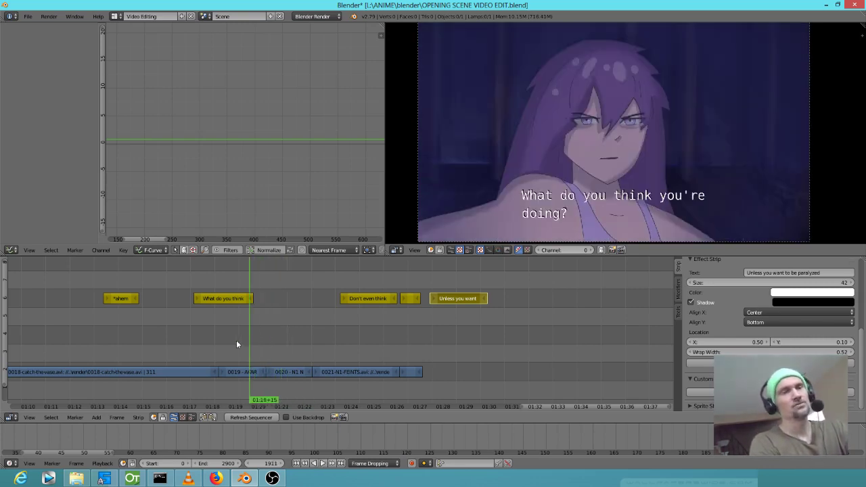
Step: Scrub through the shot subtitled "What do you think you're doing?" and examine the character's face up close in the preview
click(187, 327)
drag(187, 327, 233, 333)
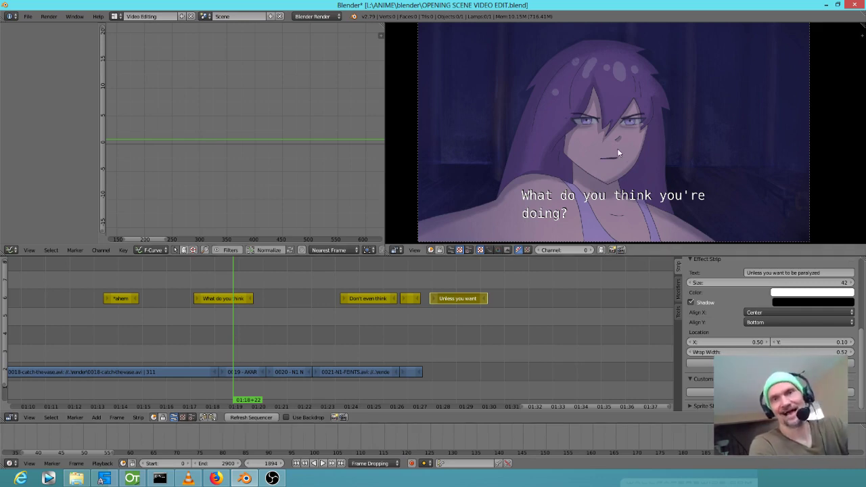
click(171, 333)
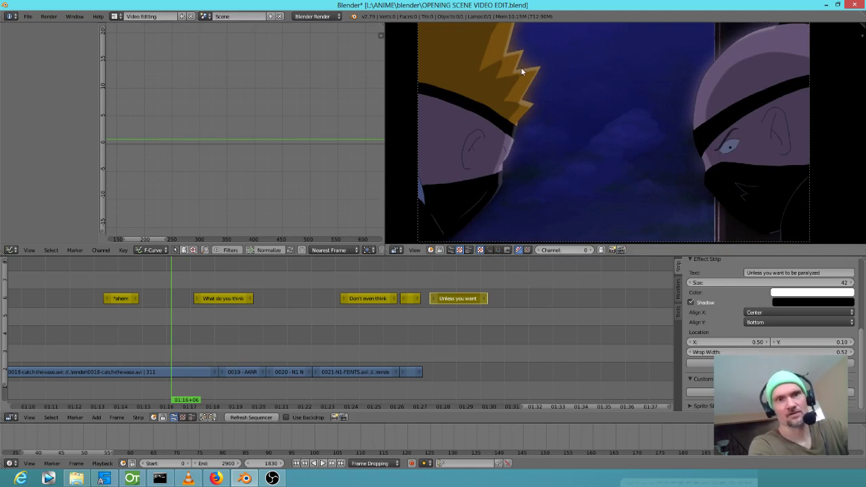
scroll(179, 323, down, 3)
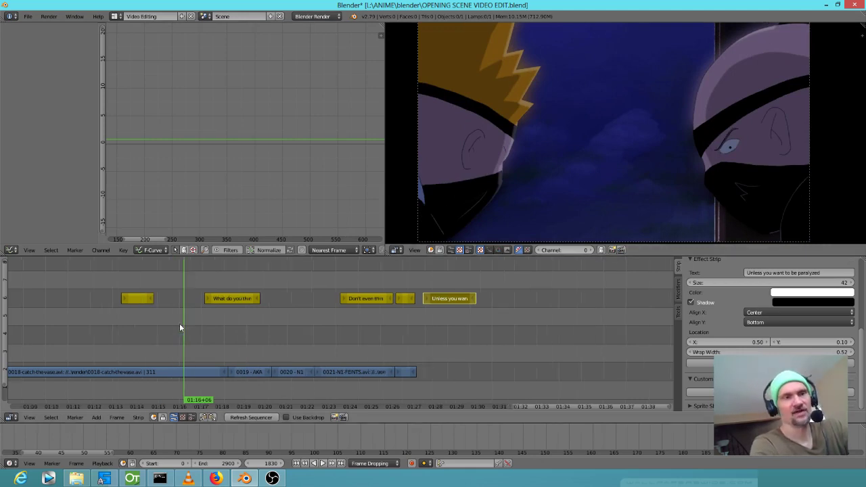
drag(186, 334, 284, 351)
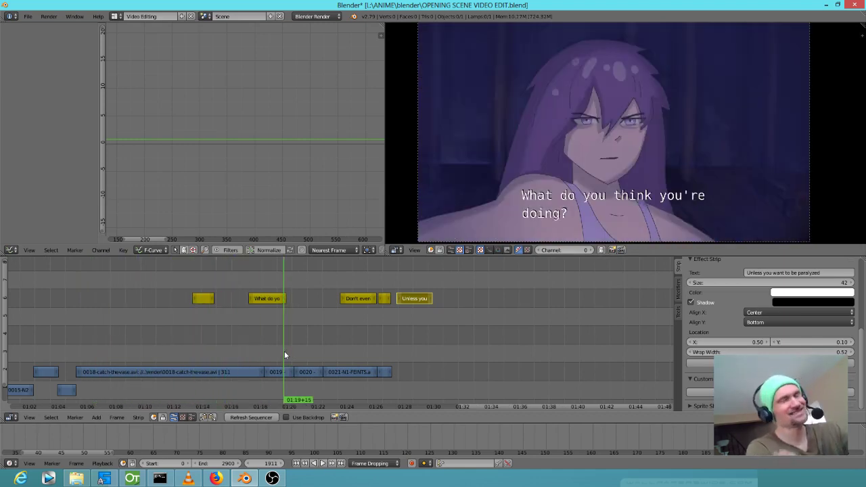
click(281, 345)
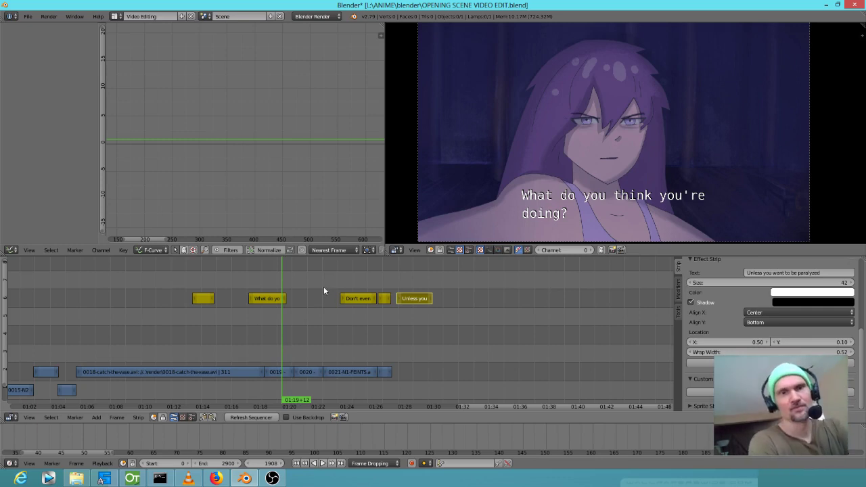
scroll(617, 123, up, 6)
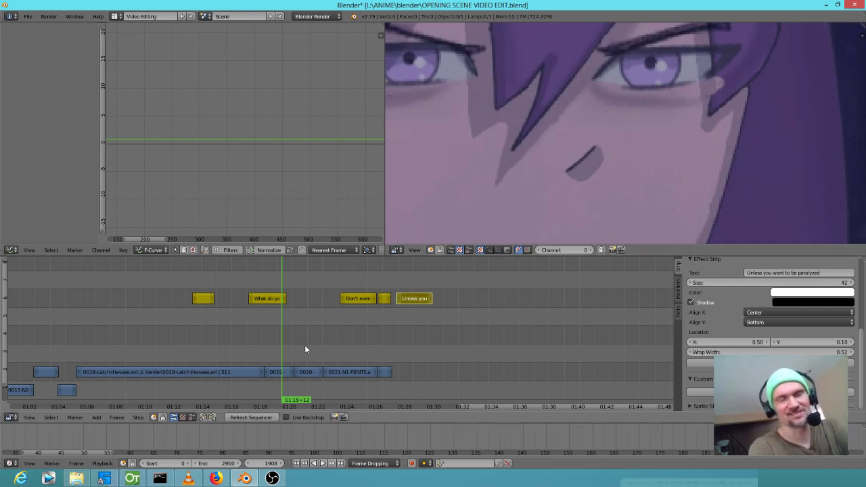
scroll(305, 349, down, 4)
scroll(324, 328, up, 4)
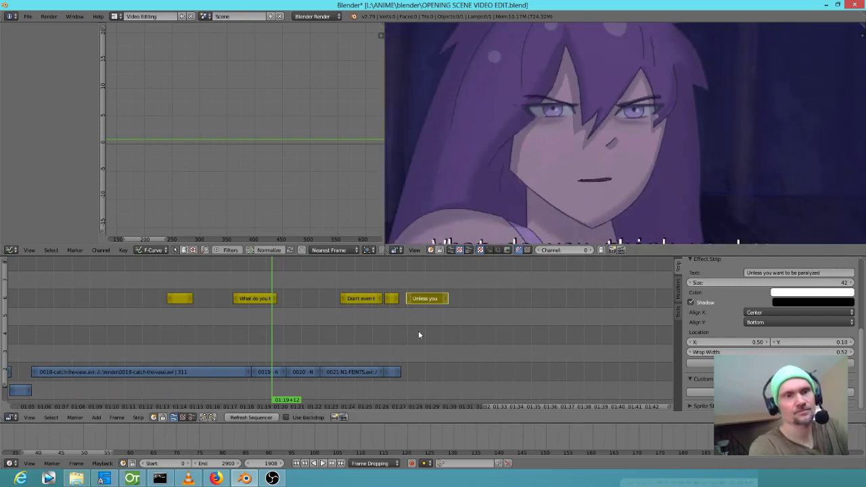
Step: Select the "Don't even think about it!" subtitle strip and look up the Text type among the effect strips
drag(271, 346, 359, 336)
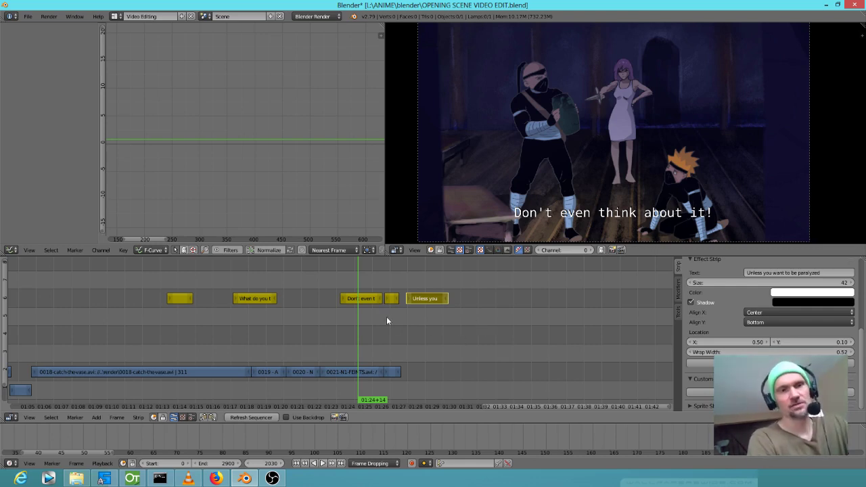
scroll(381, 308, up, 5)
right_click(383, 299)
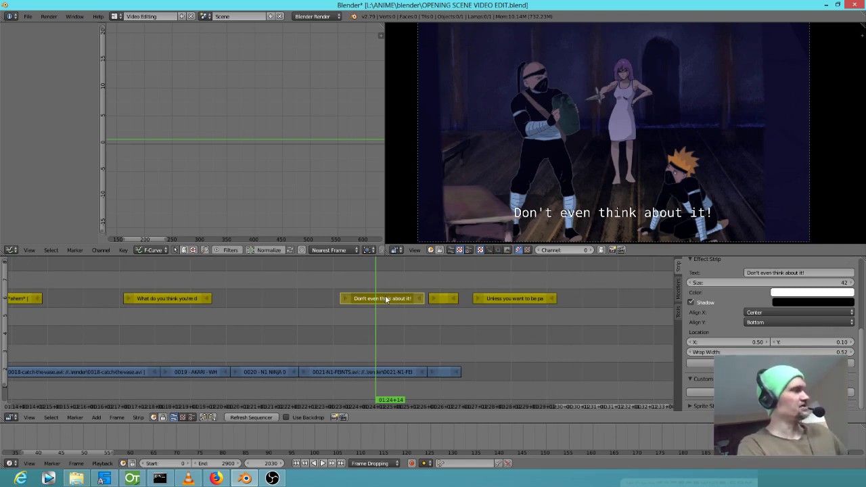
key(shift+a)
mouse_move(379, 351)
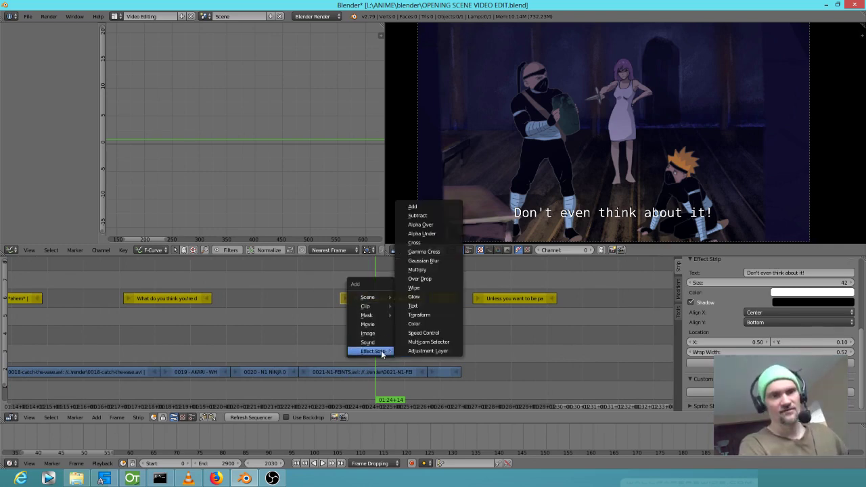
click(426, 306)
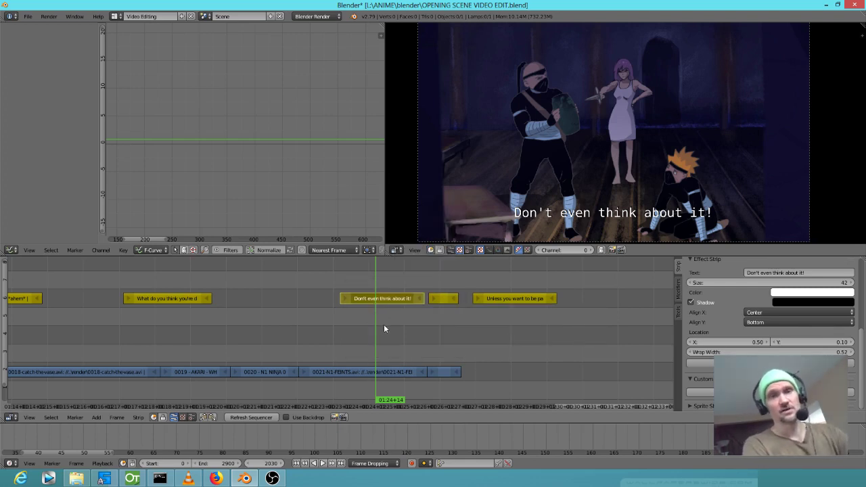
Step: Select the "What do you think you're doing?" subtitle, try vertical locations from 0.01 up to 0.11, and settle on 0.10
key(alt+a)
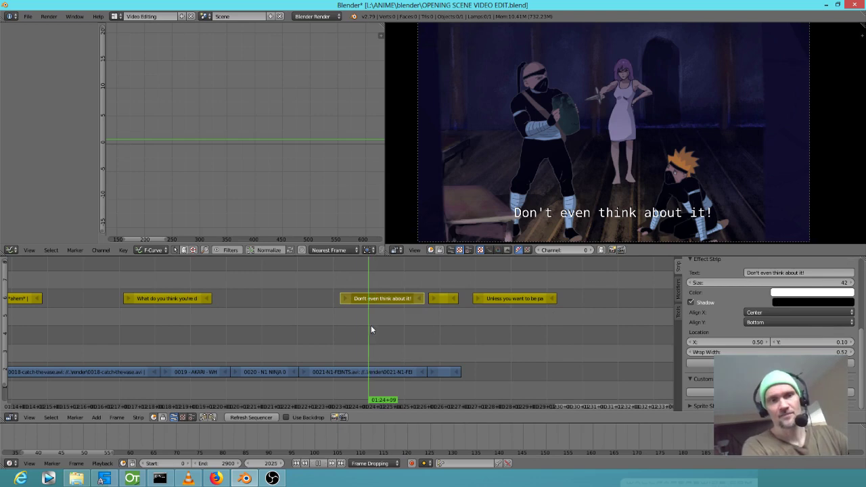
drag(427, 328, 174, 310)
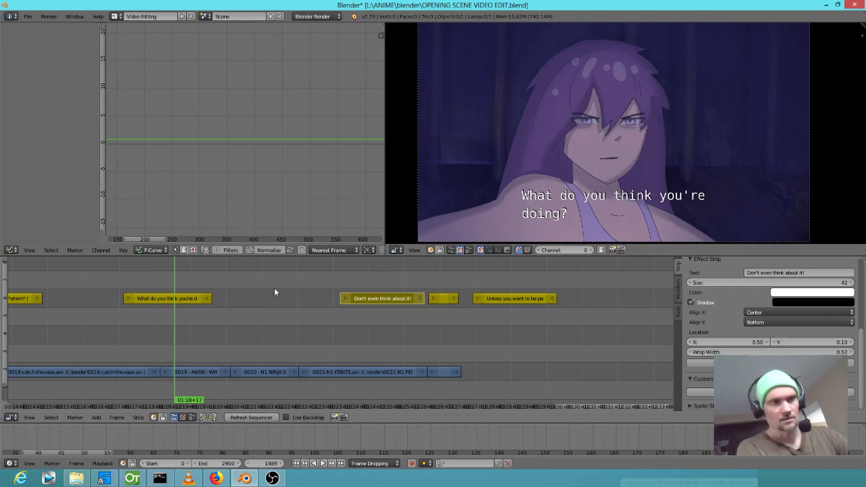
right_click(187, 298)
drag(813, 340, 850, 343)
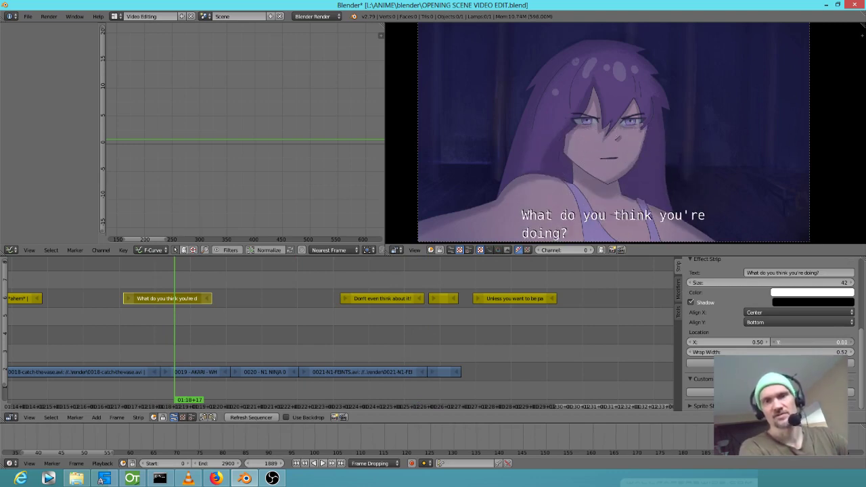
click(851, 343)
click(852, 343)
click(851, 343)
click(851, 343)
click(851, 343)
click(852, 343)
click(852, 343)
click(851, 343)
click(851, 343)
click(852, 343)
click(852, 343)
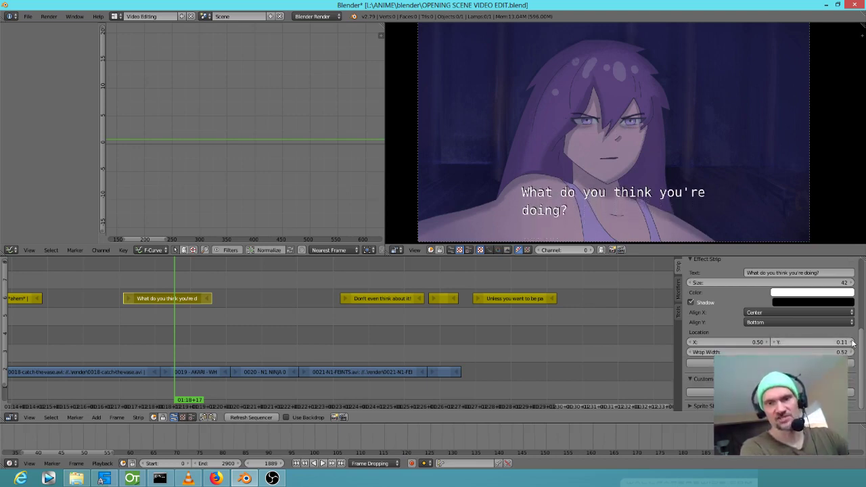
click(773, 342)
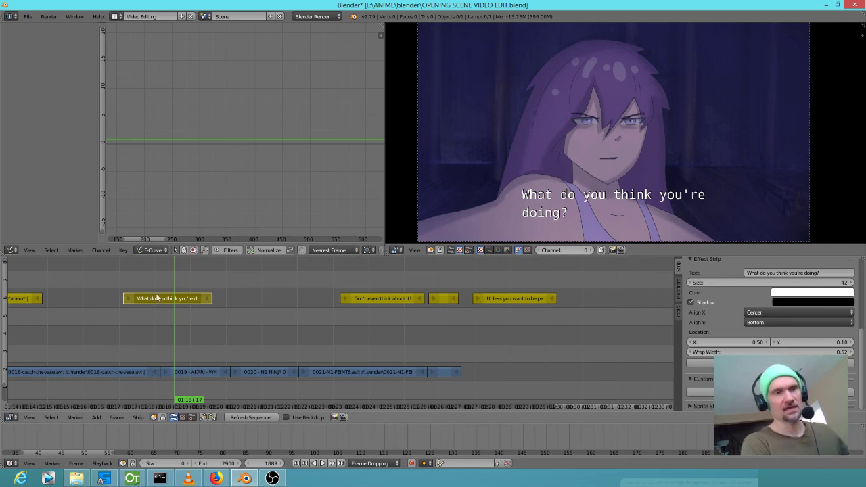
Step: Duplicate the "What do you think you're doing?" subtitle over the 0020 shot, preview it, and delete the copy
key(shift+d)
click(251, 310)
click(257, 321)
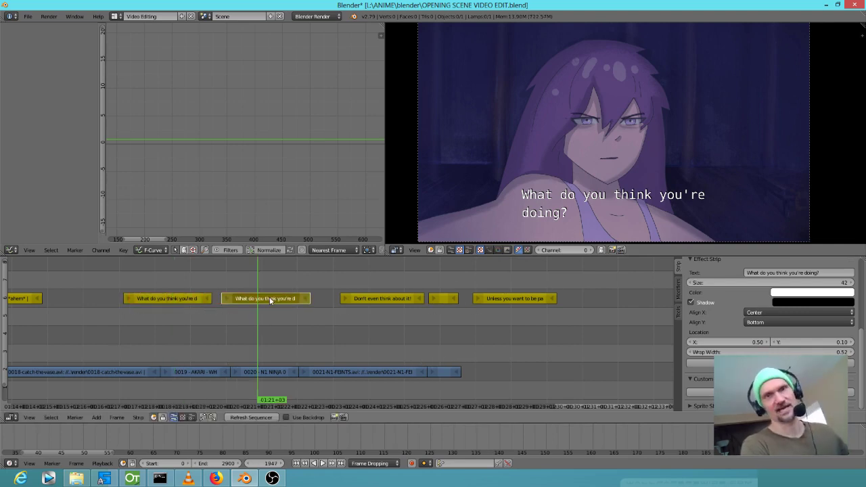
key(x)
click(270, 297)
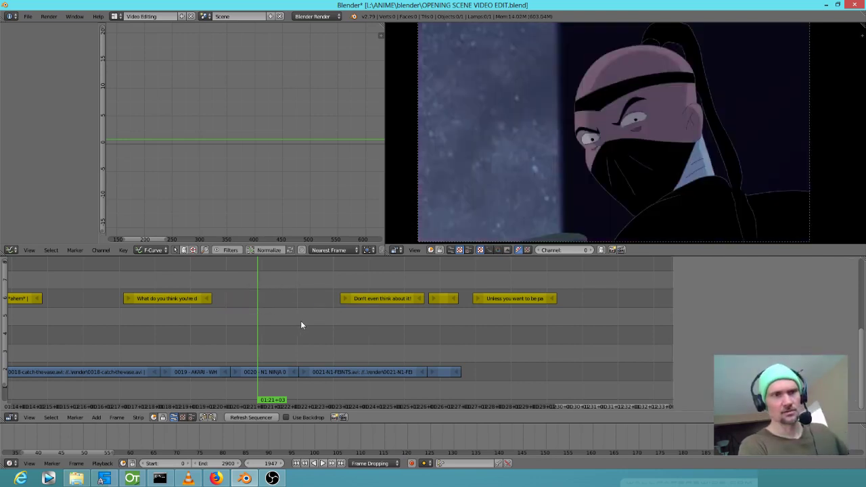
Step: Undo the deletion of the duplicate subtitle, step back four frames to preview it, and delete it again
key(ctrl+z)
key(Left)
key(Left)
key(Left)
key(Left)
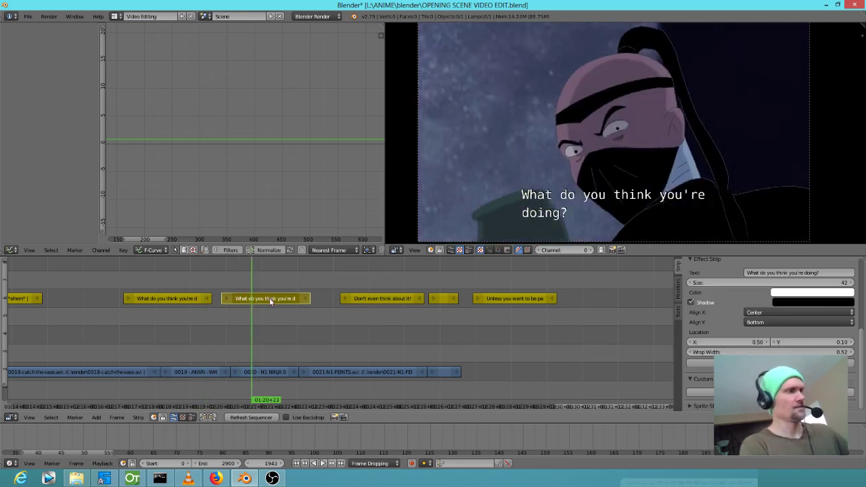
key(x)
click(269, 298)
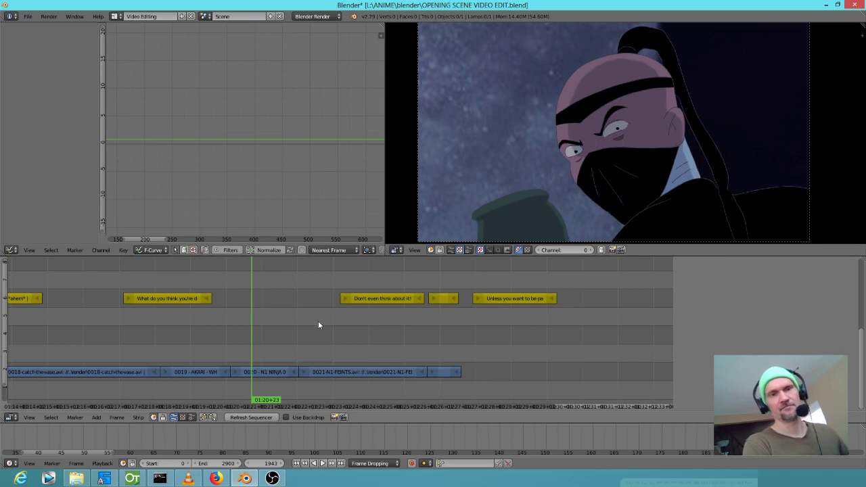
Step: Review the sequence from the 0018 vase shot through to the "Don't even think about it!" subtitle
drag(174, 326, 241, 339)
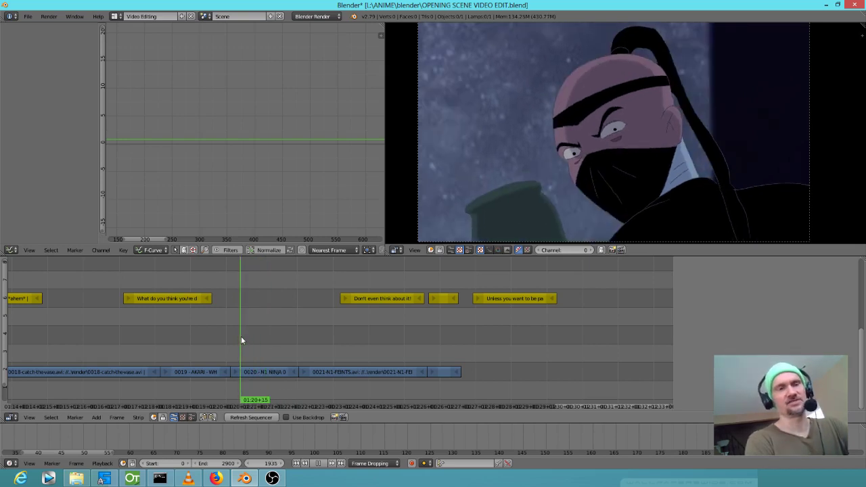
drag(241, 339, 102, 346)
scroll(156, 350, down, 2)
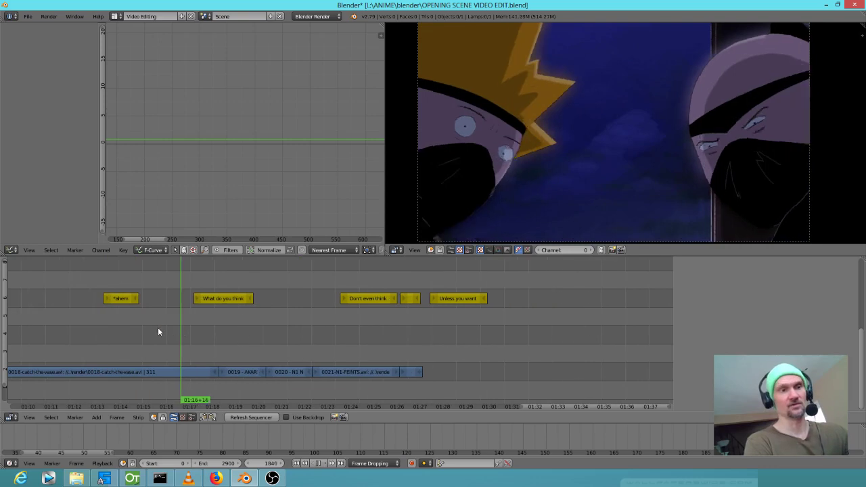
drag(169, 331, 113, 328)
scroll(196, 332, down, 3)
drag(183, 338, 348, 362)
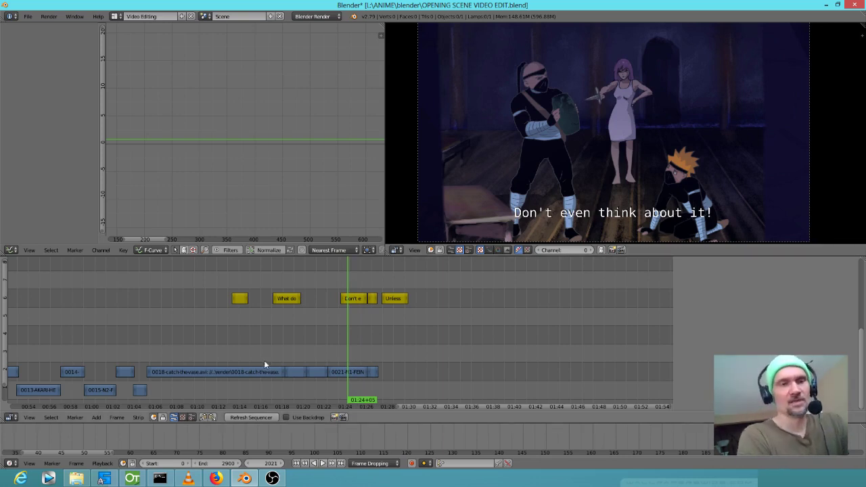
Step: Compare the fight shot 0021 with the shot subtitled "What do you think you're doing?"
scroll(374, 329, up, 4)
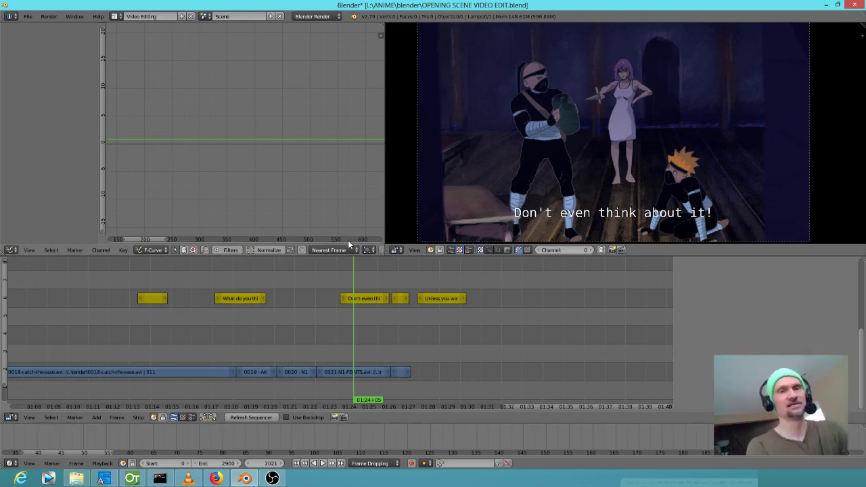
drag(361, 323, 412, 339)
click(295, 336)
click(257, 345)
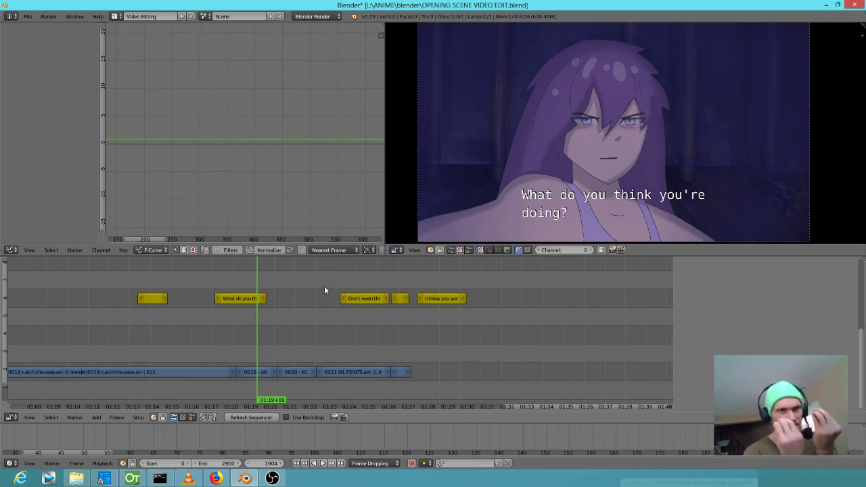
Step: Review the shots from 0019 through 0020 and play on to the "*grunt*" subtitle near 01:26
click(237, 345)
scroll(238, 343, up, 4)
drag(132, 345, 260, 354)
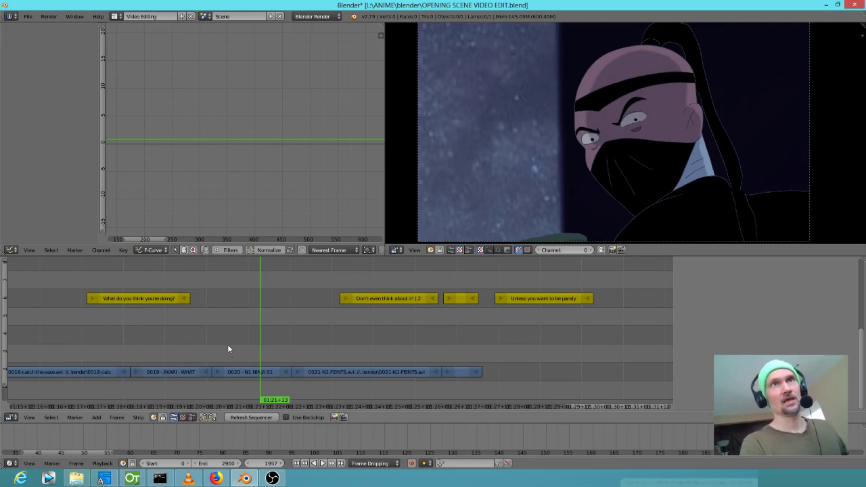
click(421, 349)
key(alt+a)
drag(430, 348, 450, 349)
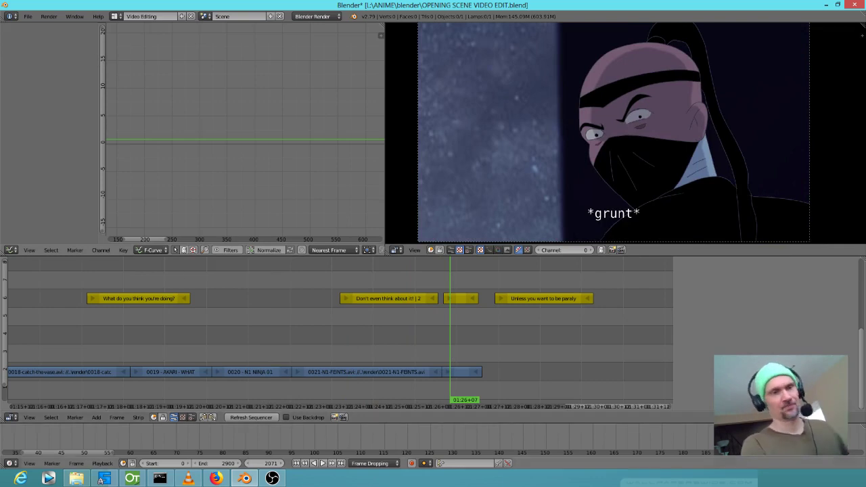
Step: Switch to OpenToonz and review the opening frames 1 to 4 of the pre-fight-dialogue scene
click(132, 479)
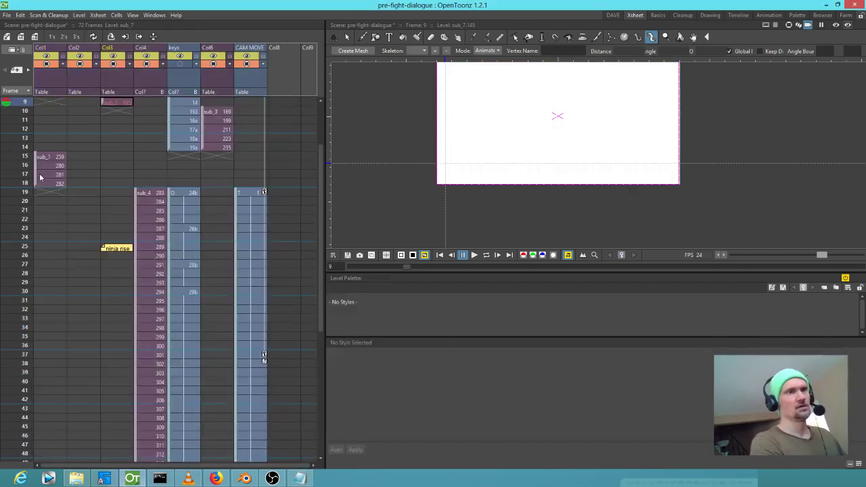
scroll(138, 199, up, 3)
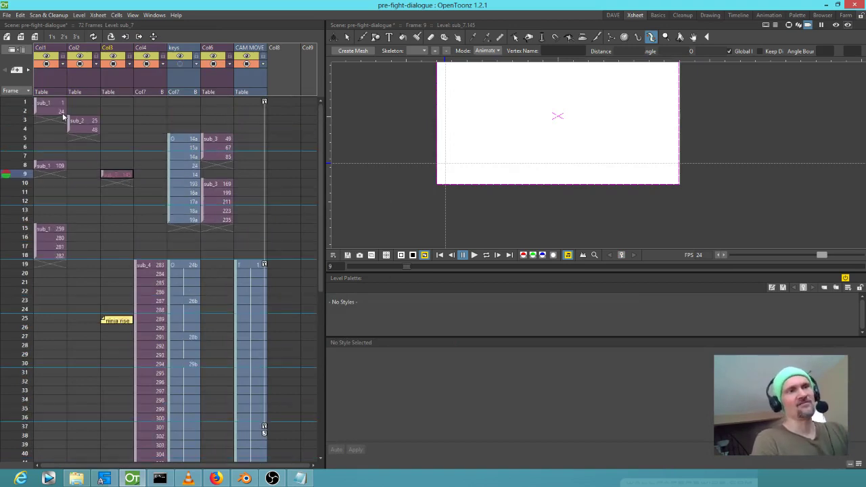
click(24, 105)
click(17, 133)
mouse_move(17, 133)
mouse_down()
mouse_move(17, 111)
mouse_move(17, 129)
mouse_up()
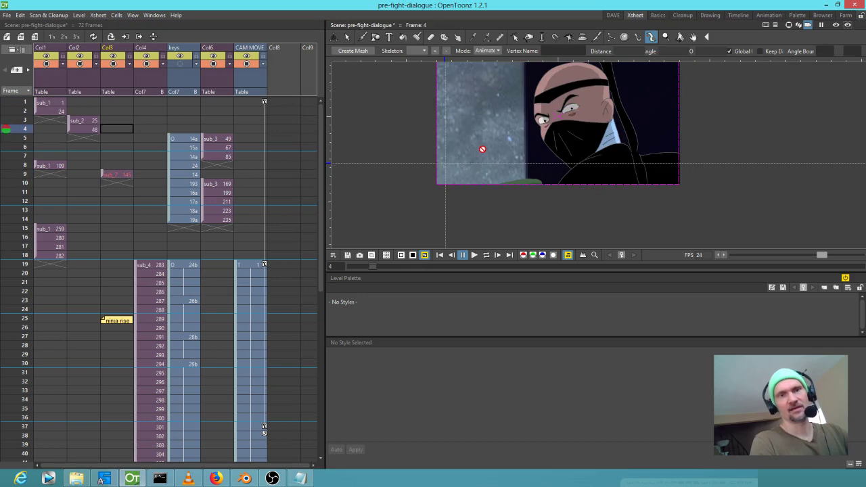
scroll(483, 148, up, 3)
scroll(512, 136, down, 1)
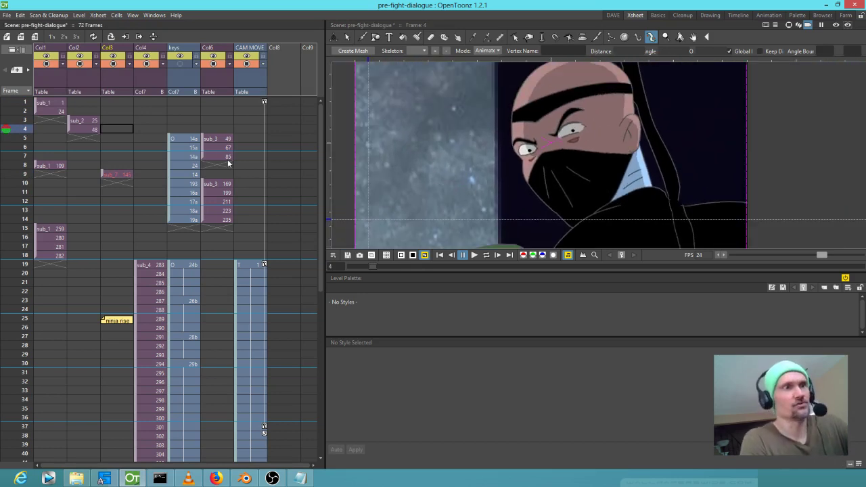
drag(27, 110, 21, 129)
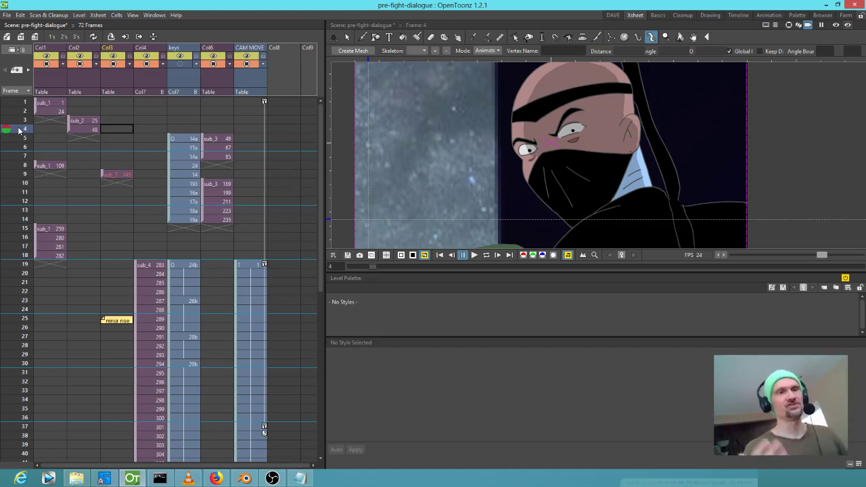
click(5, 102)
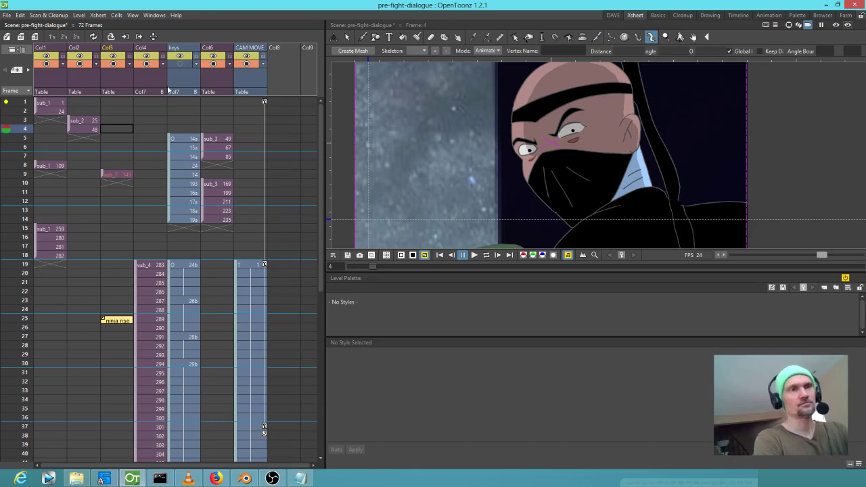
Step: Turn off camera stand visibility for Col6 and scrub through the early frames back to frame 3
click(180, 65)
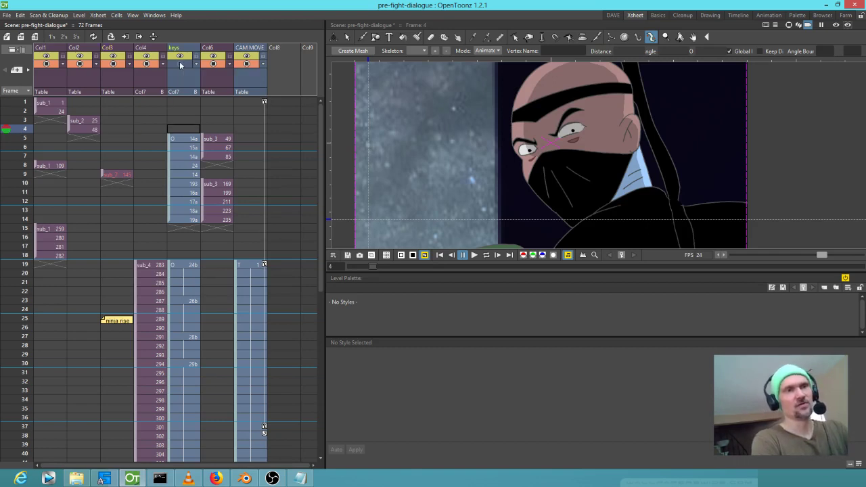
click(215, 72)
click(214, 65)
click(20, 142)
mouse_move(20, 147)
mouse_down()
mouse_move(17, 156)
mouse_move(16, 112)
mouse_move(17, 354)
mouse_move(17, 183)
mouse_up()
mouse_move(20, 238)
mouse_down()
mouse_move(16, 436)
mouse_move(17, 120)
mouse_up()
click(188, 119)
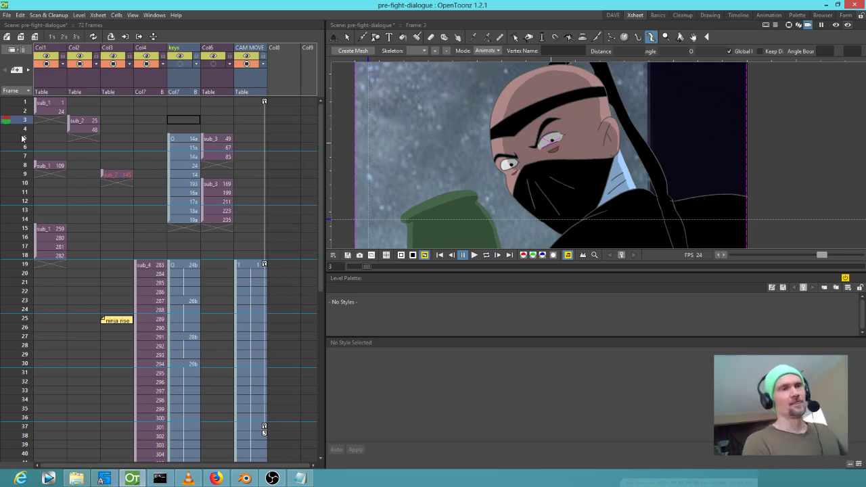
Step: Compare the sub_1 shot at frame 1 with the sub_2 shot at frames 3 and 4
click(56, 103)
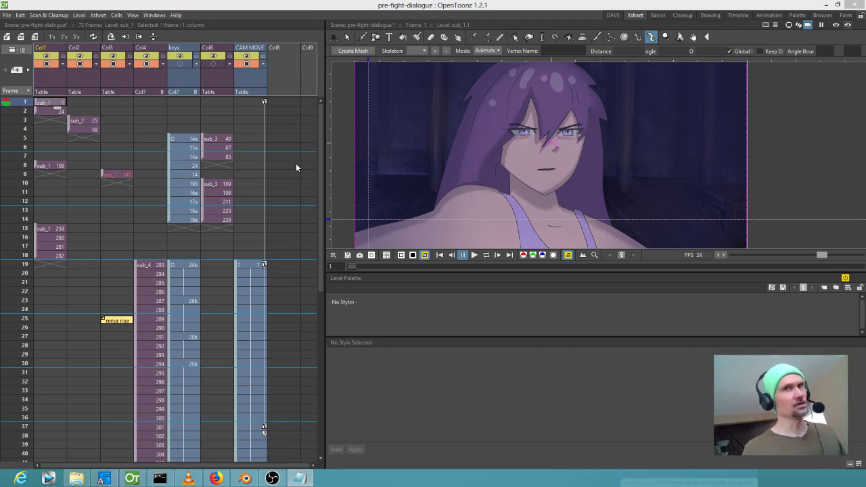
click(49, 111)
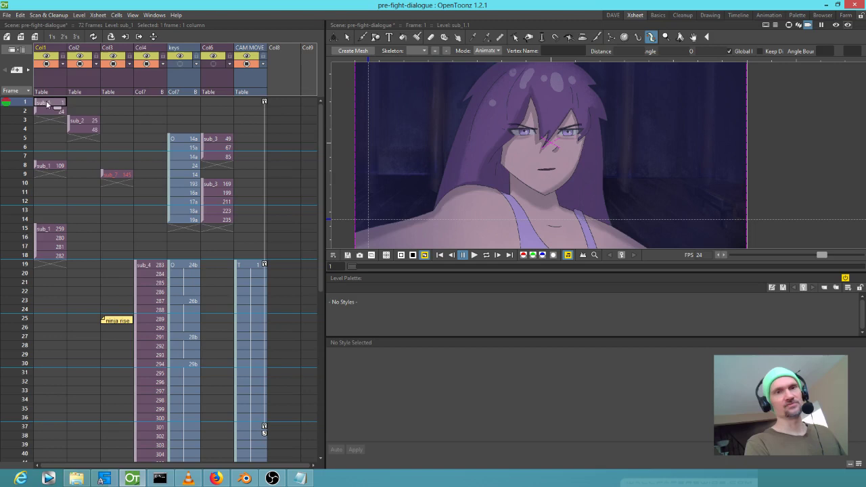
click(92, 122)
click(89, 129)
click(87, 121)
click(84, 128)
click(87, 122)
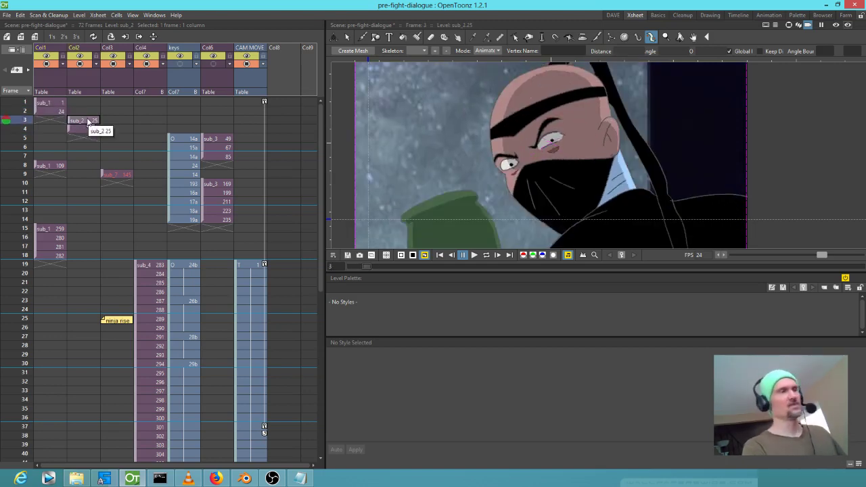
Step: Open the sub_2 sub-xsheet, scrub its frames from 25 onward, and return to the main xsheet
double_click(87, 122)
scroll(55, 309, down, 6)
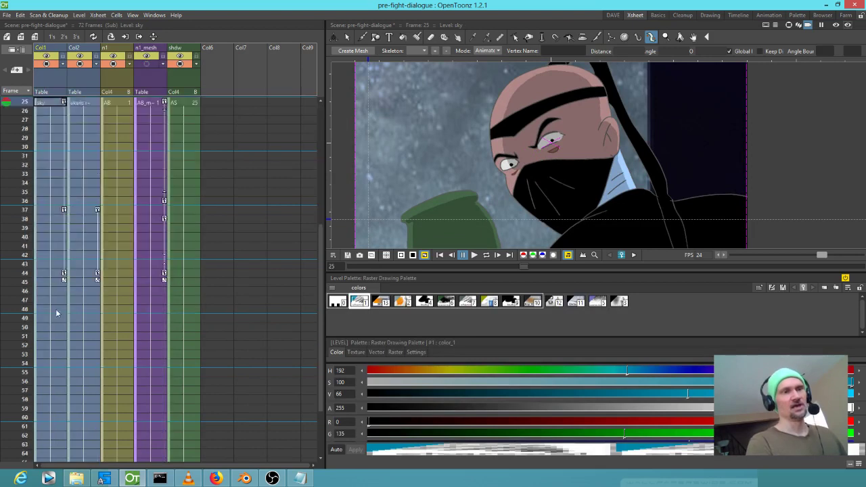
scroll(43, 284, up, 3)
drag(8, 156, 8, 264)
mouse_move(8, 308)
mouse_down()
mouse_move(8, 416)
mouse_move(9, 210)
mouse_move(2, 465)
mouse_move(10, 222)
mouse_move(19, 216)
mouse_up()
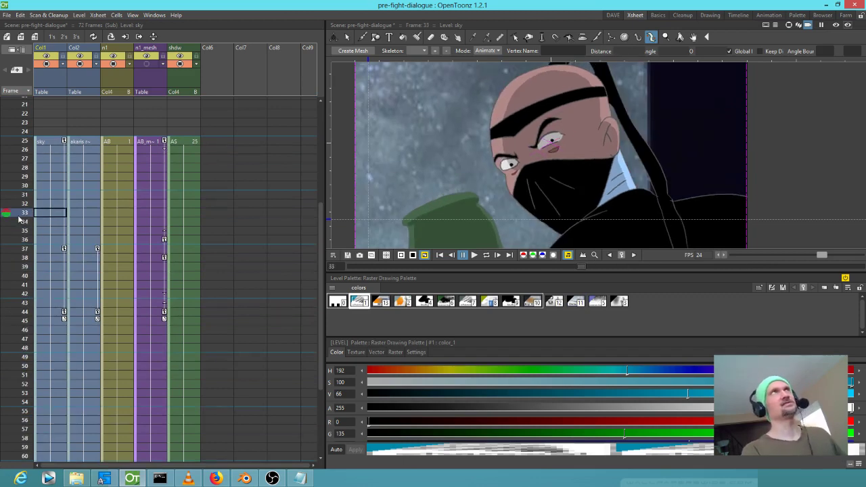
key(shift+q)
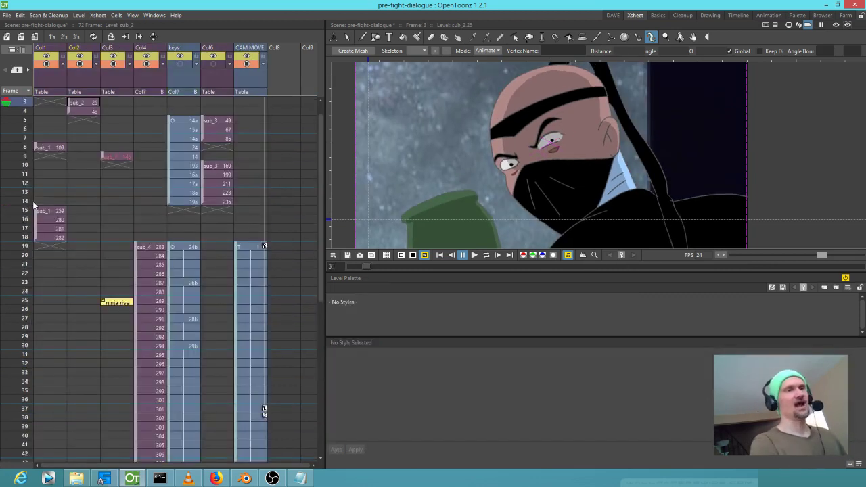
scroll(74, 122, up, 1)
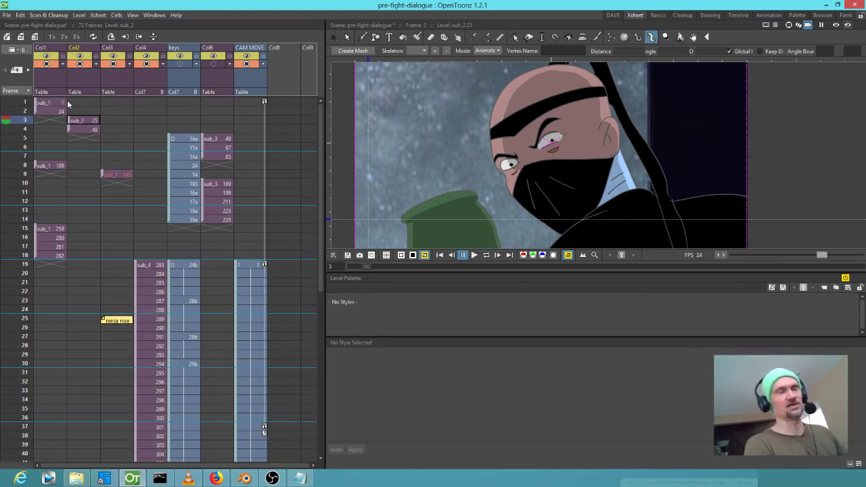
Step: Re-enter the sub_2 sub-xsheet and inspect the file name and end frame in the output settings
click(74, 127)
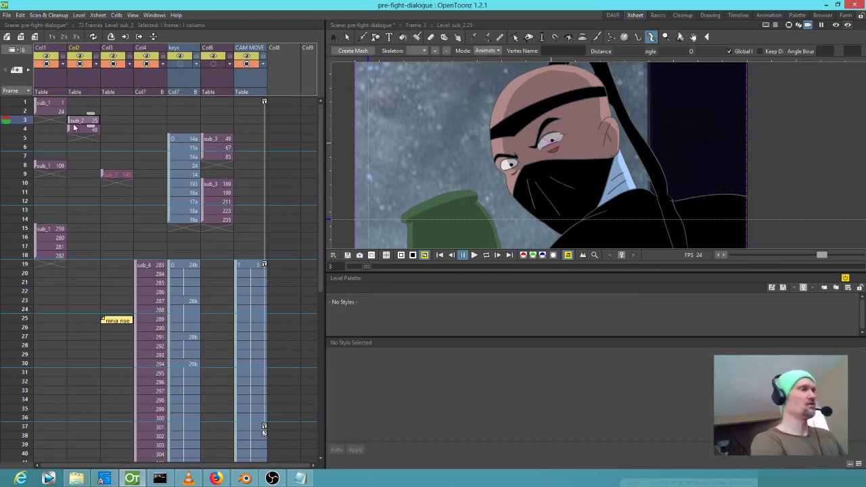
key(q)
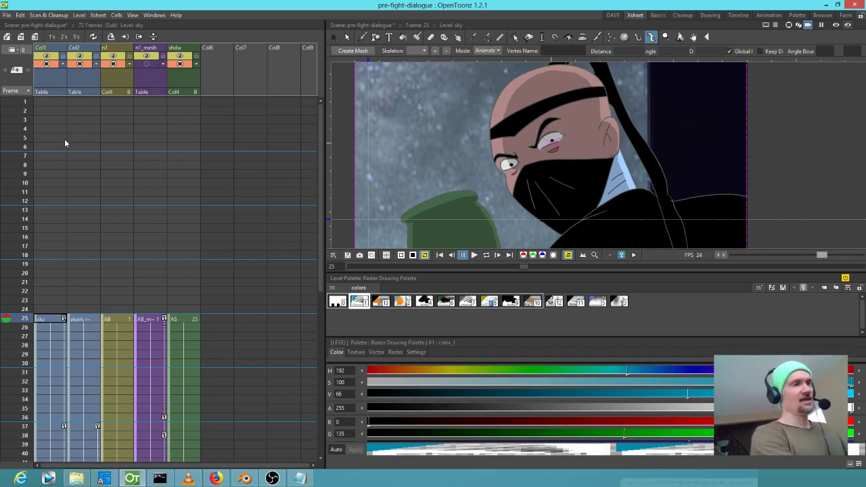
key(alt+c)
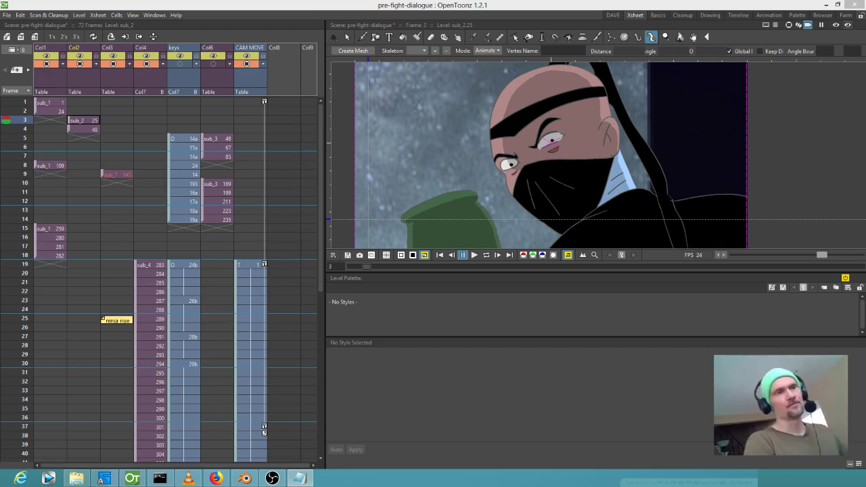
double_click(75, 117)
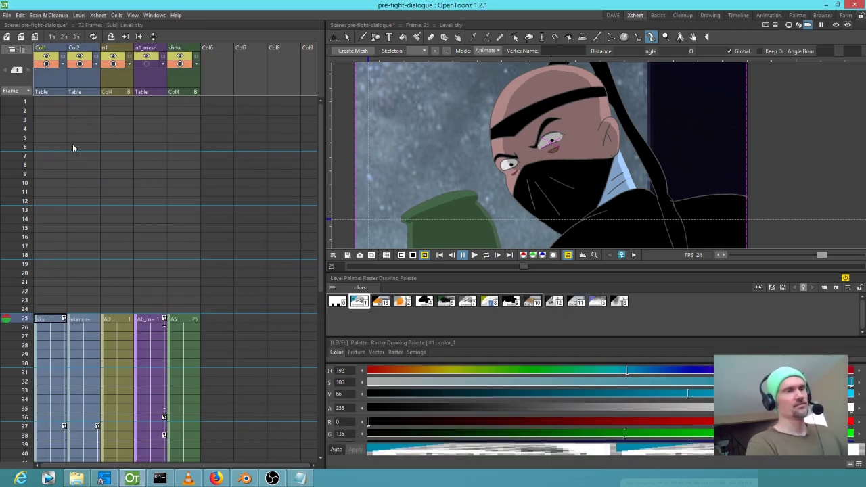
key(ctrl+o)
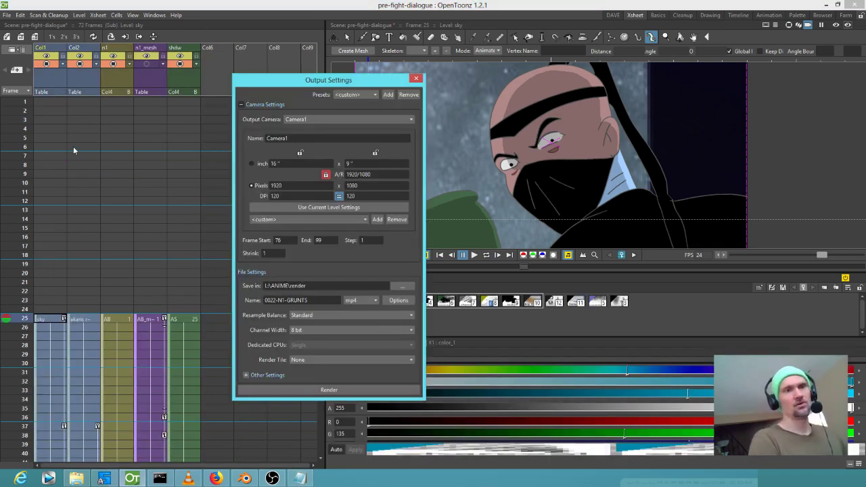
drag(324, 303, 183, 292)
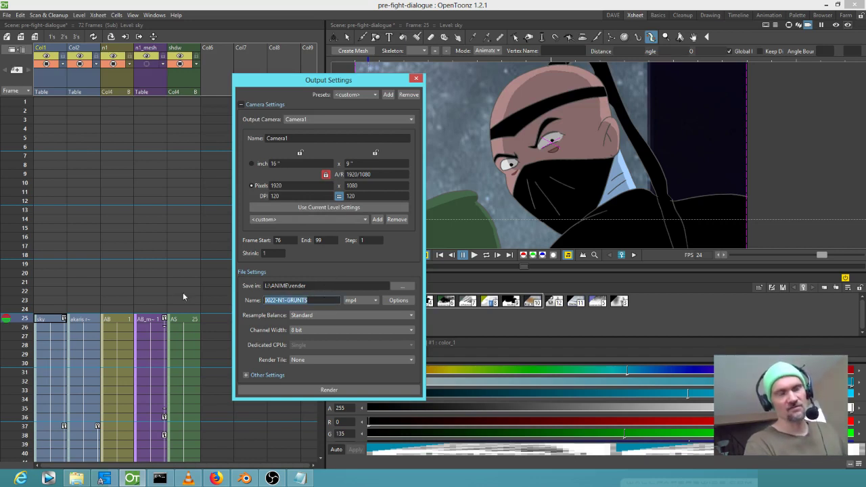
click(323, 240)
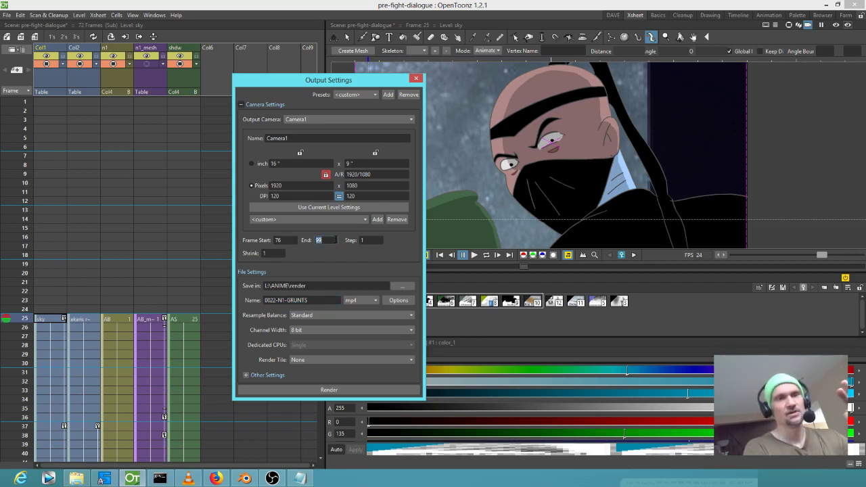
click(416, 78)
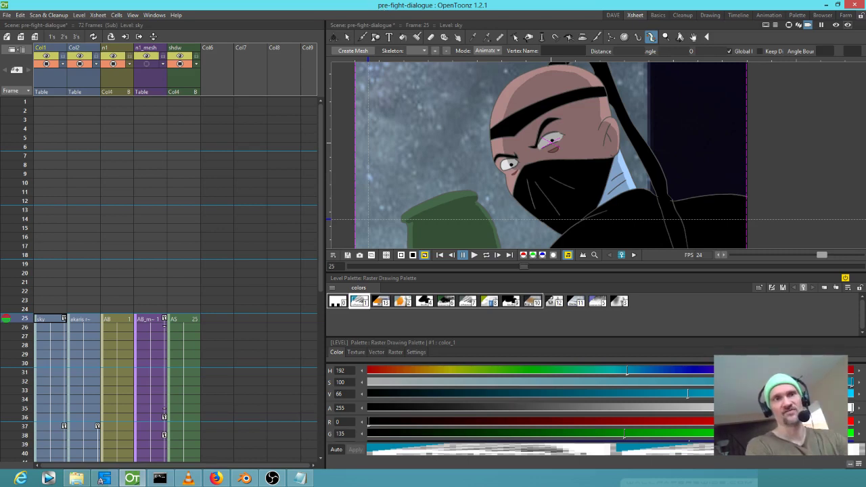
Step: Reopen the output settings from the sky level in sub_2 and check the frame range and file name
click(50, 323)
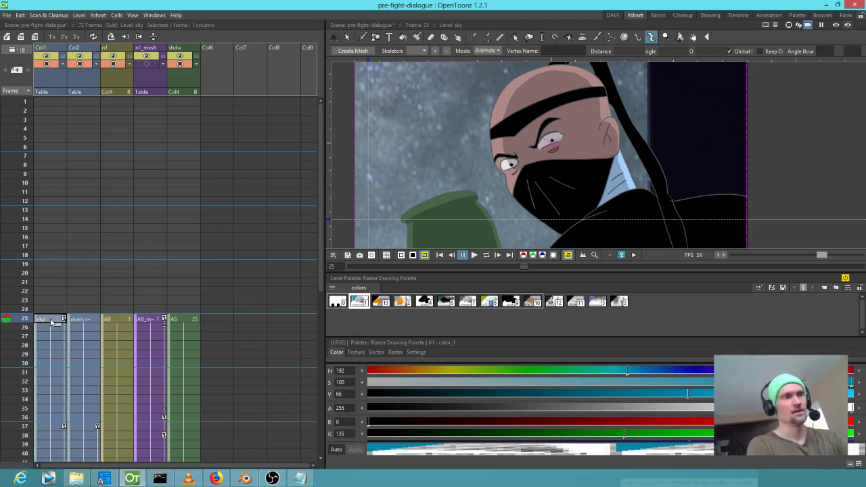
key(ctrl+o)
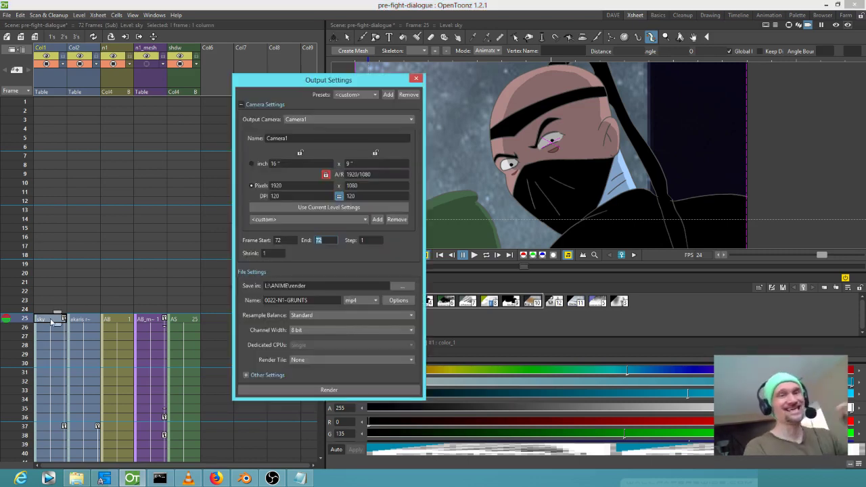
key(Tab)
key(Tab)
key(Tab)
key(Tab)
key(Tab)
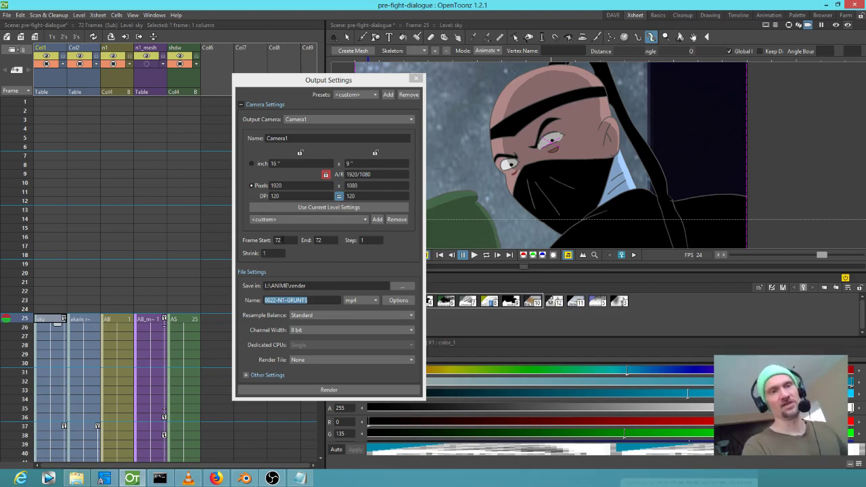
Step: Render frame 72 to L:\ANIME\render as the mp4 file 0022-N1-GRUNTS
click(284, 241)
click(327, 241)
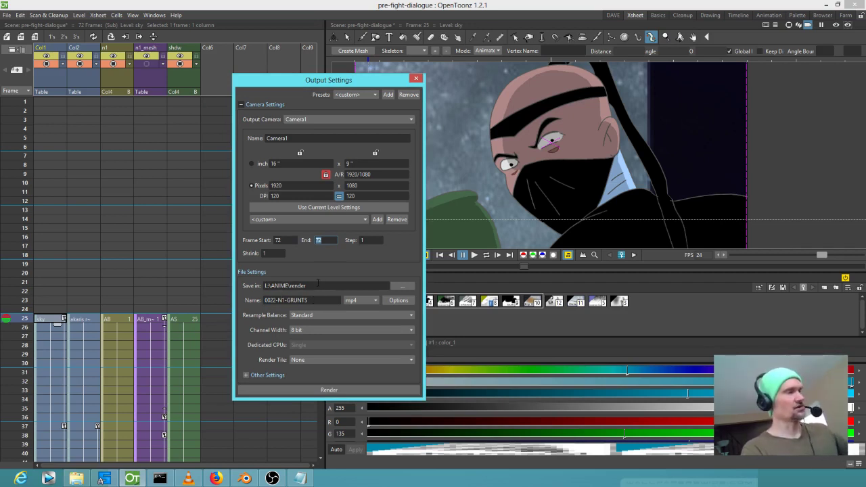
key(Return)
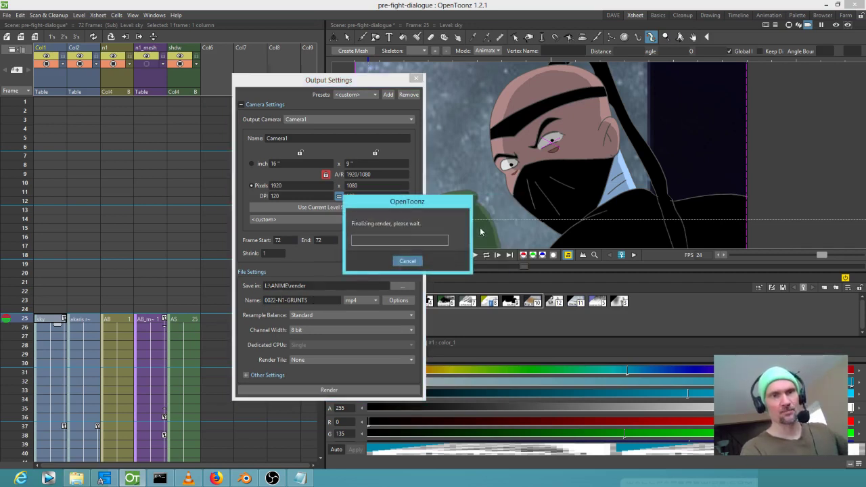
click(339, 391)
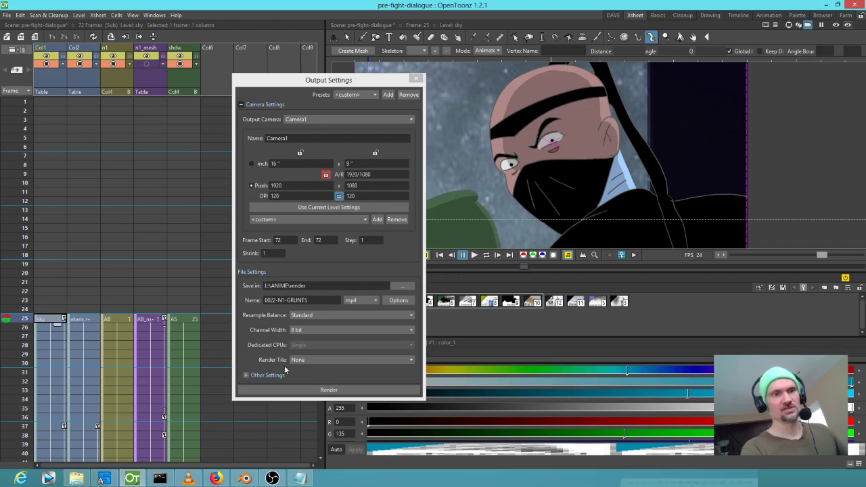
Step: Compare the output settings in the main xsheet at frame 1 with those inside the sub_2 sub-xsheet
click(298, 300)
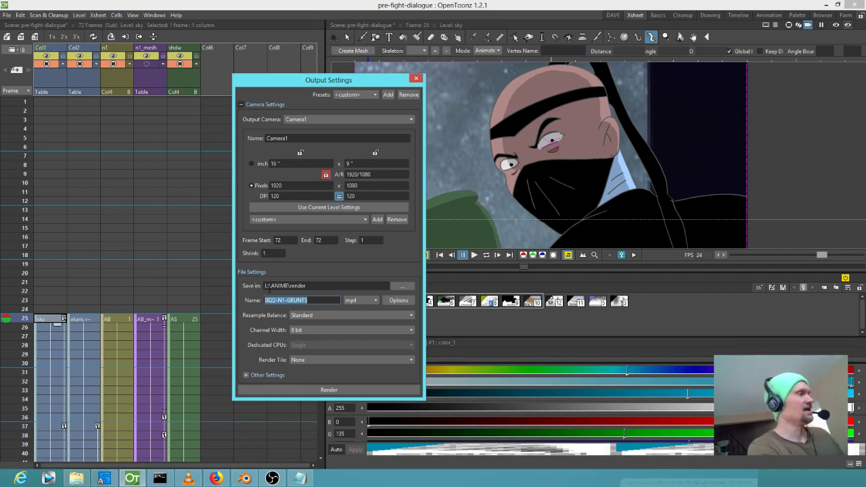
key(ctrl+shift+x)
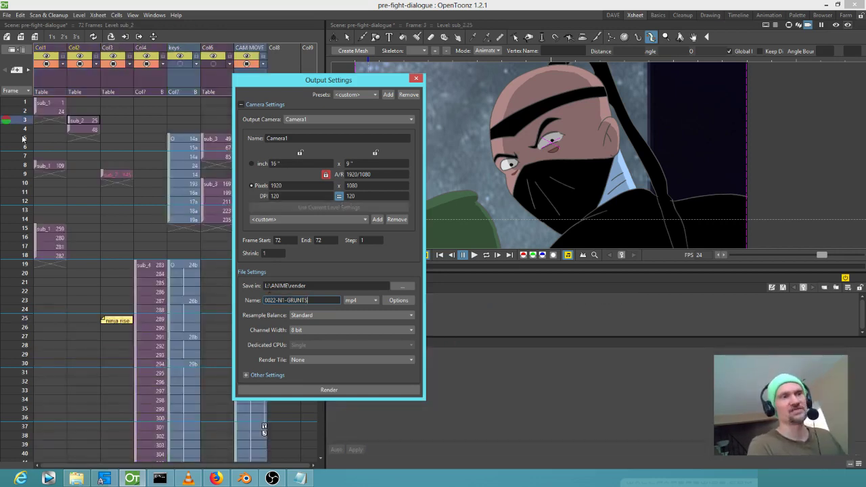
mouse_move(6, 119)
mouse_down()
mouse_move(2, 424)
mouse_move(7, 102)
mouse_up()
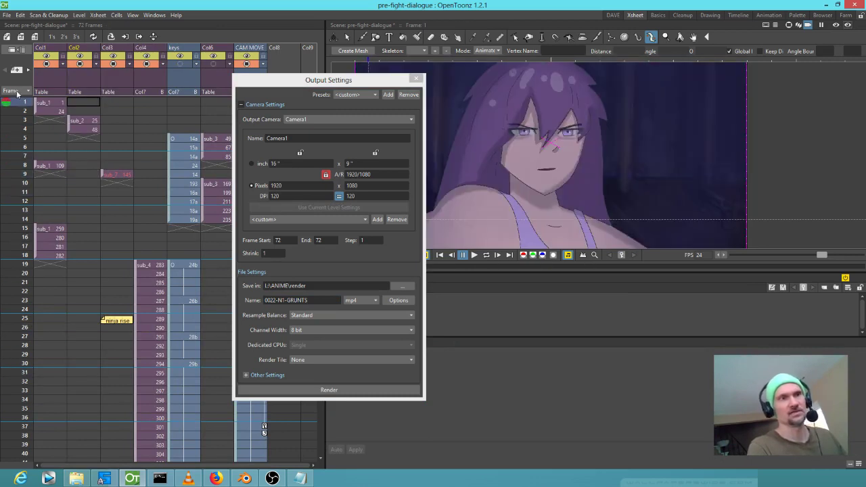
click(81, 121)
double_click(79, 120)
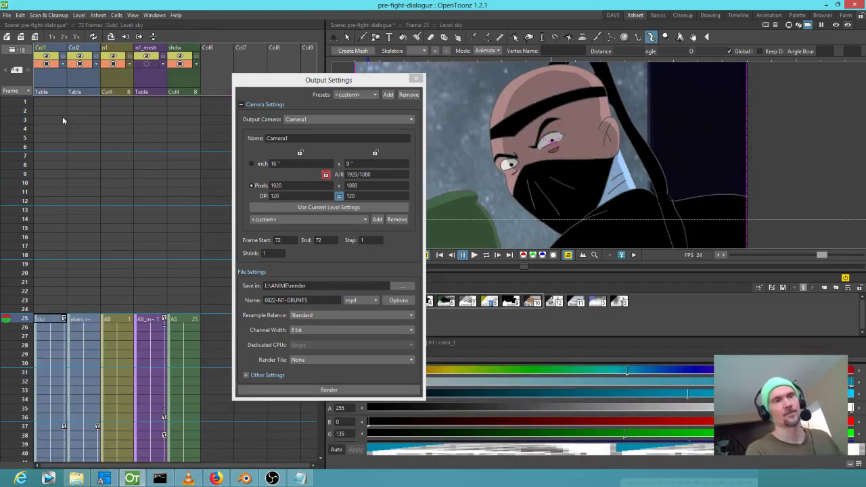
Step: Set the render's start frame to 25 and check the end frame against the last filled row of the sub-xsheet
click(52, 321)
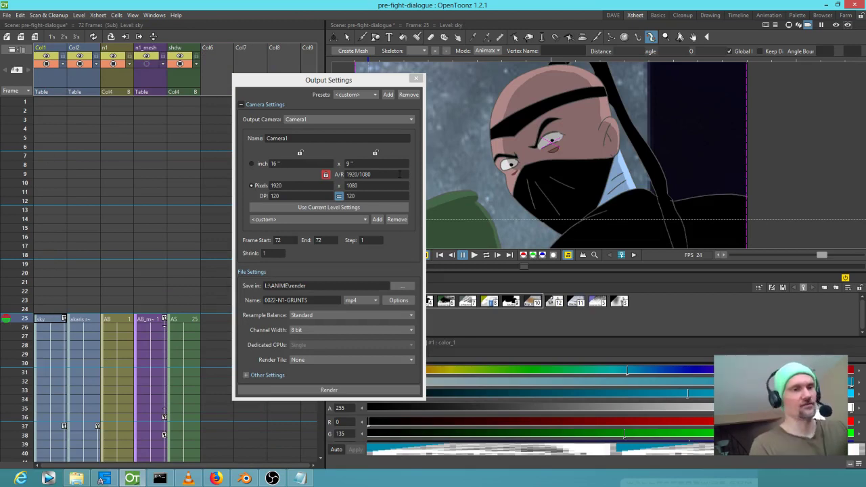
click(371, 96)
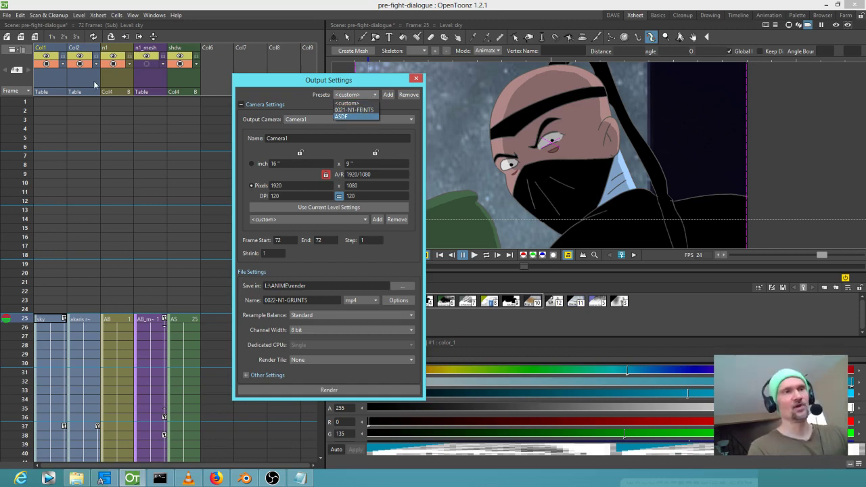
click(325, 300)
key(ctrl+a)
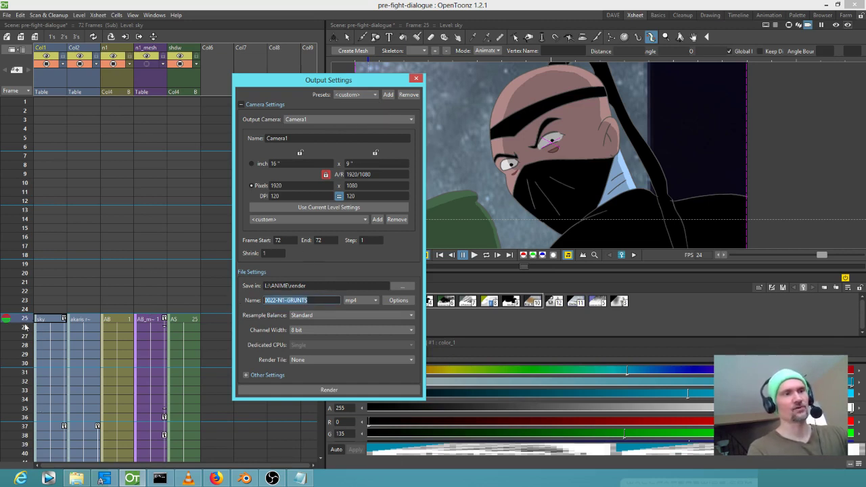
double_click(290, 239)
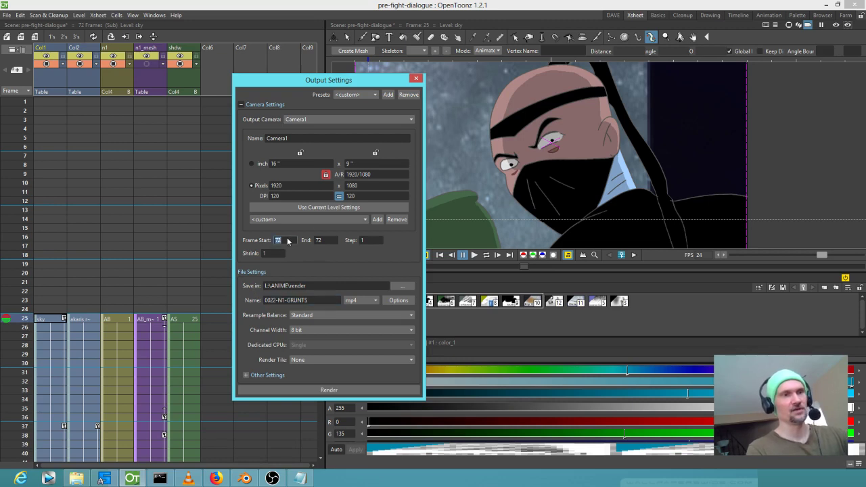
text(25)
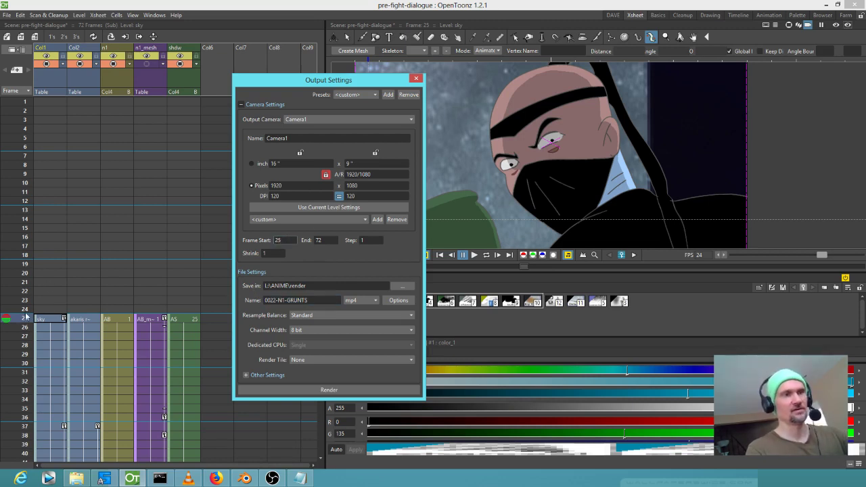
click(19, 321)
scroll(20, 325, down, 2)
scroll(19, 324, down, 14)
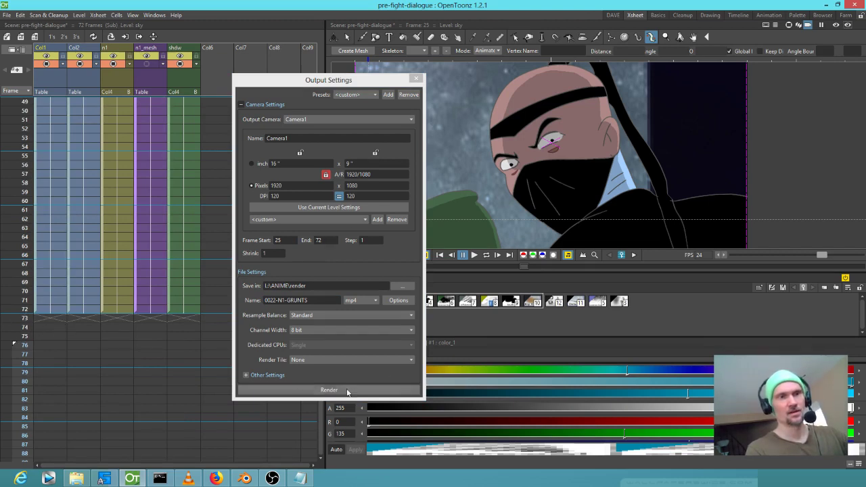
Step: Save the current output settings as a new preset named 0022-N1-GRUNTS
click(376, 92)
click(376, 93)
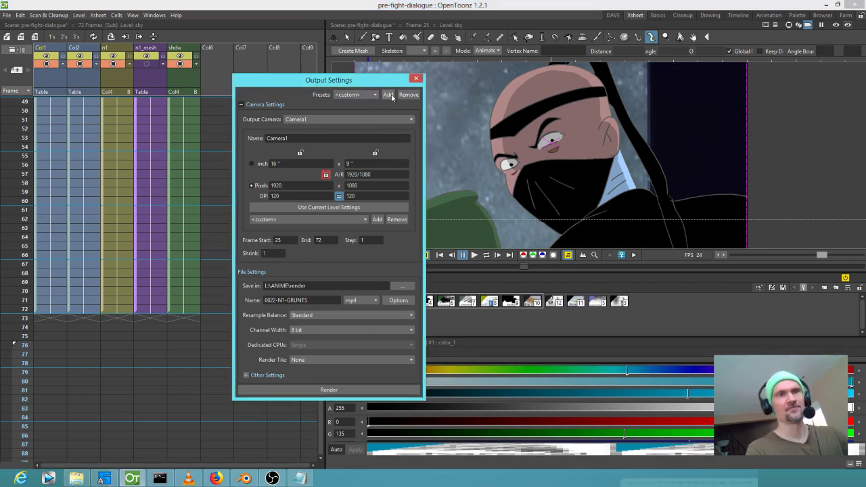
click(389, 94)
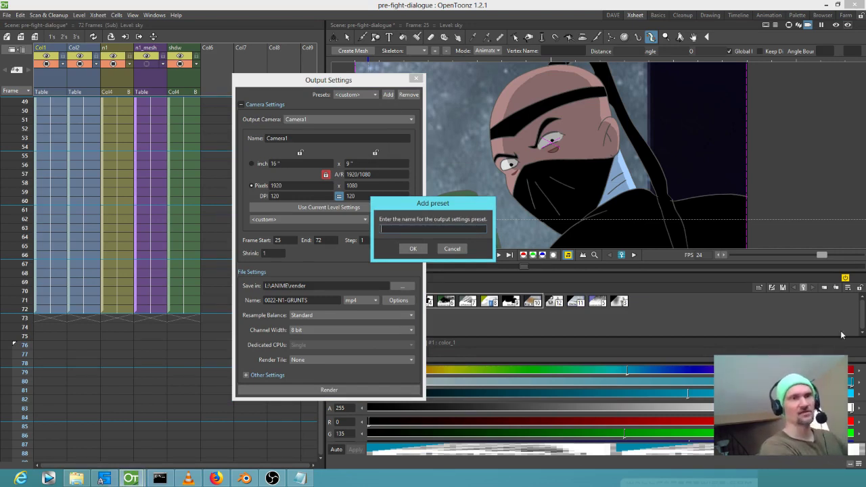
text(0022-)
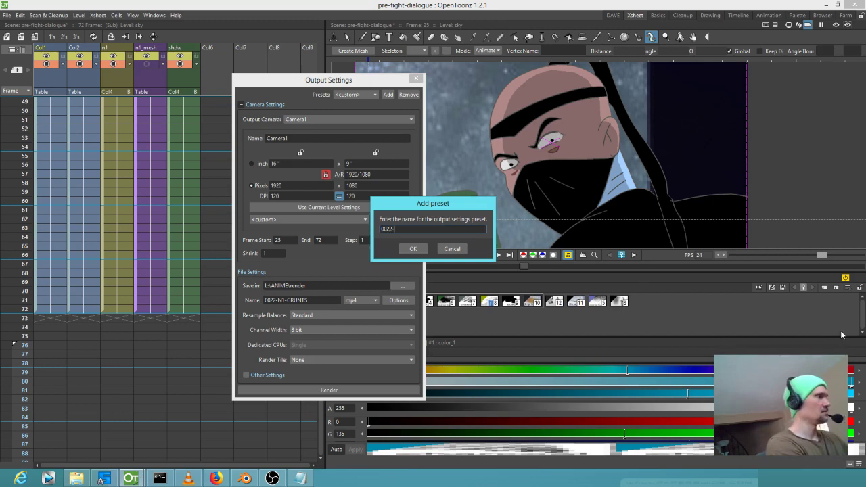
text(N1-)
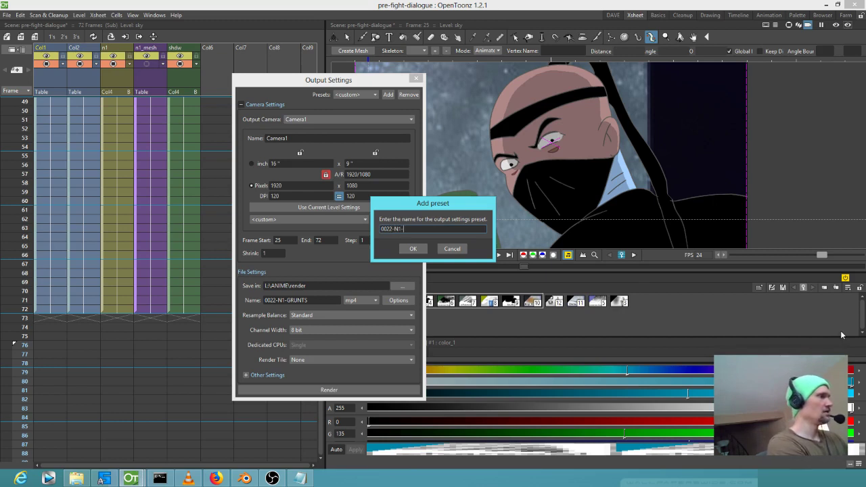
text(GRUNTS)
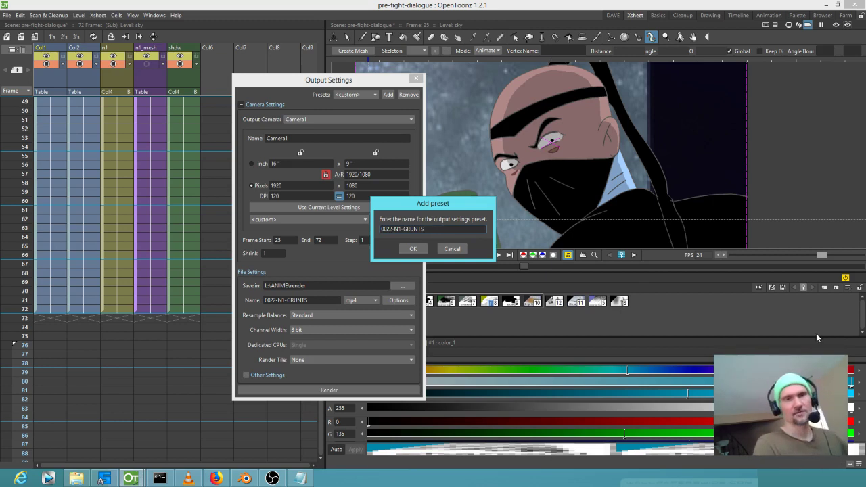
click(413, 248)
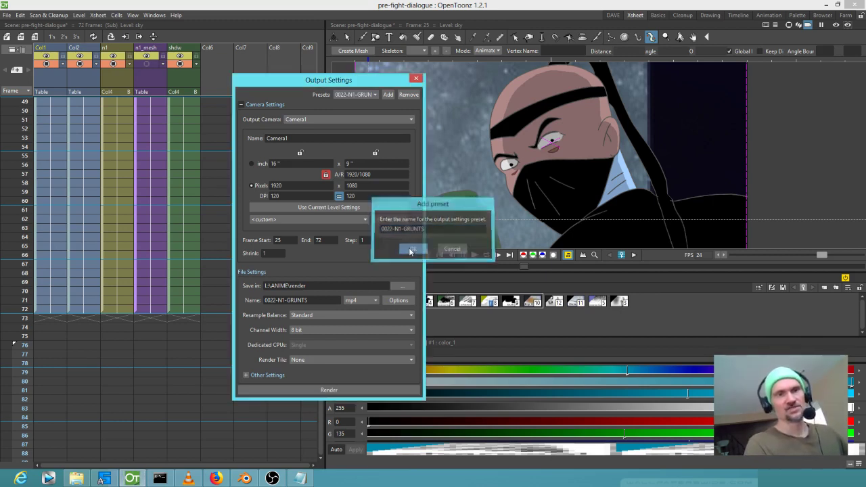
Step: Reselect the 0022-N1-GRUNTS preset and start rendering frames 25 to 72 as mp4, cancelling the render partway
click(375, 94)
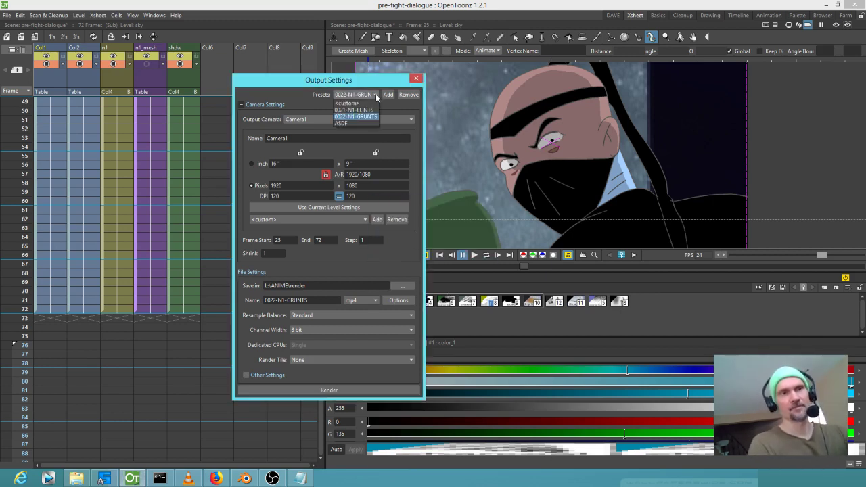
click(373, 115)
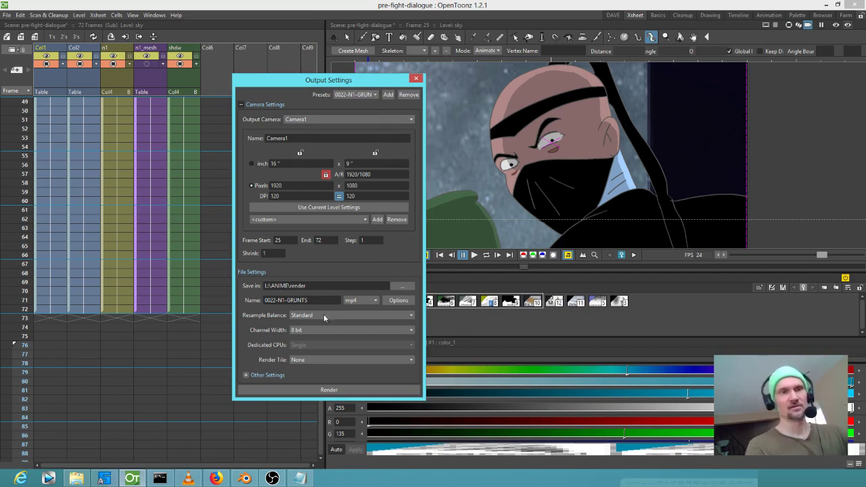
click(329, 391)
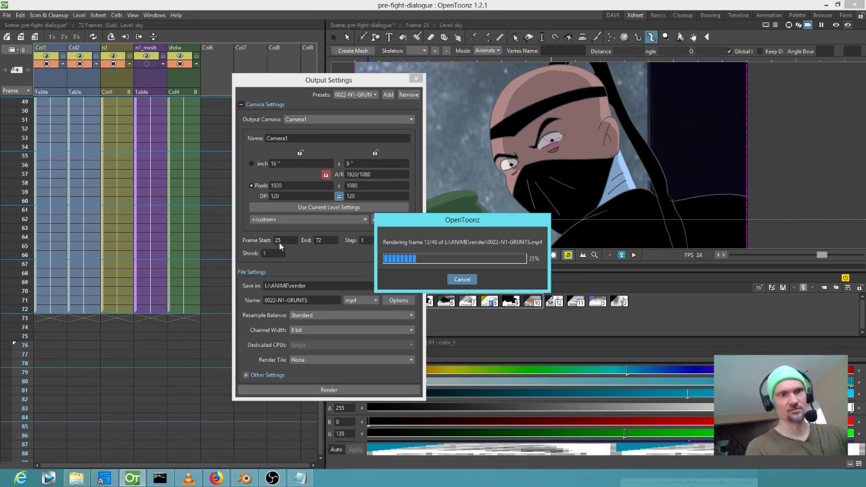
click(462, 279)
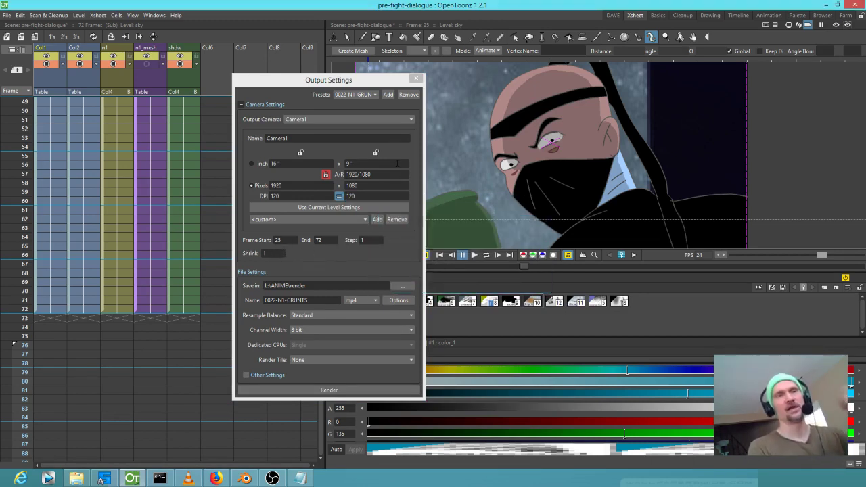
Step: Switch the output presets between 0021-N1-FEINTS and ASDF to check whether the frame range and file name change
click(374, 94)
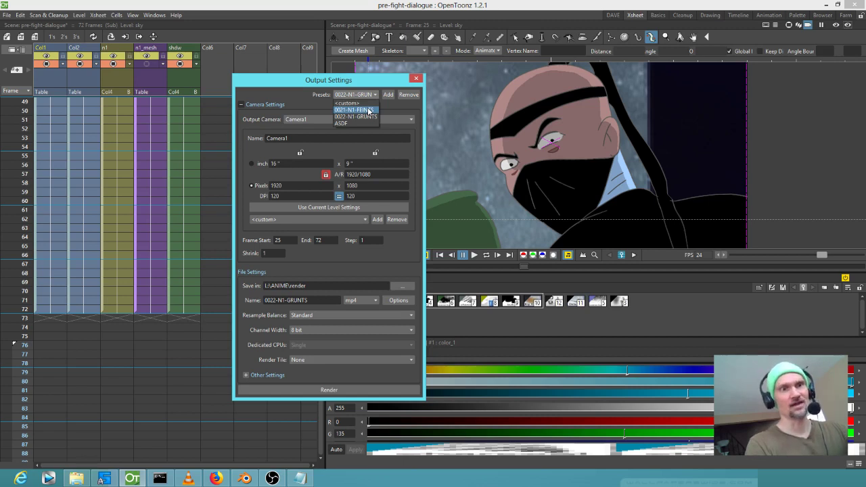
click(369, 109)
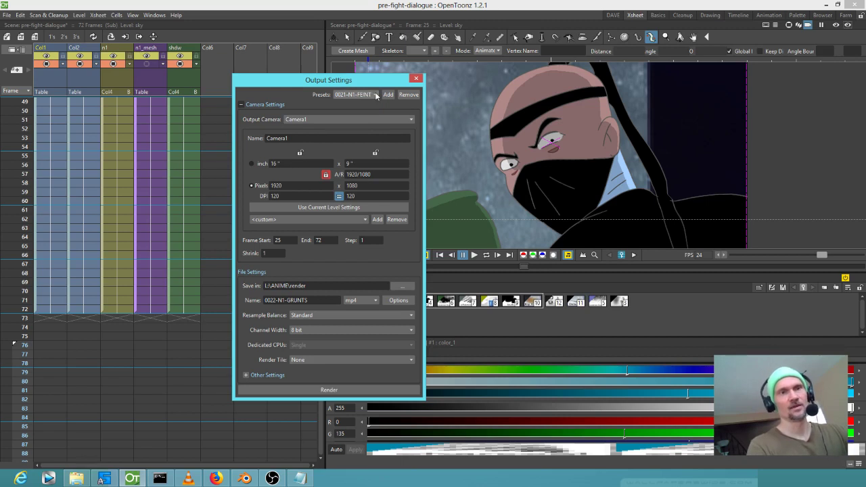
click(376, 95)
click(363, 122)
click(378, 94)
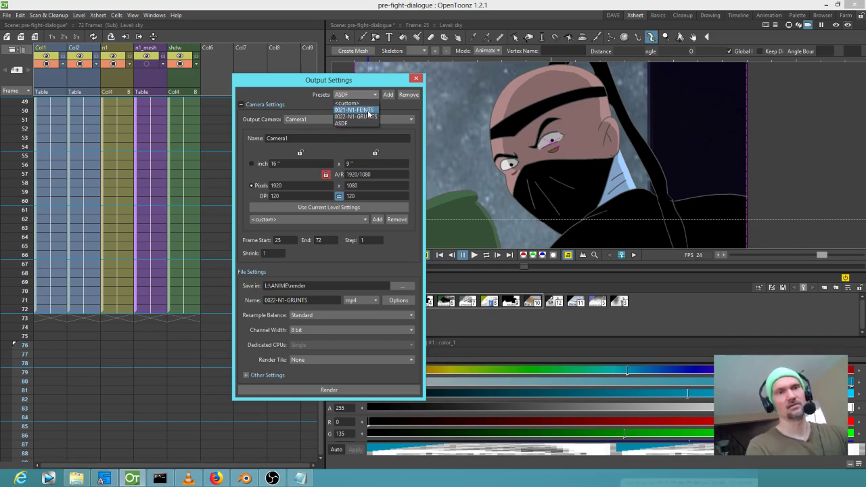
click(370, 110)
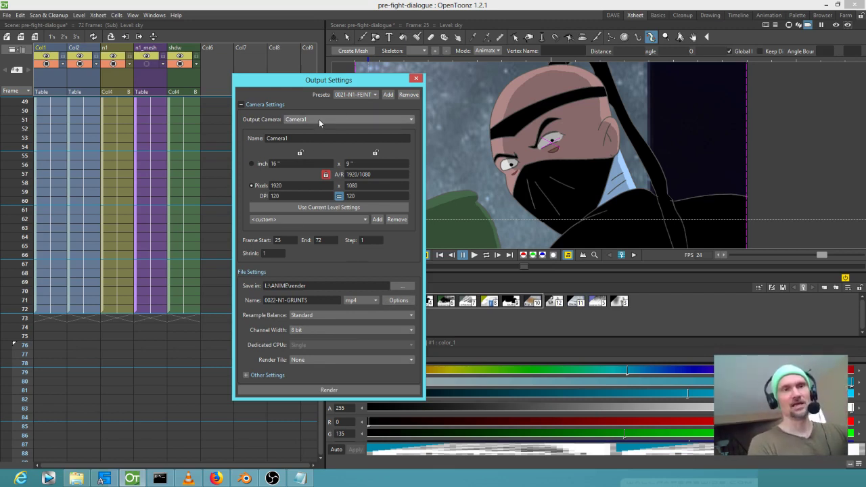
Step: Choose the ASDF output preset and set the camera resolution to 1280 x 720 pixels
click(373, 95)
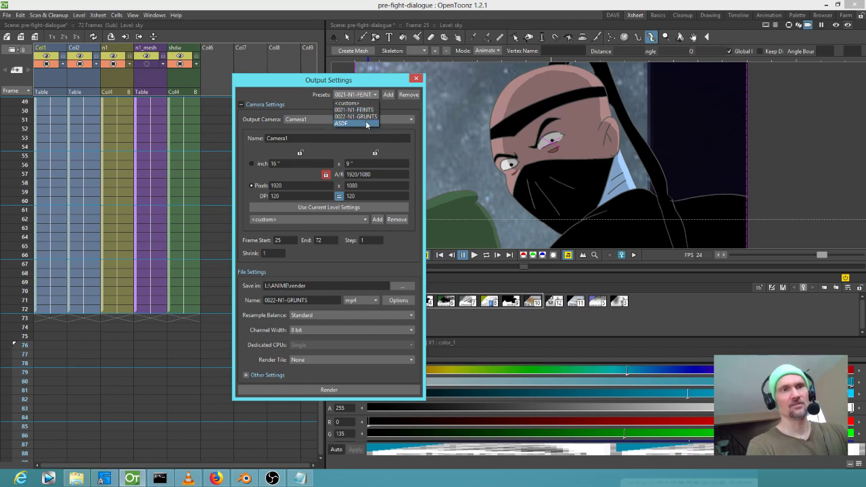
click(365, 123)
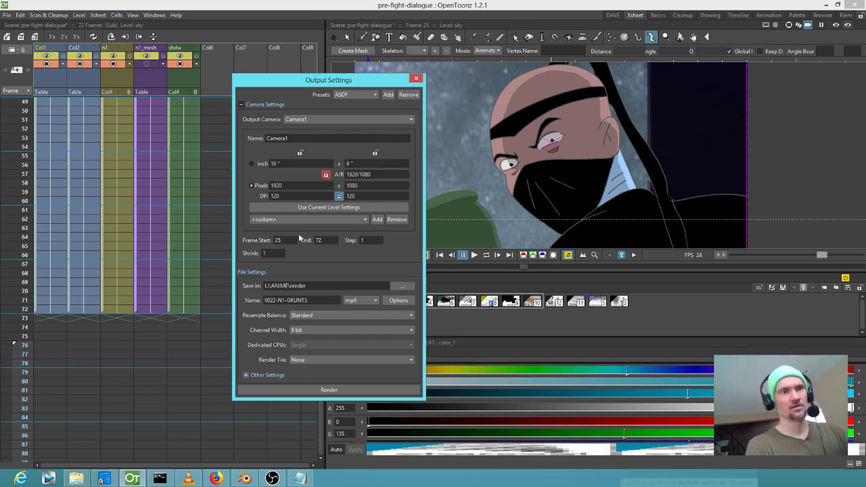
double_click(289, 185)
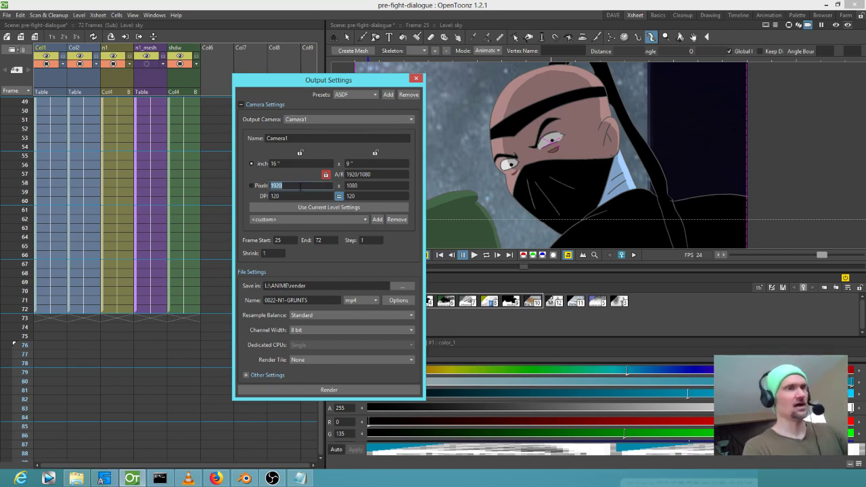
text(1280)
double_click(361, 185)
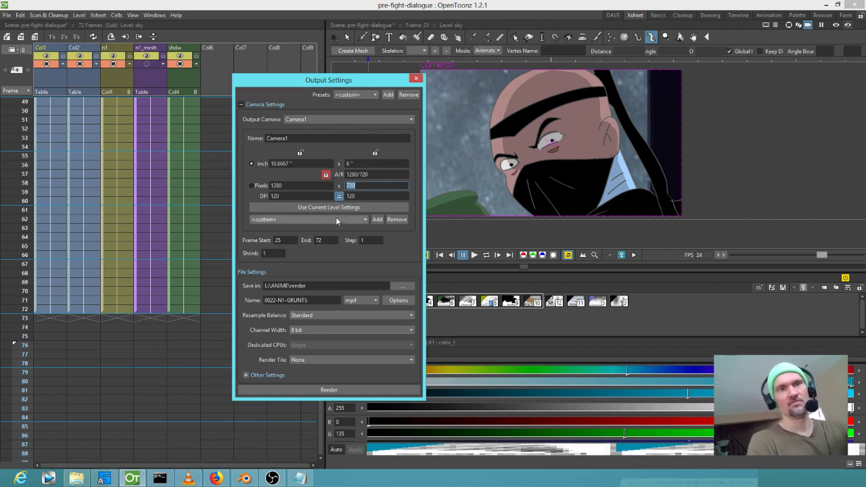
Step: Save the output settings as the preset ASDF, overwriting the existing preset file
click(388, 95)
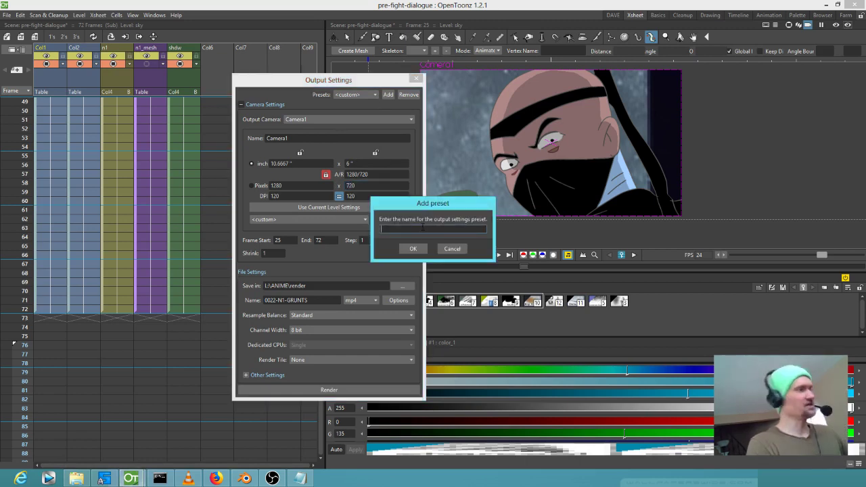
text(ASDF)
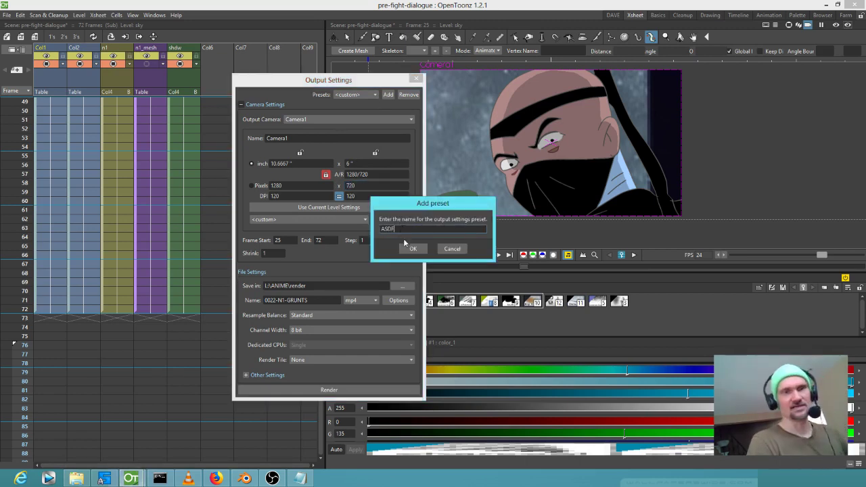
click(412, 248)
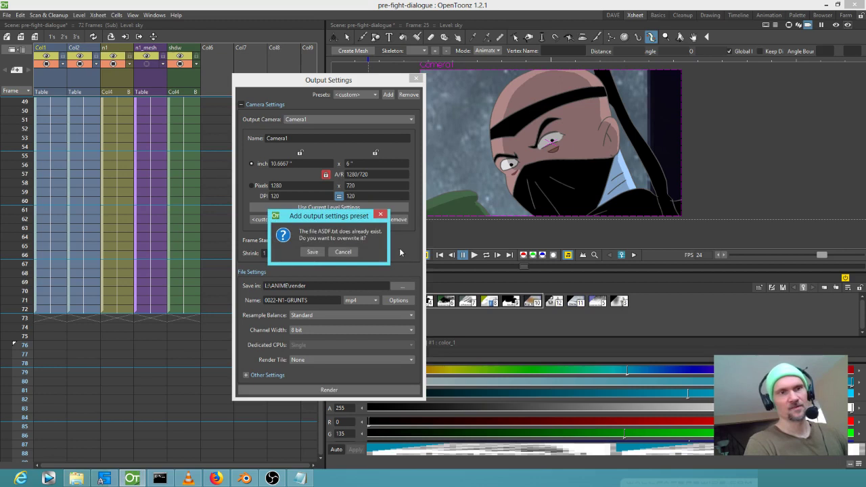
click(313, 253)
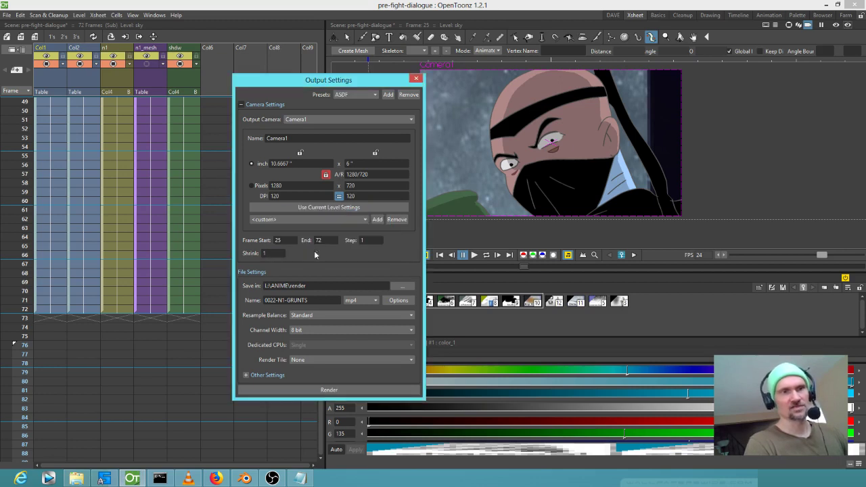
Step: Switch the output presets between 0022-N1-GRUNTS and ASDF to compare the camera resolution and frame range each one loads
click(366, 95)
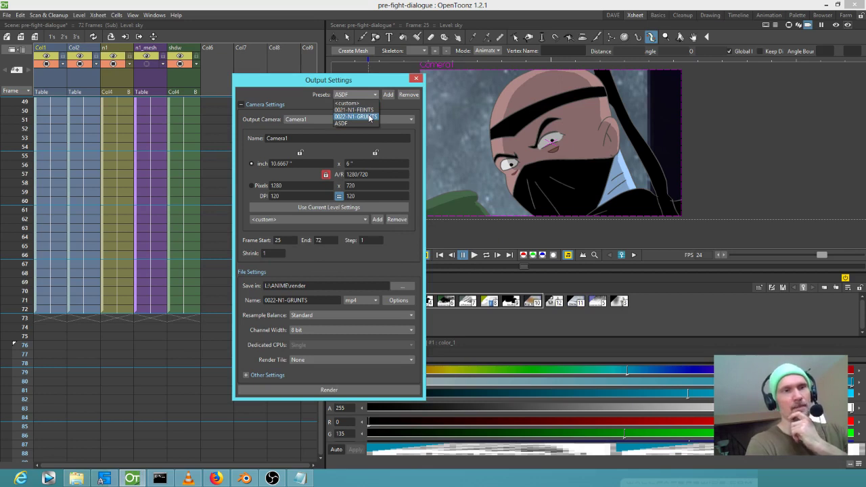
click(356, 116)
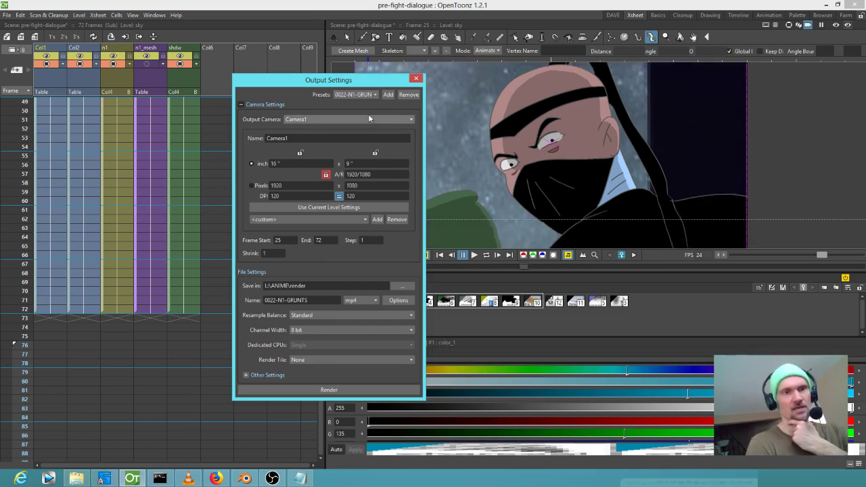
click(364, 95)
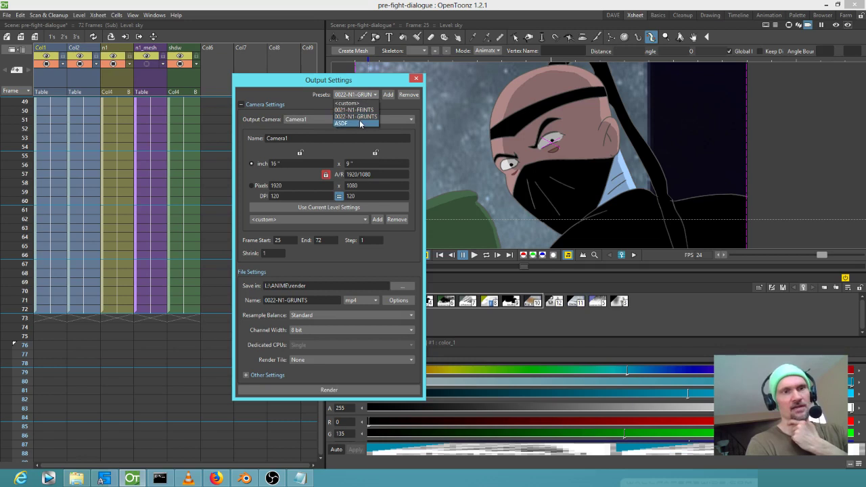
click(359, 123)
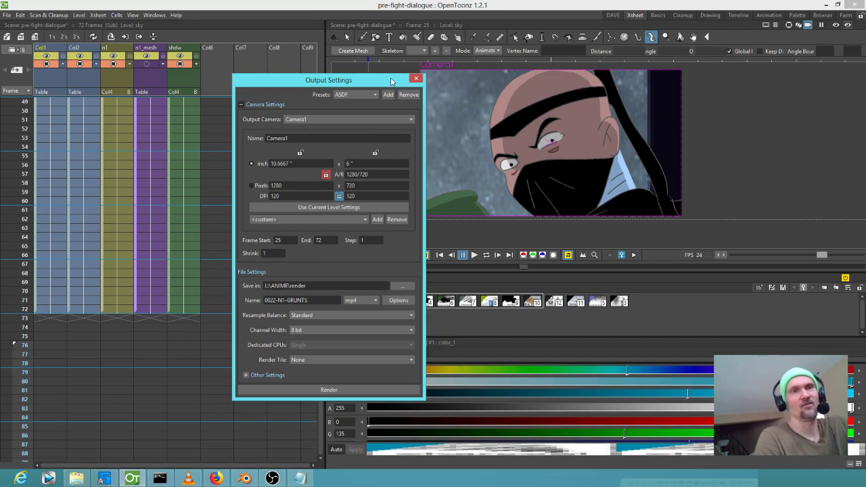
click(373, 95)
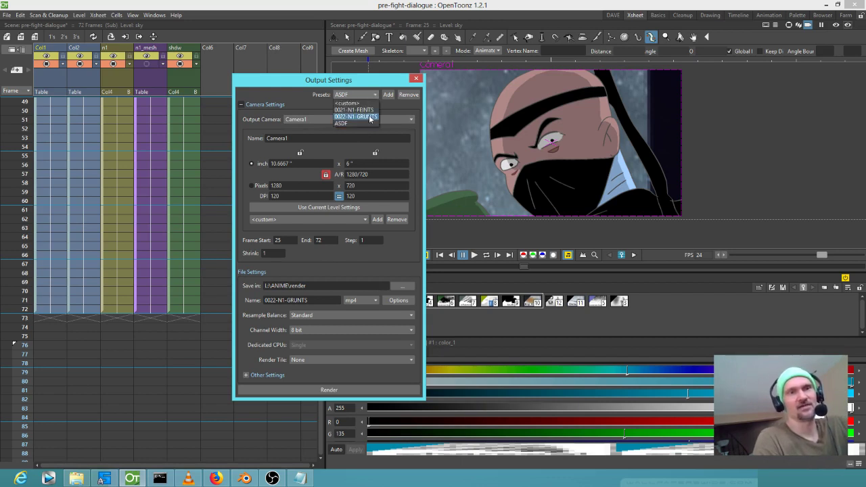
click(359, 116)
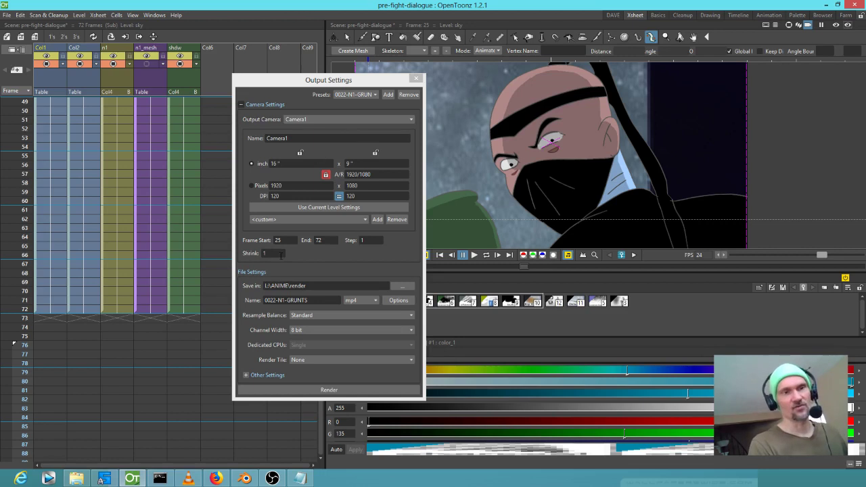
Step: Choose the ASDF output preset and set the frame range to start at 1 and end at 60
click(365, 95)
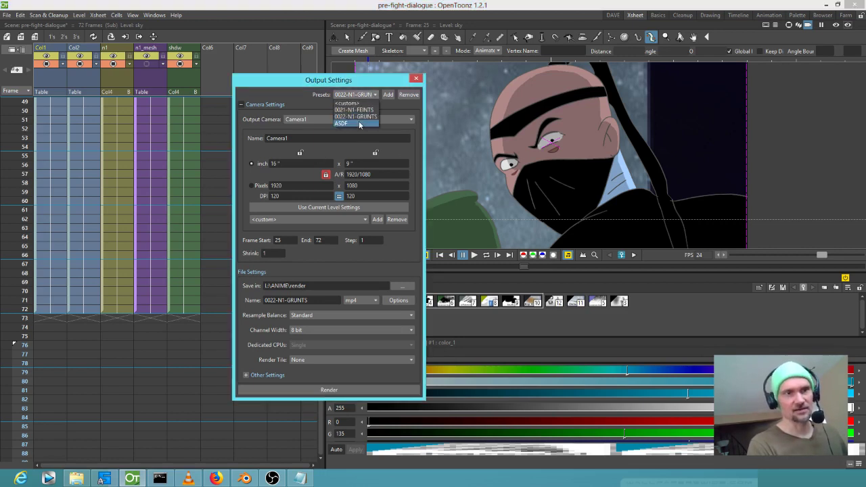
click(359, 124)
double_click(278, 240)
text(1)
key(Tab)
text(60)
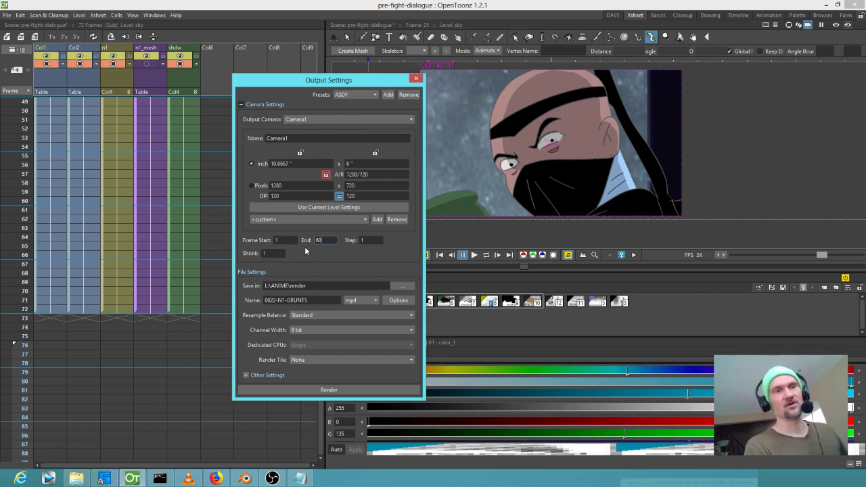
Step: Save the output settings with frames 1 to 60 as the preset ASDF, overwriting the existing preset
click(387, 95)
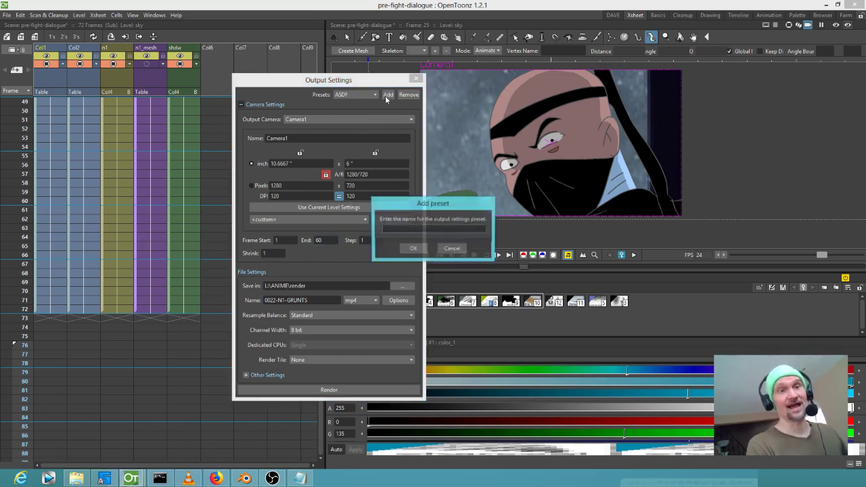
text(ASDF)
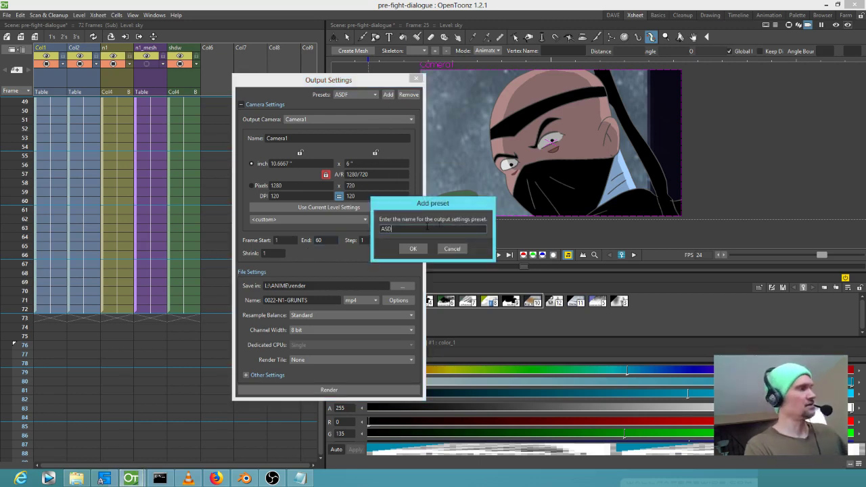
click(413, 249)
click(319, 251)
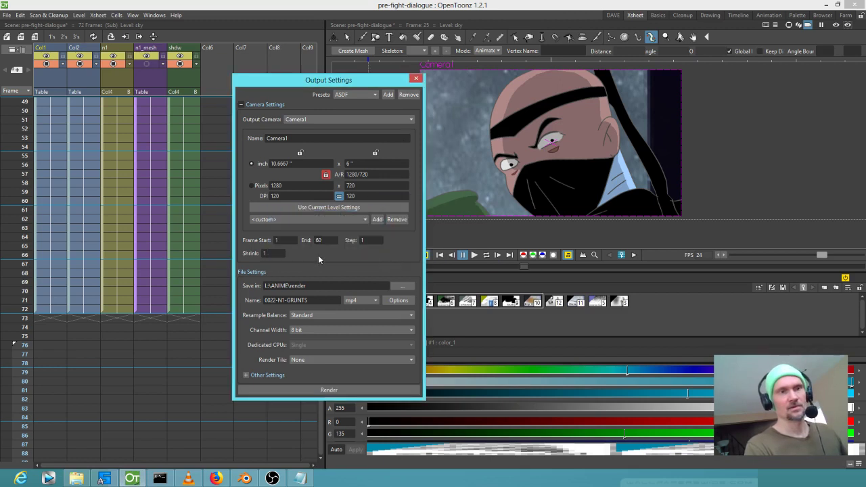
Step: Load the 0022-N1-GRUNTS preset, switch the camera size mode from inches to pixels, and close the output settings
click(357, 95)
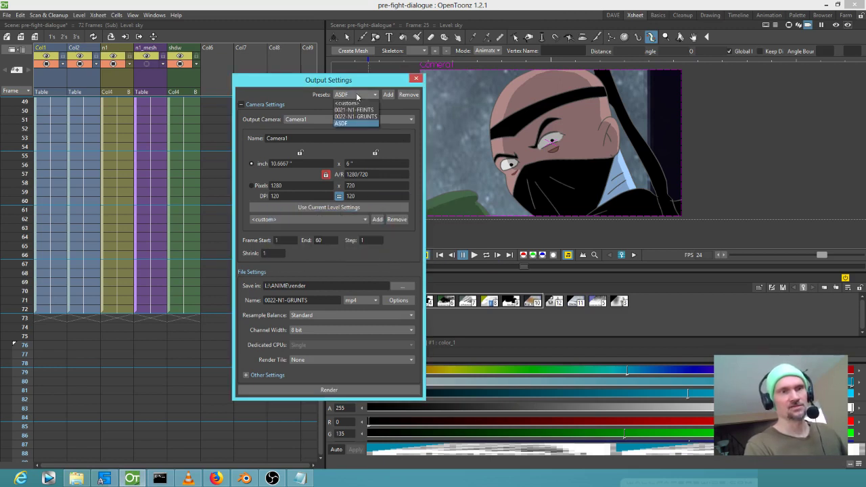
click(357, 116)
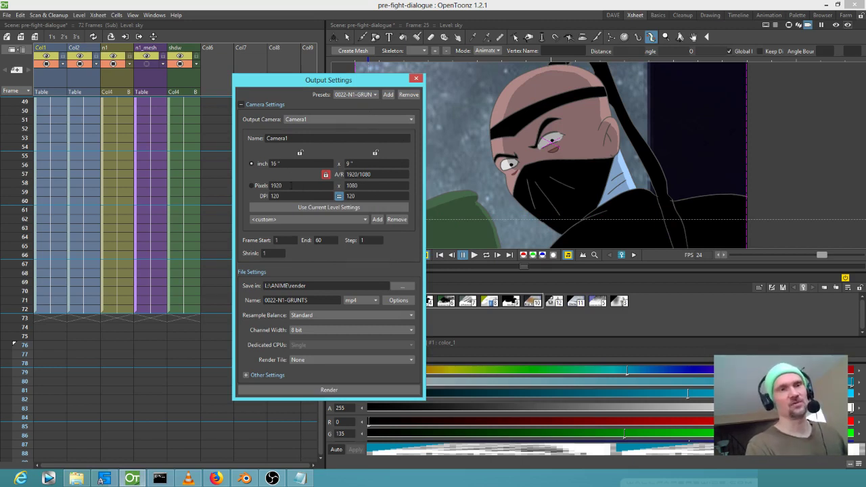
click(252, 185)
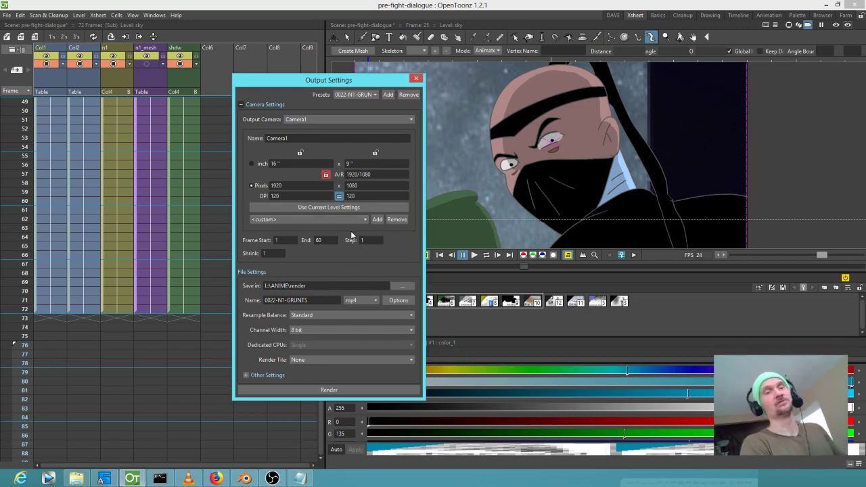
drag(319, 300, 263, 299)
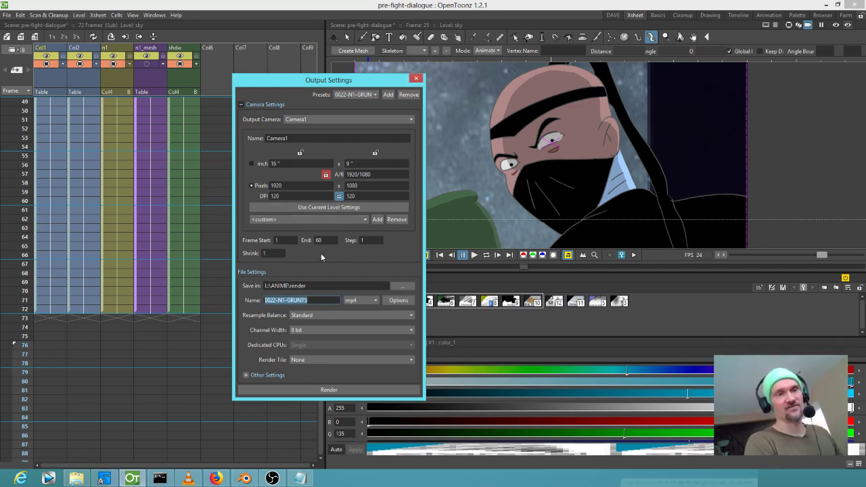
click(279, 240)
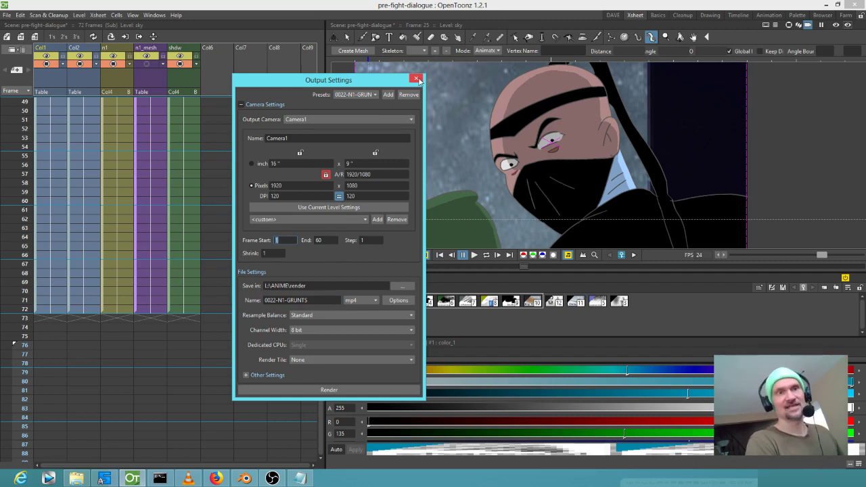
click(417, 80)
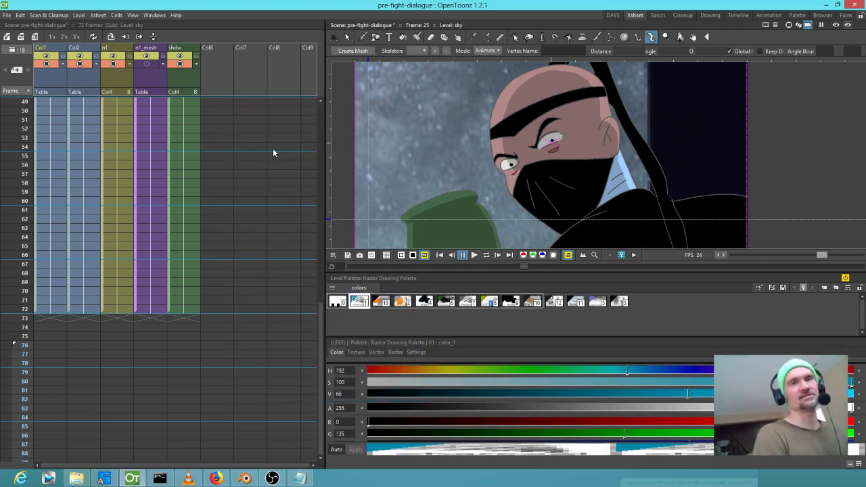
Step: Switch to the Blender window with OPENING SCENE VIDEO EDIT.blend and close that session
scroll(95, 193, up, 10)
scroll(163, 181, down, 2)
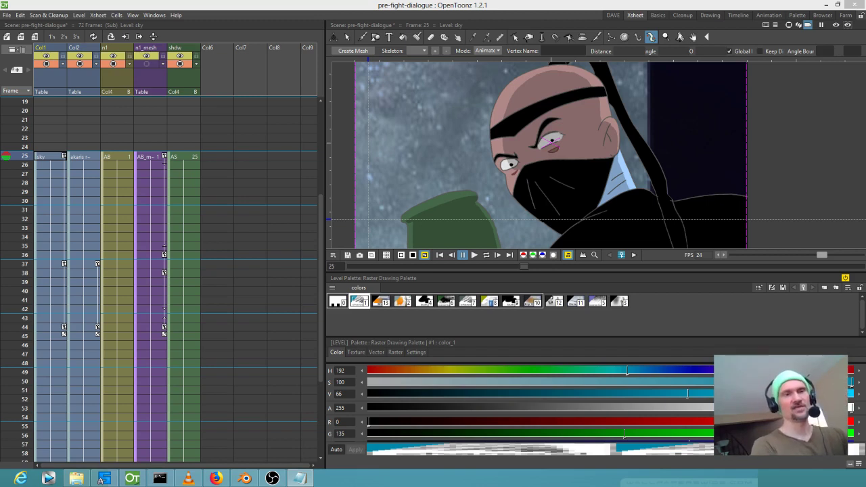
click(244, 479)
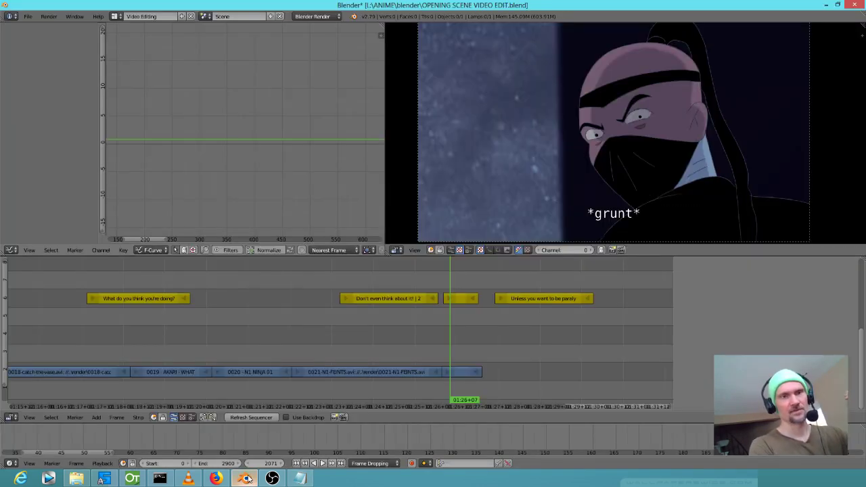
click(857, 4)
click(436, 273)
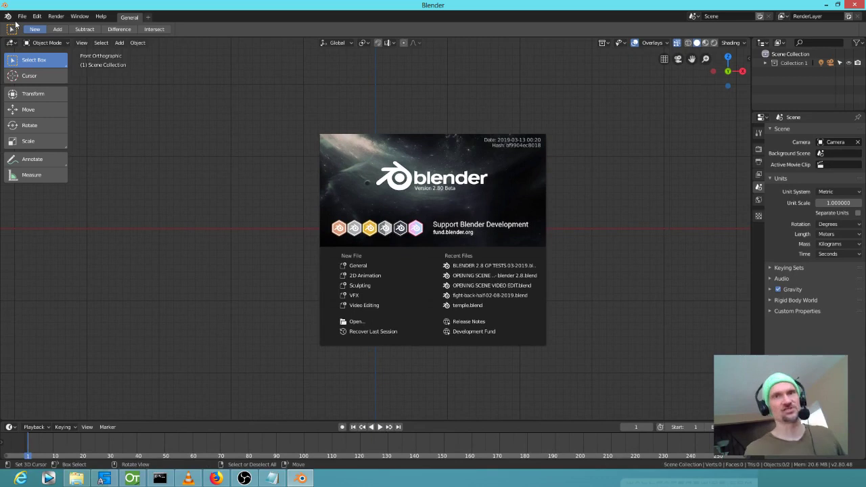
Step: Dismiss the Blender 2.80 splash screen and create a new 2D Animation file
click(502, 208)
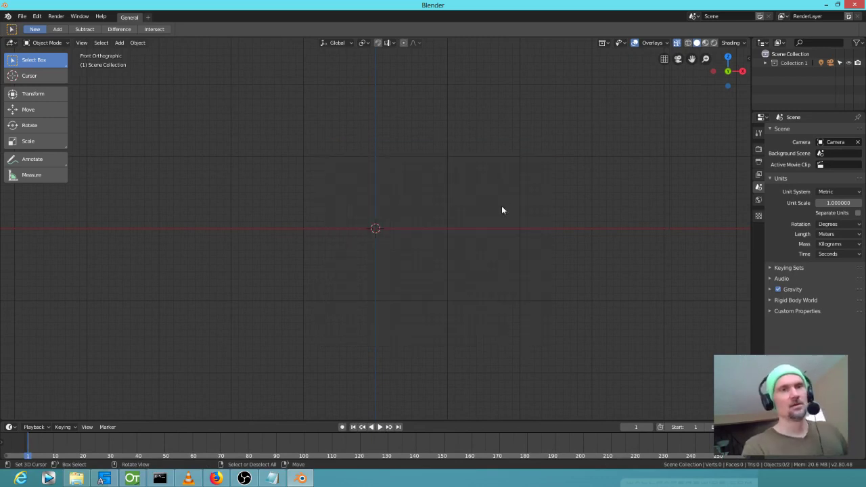
click(21, 17)
mouse_move(30, 46)
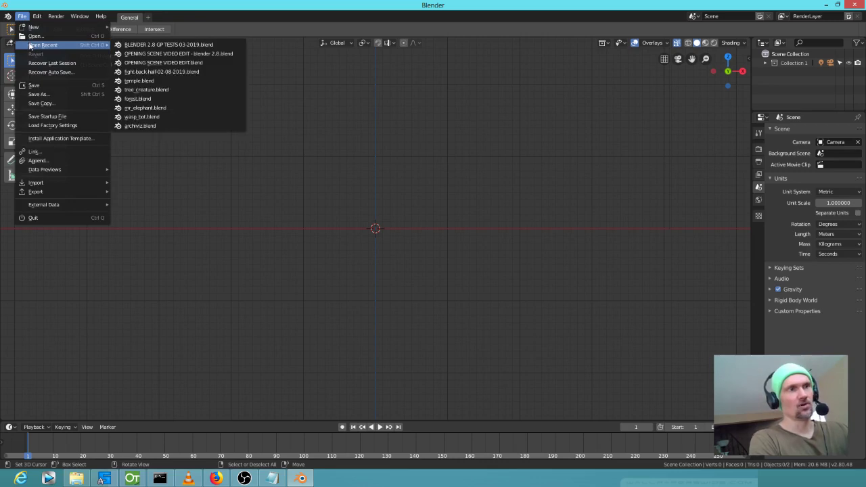
mouse_move(31, 28)
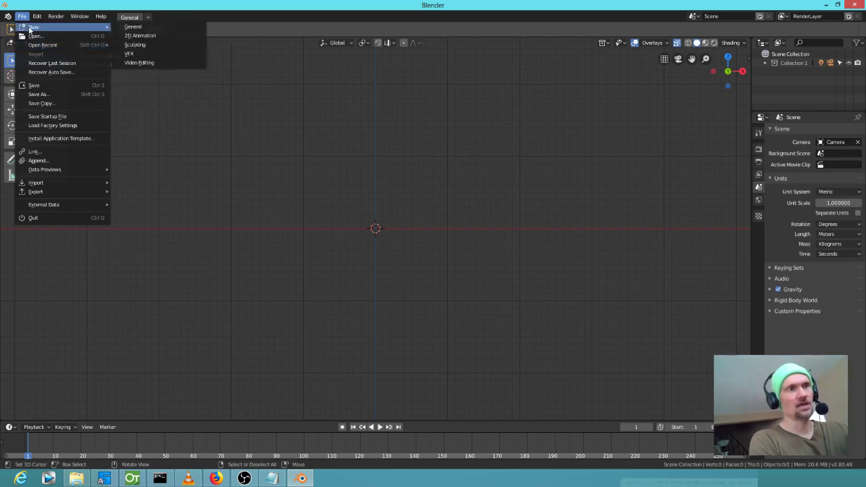
click(142, 36)
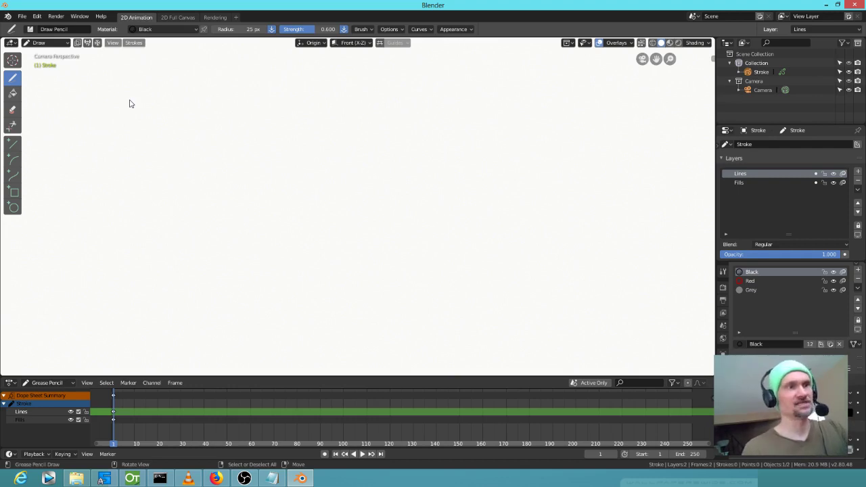
Step: Sketch the skull outline, the ear and the nose of a head on the Lines layer with the black Draw Pencil
mouse_move(366, 150)
mouse_down()
mouse_move(384, 140)
mouse_move(336, 167)
mouse_move(406, 115)
mouse_move(335, 171)
mouse_move(326, 227)
mouse_move(341, 254)
mouse_up()
mouse_move(334, 172)
mouse_down()
mouse_move(329, 212)
mouse_move(343, 255)
mouse_up()
mouse_move(316, 197)
mouse_down()
mouse_move(411, 113)
mouse_move(483, 110)
mouse_move(419, 117)
mouse_move(498, 144)
mouse_move(514, 226)
mouse_up()
mouse_move(524, 159)
mouse_down()
mouse_move(533, 203)
mouse_move(494, 228)
mouse_move(558, 230)
mouse_move(525, 274)
mouse_move(492, 277)
mouse_up()
drag(344, 260, 326, 310)
drag(338, 315, 352, 318)
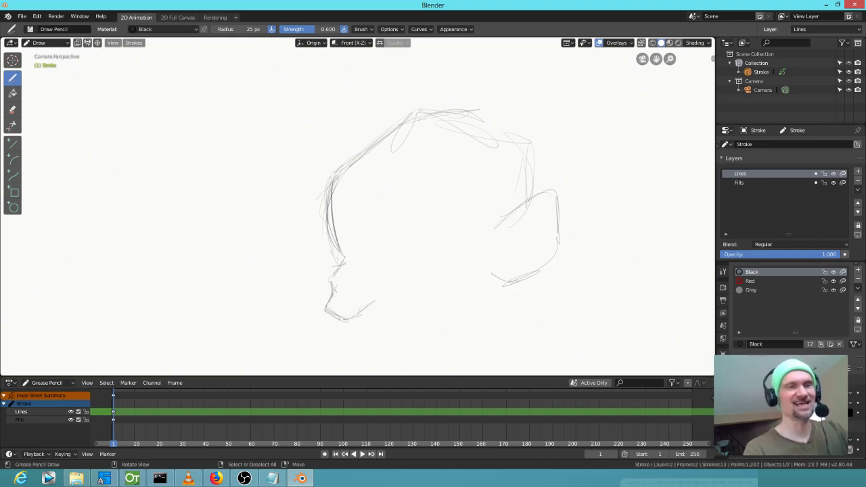
Step: Sketch the furrowed brow, squinting eye, cheek crease, mouth and lower lip on the face
drag(343, 261, 340, 230)
mouse_move(366, 262)
mouse_down()
mouse_move(435, 263)
mouse_move(396, 270)
mouse_move(406, 289)
mouse_move(425, 283)
mouse_move(421, 312)
mouse_up()
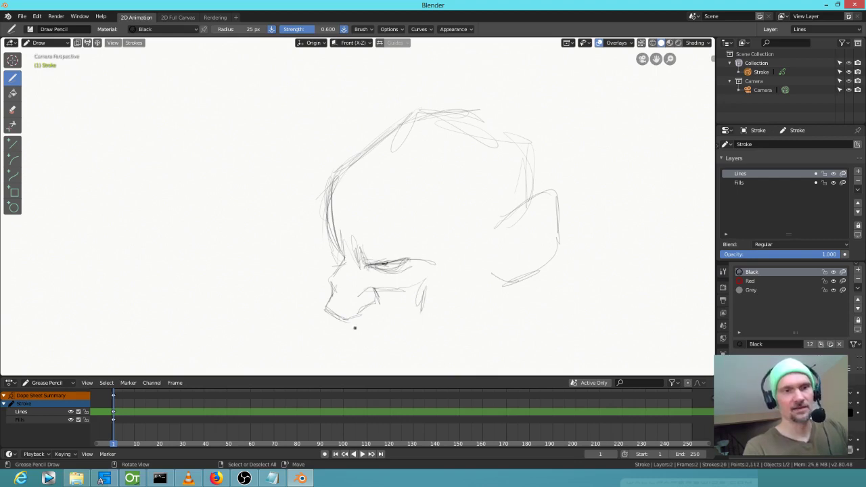
mouse_move(369, 324)
mouse_down()
mouse_move(414, 309)
mouse_move(424, 324)
mouse_move(366, 325)
mouse_move(410, 313)
mouse_move(420, 325)
mouse_up()
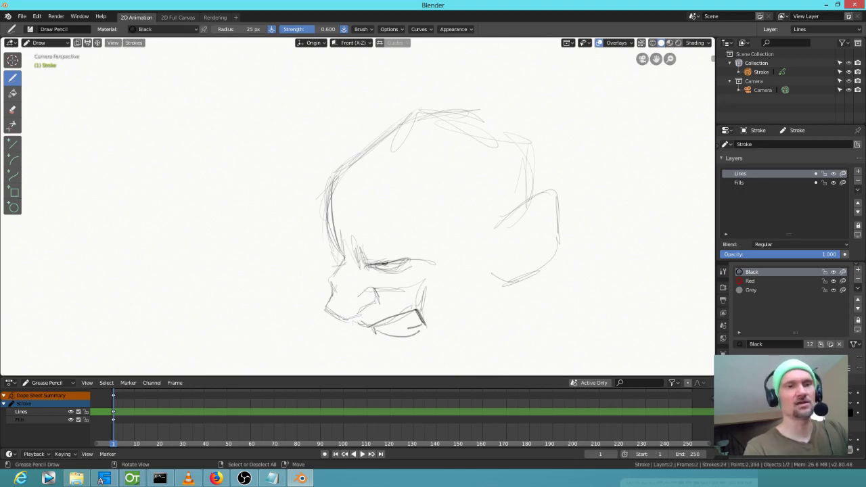
drag(357, 336, 401, 359)
drag(402, 358, 425, 339)
Step: Draw the chin and jawline, detail the ear, and retrace the skull's contour over the rough outline
scroll(448, 274, down, 5)
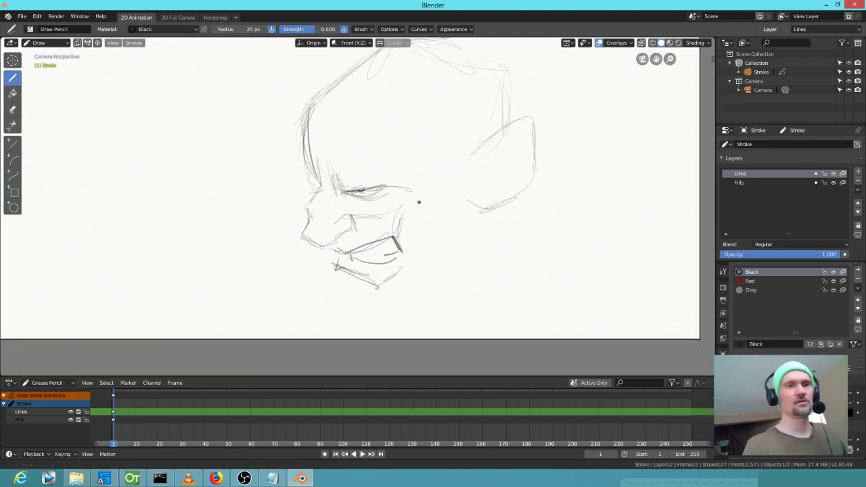
mouse_move(349, 282)
mouse_down()
mouse_move(368, 327)
mouse_move(416, 313)
mouse_move(477, 263)
mouse_up()
mouse_move(411, 316)
mouse_down()
mouse_move(484, 252)
mouse_move(476, 213)
mouse_up()
mouse_move(518, 134)
mouse_down()
mouse_move(485, 167)
mouse_move(499, 157)
mouse_move(500, 182)
mouse_up()
drag(479, 146, 501, 125)
mouse_move(499, 125)
mouse_down()
mouse_move(481, 144)
mouse_move(526, 123)
mouse_move(528, 178)
mouse_move(477, 214)
mouse_up()
drag(483, 164, 482, 208)
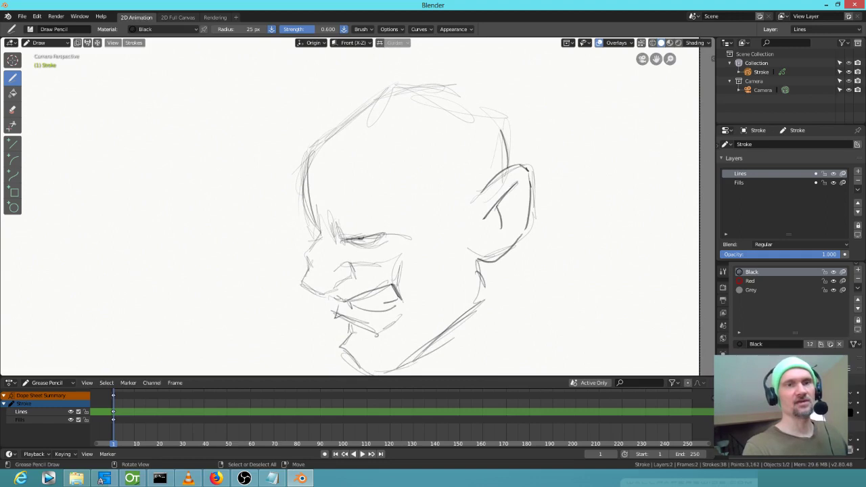
drag(298, 169, 377, 86)
mouse_move(349, 112)
mouse_down()
mouse_move(502, 121)
mouse_move(512, 160)
mouse_up()
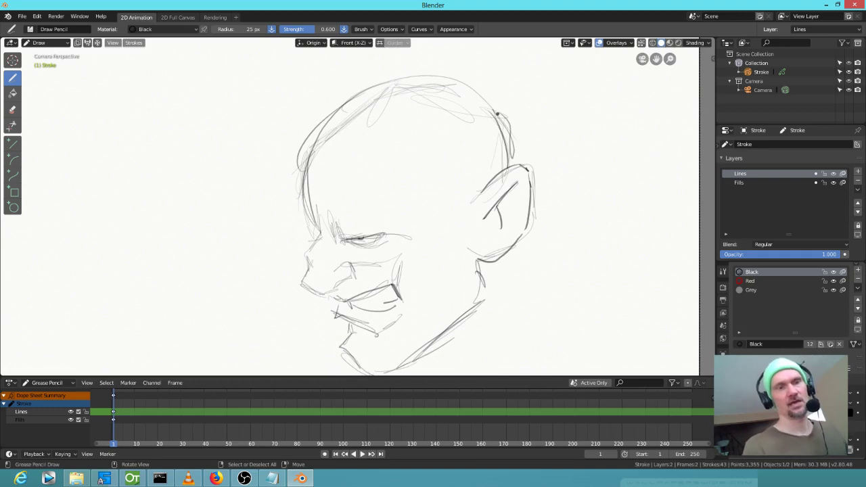
Step: Select all strokes in Edit Mode, scale the head to about half size, and move it above the canvas centre
scroll(511, 250, down, 4)
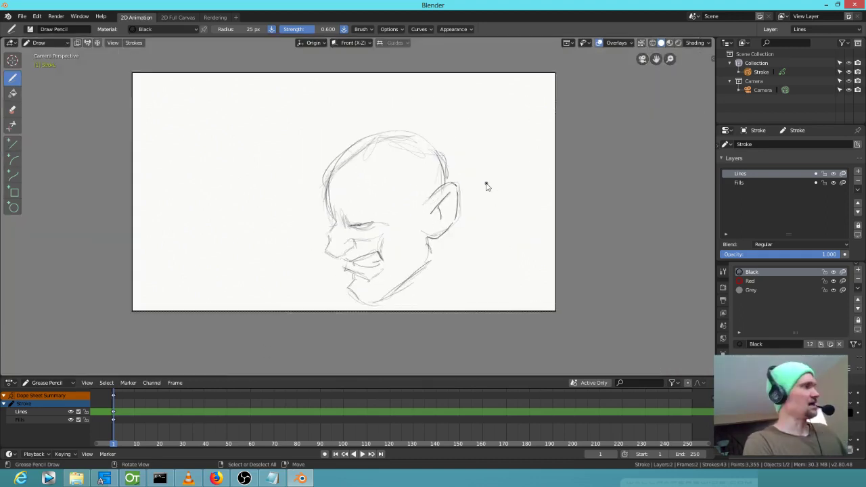
key(Tab)
key(a)
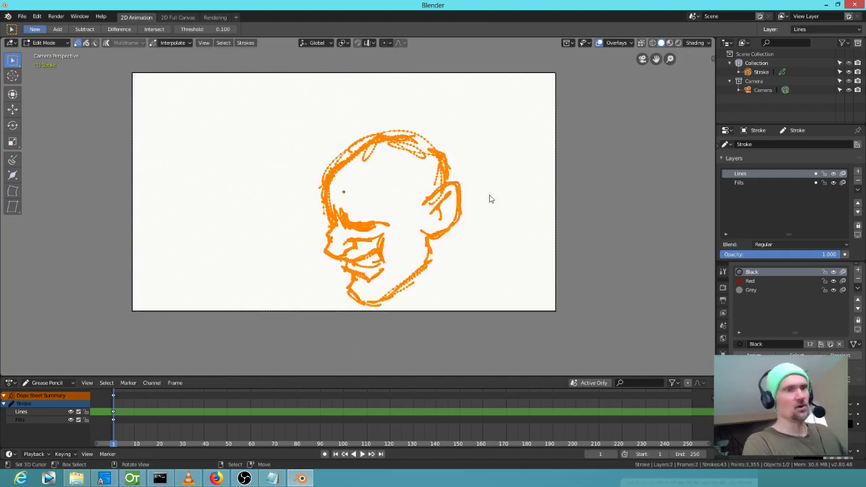
key(s)
click(411, 226)
key(g)
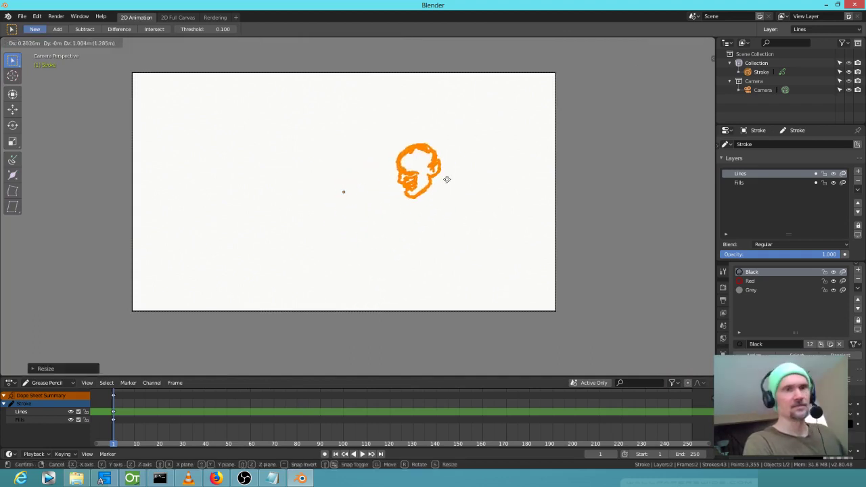
click(424, 166)
key(s)
click(435, 169)
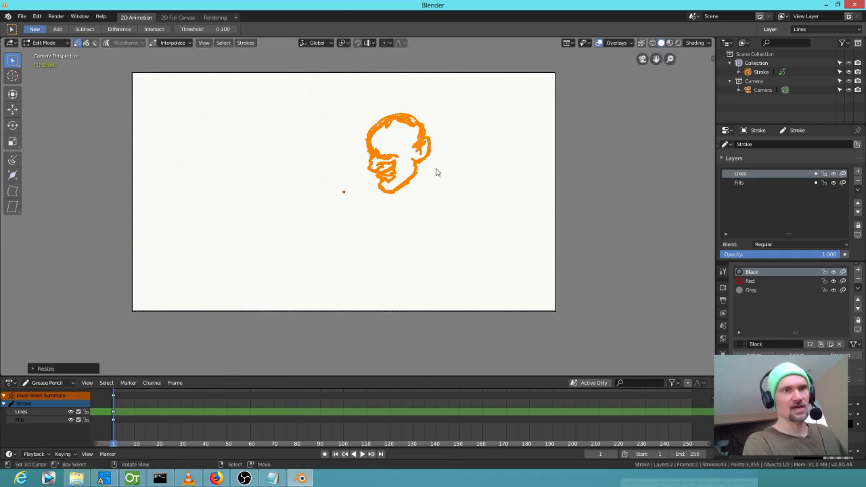
scroll(435, 170, up, 7)
scroll(506, 228, down, 3)
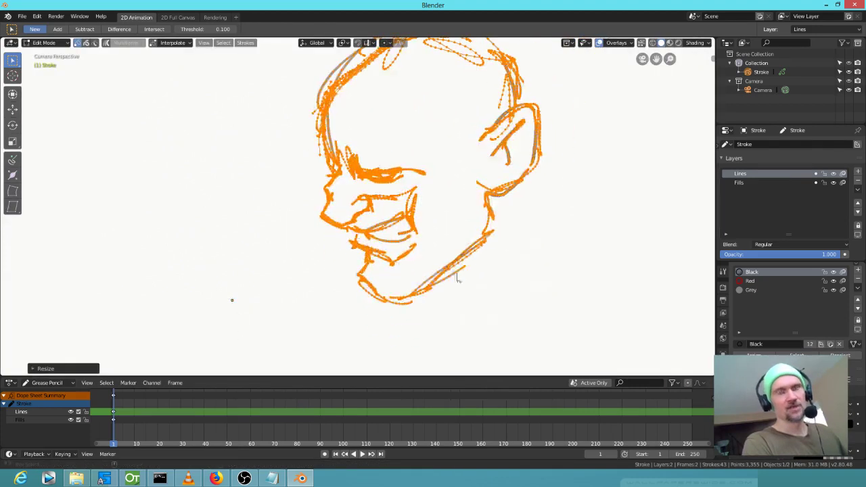
Step: Move to frame 20 and try to box-select the chin and jawline strokes
click(120, 435)
drag(115, 433, 157, 434)
click(494, 229)
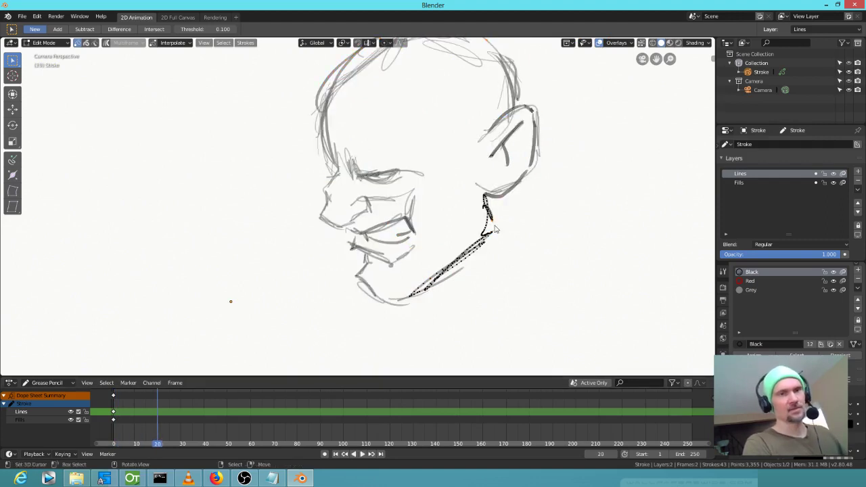
mouse_move(510, 214)
mouse_down()
mouse_move(454, 226)
mouse_move(438, 220)
mouse_move(432, 255)
mouse_move(352, 303)
mouse_move(370, 317)
mouse_up()
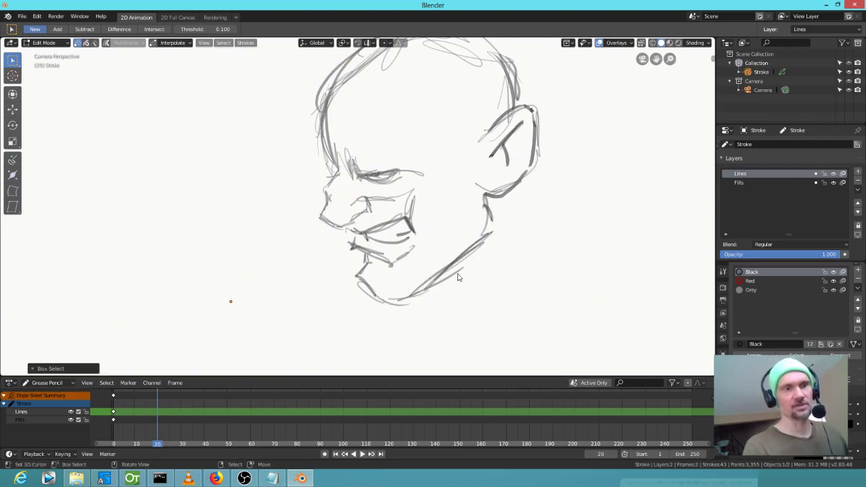
drag(537, 293, 471, 228)
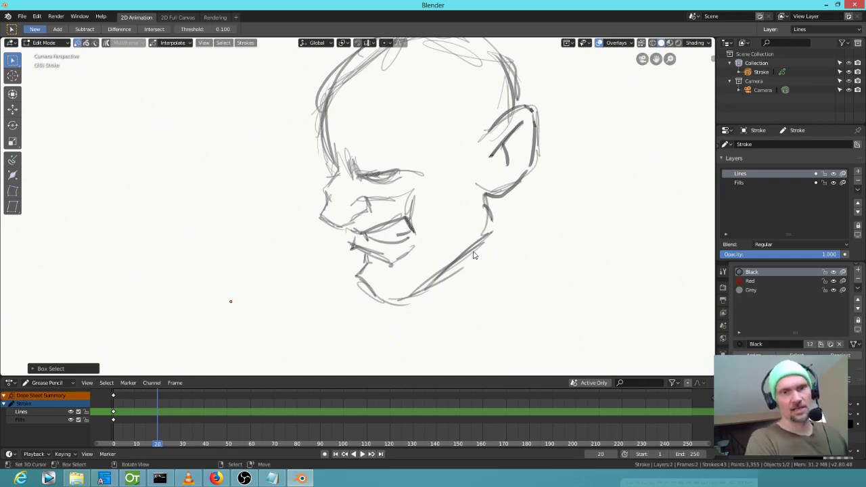
click(474, 255)
mouse_move(546, 293)
mouse_down()
mouse_move(542, 237)
mouse_move(508, 212)
mouse_move(443, 208)
mouse_move(372, 223)
mouse_up()
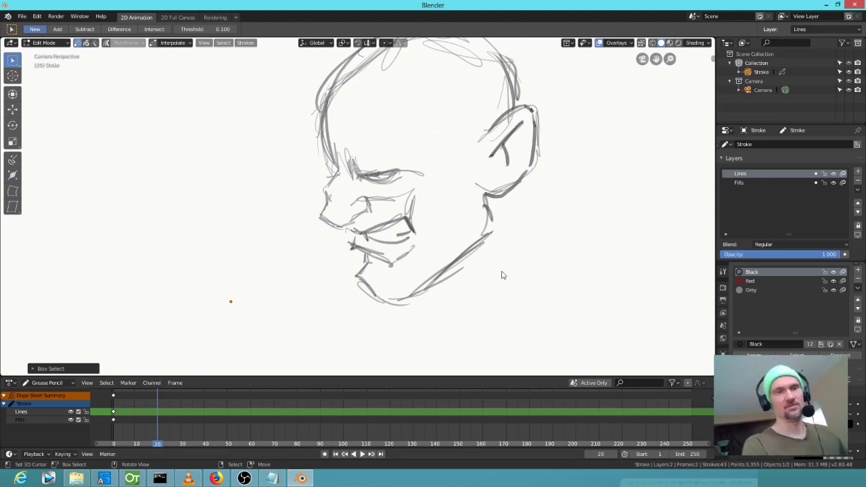
Step: Box-select the lower lip, chin and jawline strokes up to below the ear, and try rotating them about their own centre
click(365, 253)
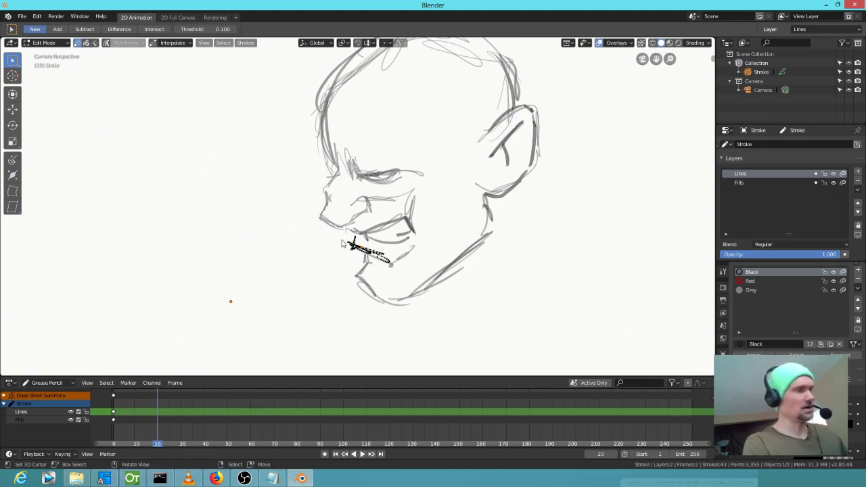
key(b)
mouse_move(338, 240)
mouse_down()
mouse_move(360, 275)
mouse_move(413, 308)
mouse_move(415, 291)
mouse_move(340, 237)
mouse_move(343, 254)
mouse_up()
key(b)
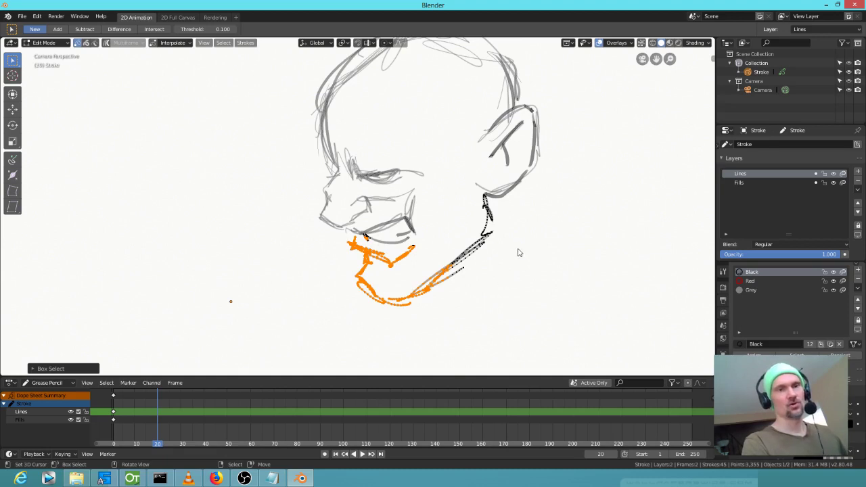
key(b)
mouse_move(515, 228)
mouse_down()
mouse_move(492, 207)
mouse_move(466, 199)
mouse_move(460, 207)
mouse_up()
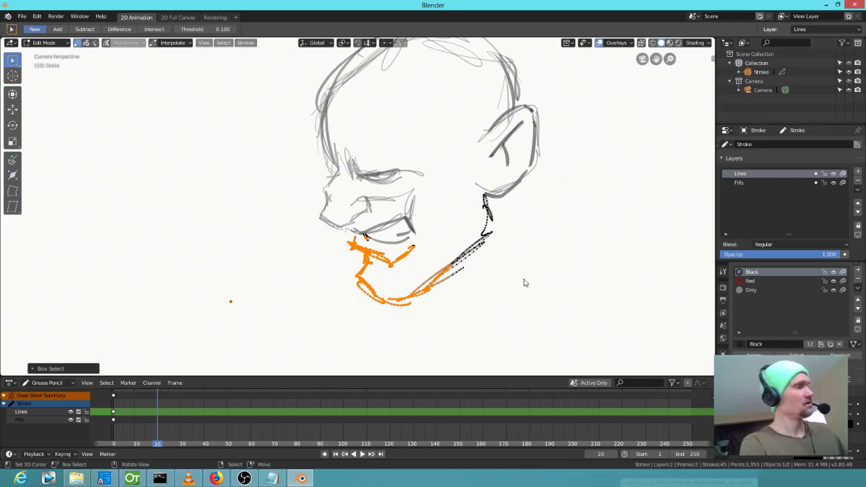
mouse_move(522, 275)
mouse_down()
mouse_move(464, 209)
mouse_move(450, 199)
mouse_move(444, 210)
mouse_up()
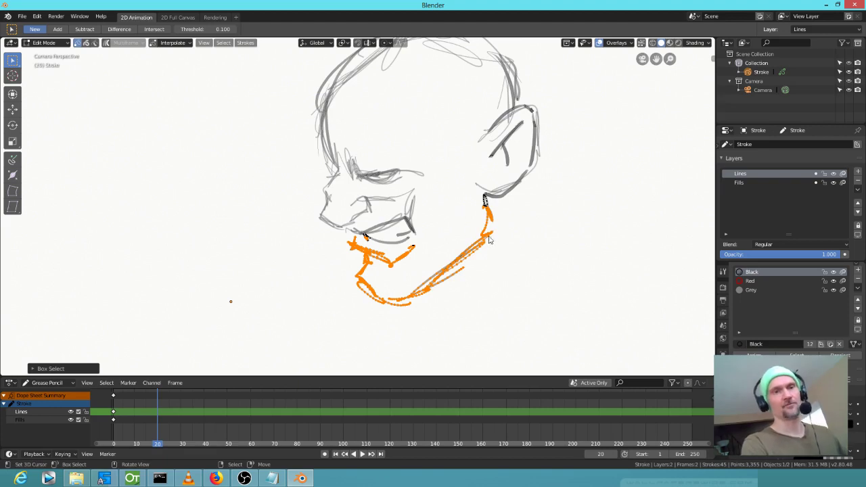
key(g)
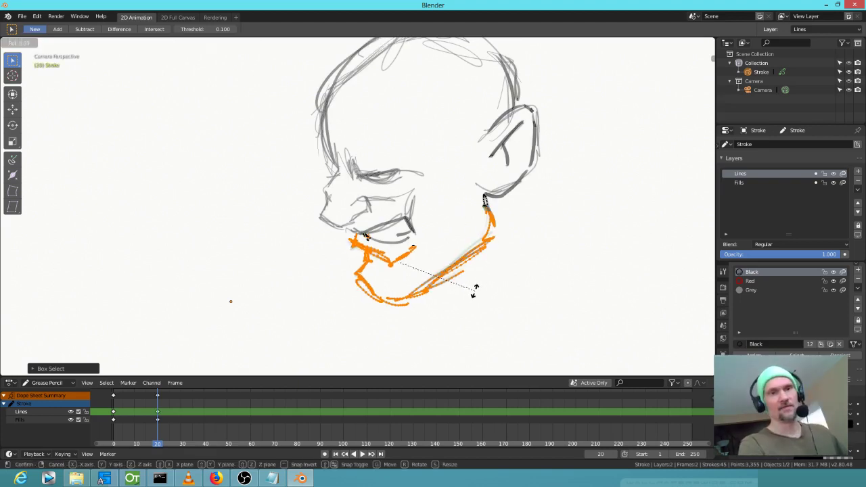
right_click(483, 254)
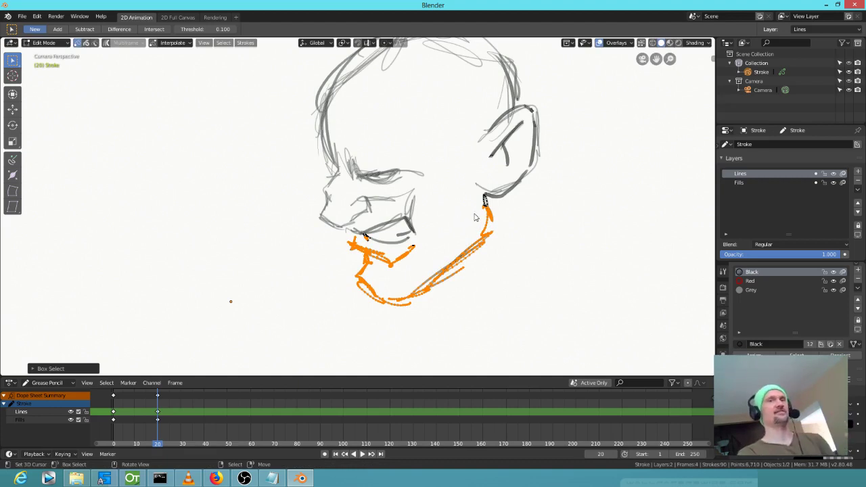
Step: Switch to the front view and show the 3D cursor near the jaw hinge below the ear
click(630, 43)
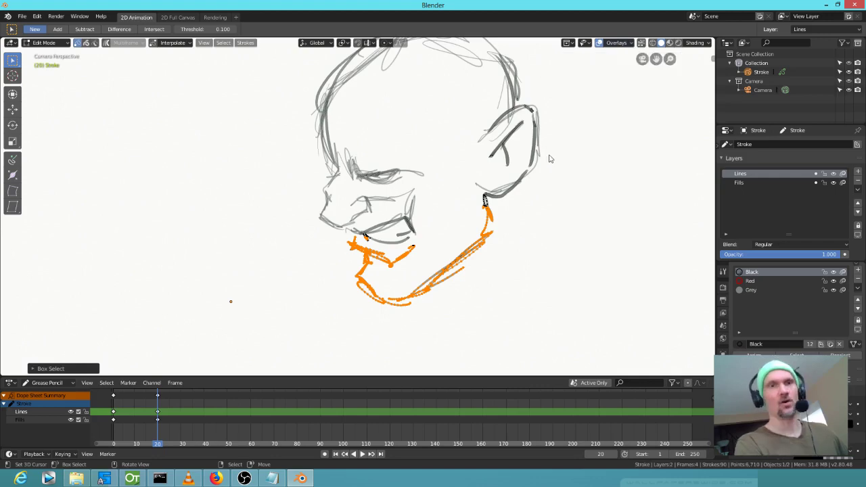
key(KP_1)
scroll(461, 165, up, 5)
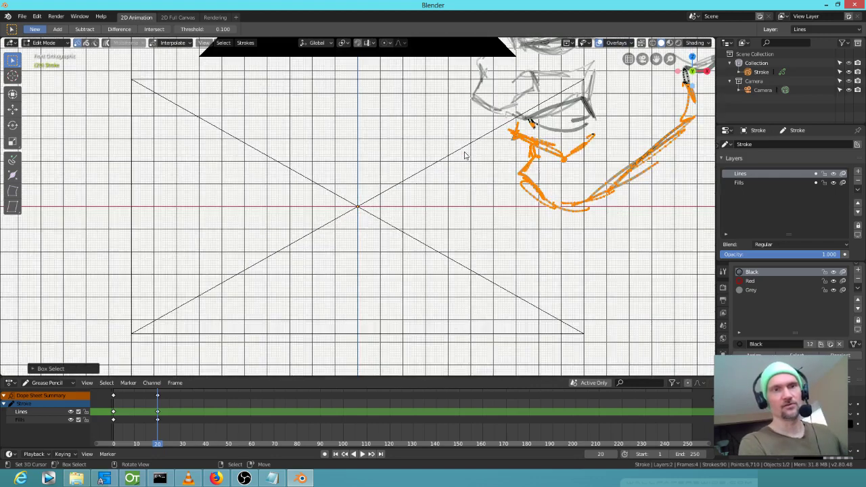
scroll(353, 264, up, 1)
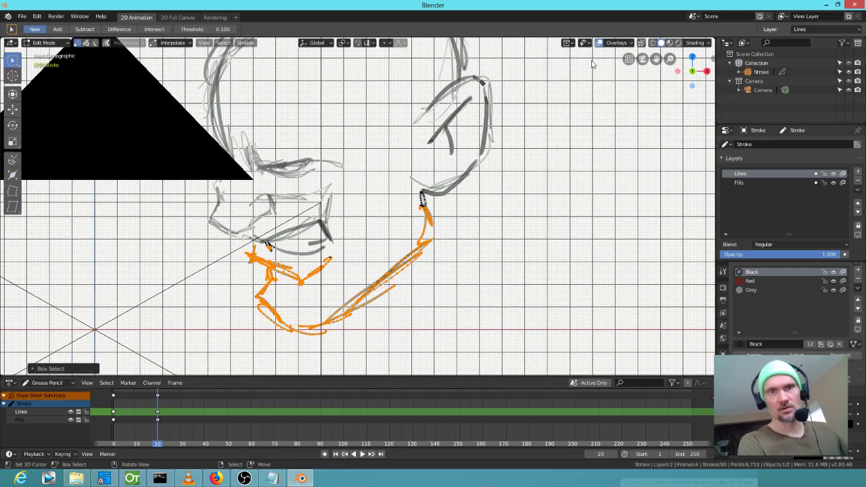
click(631, 43)
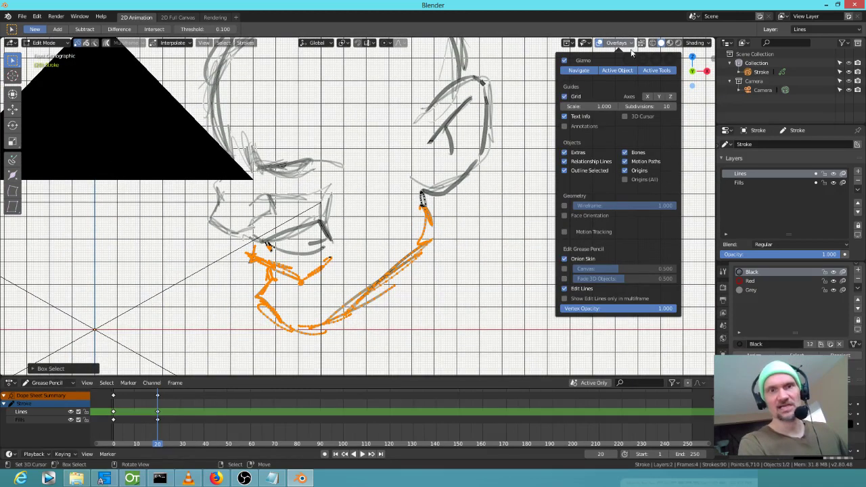
click(625, 117)
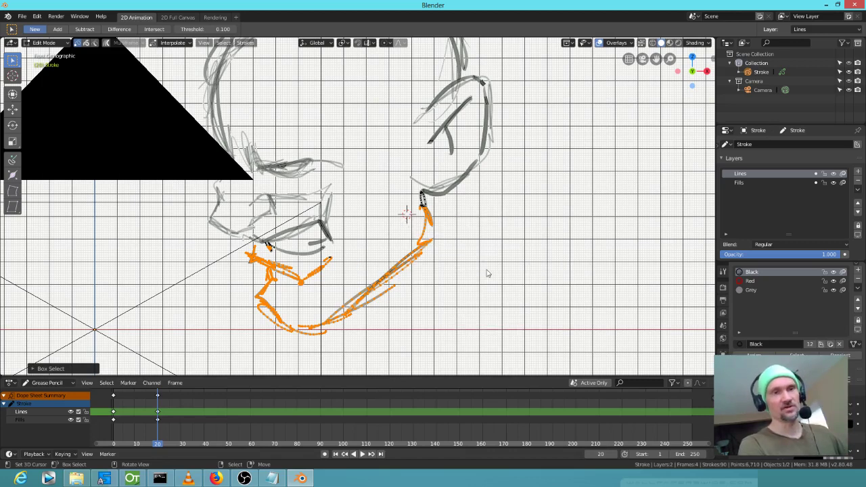
Step: Set the pivot point to 3D Cursor, rotate the selected jaw about 26 degrees downward to open the mouth, and deselect the strokes
key(period)
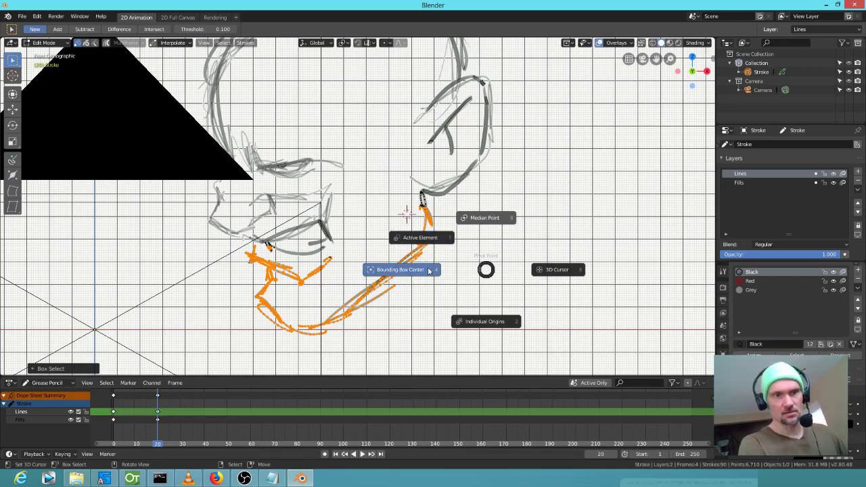
click(556, 271)
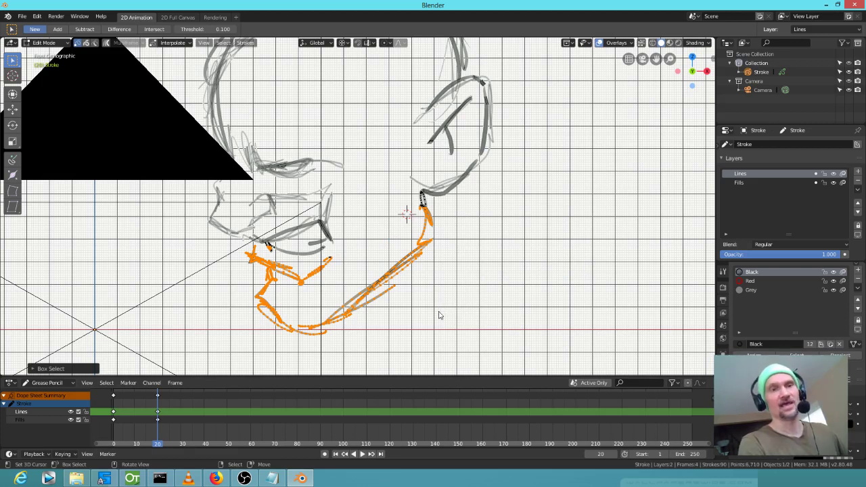
key(r)
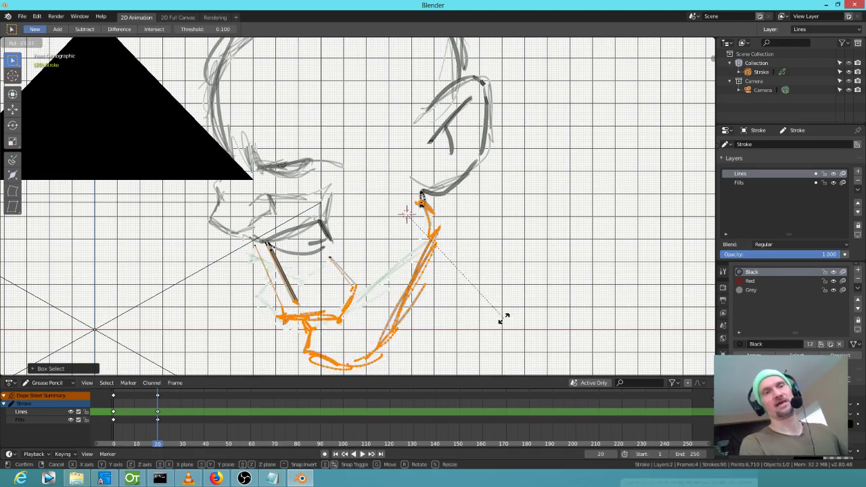
click(504, 318)
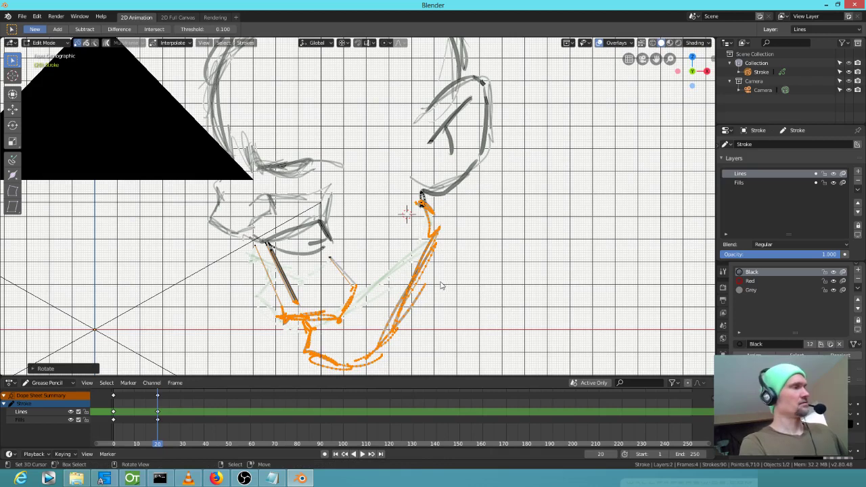
key(a)
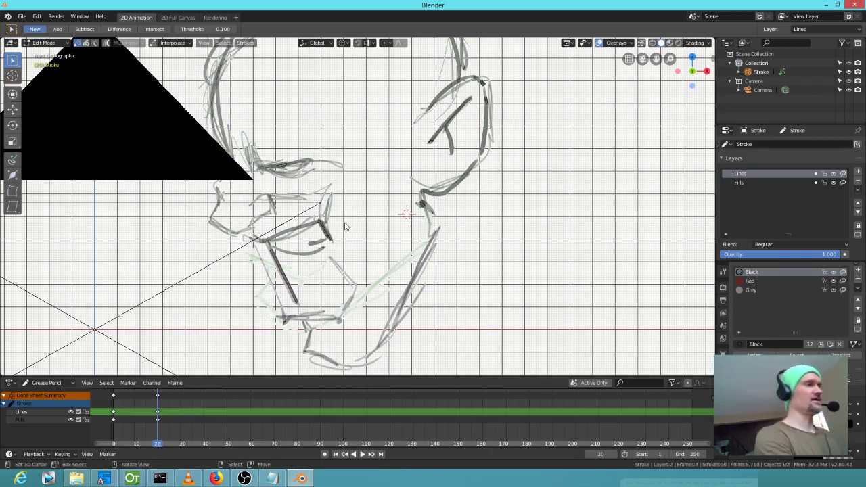
Step: Preview the jaw opening between frames 1 and 20 in the camera view by scrubbing and playing the timeline
key(KP_0)
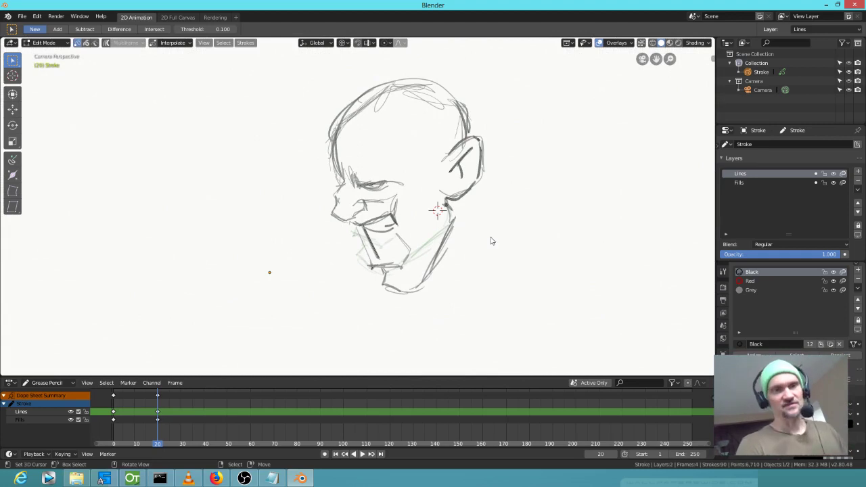
click(152, 428)
scroll(151, 427, down, 5)
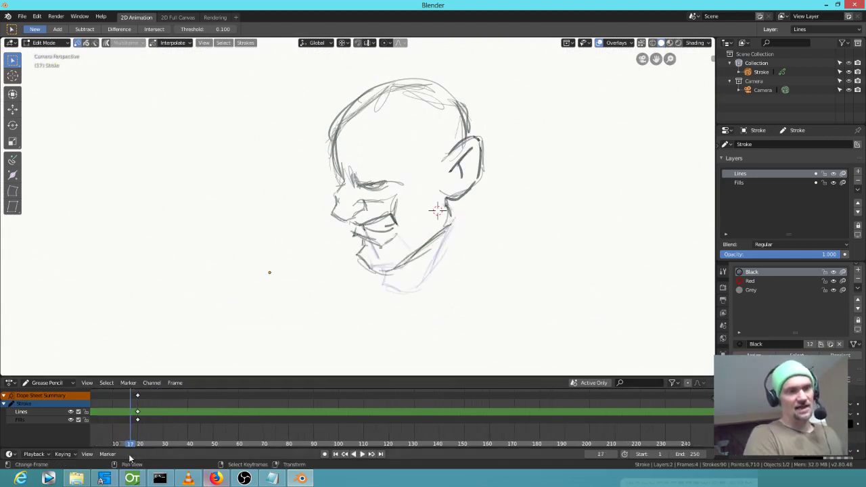
scroll(281, 422, up, 5)
scroll(281, 422, up, 4)
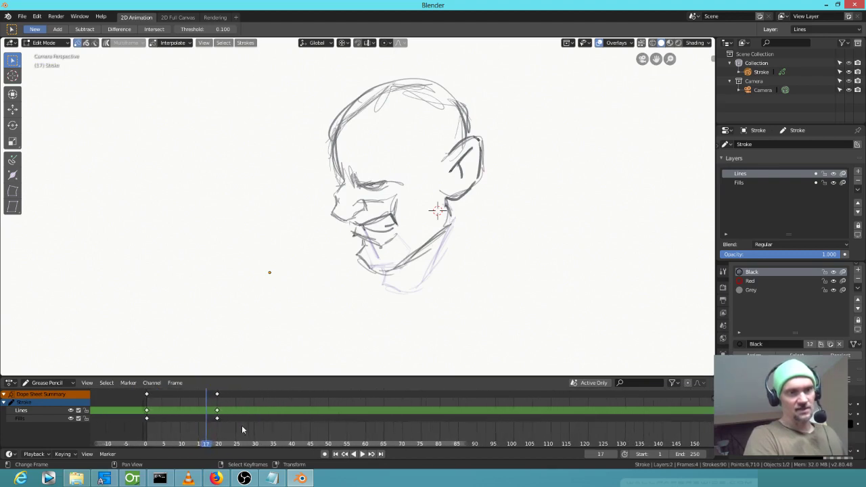
key(space)
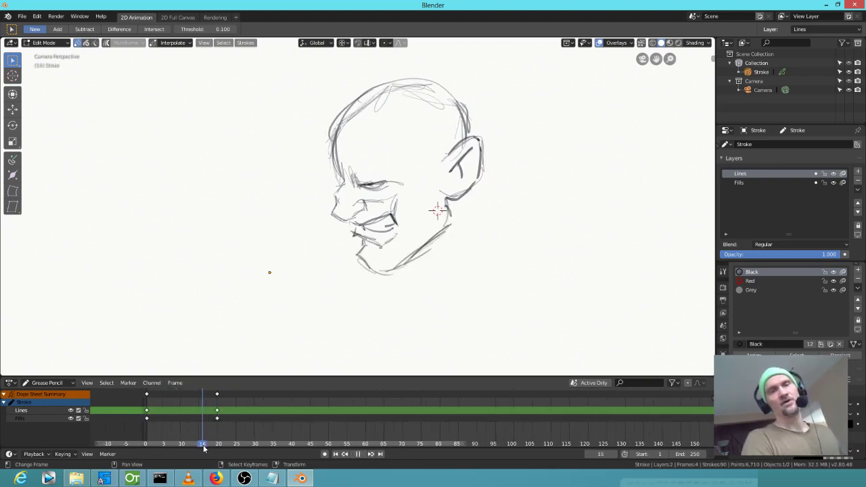
mouse_move(217, 396)
mouse_down()
mouse_move(183, 447)
mouse_move(216, 447)
mouse_move(142, 449)
mouse_move(216, 423)
mouse_move(188, 407)
mouse_up()
key(Up)
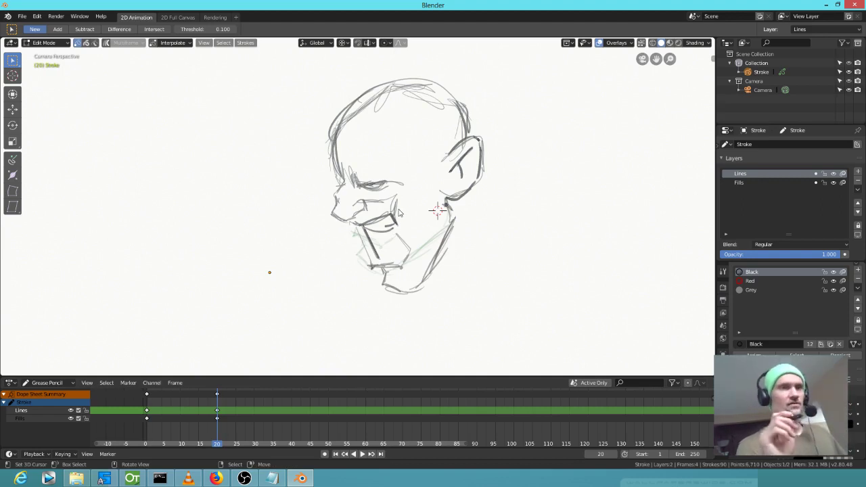
Step: Switch to Object Mode and disable the Outline Selected overlay
key(Tab)
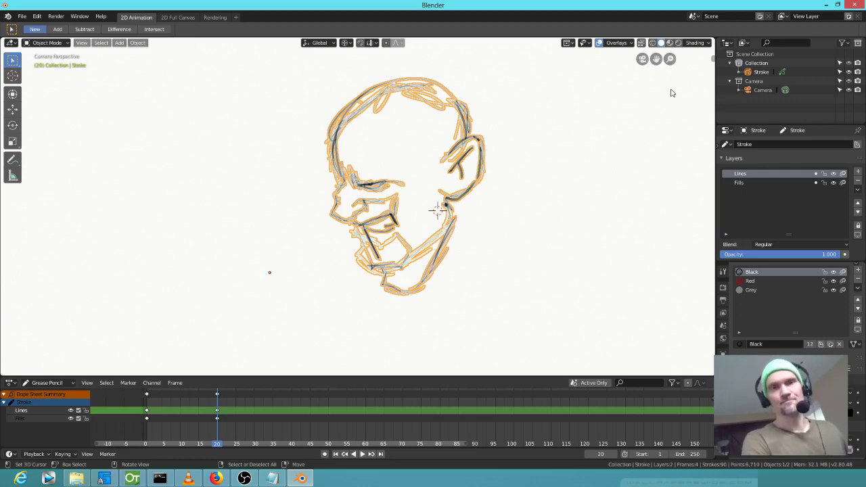
click(631, 45)
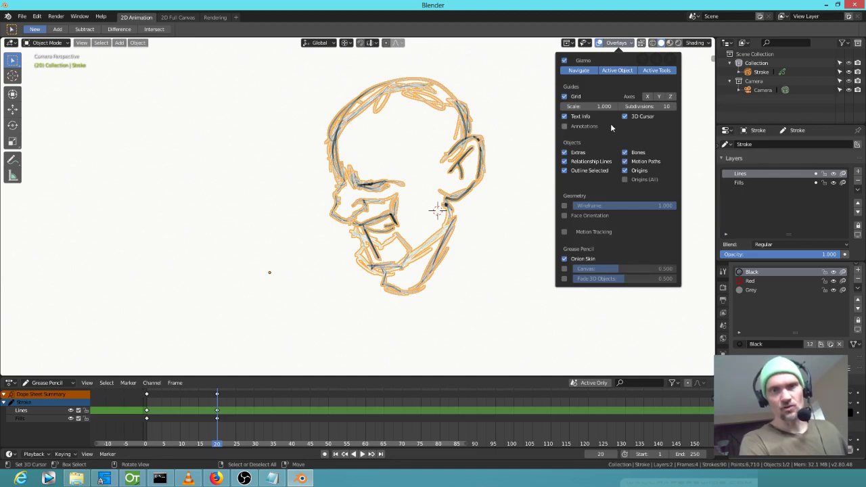
click(565, 170)
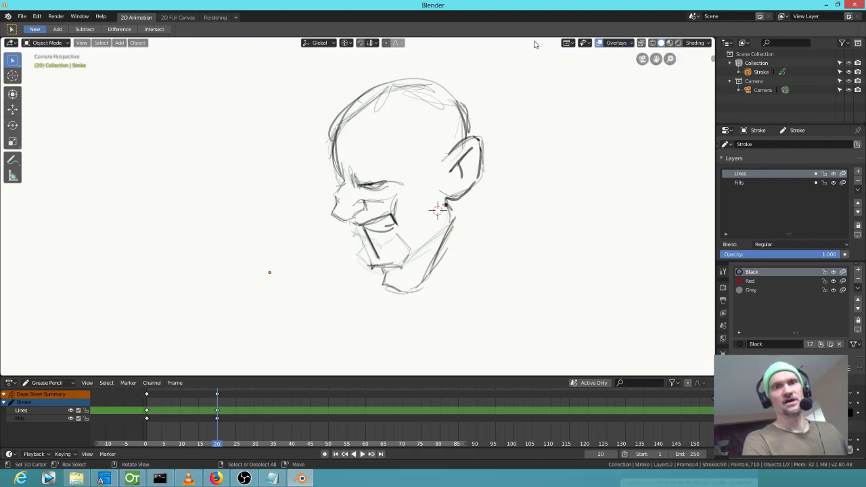
Step: Compare the head drawing in the front orthographic view and the camera view
key(KP_1)
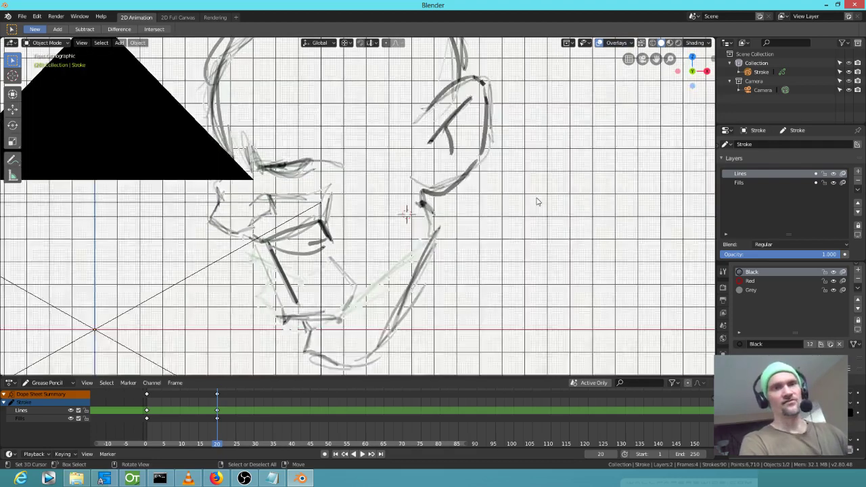
scroll(537, 199, down, 3)
scroll(491, 185, up, 2)
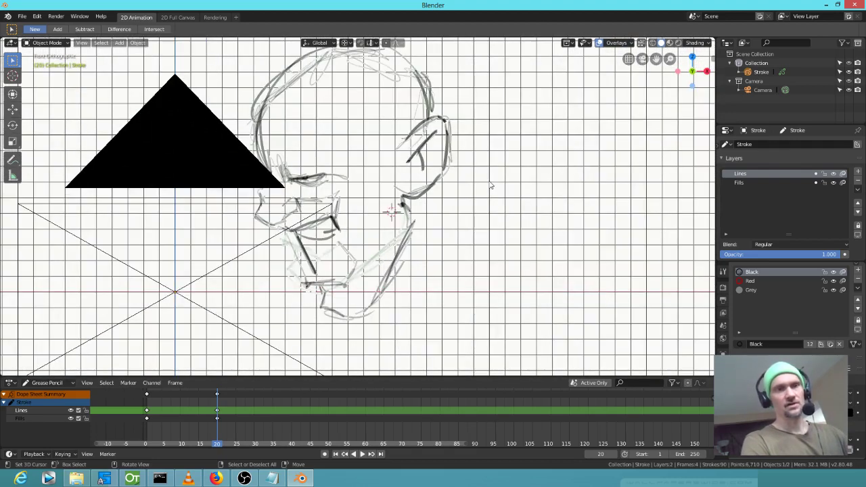
key(KP_0)
key(KP_0)
key(KP_0)
key(KP_0)
key(ctrl+KP_1)
key(KP_1)
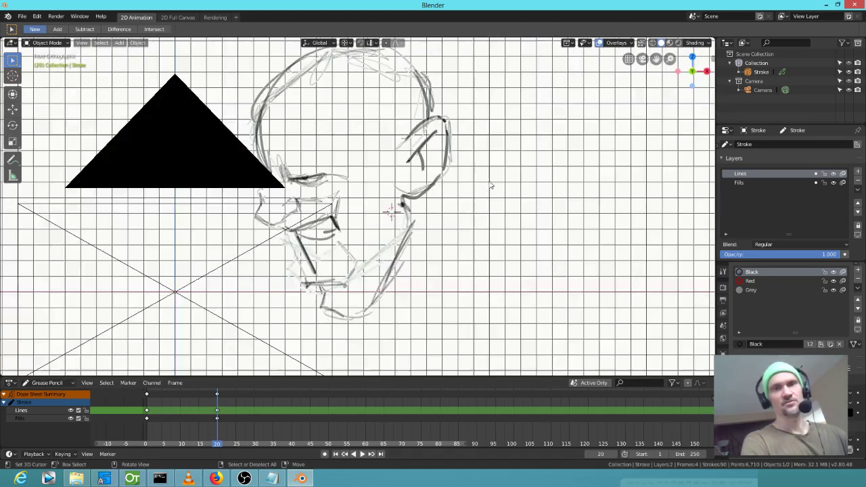
Step: Check the drawing with the viewport overlays hidden, show them again, and set the grid scale to 0.820
click(599, 42)
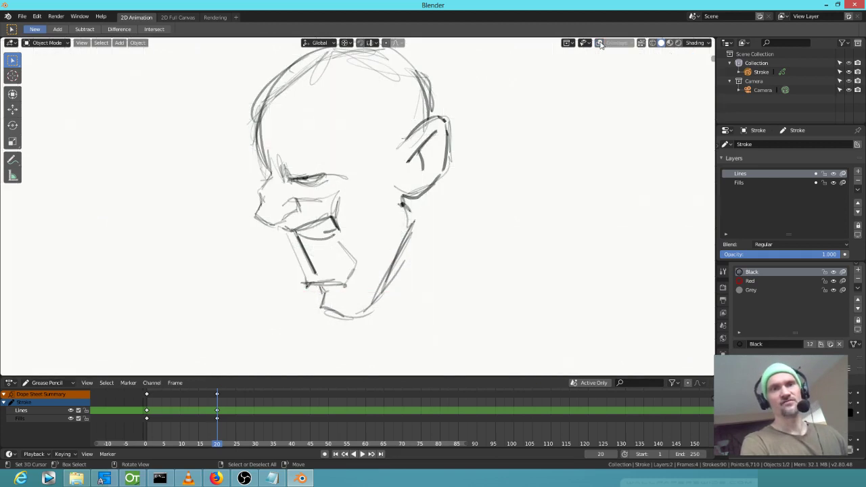
click(599, 43)
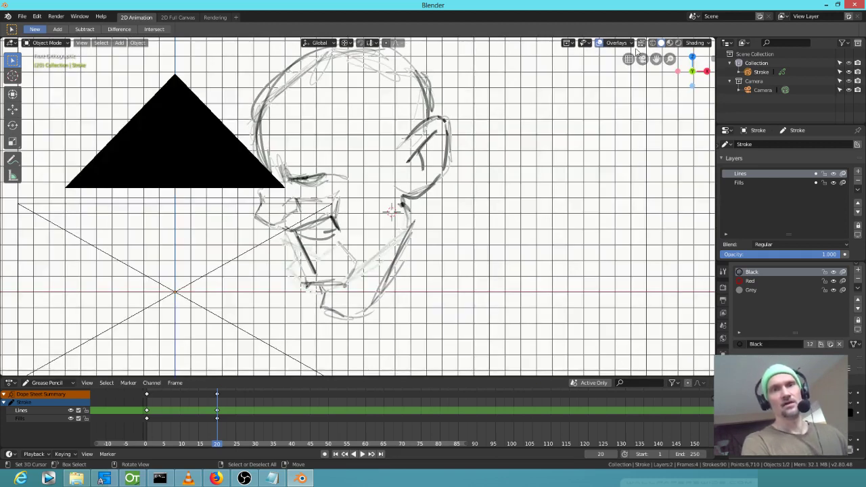
click(631, 44)
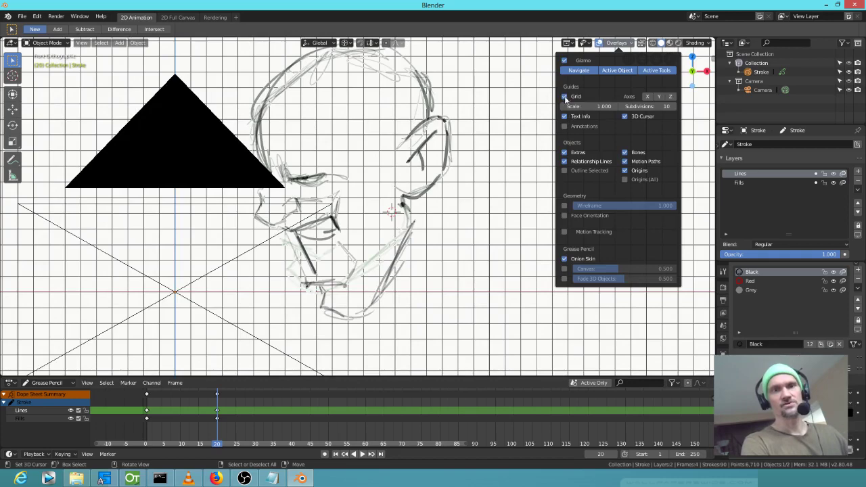
drag(600, 106, 582, 106)
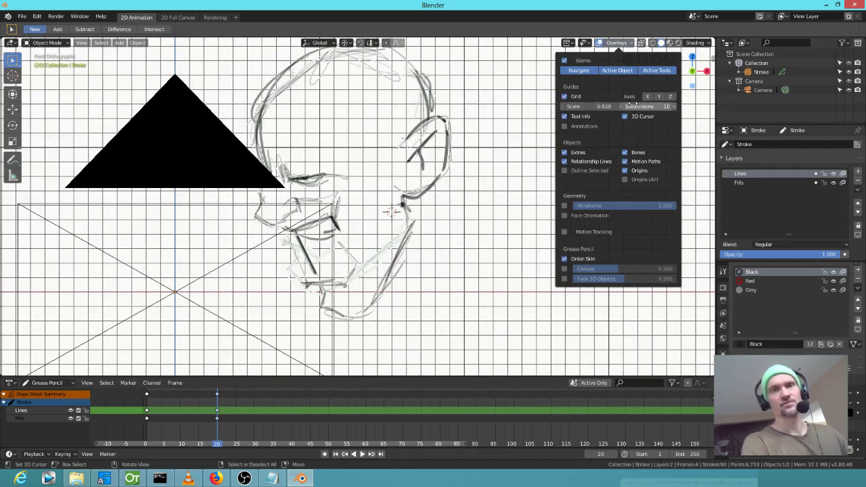
Step: Try the Grid, Text Info, Extras and Onion Skin overlays by switching each one off and back on
click(565, 96)
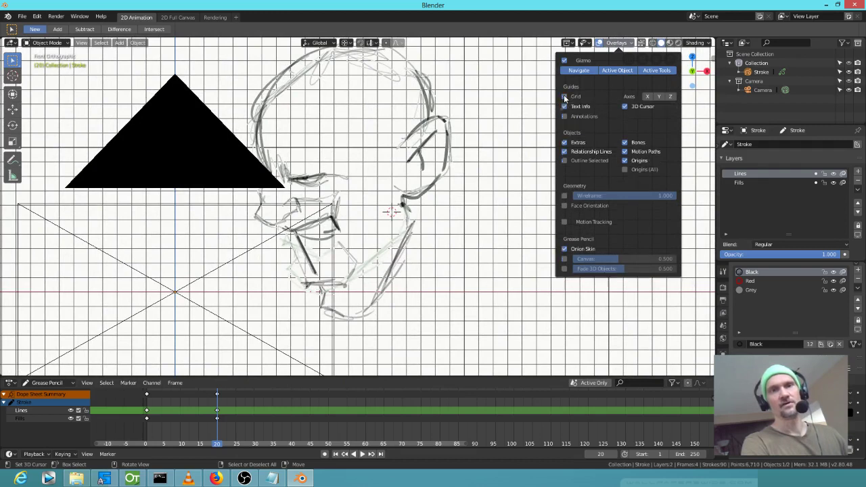
click(565, 97)
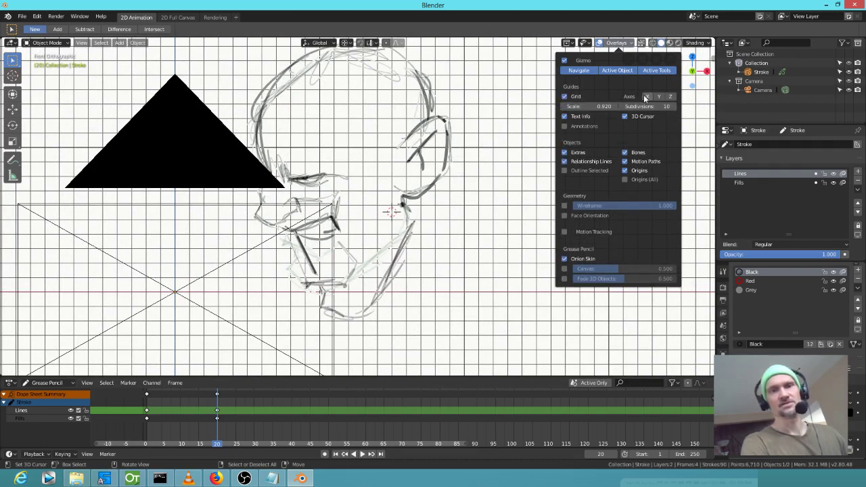
click(565, 97)
click(565, 97)
click(564, 116)
click(564, 117)
click(565, 153)
click(565, 153)
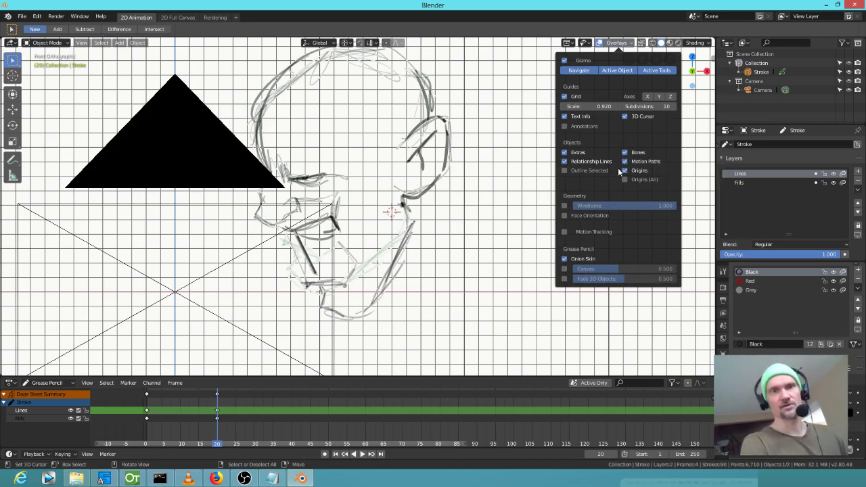
click(565, 259)
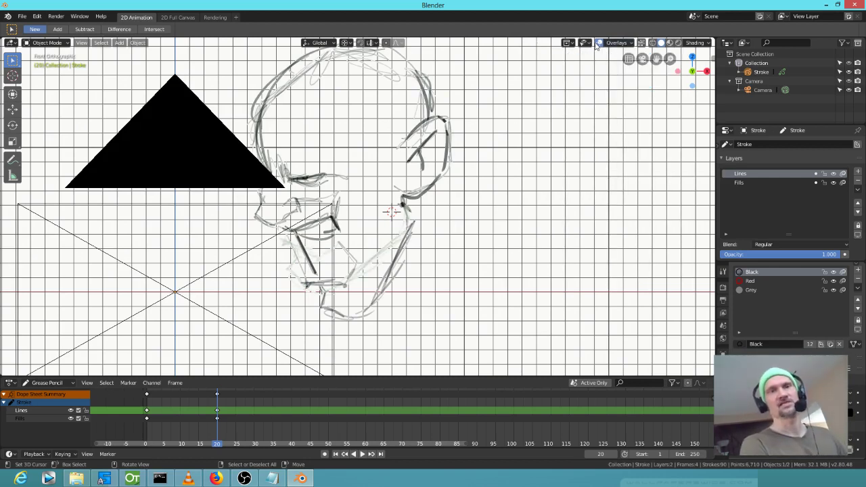
Step: Hide and restore all viewport overlays, and examine the head drawing in the camera view
click(599, 44)
click(599, 43)
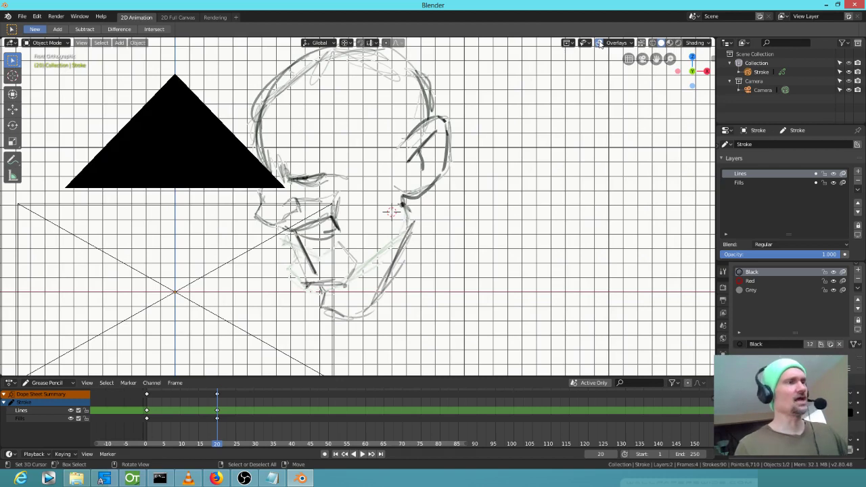
key(KP_0)
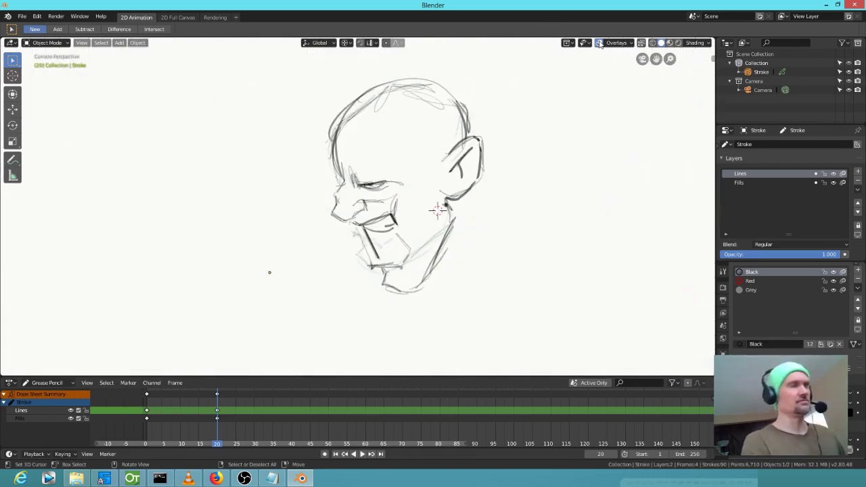
scroll(446, 188, down, 4)
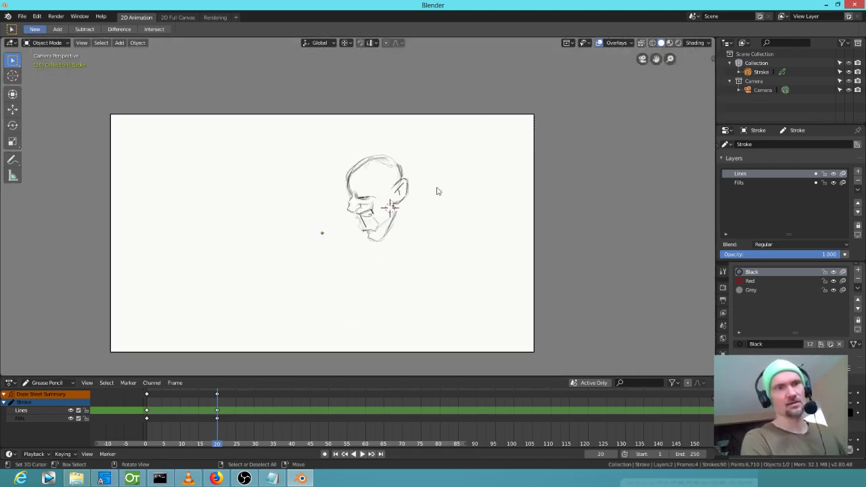
scroll(404, 190, up, 4)
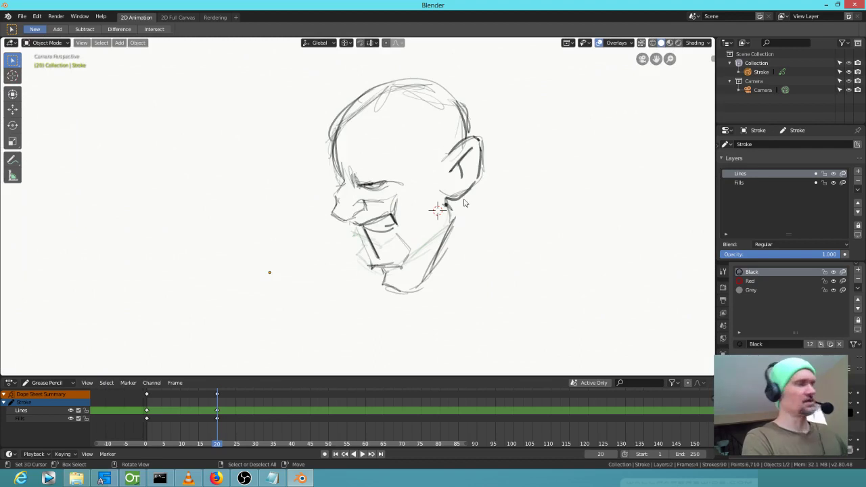
scroll(546, 189, down, 2)
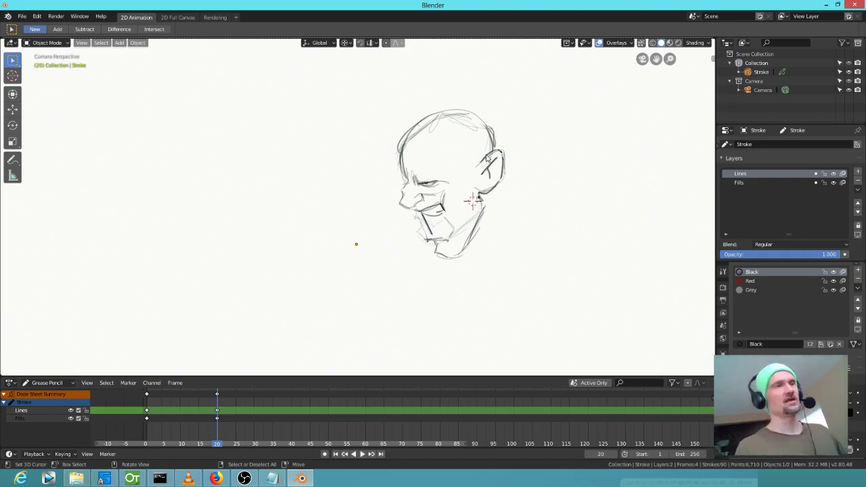
Step: Switch the Stroke object to Draw mode and select the Draw tool with the Draw Pencil brush
key(ctrl+Tab)
key(ctrl+Tab)
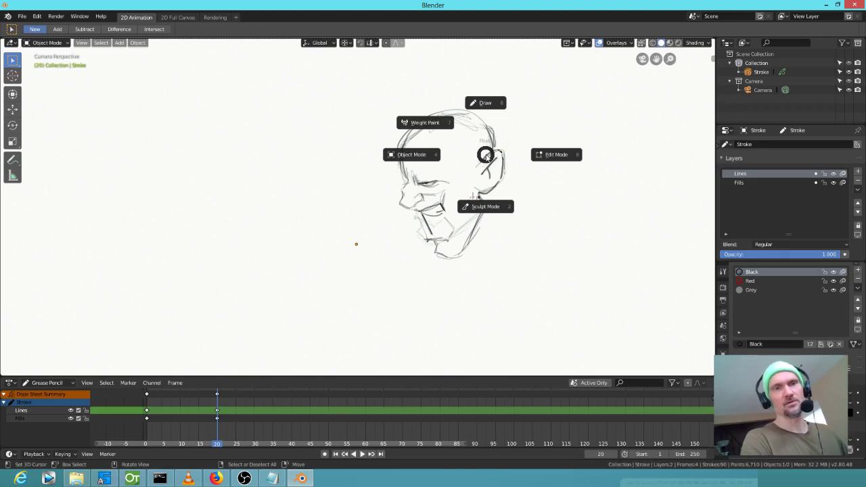
click(484, 106)
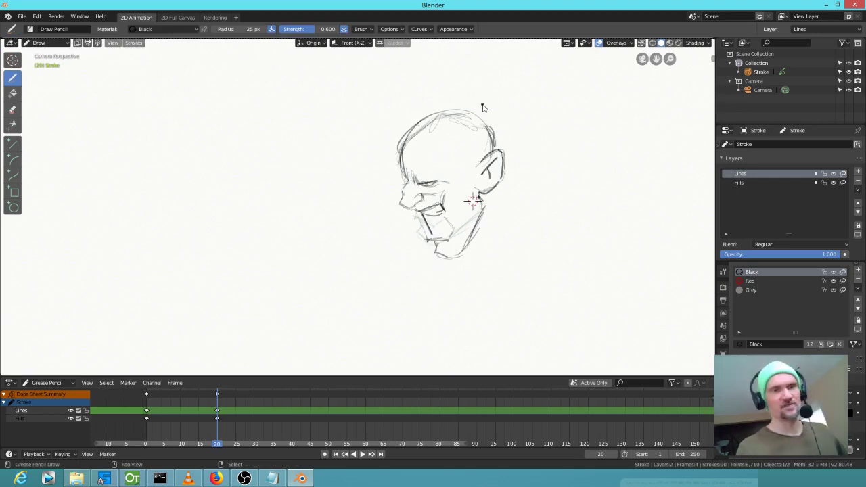
key(shift+space)
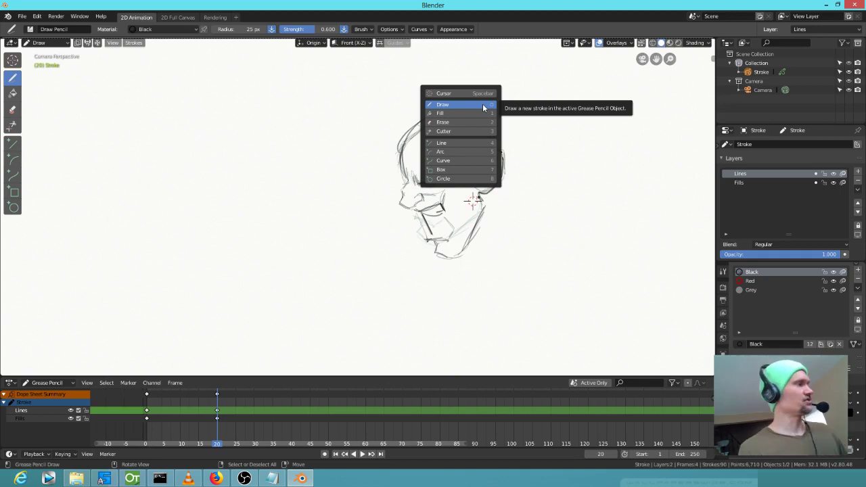
click(482, 104)
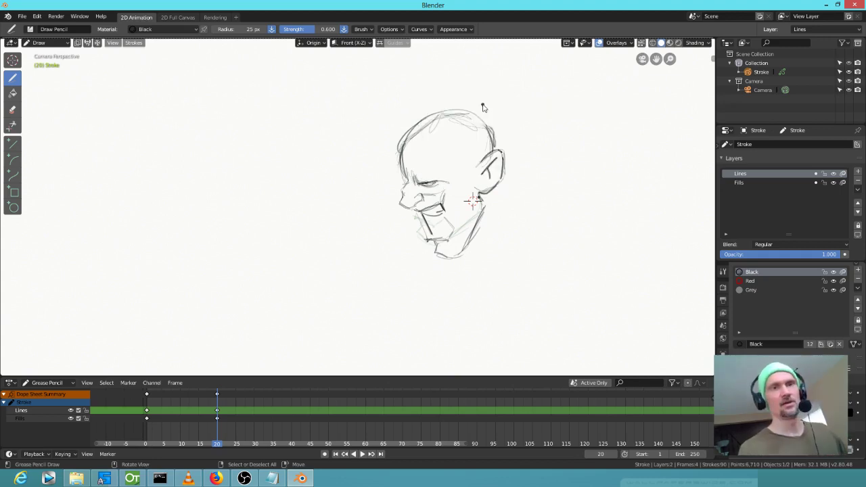
key(ctrl+Tab)
key(Escape)
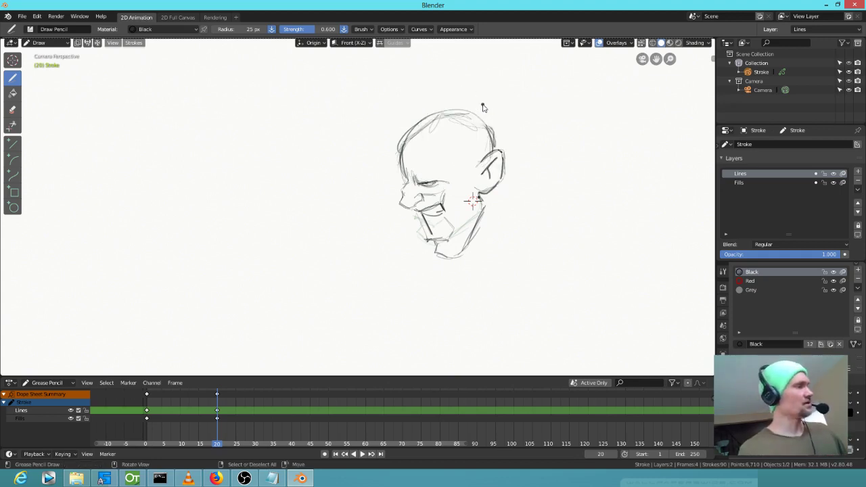
Step: Erase the cheek-side line of the open mouth on frame 20 using the Erase tool with Eraser Soft
key(shift+space)
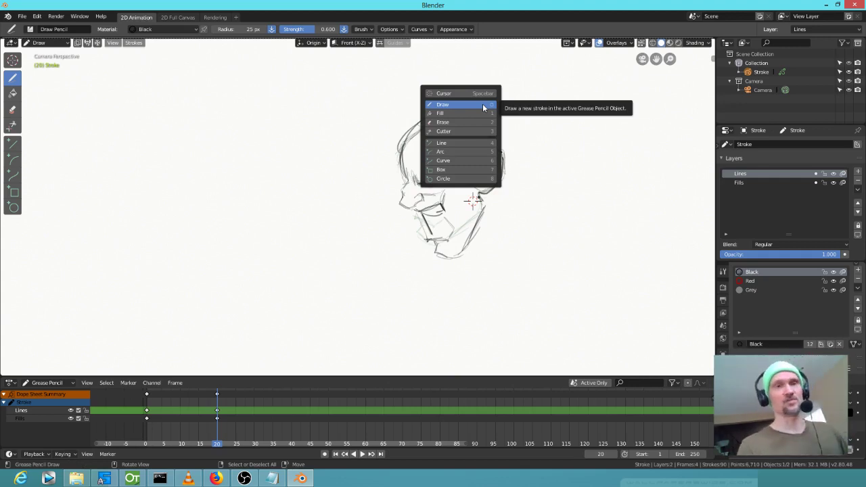
click(456, 122)
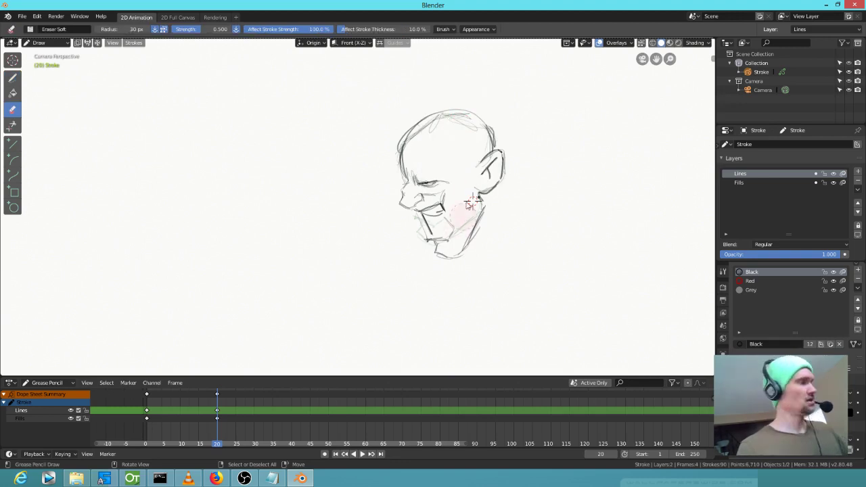
scroll(467, 176, up, 4)
scroll(592, 156, down, 1)
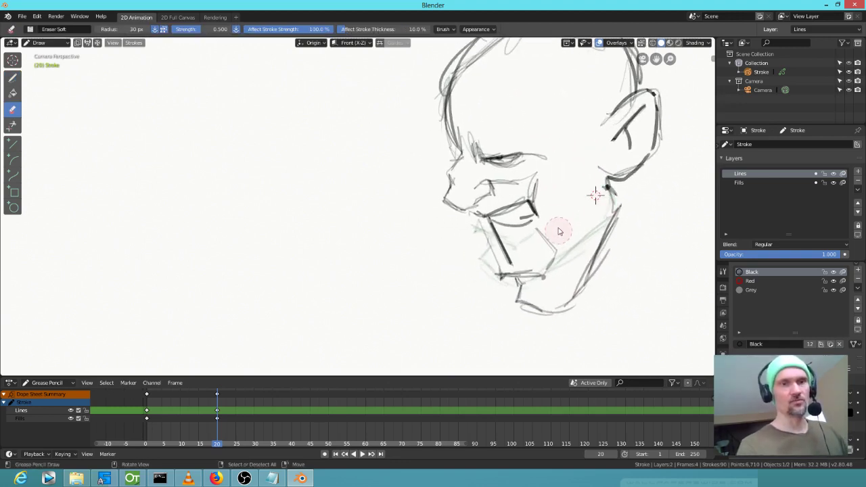
mouse_move(561, 232)
mouse_down()
mouse_move(469, 235)
mouse_move(449, 213)
mouse_move(479, 206)
mouse_move(483, 219)
mouse_move(494, 210)
mouse_move(480, 211)
mouse_move(475, 227)
mouse_move(493, 213)
mouse_up()
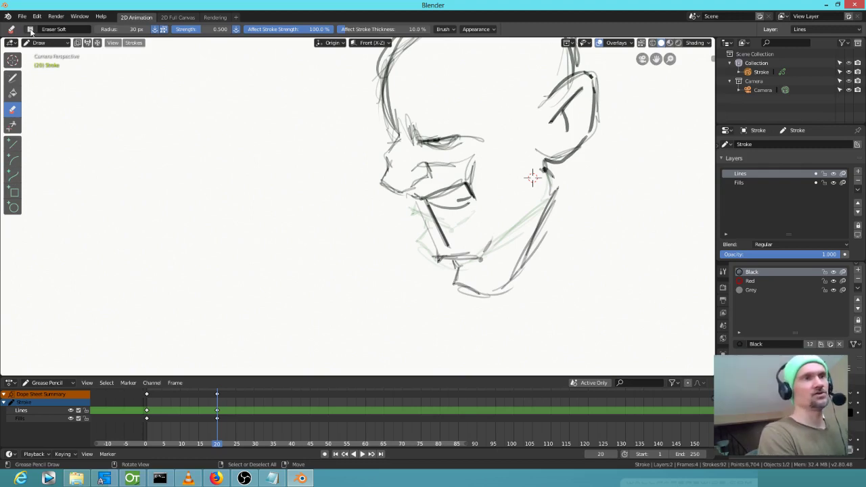
Step: Change the eraser brush to Eraser Hard and remove the dark diagonal stroke and lip lines inside the open mouth
click(30, 29)
click(42, 66)
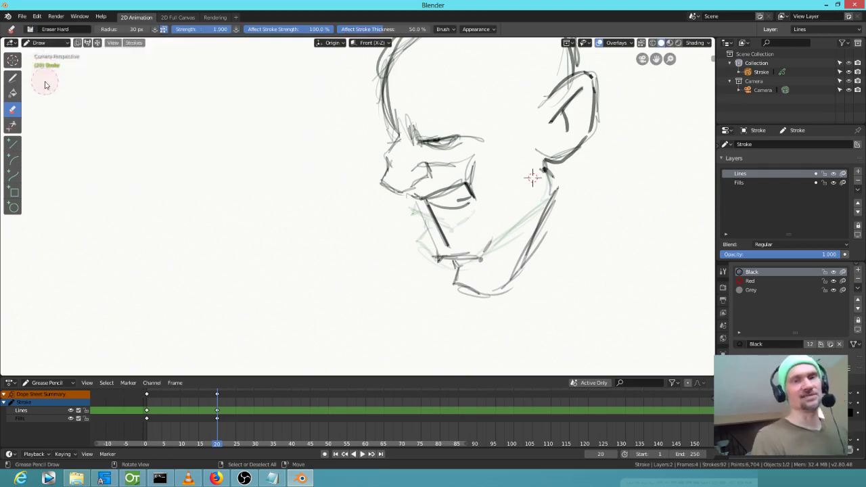
mouse_move(497, 230)
mouse_down()
mouse_move(458, 222)
mouse_move(445, 236)
mouse_move(427, 213)
mouse_move(496, 201)
mouse_move(443, 223)
mouse_move(460, 223)
mouse_move(461, 232)
mouse_up()
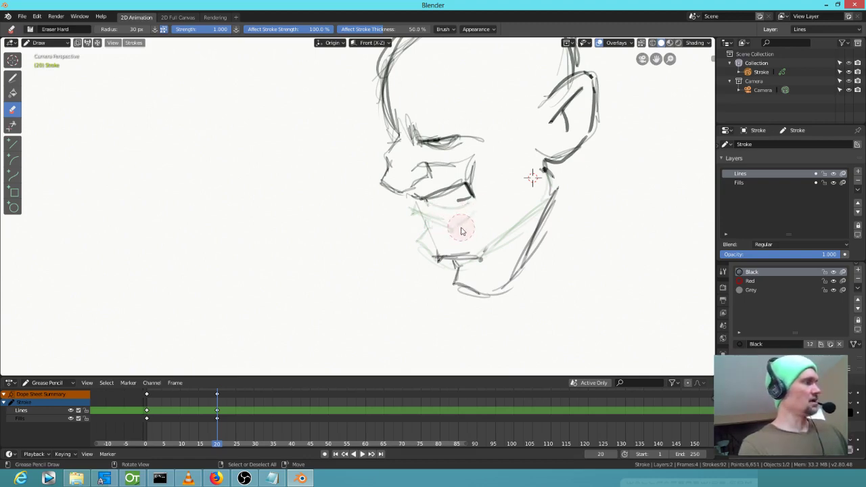
key(ctrl+Tab)
click(460, 177)
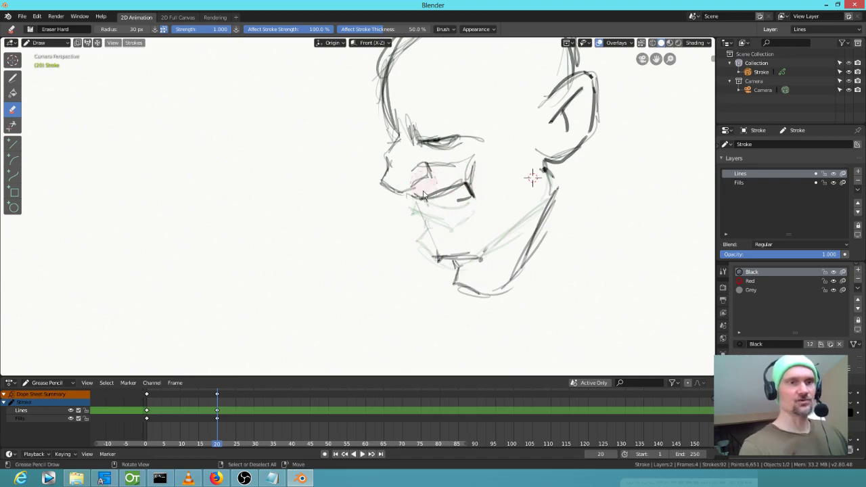
key(ctrl+Tab)
click(473, 177)
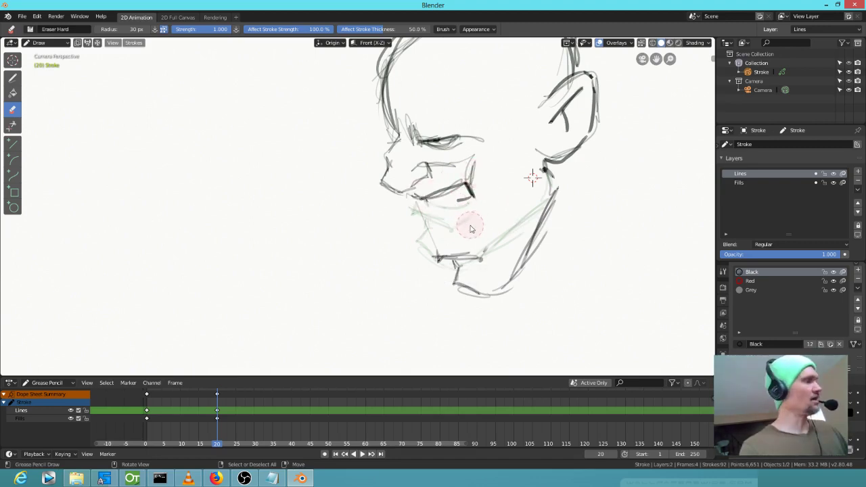
Step: Redraw the open mouth and lower lip on frame 20 with the Draw tool, connecting the upper lip to the lowered jaw
key(shift+space)
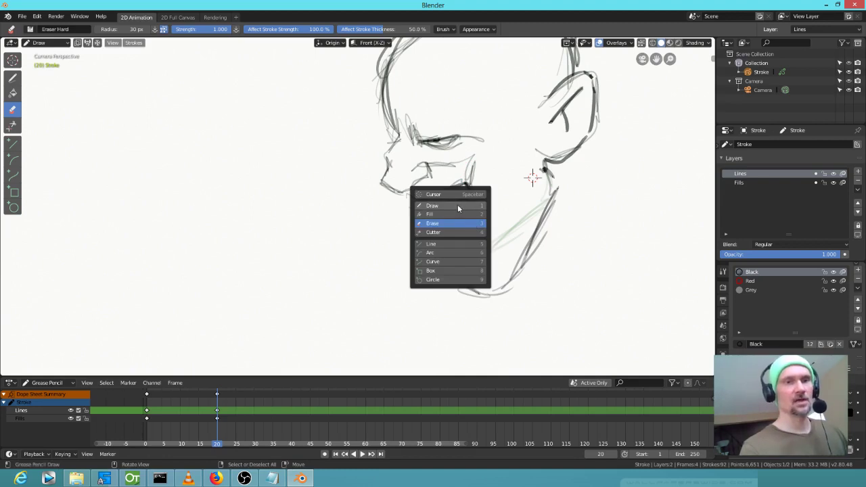
click(457, 205)
mouse_move(426, 201)
mouse_down()
mouse_move(438, 243)
mouse_move(466, 241)
mouse_up()
mouse_move(472, 194)
mouse_down()
mouse_move(479, 207)
mouse_move(429, 202)
mouse_up()
mouse_move(442, 233)
mouse_down()
mouse_move(483, 224)
mouse_move(465, 229)
mouse_move(487, 231)
mouse_move(481, 258)
mouse_move(438, 257)
mouse_up()
right_click(476, 254)
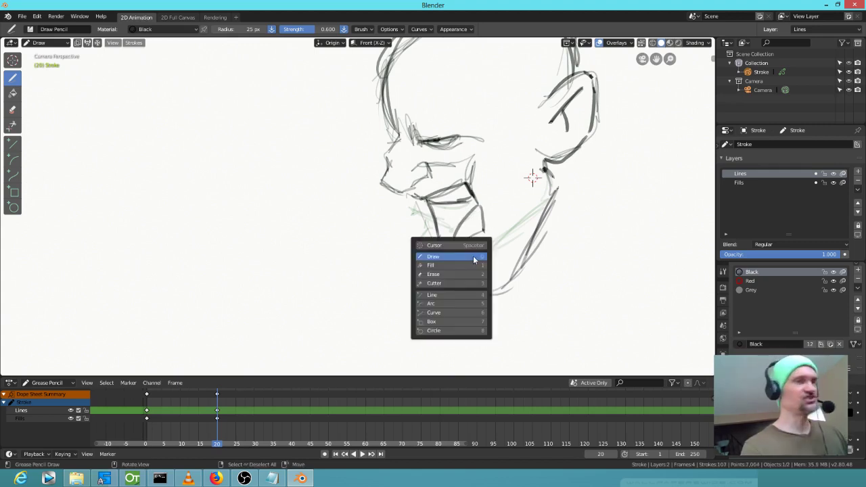
key(Escape)
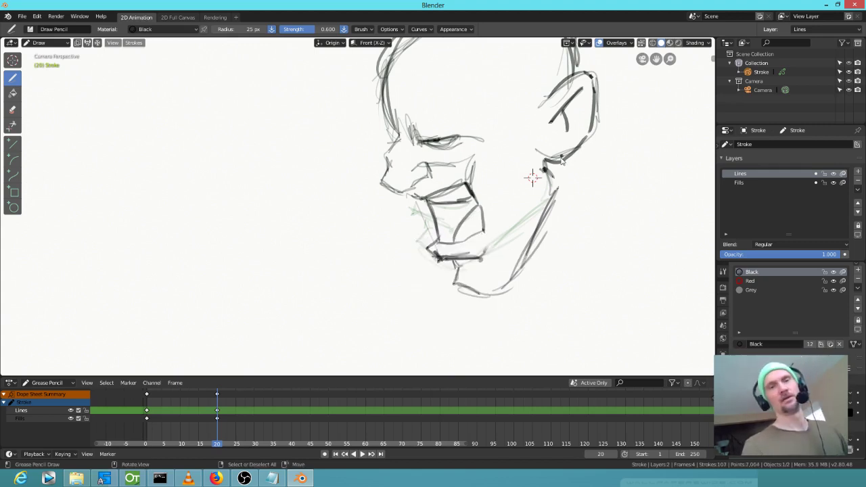
scroll(467, 190, down, 4)
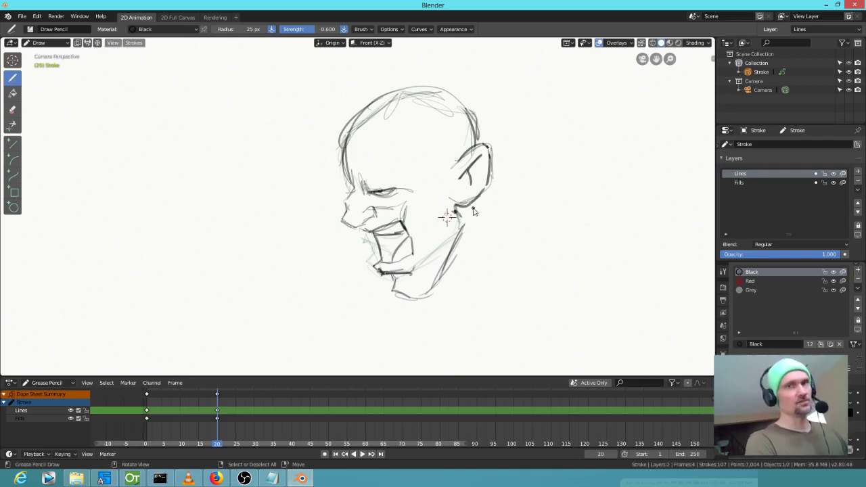
Step: Switch the drawing from Draw mode to Sculpt Mode with the Push brush active
key(shift+space)
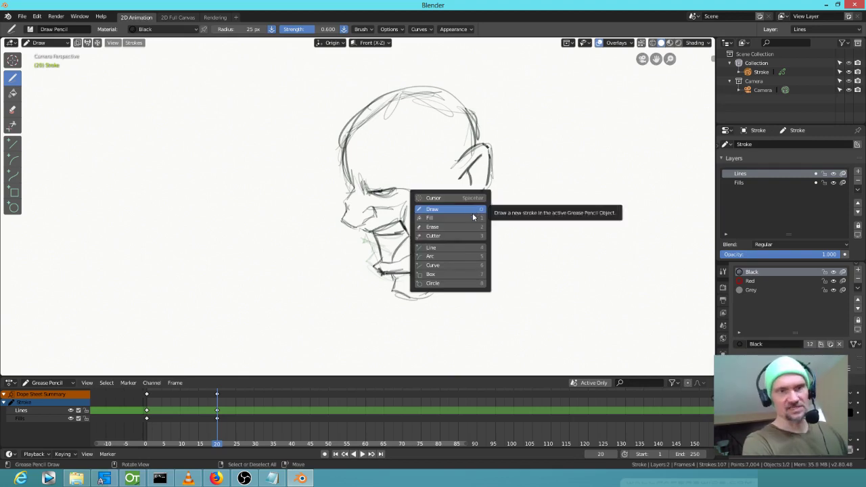
click(444, 210)
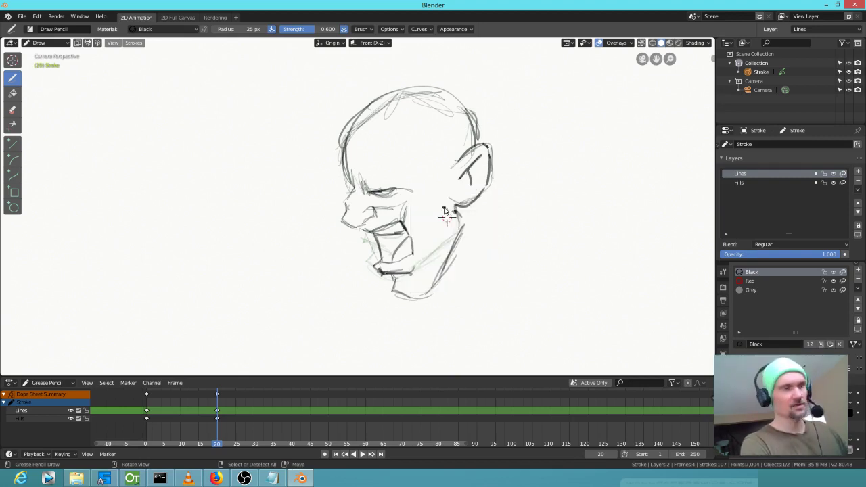
key(ctrl+Tab)
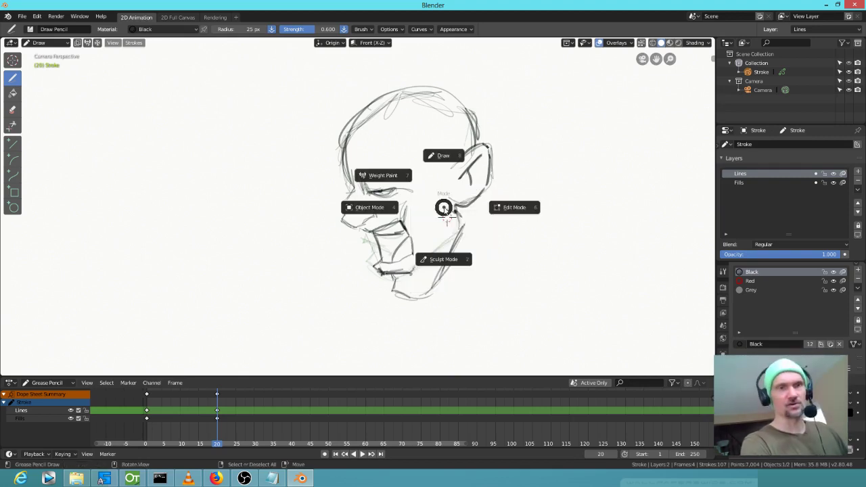
click(444, 260)
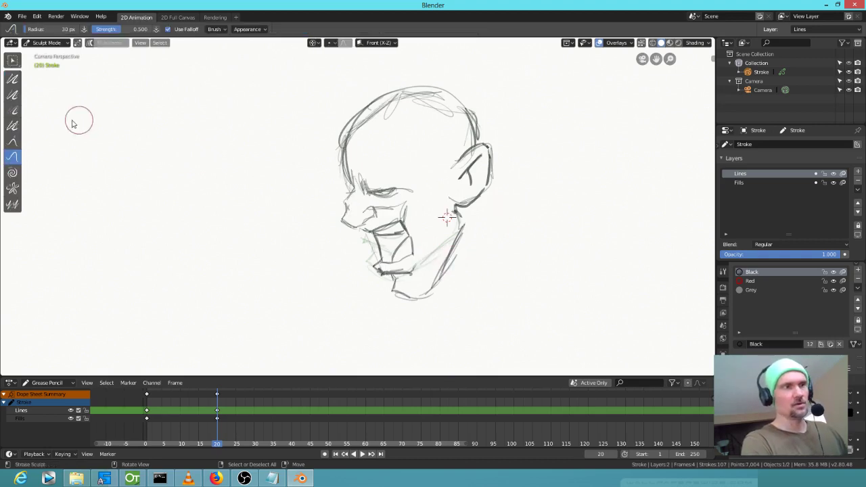
click(13, 158)
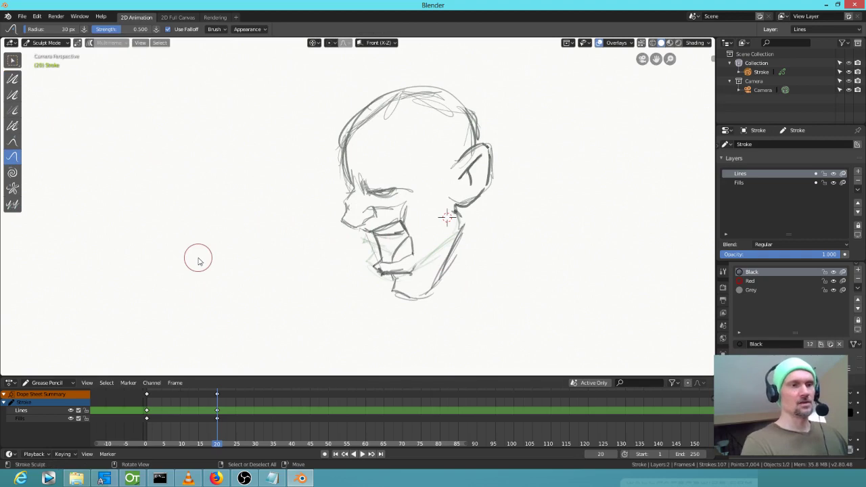
Step: At frame 11, set the sculpt brush radius to 109 px and push the jaw lines down into an in-between pose
drag(220, 441, 183, 445)
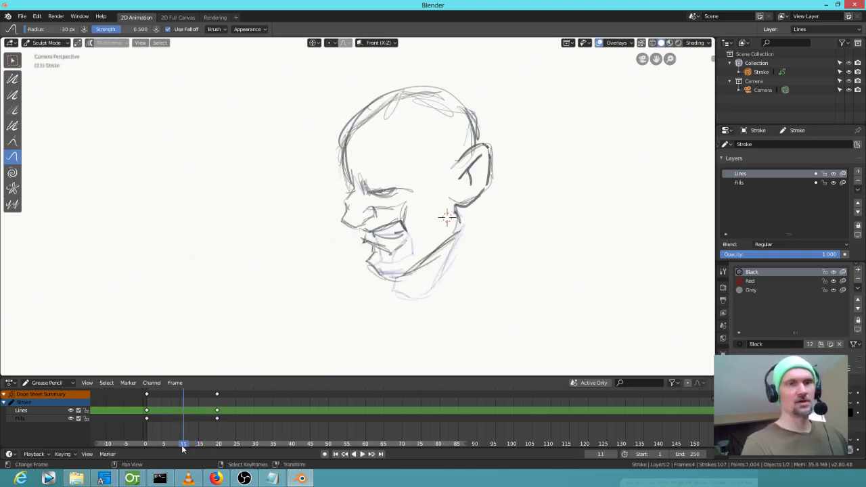
drag(406, 272, 418, 266)
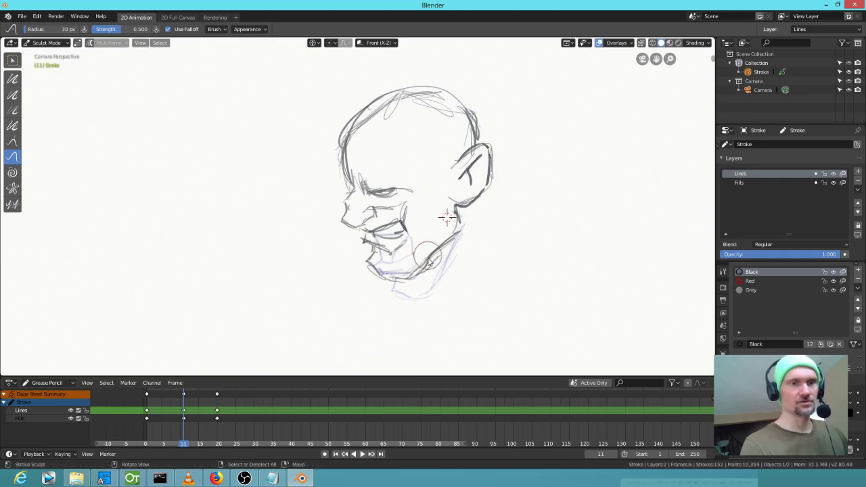
drag(426, 282, 441, 283)
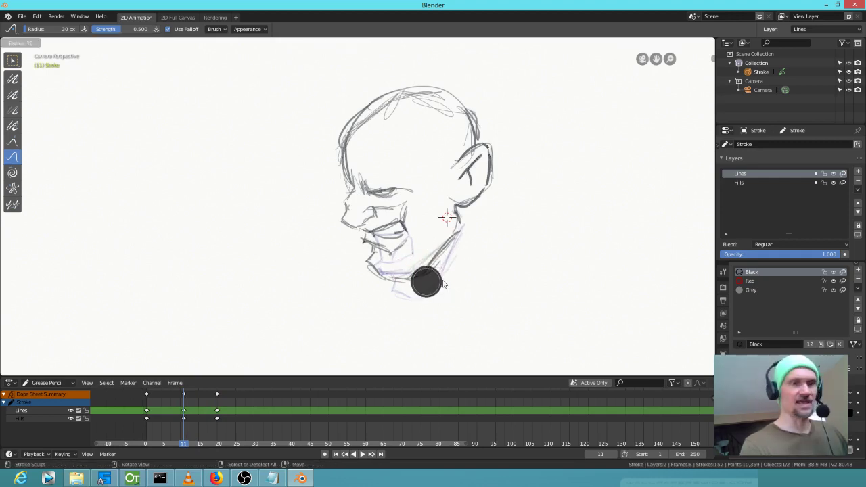
click(475, 269)
mouse_move(452, 269)
mouse_down()
mouse_move(429, 292)
mouse_move(400, 293)
mouse_move(389, 273)
mouse_move(395, 283)
mouse_move(358, 283)
mouse_move(377, 271)
mouse_up()
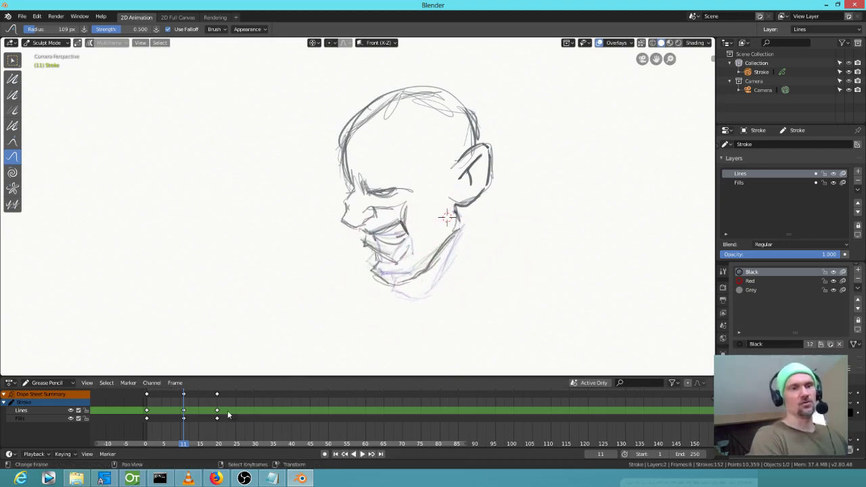
Step: Play back the jaw animation and stop on frame 3 with the Lines layer active
key(space)
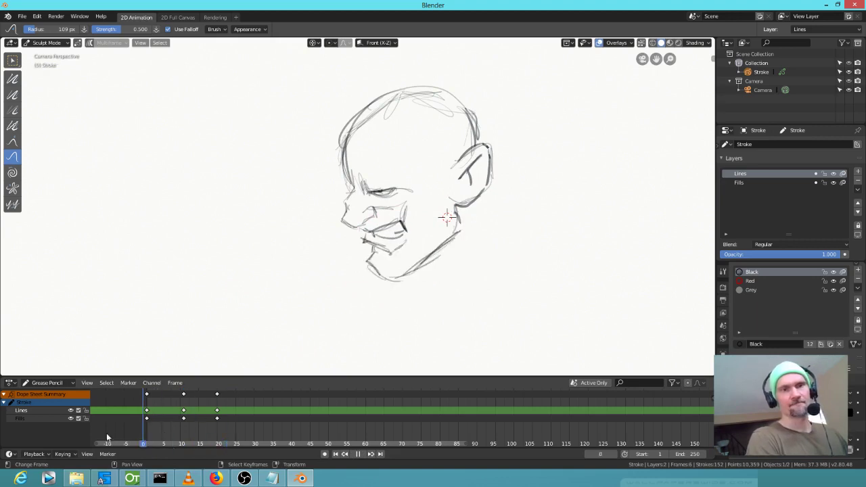
key(space)
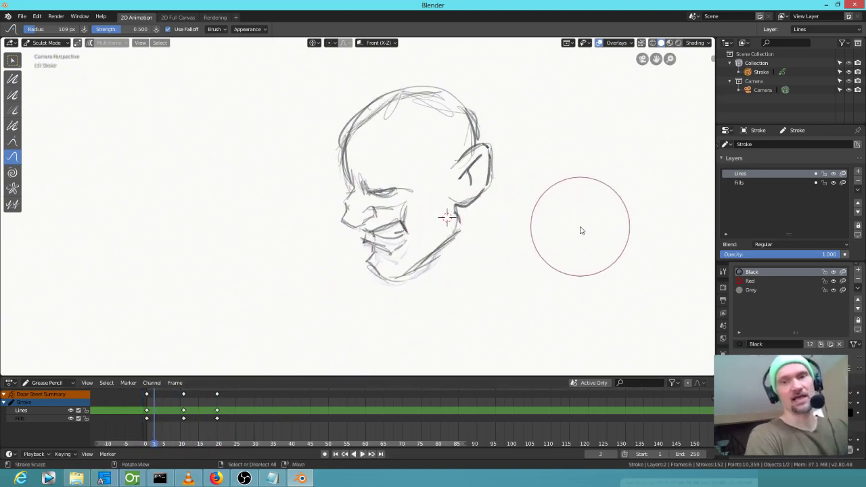
scroll(520, 191, up, 2)
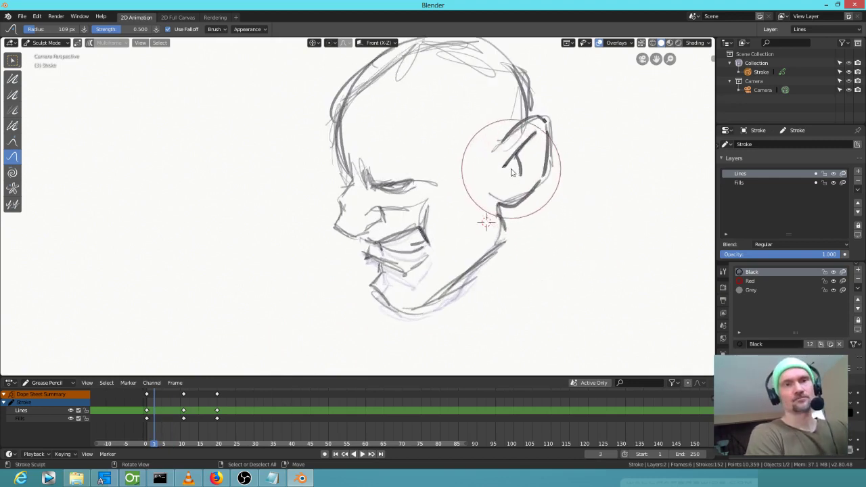
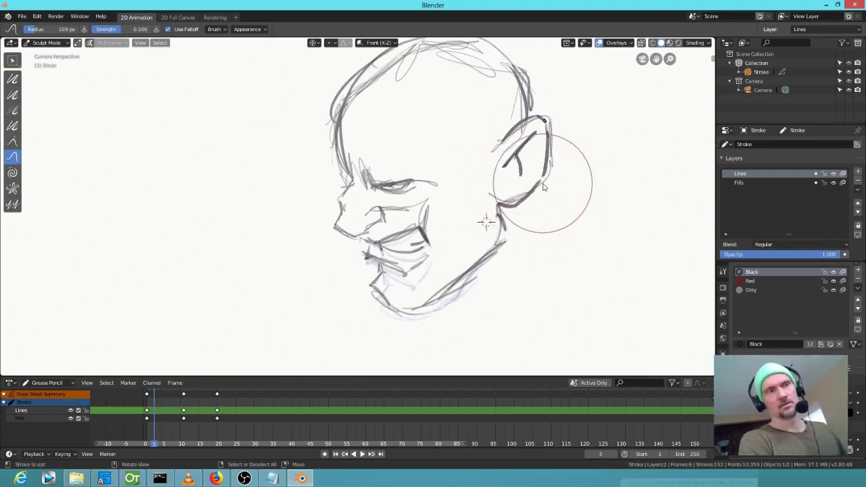
drag(549, 179, 515, 220)
scroll(514, 220, down, 1)
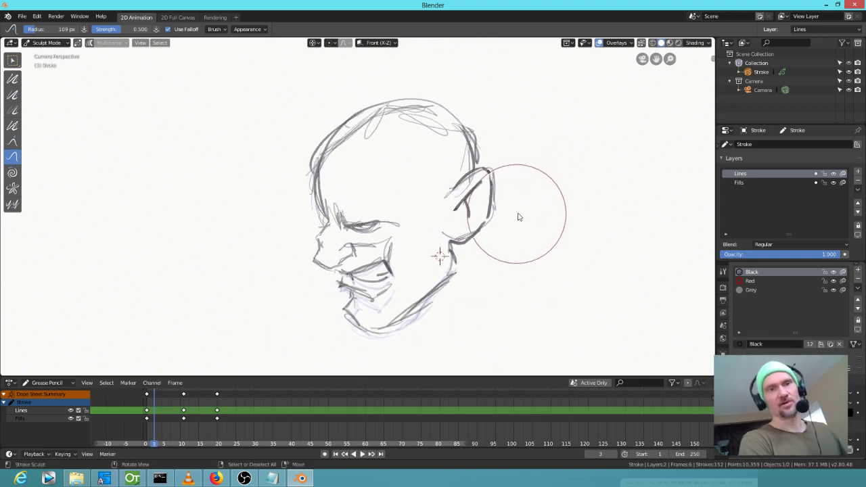
mouse_move(518, 216)
mouse_down()
mouse_move(495, 209)
mouse_move(506, 207)
mouse_move(496, 216)
mouse_up()
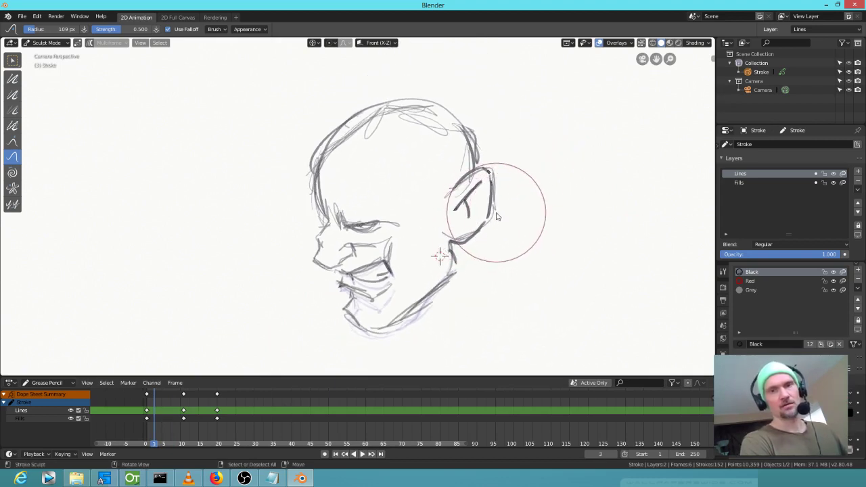
click(751, 181)
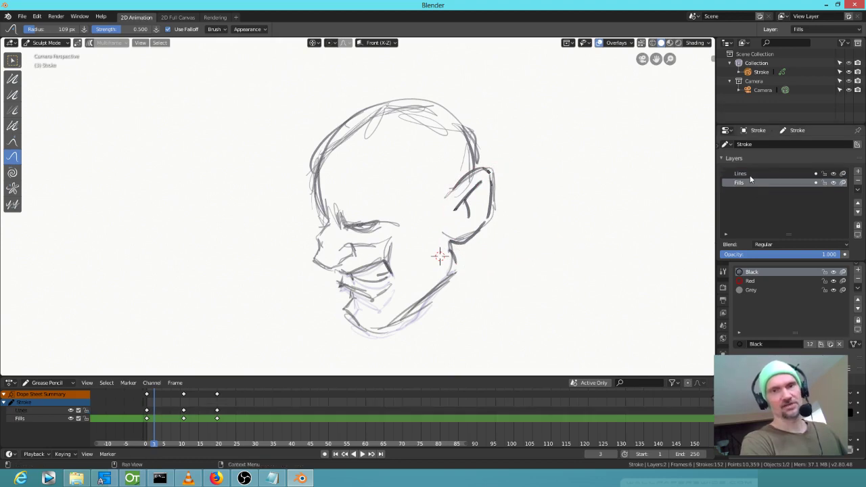
click(744, 174)
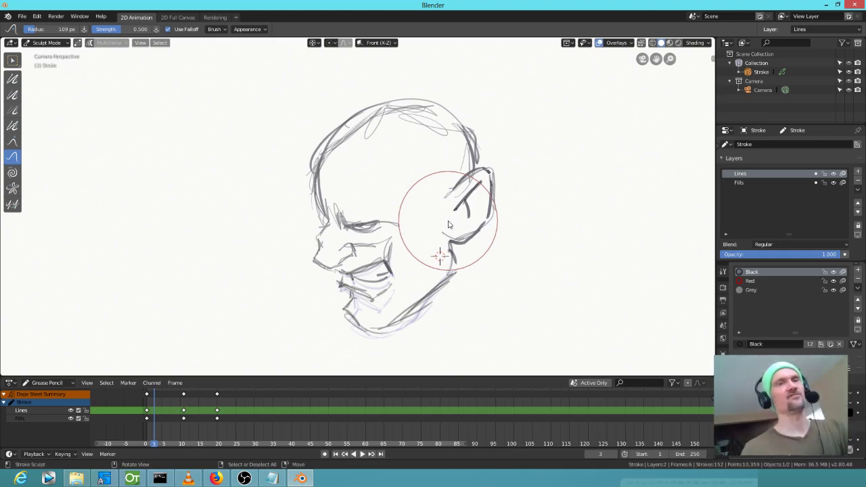
Step: Switch to OpenToonz and exit the sub-xsheet to its parent xsheet
key(alt+Tab)
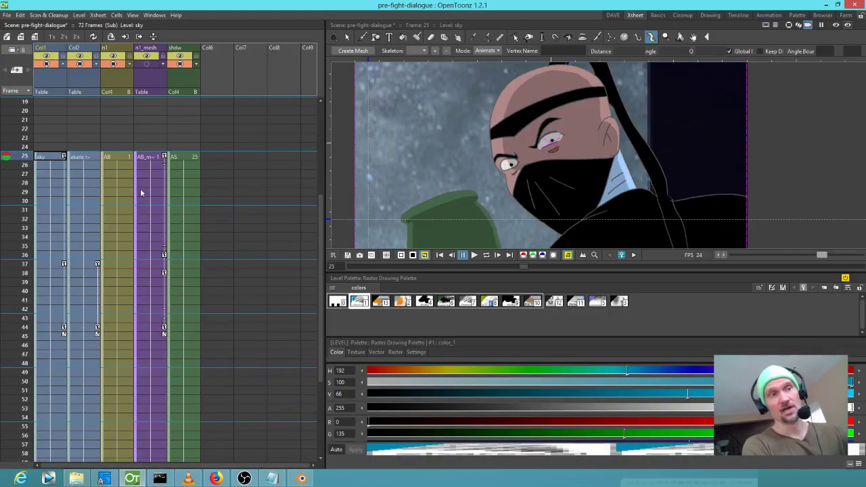
key(shift+x)
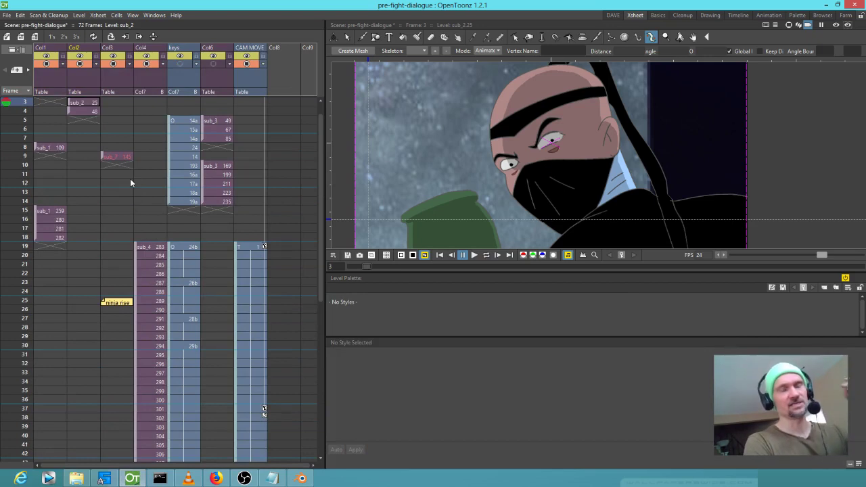
Step: Return to Blender, push the jaw lines on frame 3 into an in-between pose, and play back the motion
click(301, 479)
mouse_move(446, 295)
mouse_down()
mouse_move(440, 281)
mouse_move(460, 278)
mouse_move(452, 285)
mouse_up()
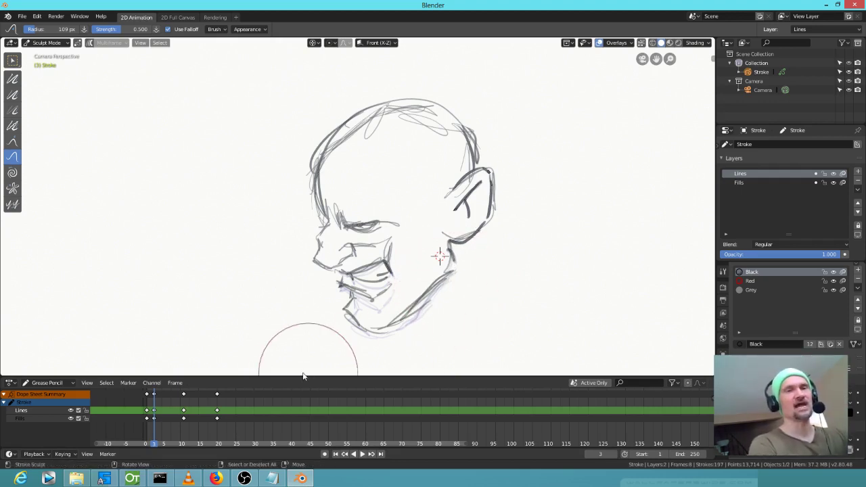
mouse_move(436, 284)
mouse_down()
mouse_move(433, 309)
mouse_move(409, 325)
mouse_move(353, 332)
mouse_move(348, 312)
mouse_up()
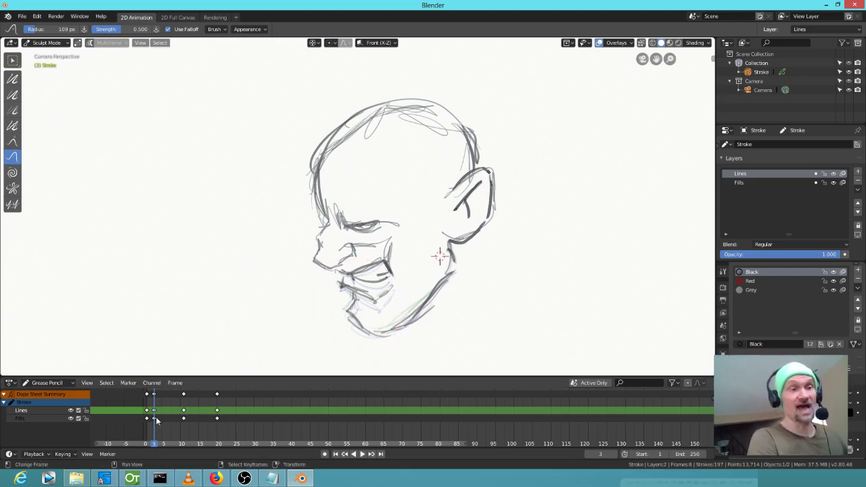
key(space)
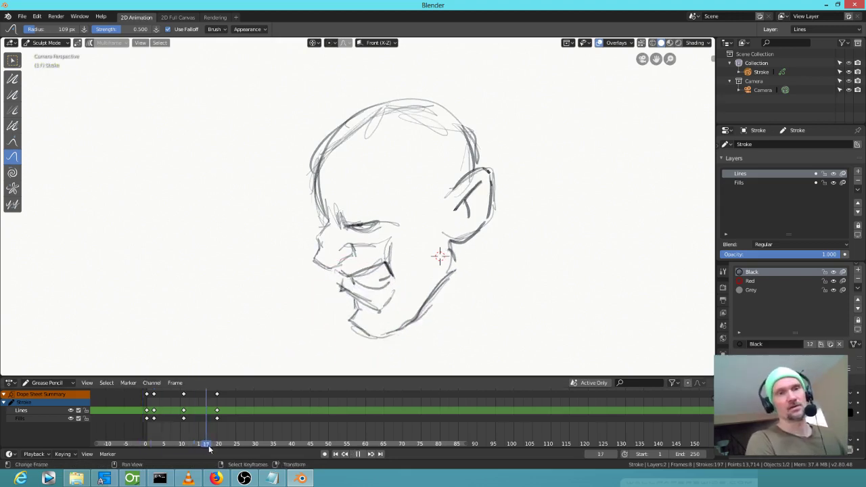
key(space)
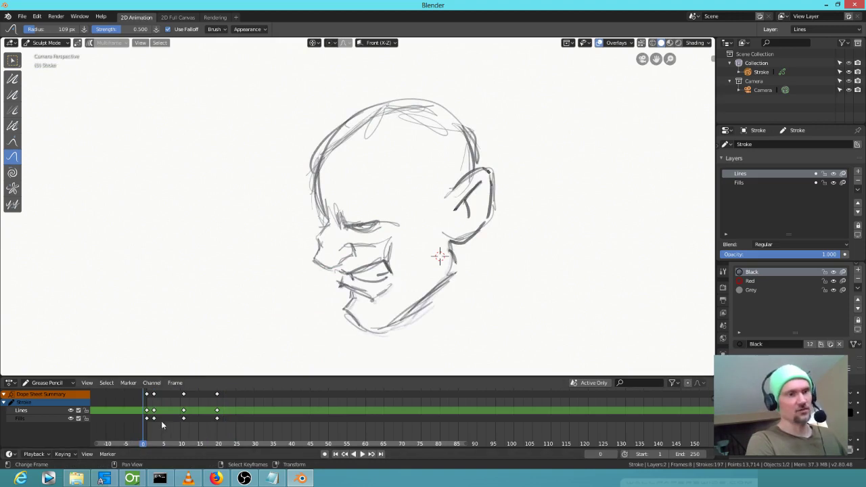
Step: Delete the frame 3 keyframes from the Lines and Fills layers
click(155, 418)
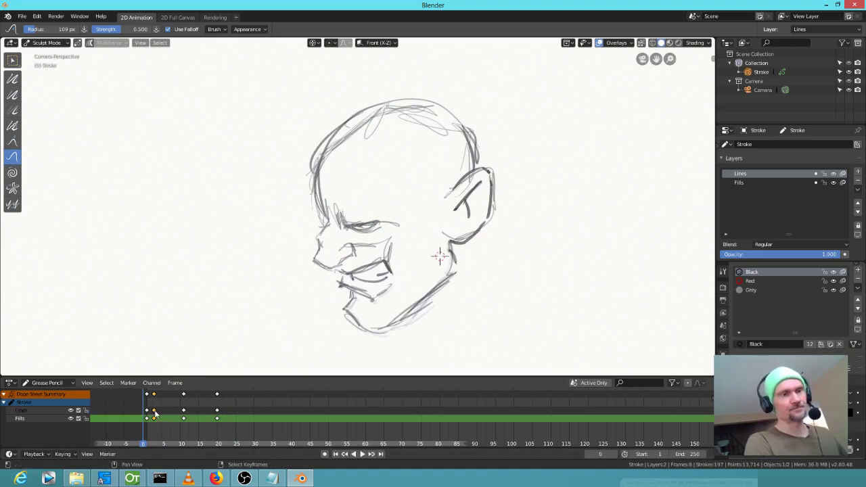
key(x)
click(155, 414)
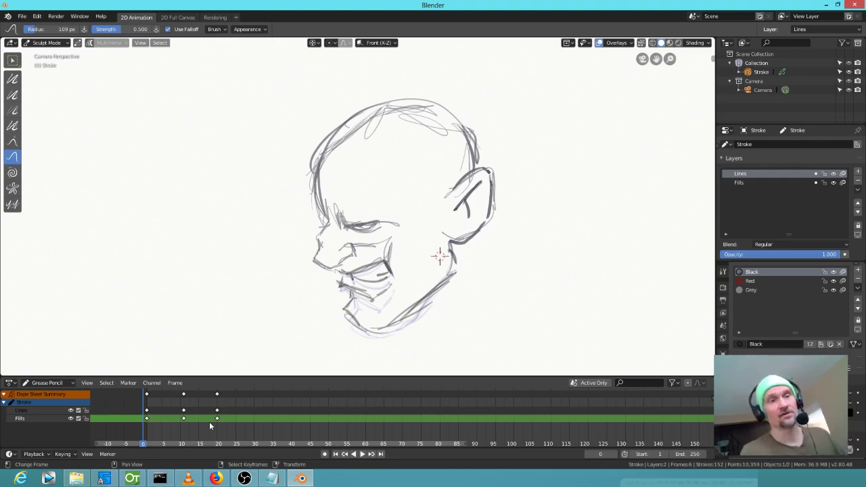
Step: Orbit out of the camera view to examine the flat head drawing in 3D space
mouse_move(304, 328)
mouse_down()
mouse_move(421, 294)
mouse_move(415, 320)
mouse_move(434, 325)
mouse_move(437, 290)
mouse_up()
mouse_move(489, 261)
mouse_down()
mouse_move(467, 264)
mouse_move(482, 144)
mouse_up()
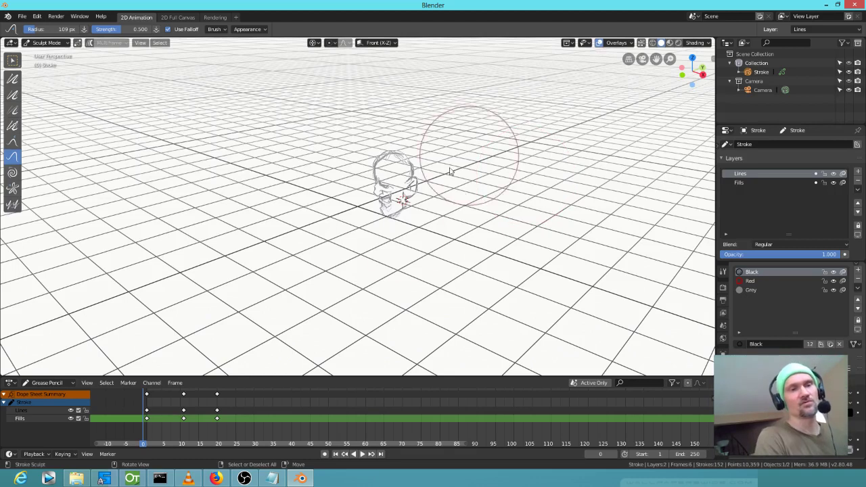
drag(144, 419, 115, 411)
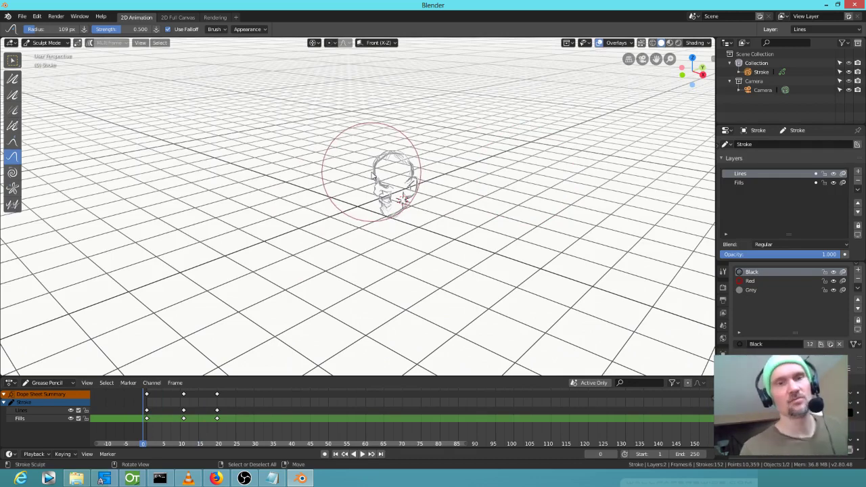
mouse_move(402, 271)
mouse_down()
mouse_move(473, 276)
mouse_move(480, 253)
mouse_move(466, 255)
mouse_up()
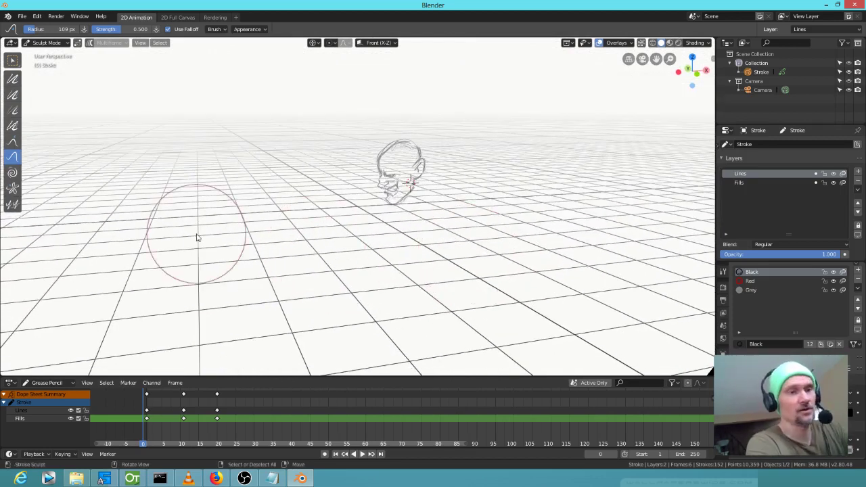
Step: Switch to OpenToonz and view the first frames of the pre-fight-dialogue xsheet
click(132, 479)
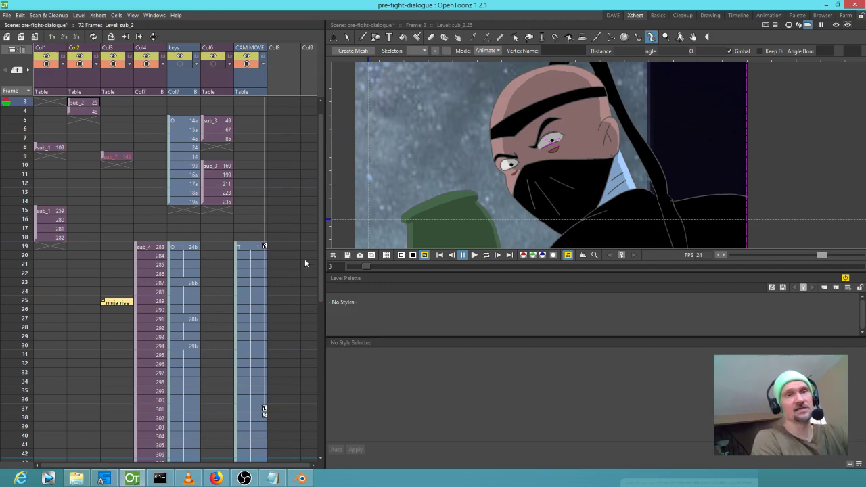
click(16, 164)
mouse_move(16, 164)
mouse_down()
mouse_move(15, 130)
mouse_move(9, 344)
mouse_move(14, 109)
mouse_move(17, 130)
mouse_move(20, 120)
mouse_up()
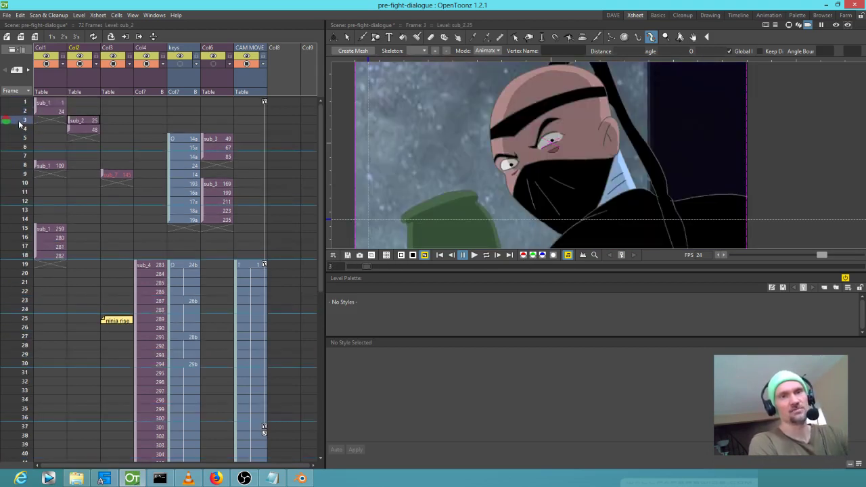
Step: In Blender's camera view, enter Draw mode and draw a large closed black loop beside the head on frame 0
click(301, 479)
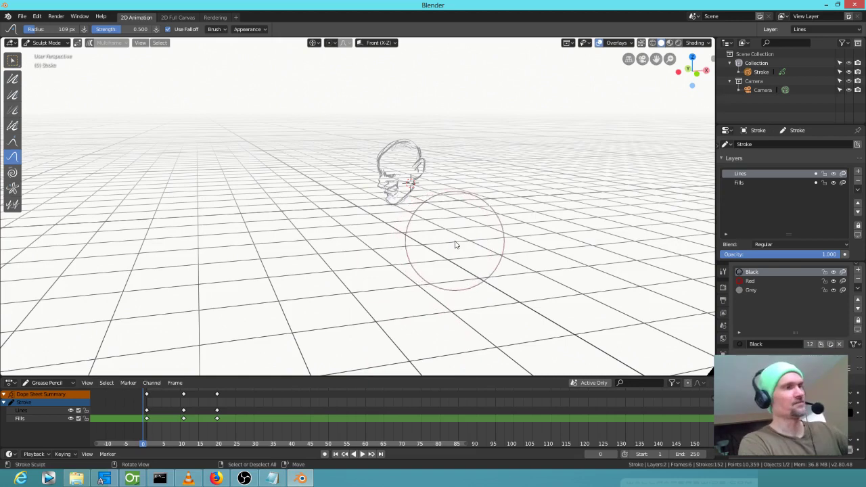
key(KP_0)
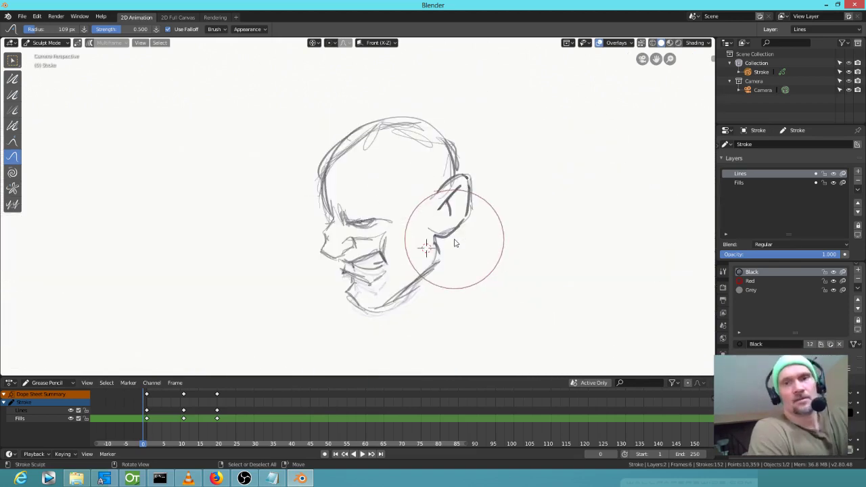
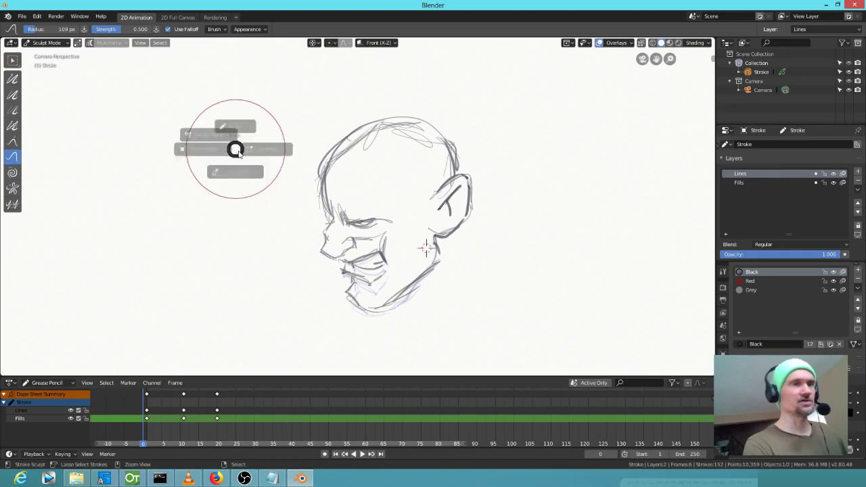
key(ctrl+Tab)
click(240, 93)
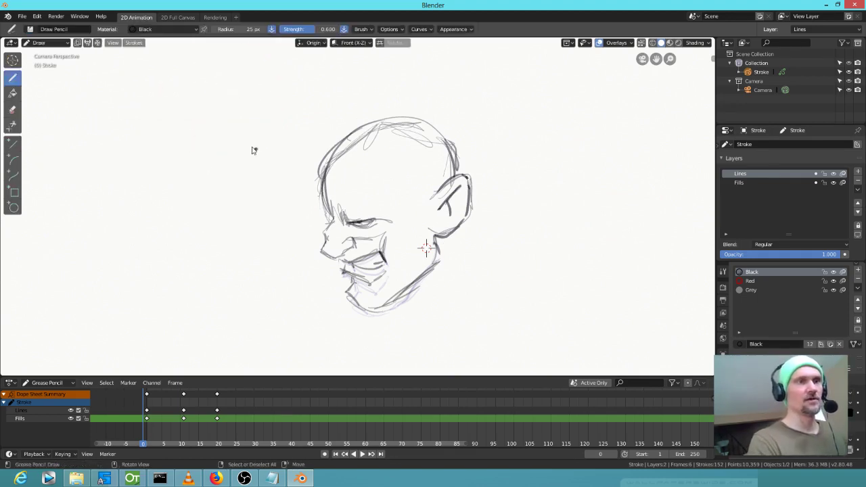
mouse_move(215, 137)
mouse_down()
mouse_move(120, 294)
mouse_move(292, 242)
mouse_move(248, 143)
mouse_move(204, 110)
mouse_up()
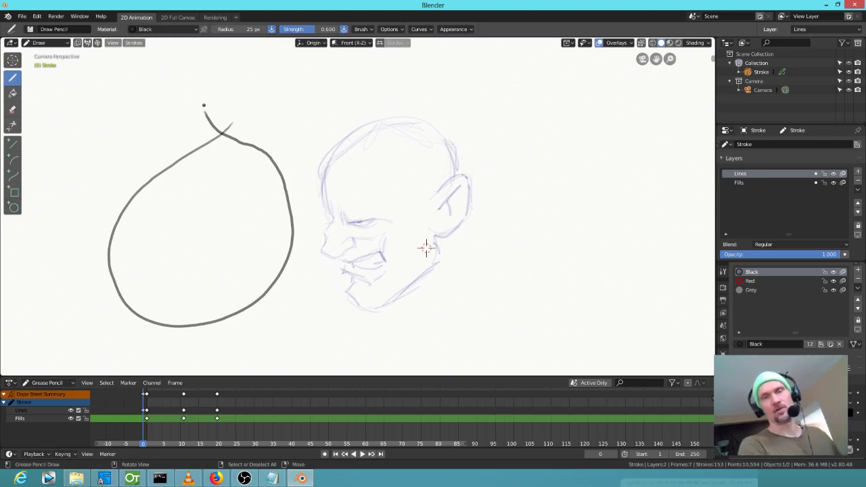
Step: Alternate the active layer between Fills and Lines, ending on Lines
click(756, 183)
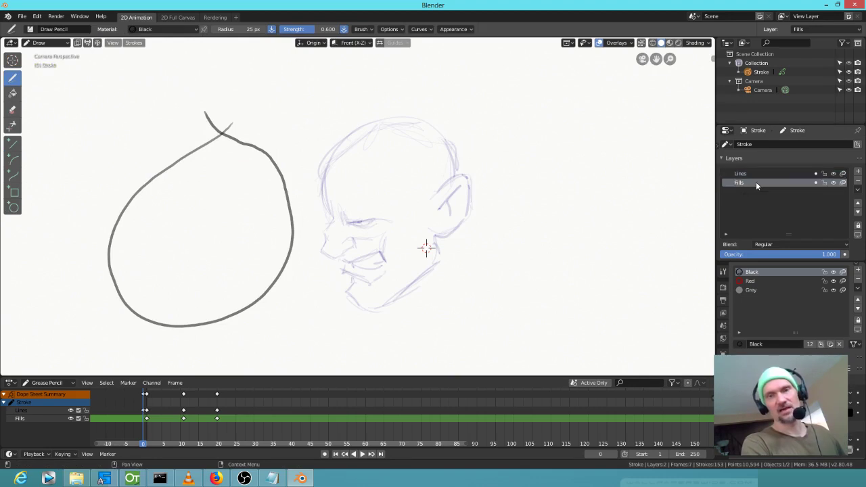
click(753, 175)
click(752, 180)
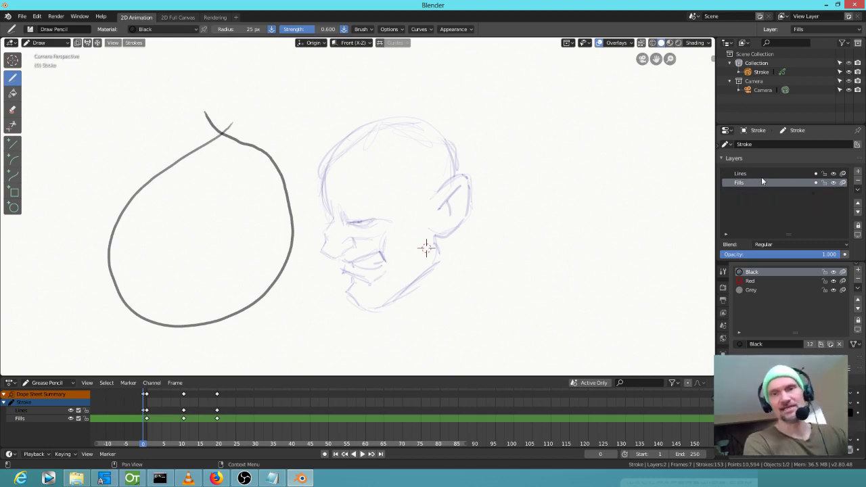
click(760, 175)
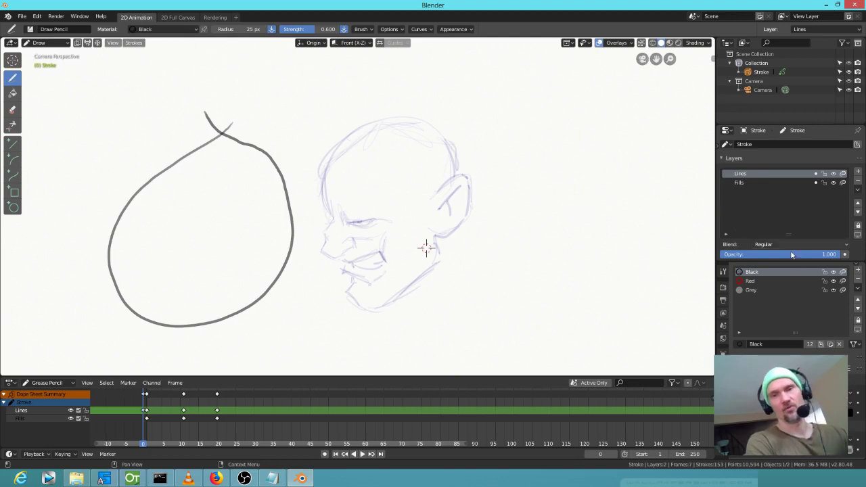
Step: Choose the Red material and fill the closed loop beside the head with the Fill tool
click(758, 280)
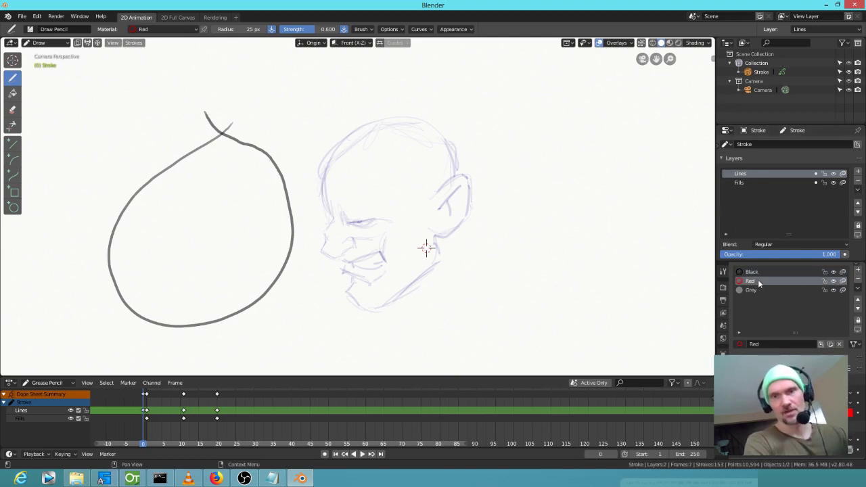
click(755, 273)
click(757, 282)
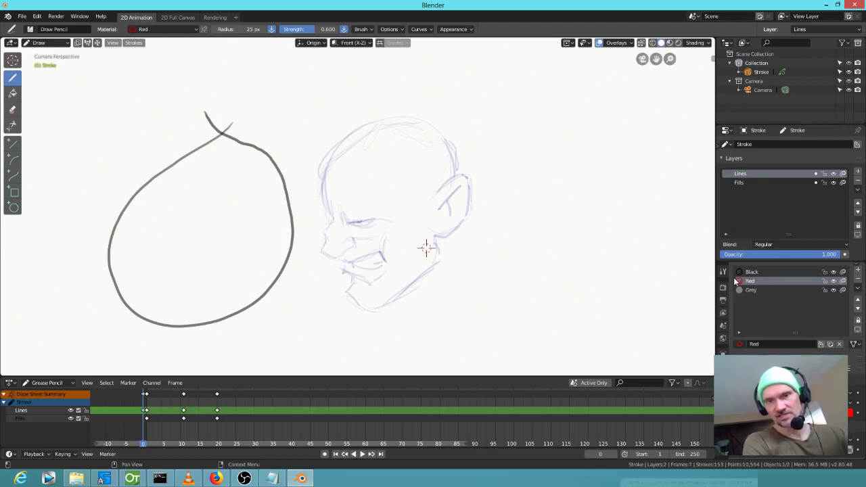
scroll(740, 277, down, 1)
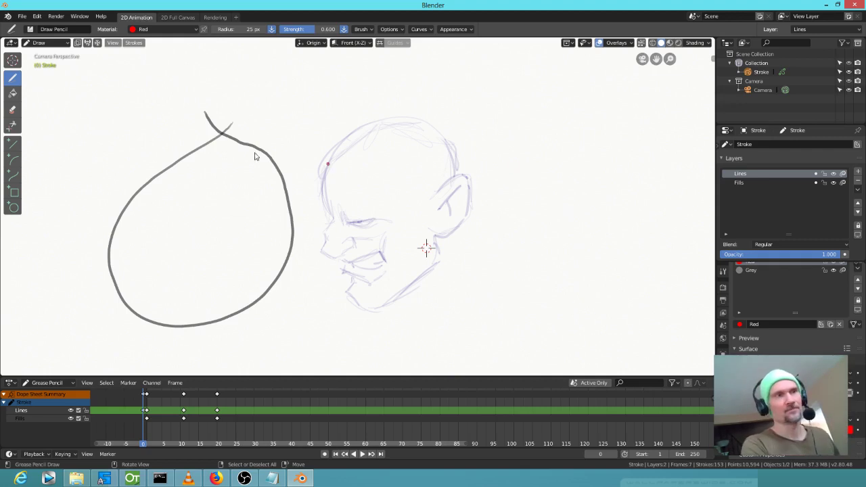
click(14, 95)
click(204, 210)
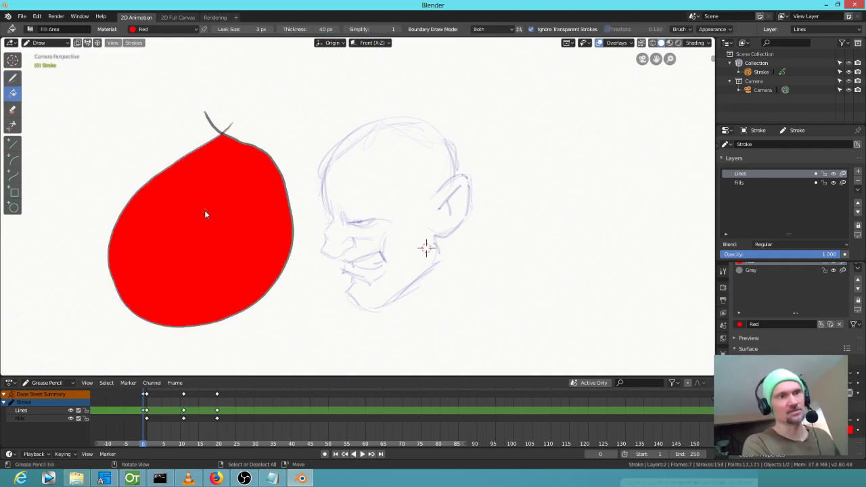
Step: Orbit out of the camera view to examine the red shape and head drawing in 3D space
scroll(292, 210, up, 5)
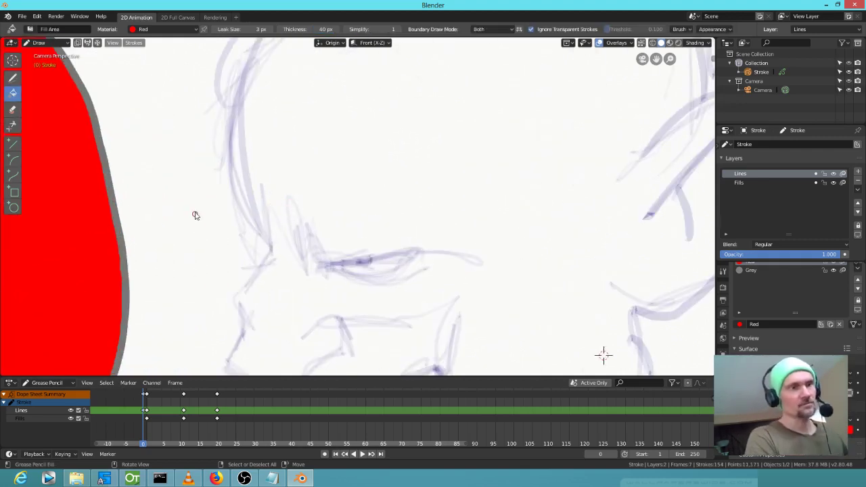
scroll(210, 213, down, 3)
scroll(213, 218, down, 5)
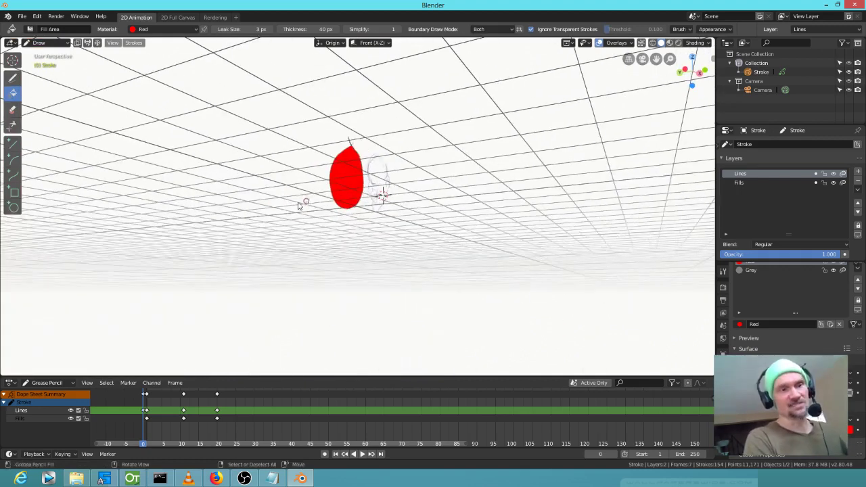
Step: Return to the camera view and examine the edges of the filled red shape beside the head
key(KP_1)
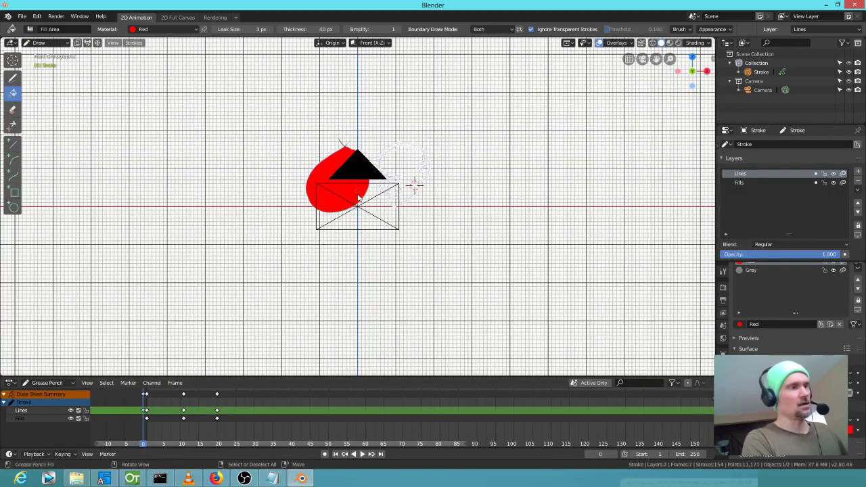
key(KP_0)
scroll(361, 202, up, 5)
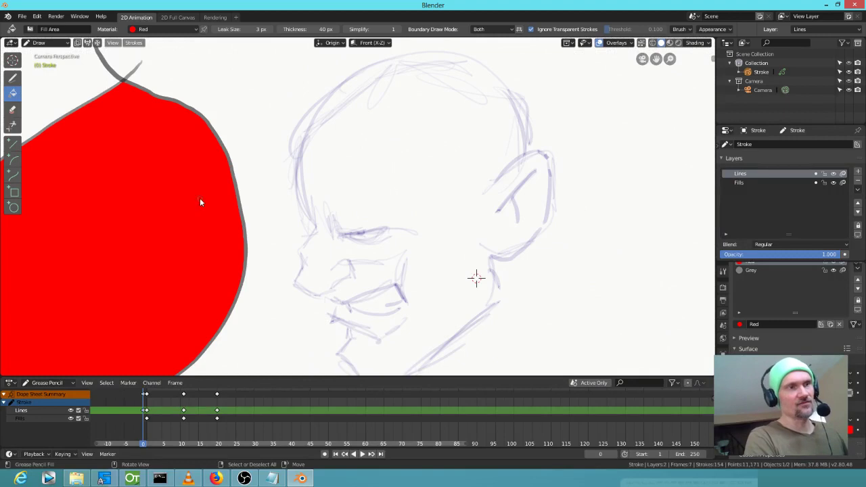
mouse_move(192, 196)
mouse_down()
mouse_move(350, 169)
mouse_move(371, 187)
mouse_up()
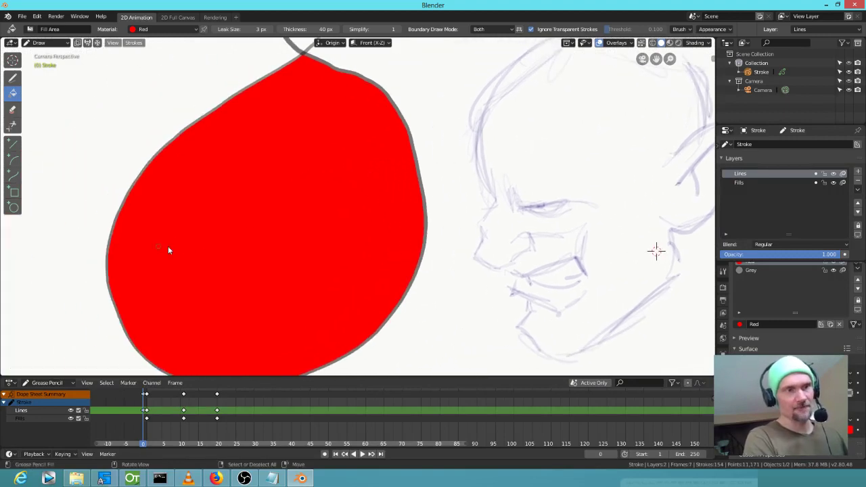
scroll(437, 217, up, 3)
scroll(455, 220, down, 3)
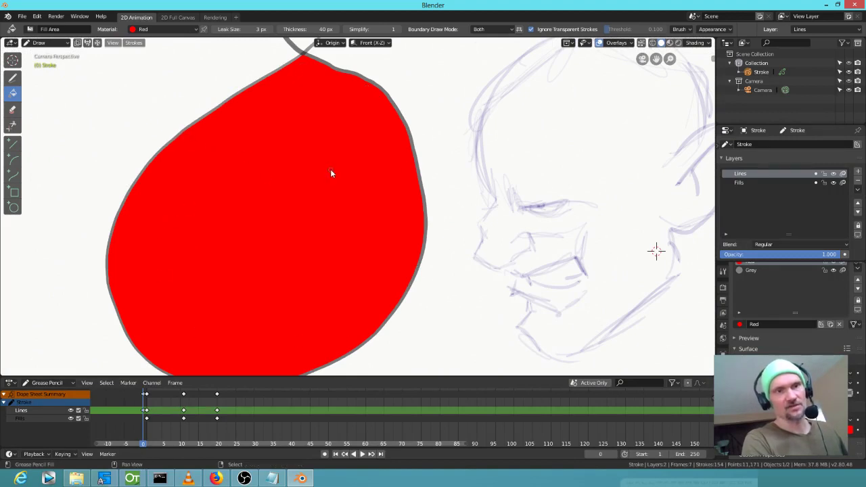
scroll(330, 172, down, 3)
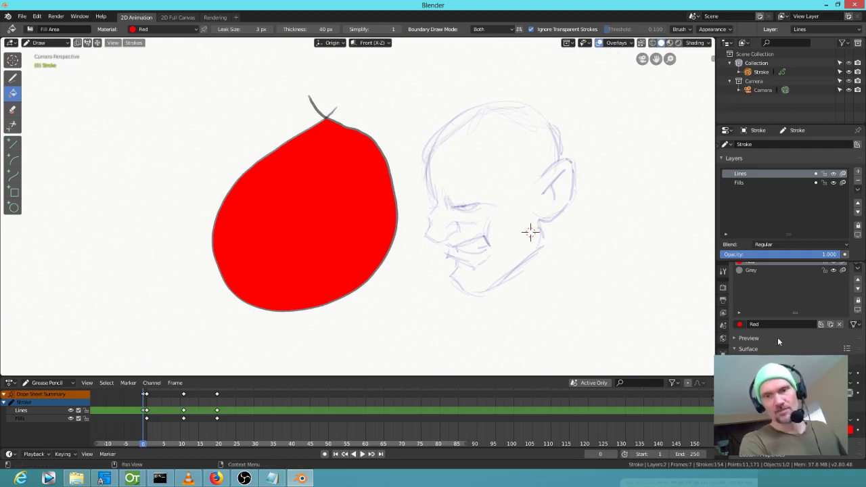
Step: Undo the red fill on the Lines layer and refill the loop with the Red material on the Fills layer
key(ctrl+z)
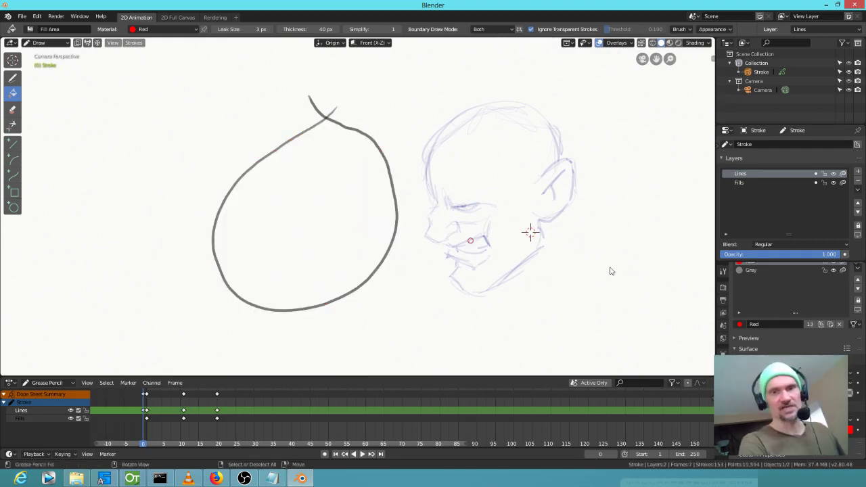
click(757, 182)
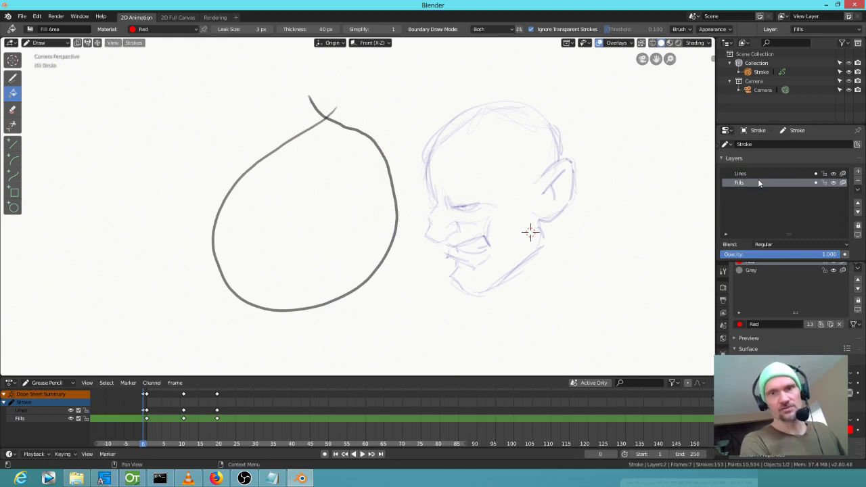
click(279, 226)
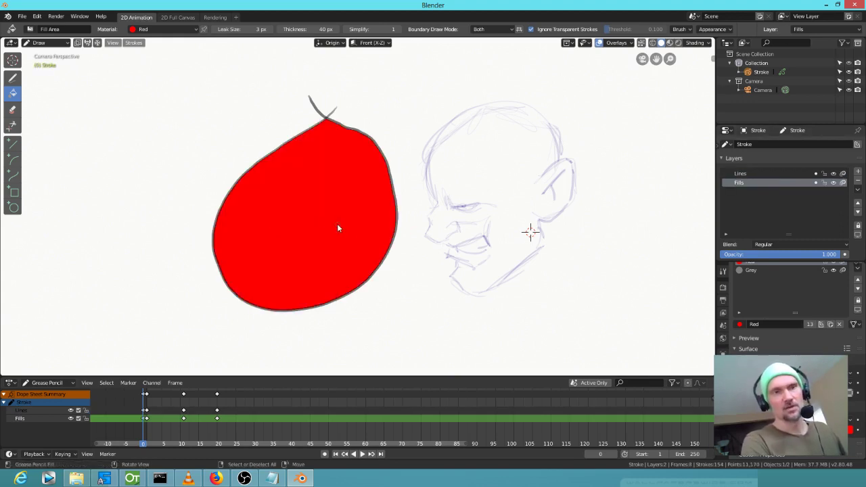
scroll(377, 215, up, 6)
scroll(382, 214, down, 5)
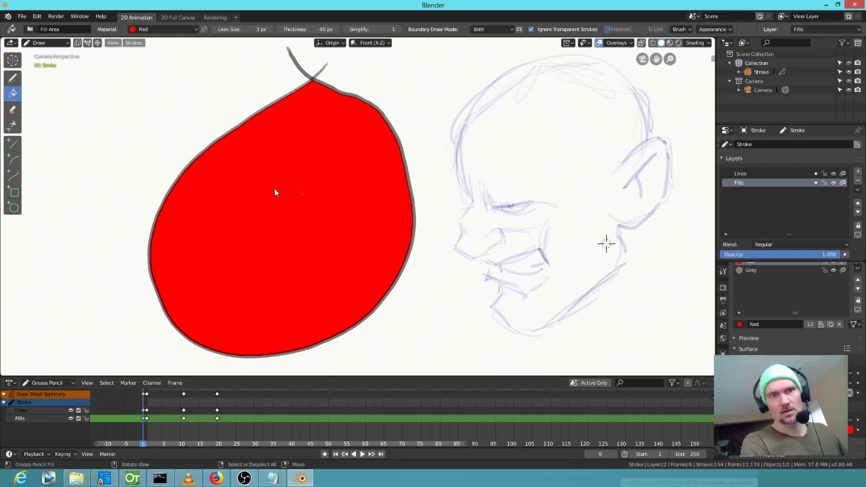
scroll(366, 178, up, 2)
scroll(366, 178, down, 2)
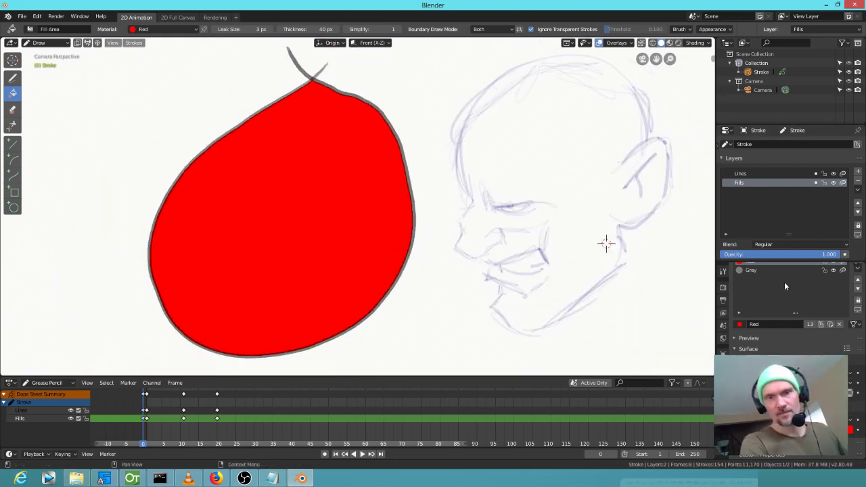
Step: On the Lines layer, fill the loop with the Black material to give the red shape a thick outline
scroll(783, 282, up, 2)
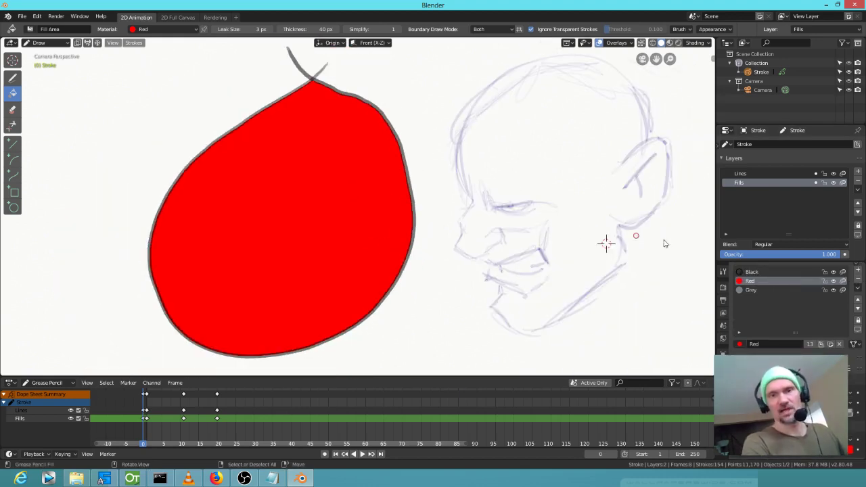
click(749, 174)
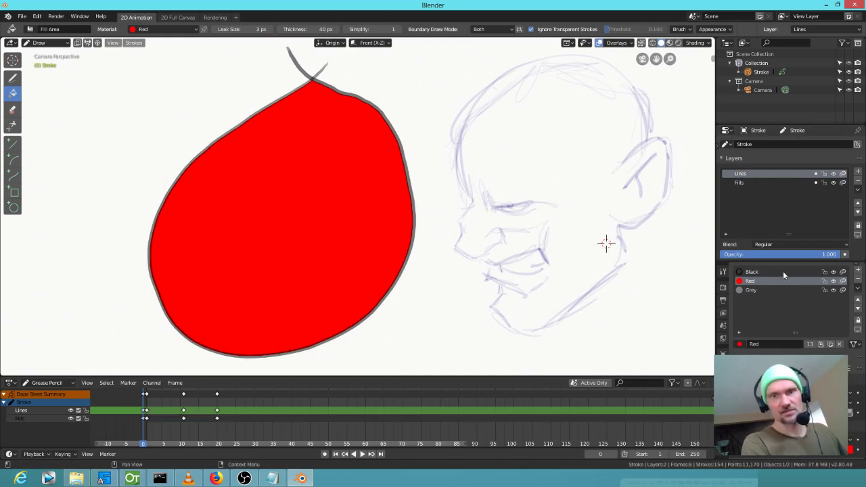
click(782, 271)
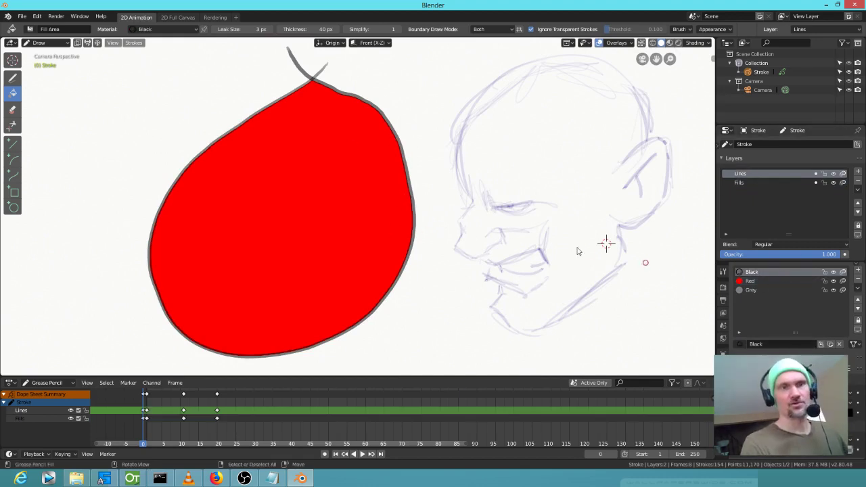
click(389, 212)
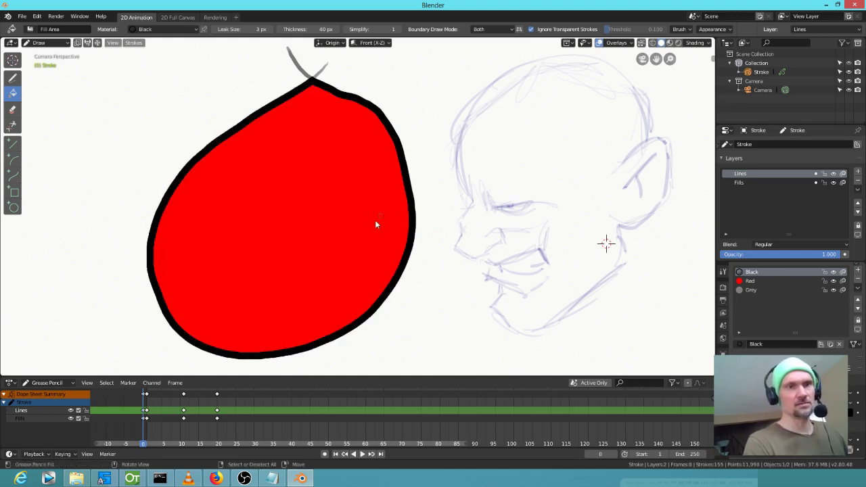
Step: Draw a wavy black line across the red shape with the Draw Pencil and undo it
click(13, 77)
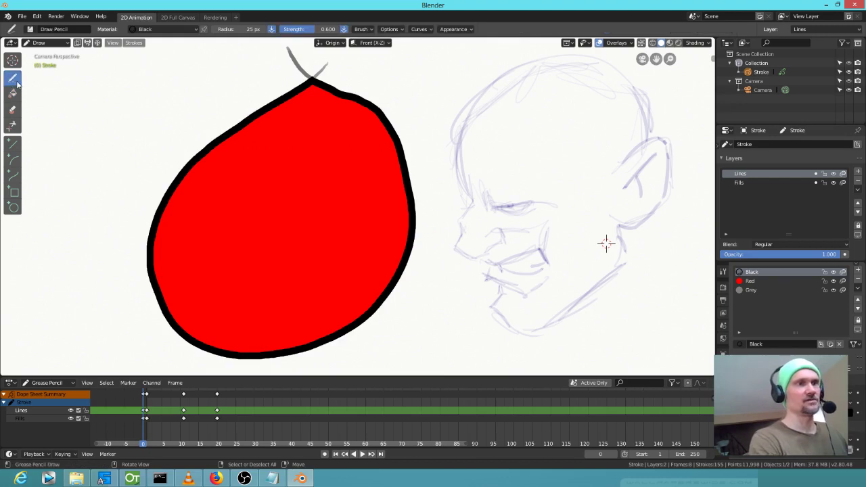
mouse_move(405, 208)
mouse_down()
mouse_move(353, 261)
mouse_move(313, 273)
mouse_move(247, 276)
mouse_move(190, 290)
mouse_move(145, 275)
mouse_up()
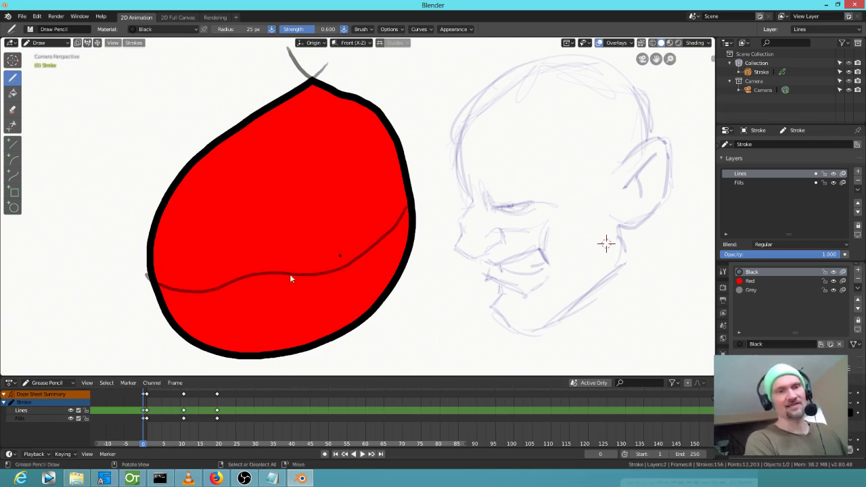
key(ctrl+z)
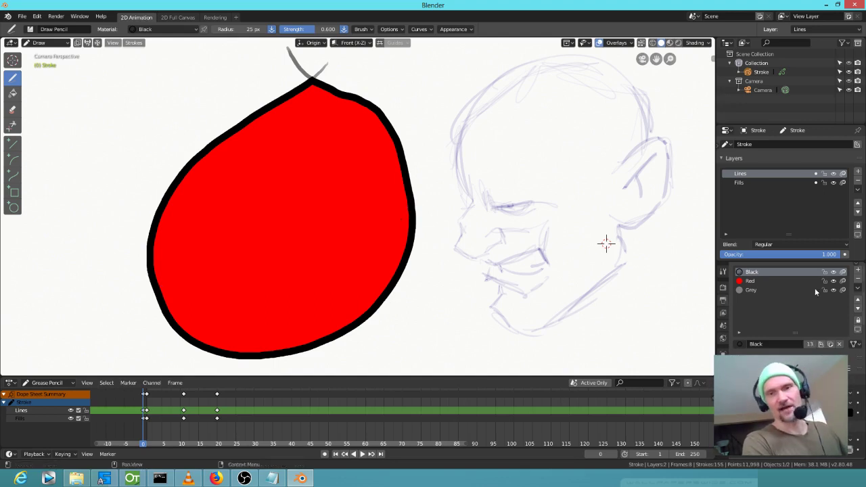
Step: Duplicate the Red material and swap its slot between the original Red and the copy
click(759, 282)
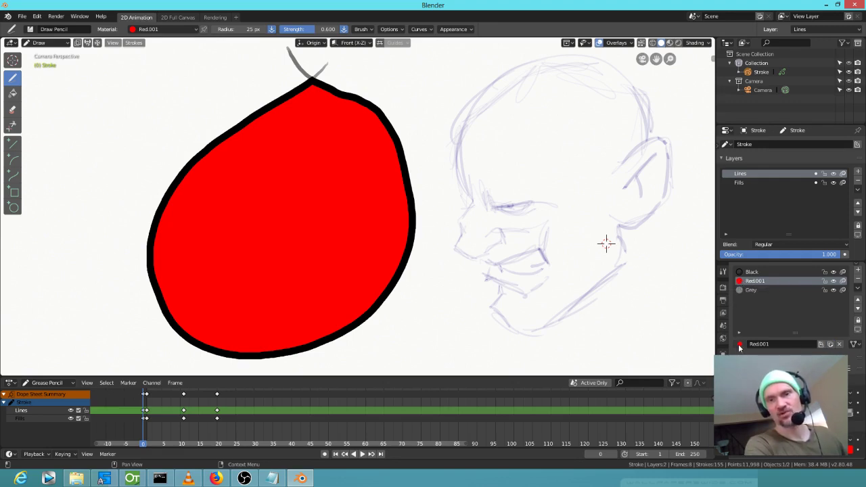
double_click(765, 280)
text(Red)
key(Return)
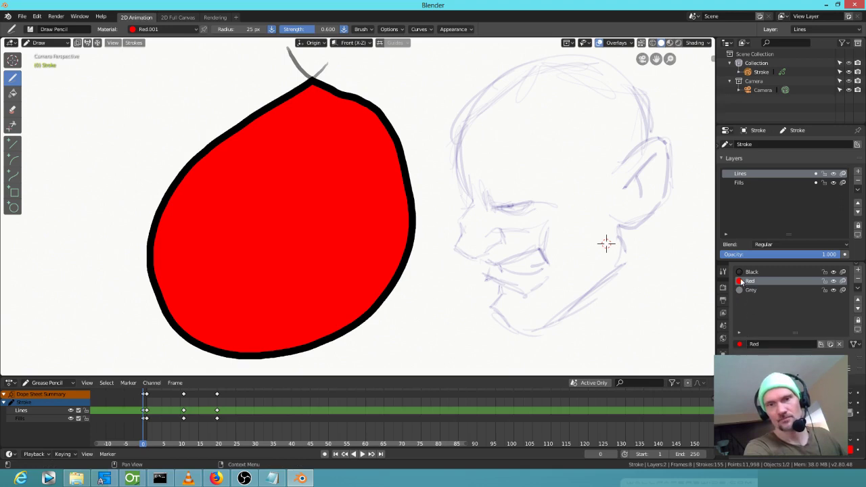
click(739, 345)
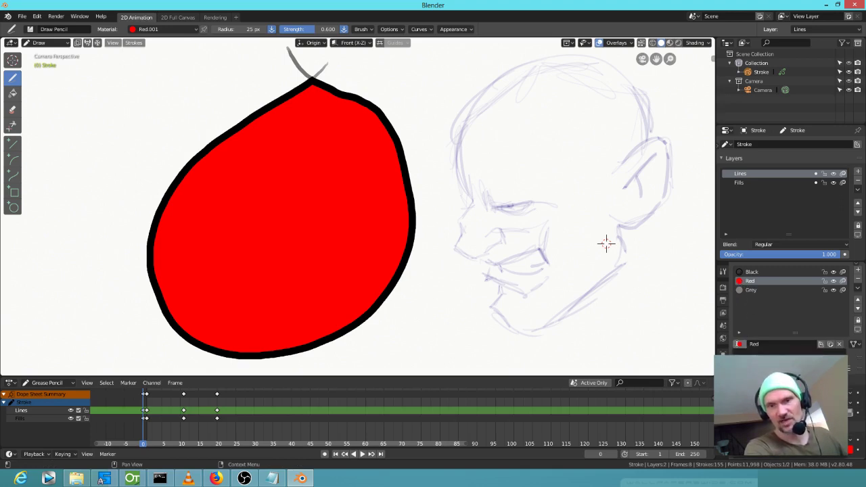
click(771, 378)
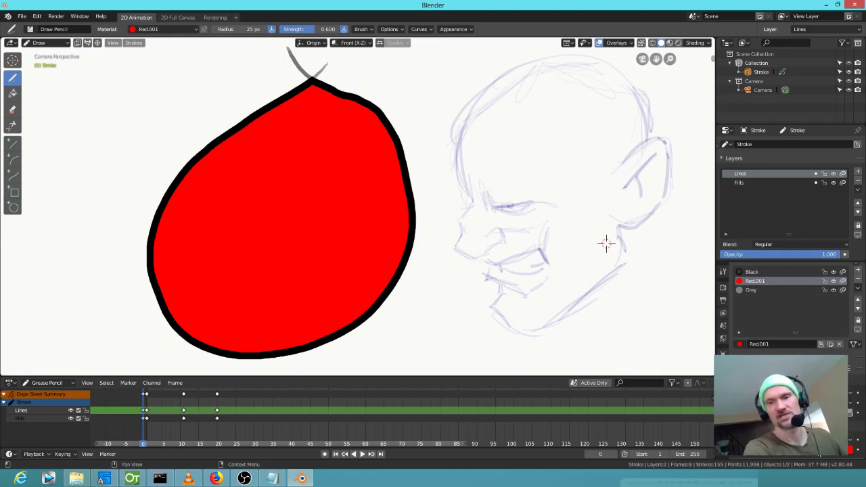
Step: Change the copied material's fill colour to light green and reassign the slot to the original Red material
click(785, 389)
drag(785, 385, 788, 365)
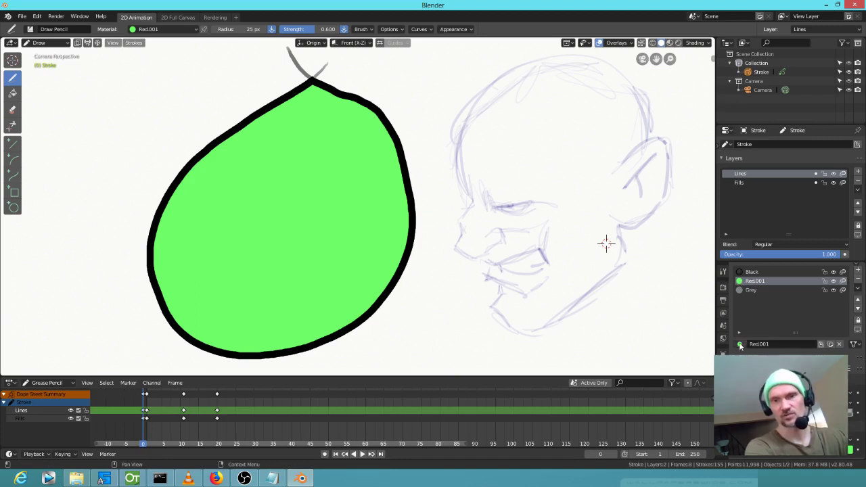
click(758, 379)
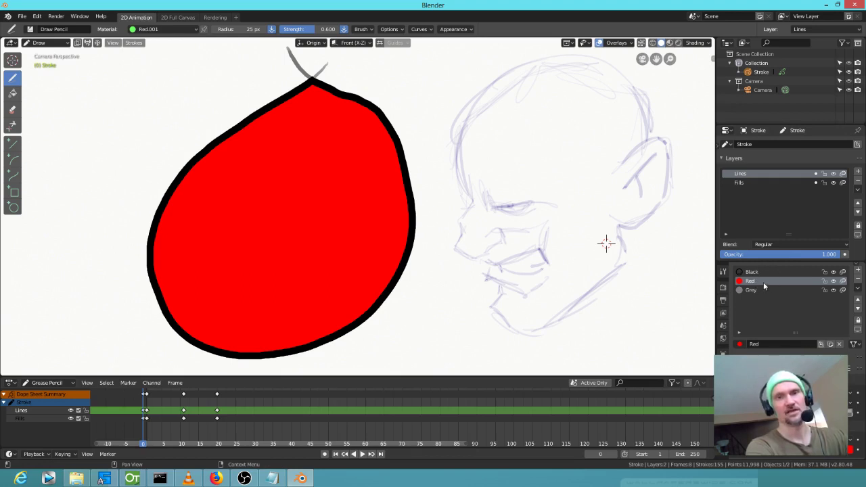
Step: Add a fourth material slot, assign Red.001 to it and set its fill colour to dark red
click(856, 270)
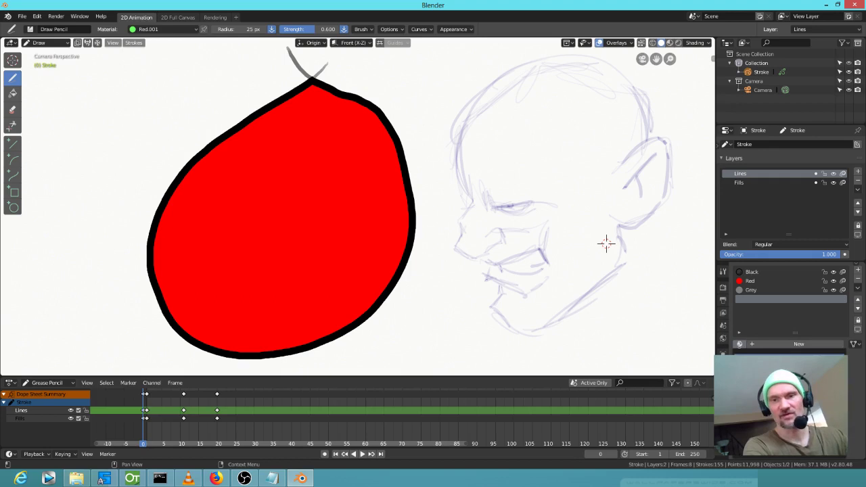
click(739, 344)
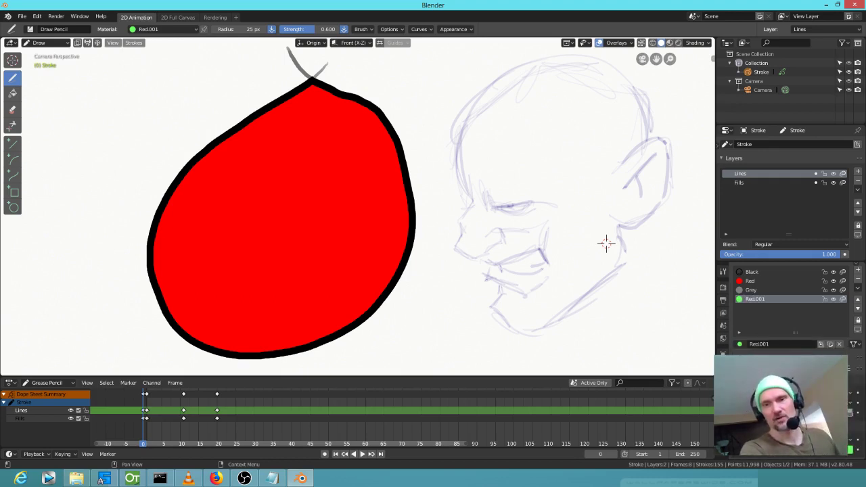
click(816, 458)
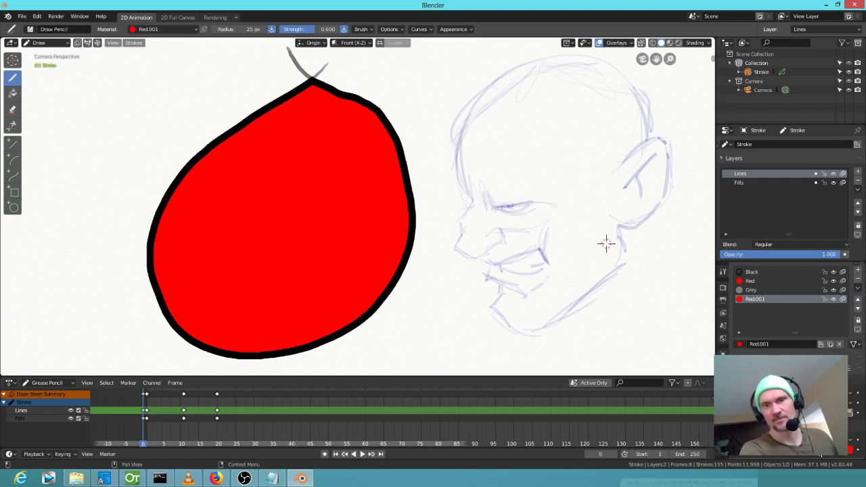
click(816, 419)
scroll(779, 312, down, 4)
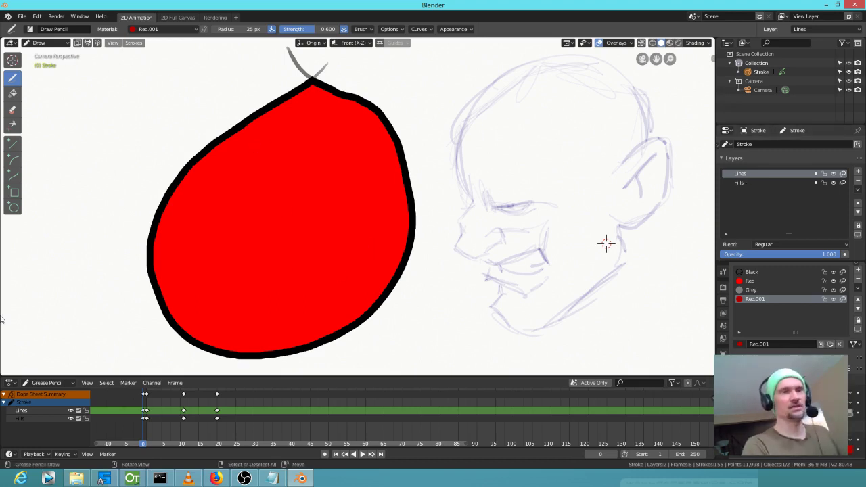
Step: Test a dark red shadow across the red shape's lower part, undo it, and draw a filled dark red silhouette over the head
mouse_move(400, 227)
mouse_down()
mouse_move(262, 295)
mouse_move(162, 303)
mouse_up()
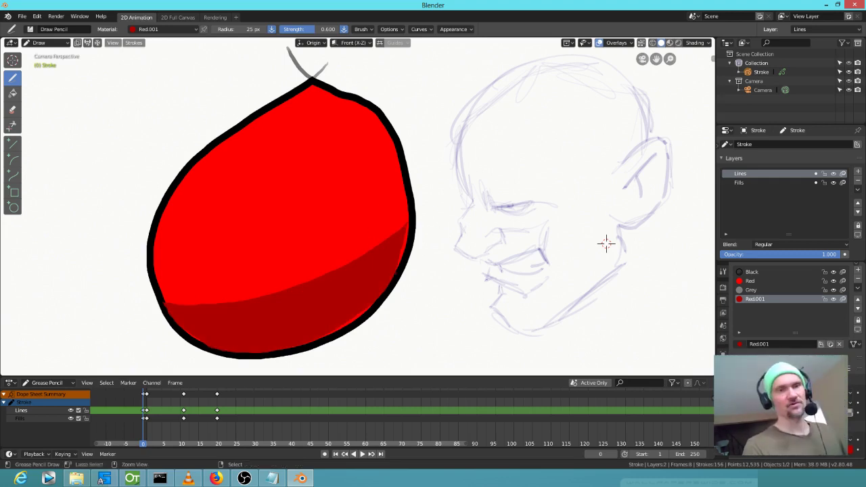
key(ctrl+z)
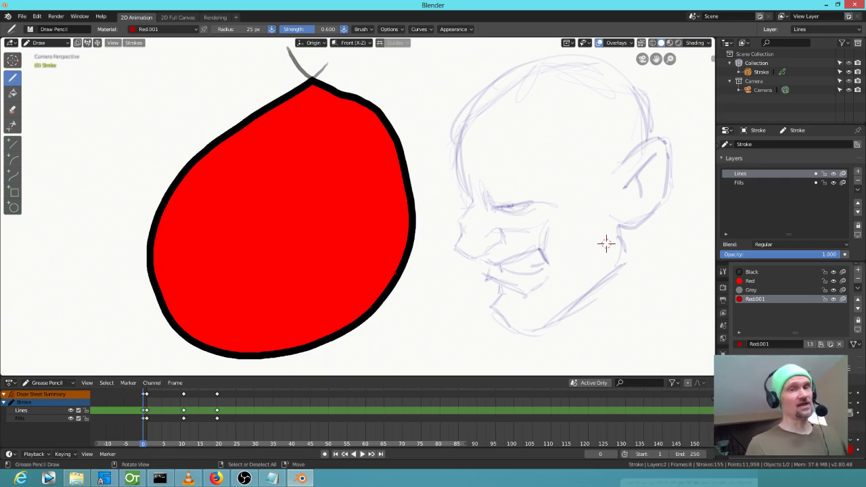
mouse_move(621, 82)
mouse_down()
mouse_move(600, 63)
mouse_move(550, 58)
mouse_move(506, 69)
mouse_move(465, 110)
mouse_move(459, 169)
mouse_move(474, 208)
mouse_move(458, 248)
mouse_move(496, 262)
mouse_move(488, 278)
mouse_move(502, 291)
mouse_move(496, 312)
mouse_move(526, 333)
mouse_move(559, 323)
mouse_move(593, 292)
mouse_move(621, 262)
mouse_move(630, 227)
mouse_move(657, 204)
mouse_move(669, 145)
mouse_move(627, 84)
mouse_up()
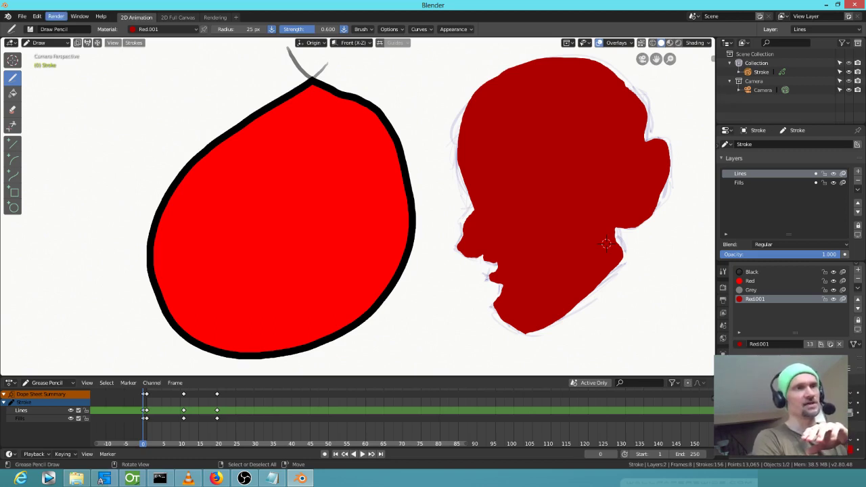
Step: Save the project in the blender folder as BLENDER 2.8 GP TESTS 03-16-2019.blend, basing the name on the existing GP TESTS file
click(23, 17)
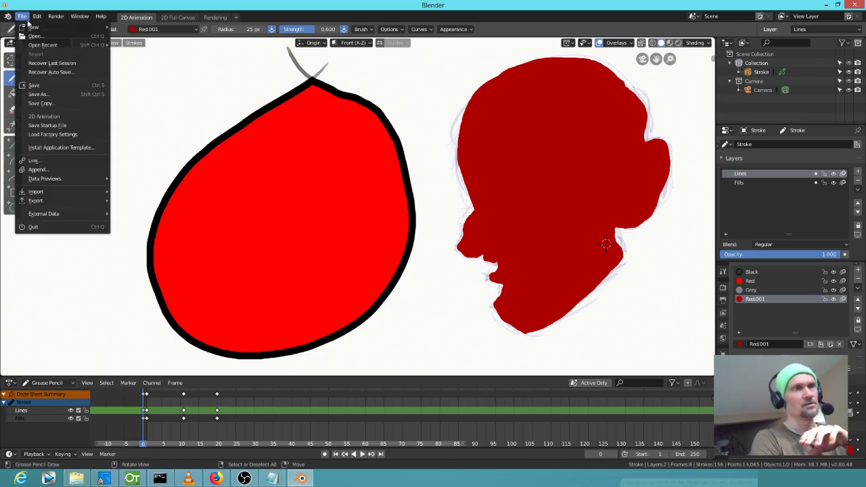
click(45, 87)
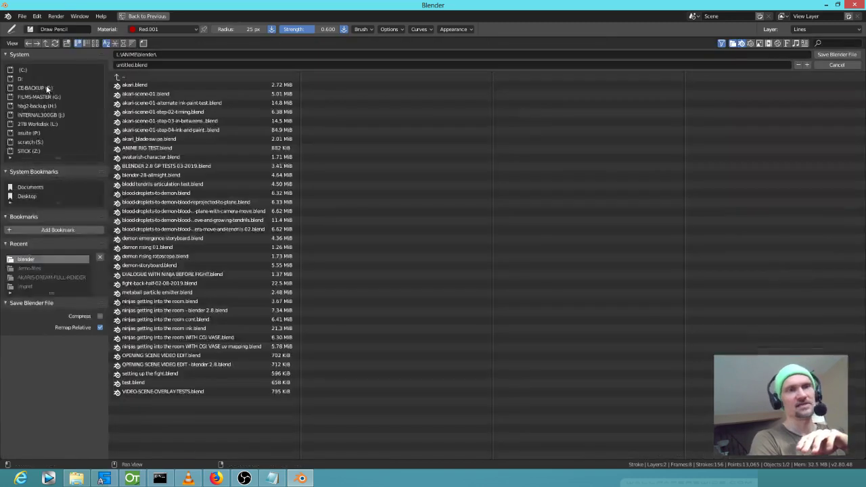
click(163, 167)
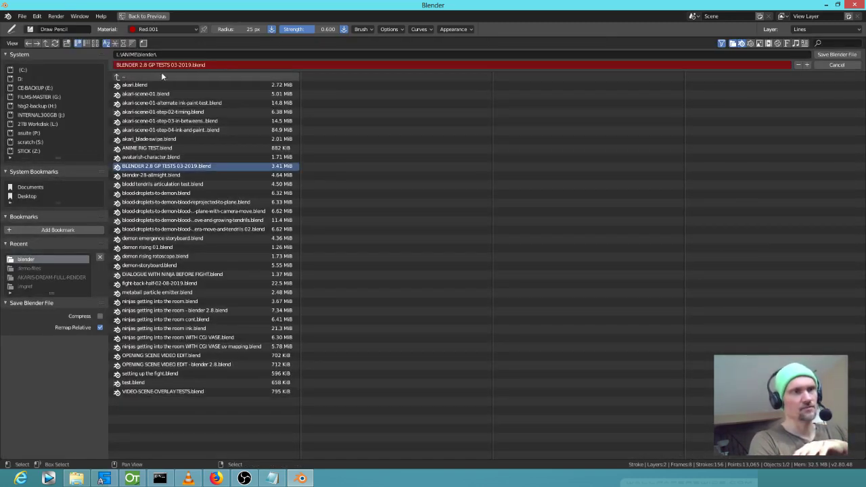
click(156, 64)
click(175, 64)
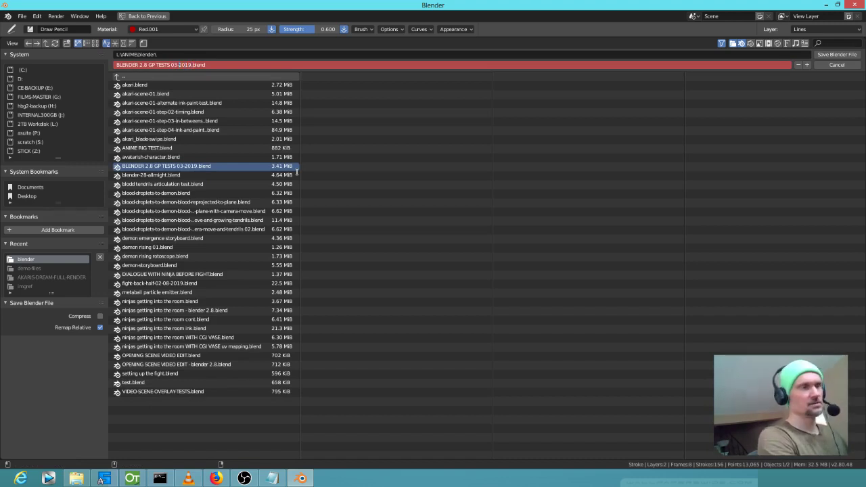
text(16-)
key(Return)
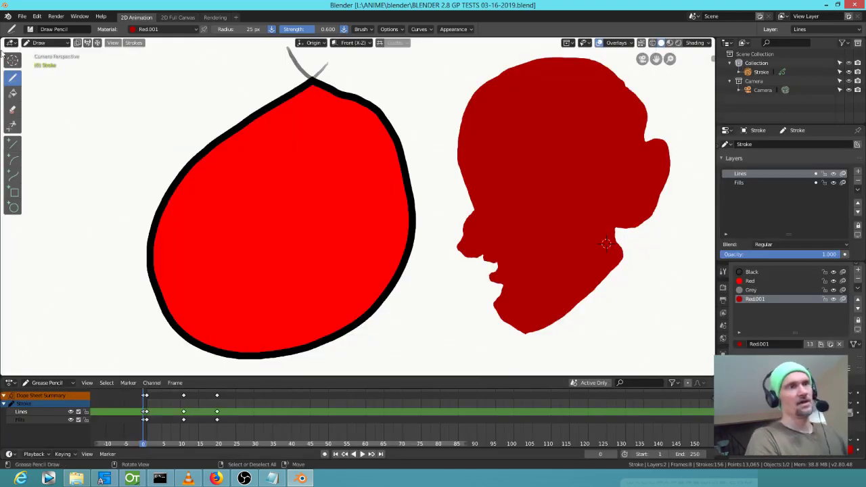
Step: Open the recent file BLENDER 2.8 GP TESTS 03-2019.blend and move the timeline to frame 37
click(22, 17)
mouse_move(68, 44)
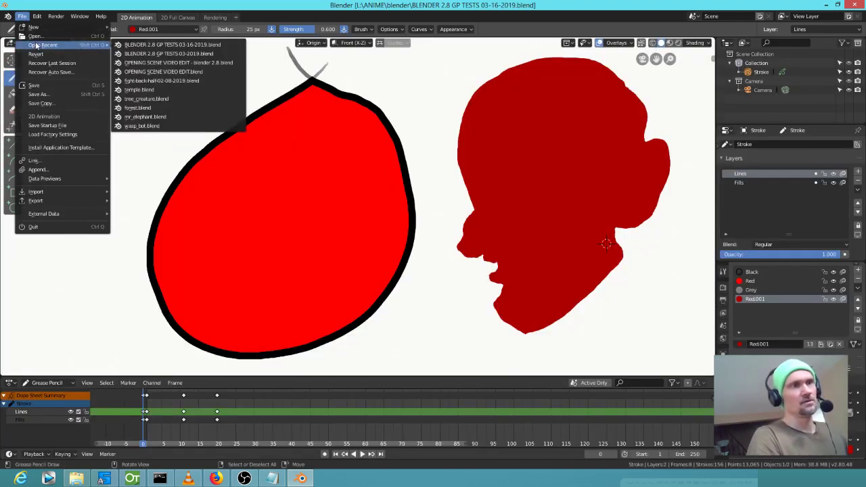
click(162, 54)
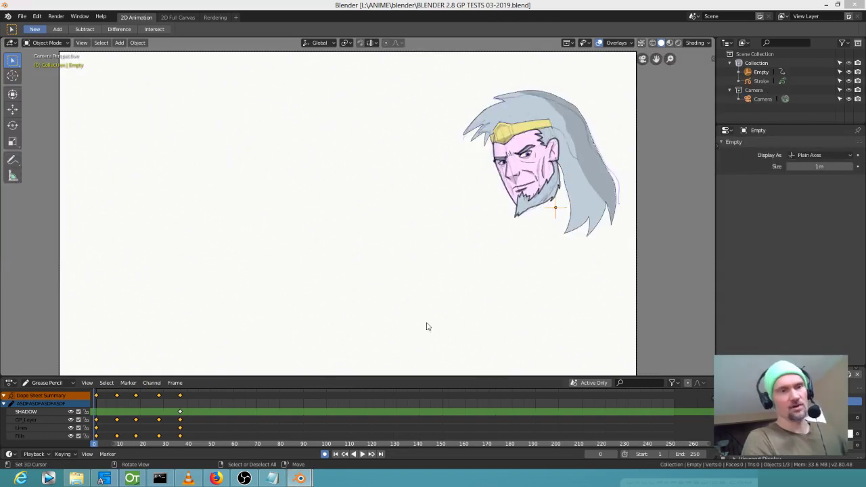
drag(151, 405, 182, 419)
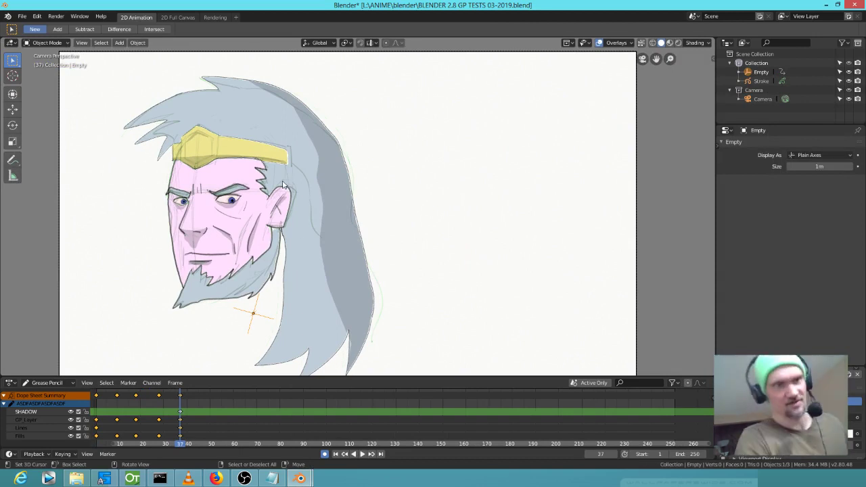
Step: Select the character's Grease Pencil stroke object and hide its Lines layer
scroll(255, 147, up, 5)
scroll(255, 146, down, 2)
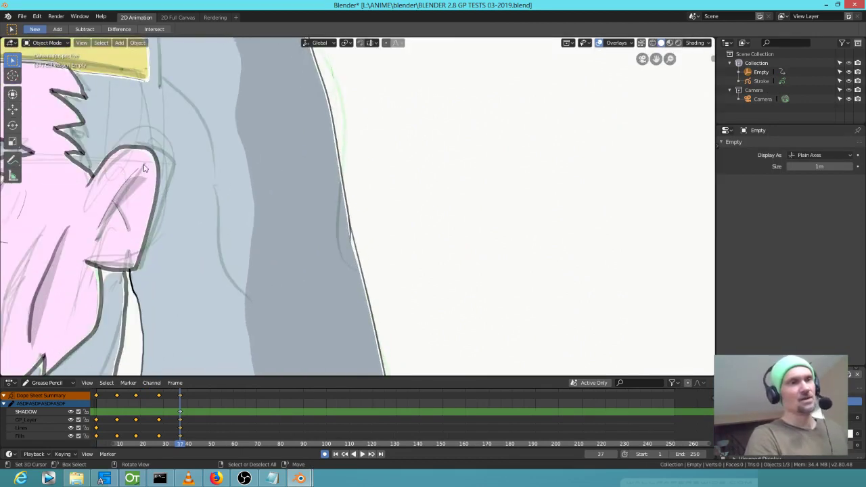
scroll(399, 240, down, 4)
scroll(399, 240, up, 3)
scroll(398, 240, up, 2)
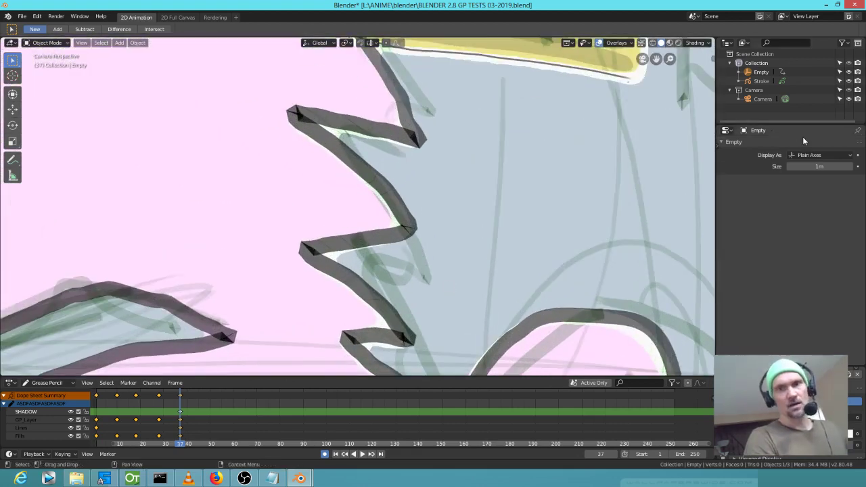
click(378, 242)
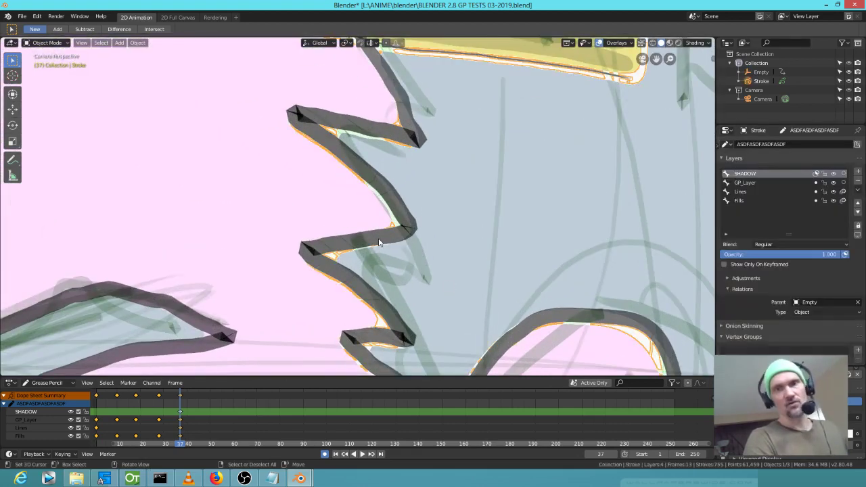
click(833, 191)
Step: Turn off the Outline Selected overlay in the viewport
scroll(379, 258, down, 6)
scroll(395, 251, up, 12)
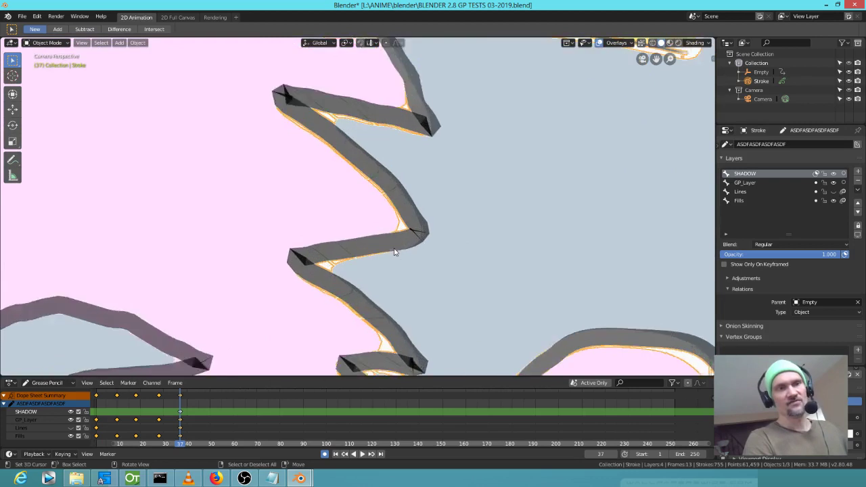
click(631, 43)
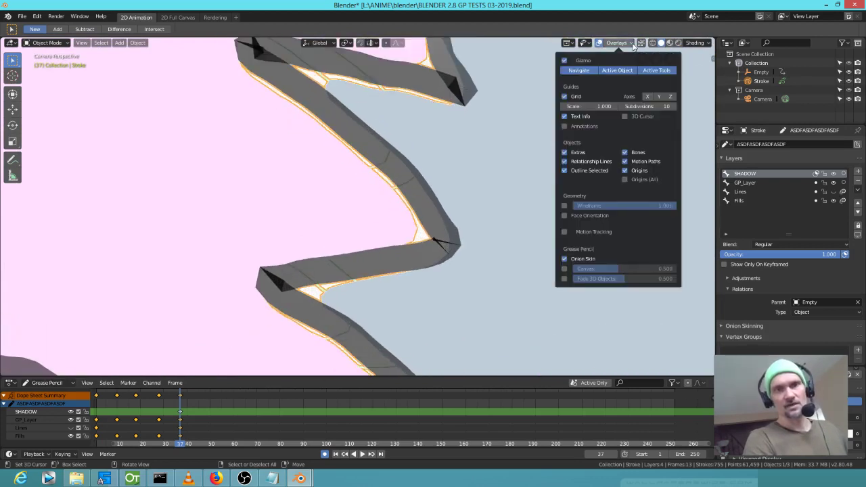
click(564, 170)
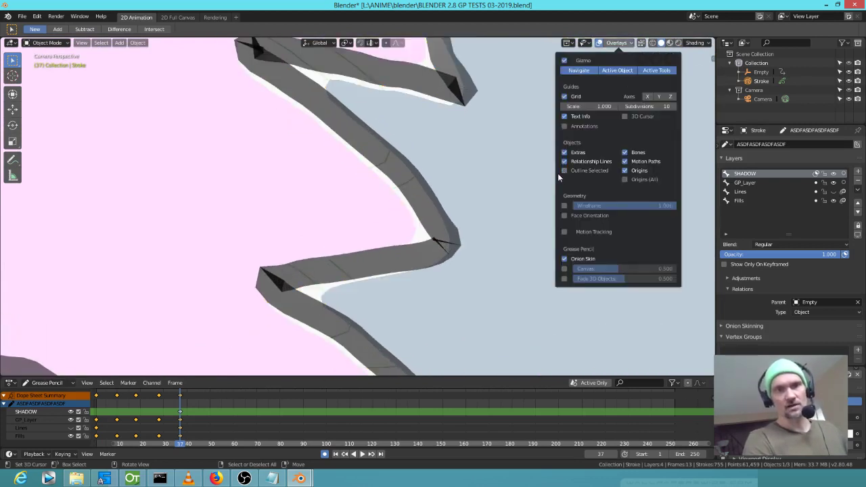
scroll(425, 236, down, 2)
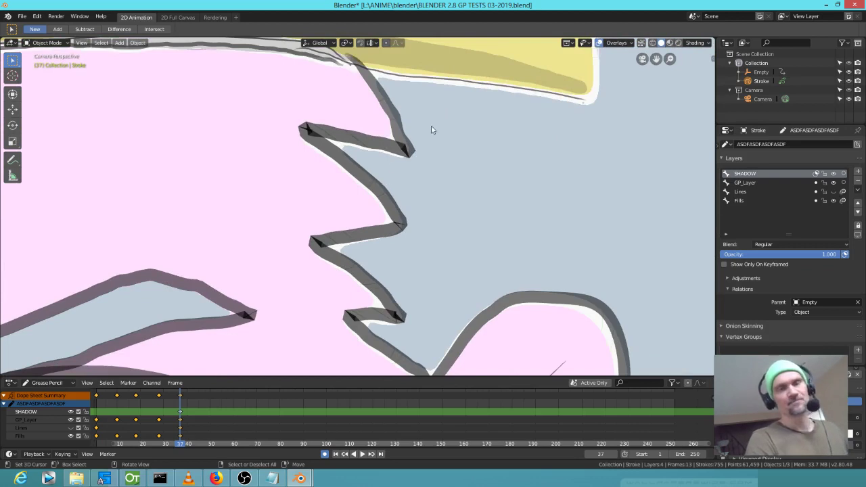
Step: Examine how the fills meet the outlines around the character's jagged hairline and ear
scroll(424, 201, down, 3)
scroll(410, 187, up, 6)
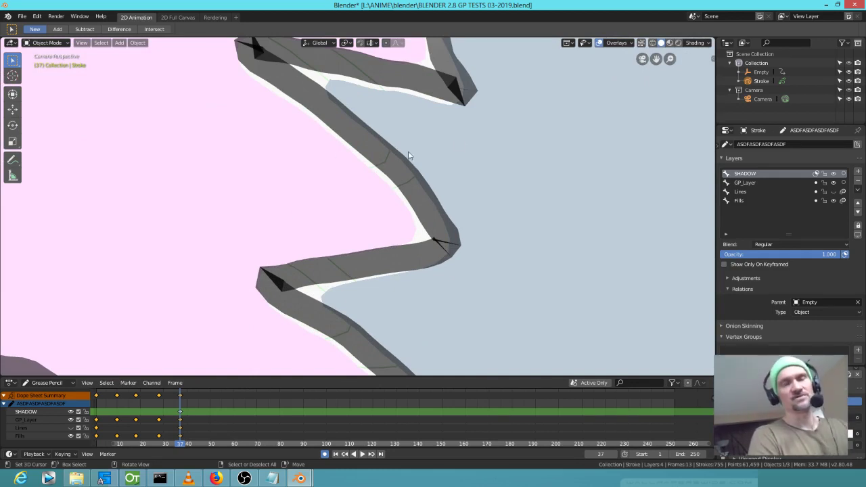
scroll(408, 156, down, 3)
scroll(414, 158, up, 1)
scroll(405, 135, up, 1)
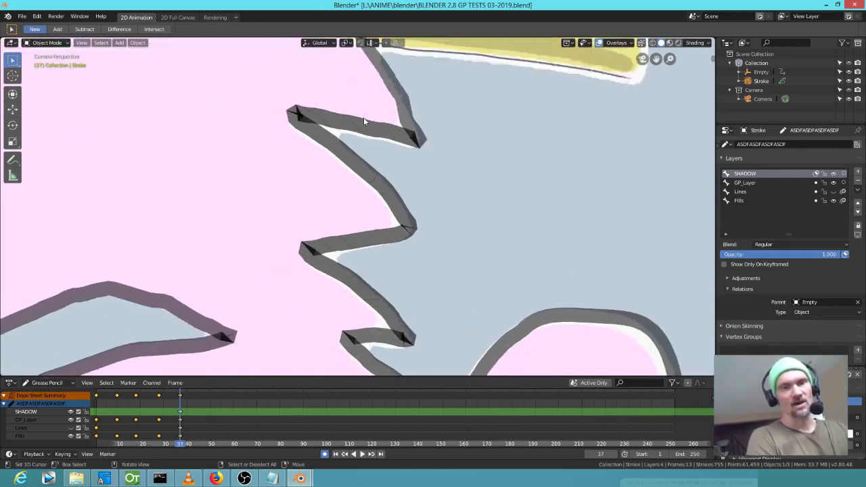
scroll(473, 203, down, 2)
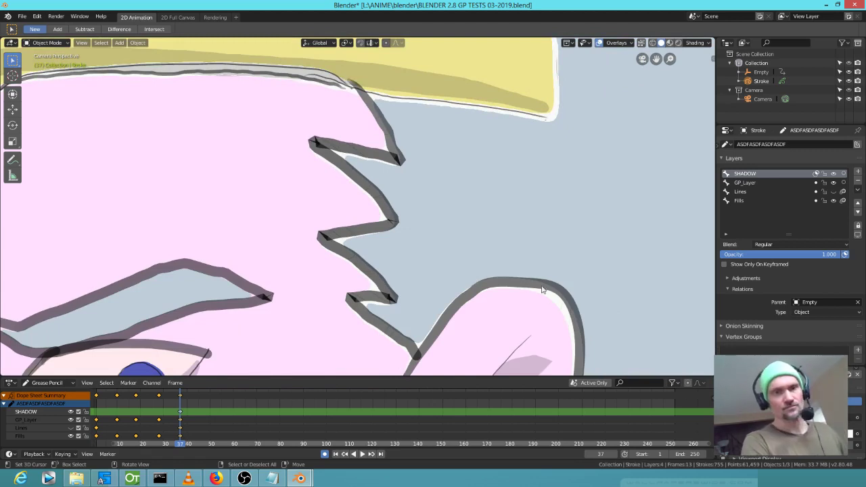
scroll(541, 289, up, 6)
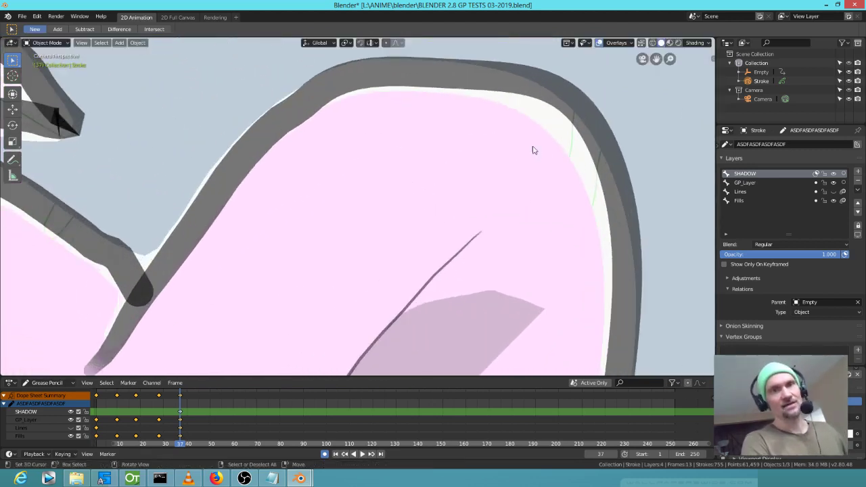
scroll(541, 139, down, 5)
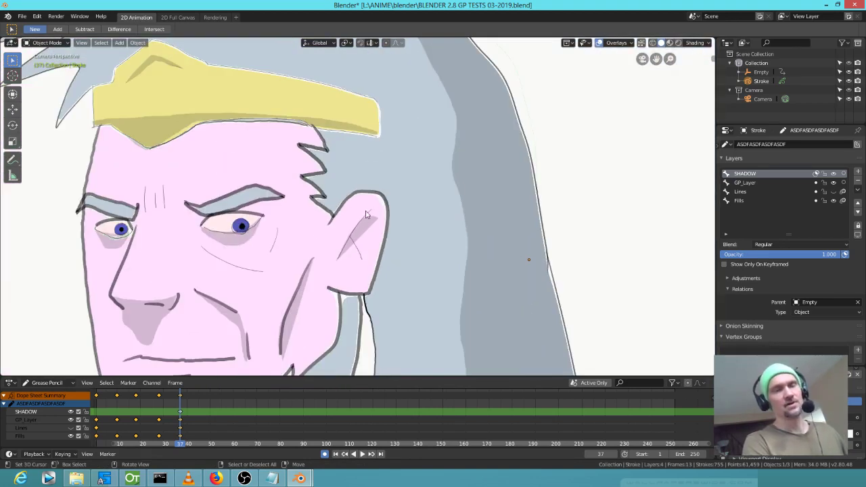
scroll(396, 200, up, 5)
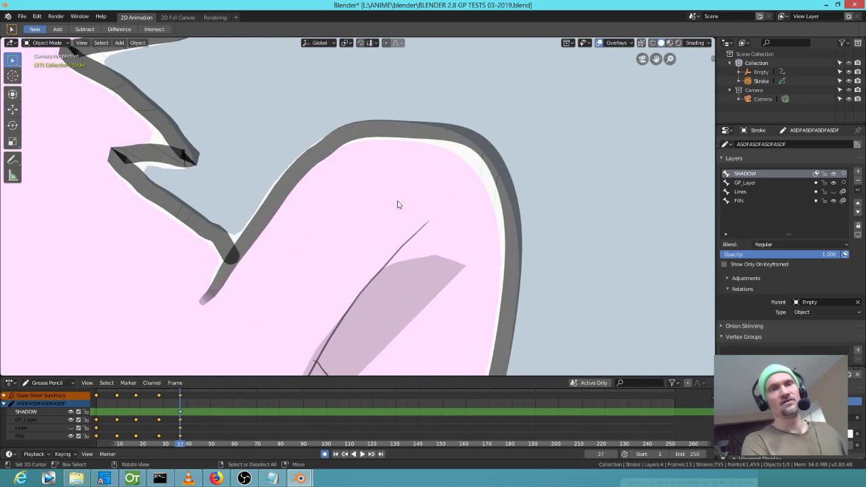
scroll(457, 169, down, 5)
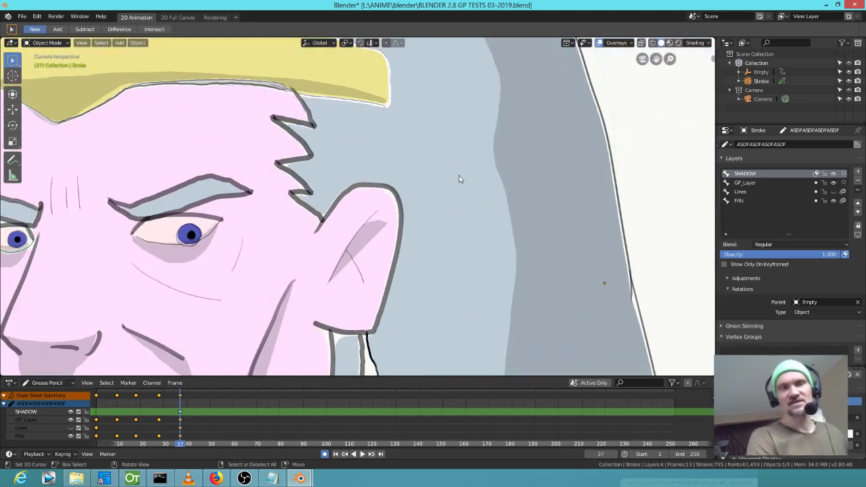
scroll(399, 179, down, 1)
scroll(399, 178, down, 1)
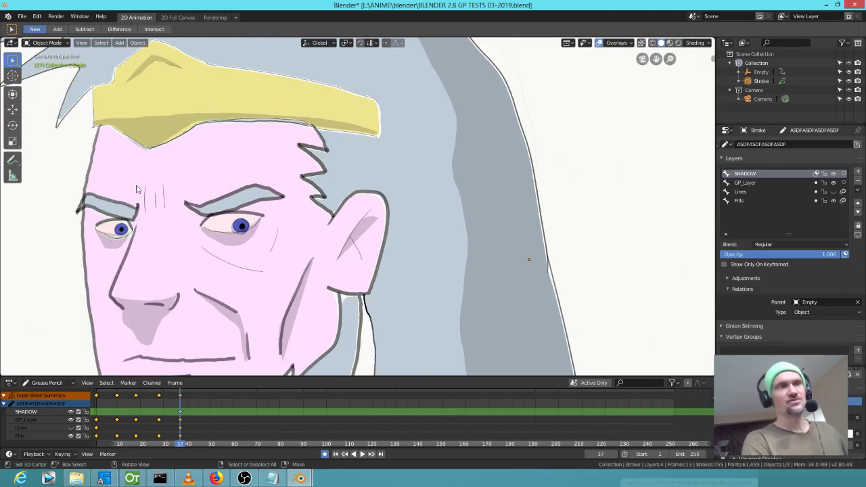
Step: Put the stroke object in Draw mode, activate the Fill tool and set its leak size to 0 px
key(ctrl+Tab)
click(263, 103)
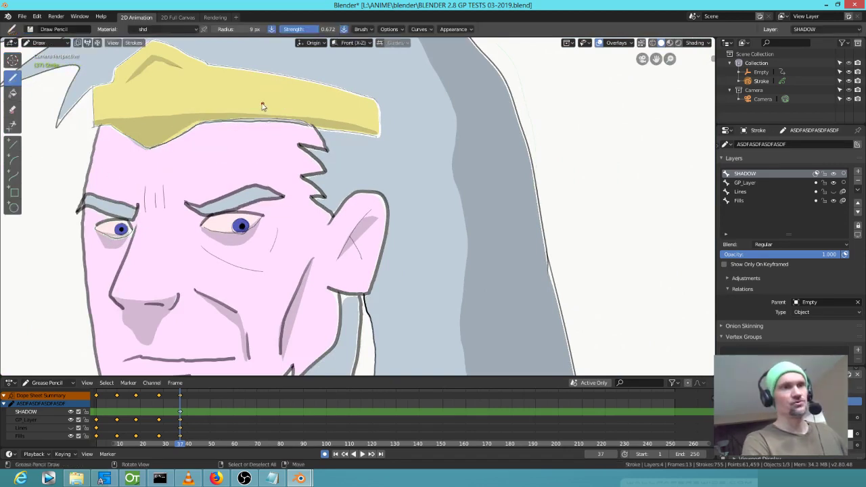
click(12, 92)
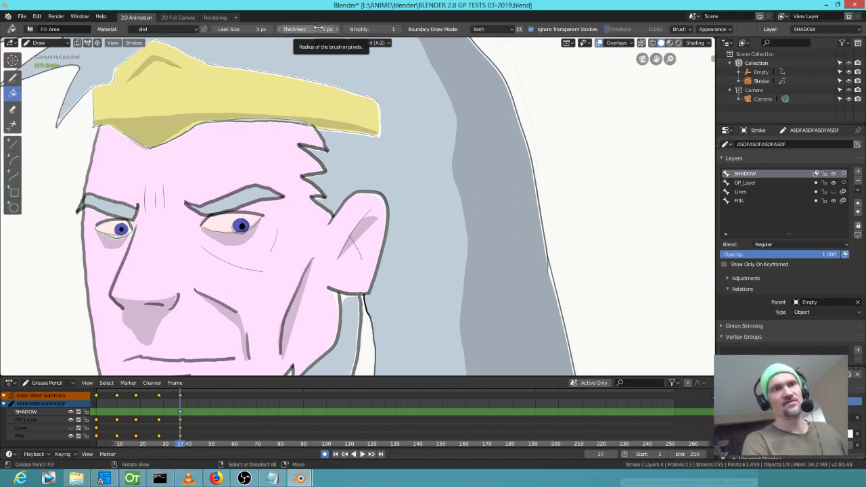
drag(318, 29, 328, 30)
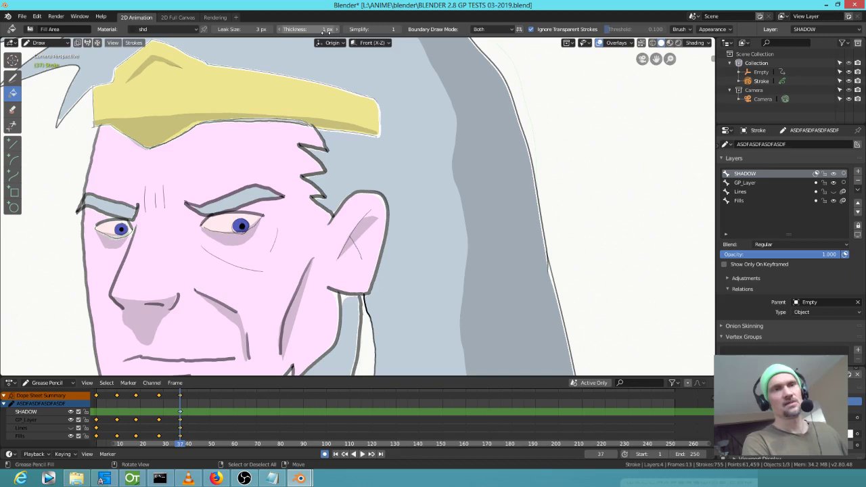
drag(257, 29, 230, 29)
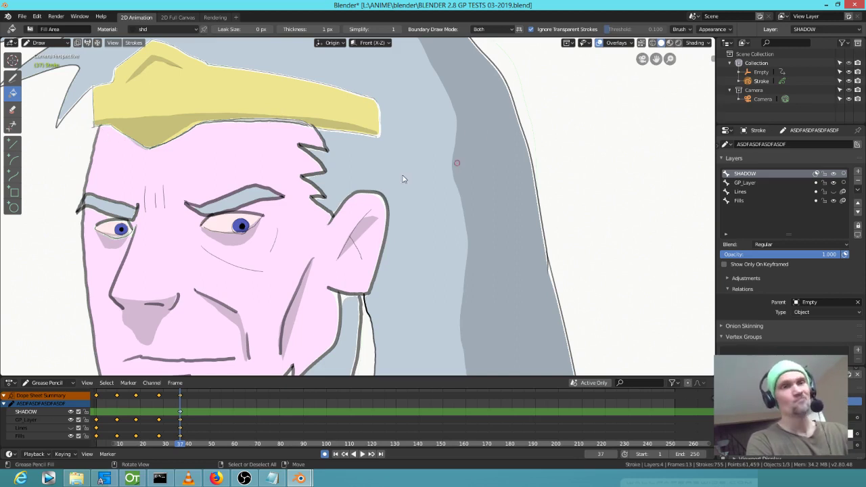
scroll(322, 141, up, 8)
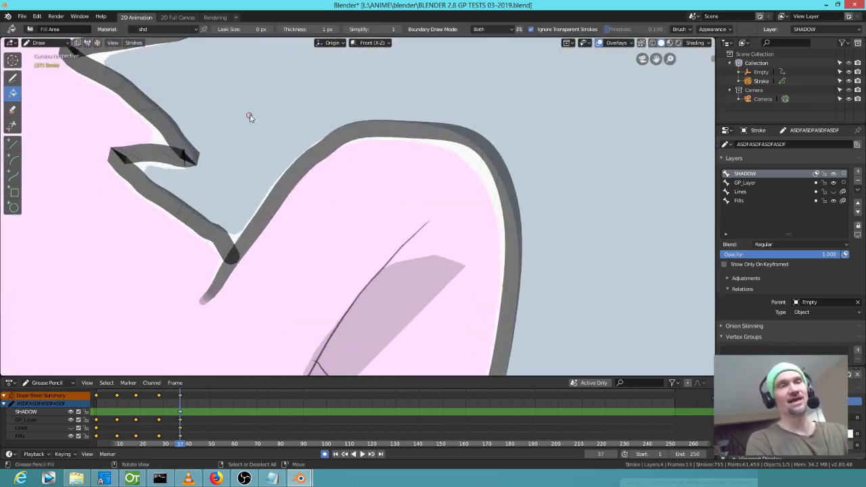
drag(246, 111, 342, 184)
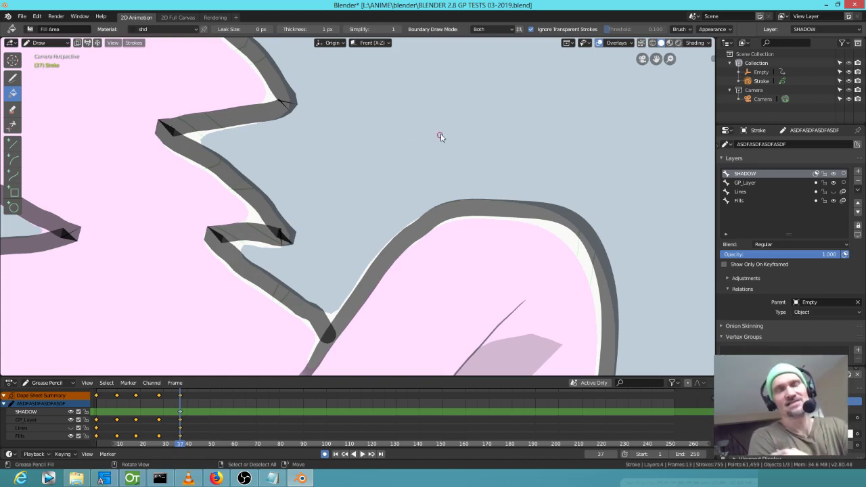
scroll(443, 133, down, 5)
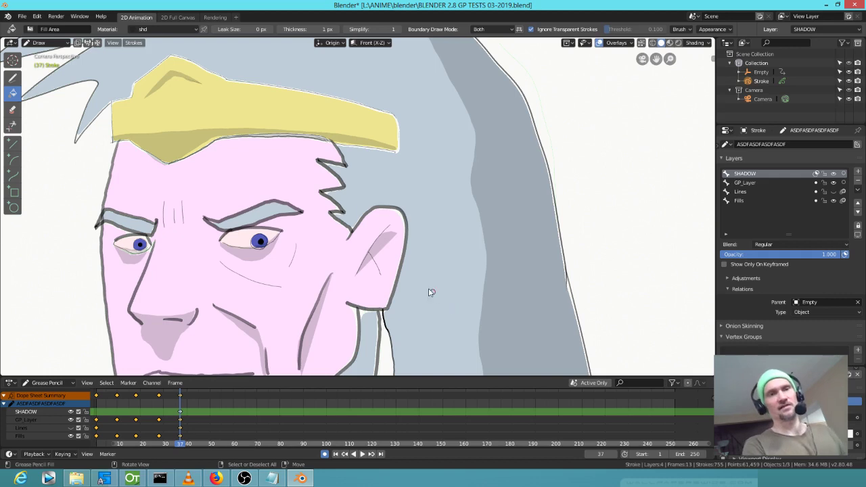
scroll(429, 291, up, 5)
scroll(482, 247, down, 5)
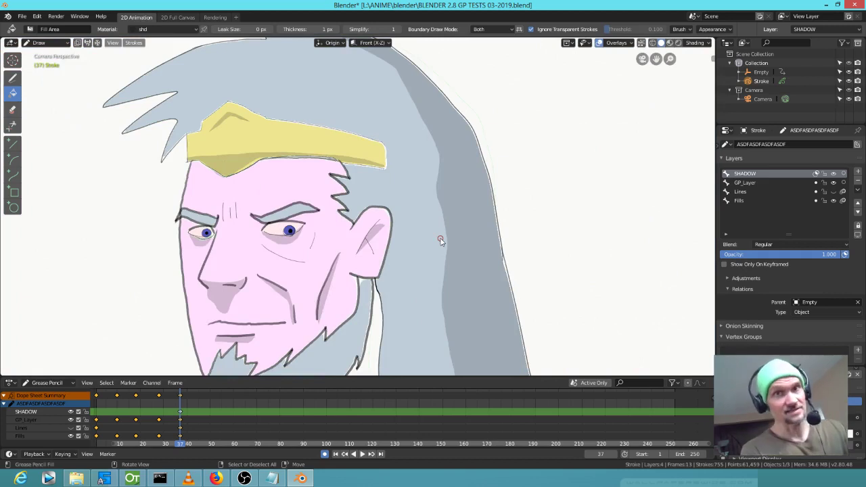
Step: Switch to OpenToonz and open the sub_1 sub-scene from the Col1 column of the pre-fight-dialogue scene
click(132, 478)
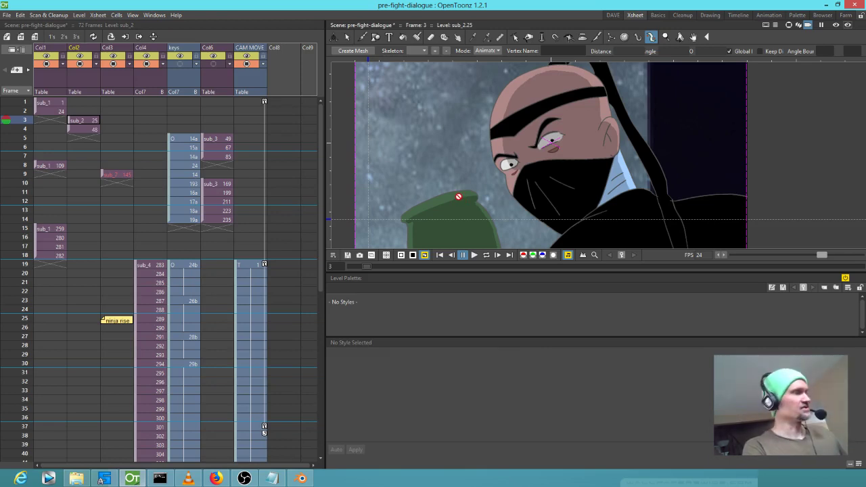
key(ctrl+f)
key(Escape)
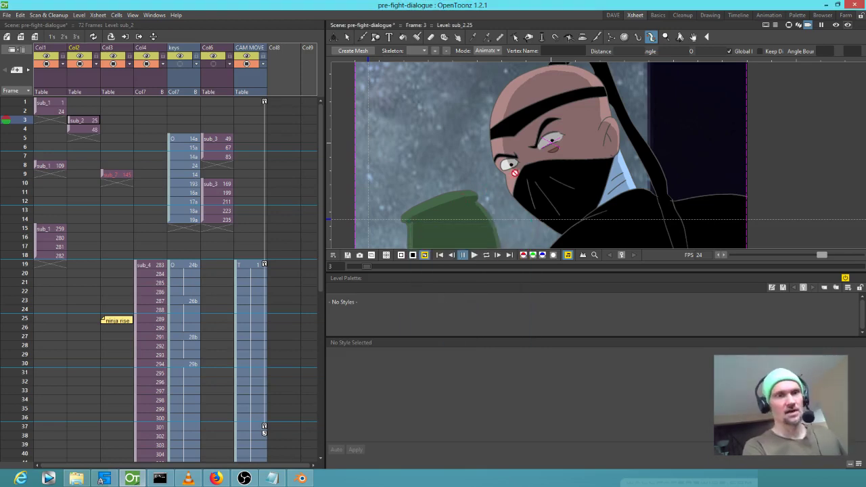
double_click(51, 107)
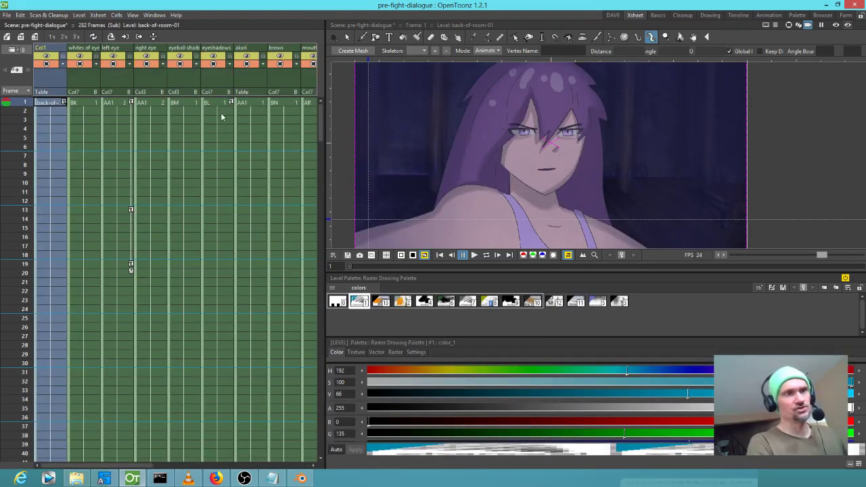
Step: Select frame 1 of the akari column and turn off Fill Check
click(251, 104)
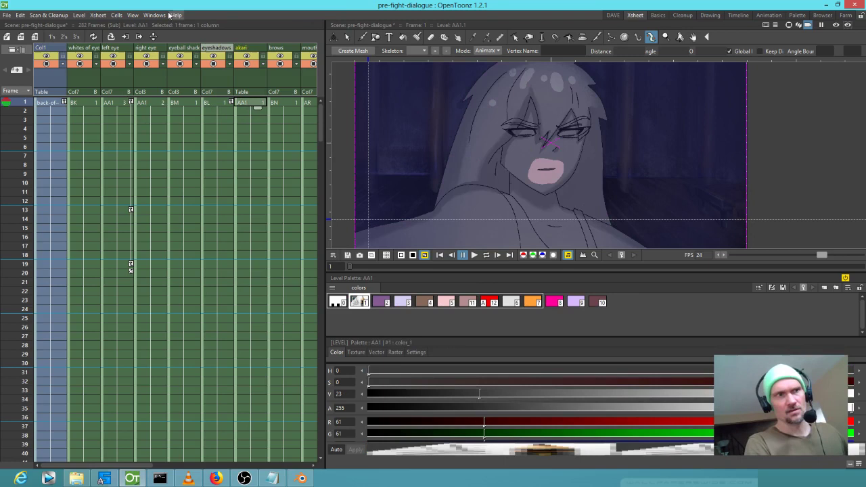
click(132, 15)
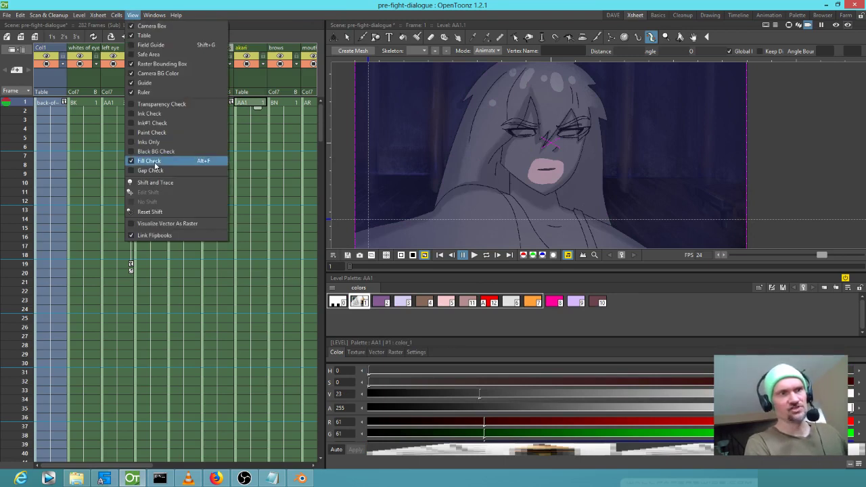
click(155, 166)
click(132, 14)
click(133, 14)
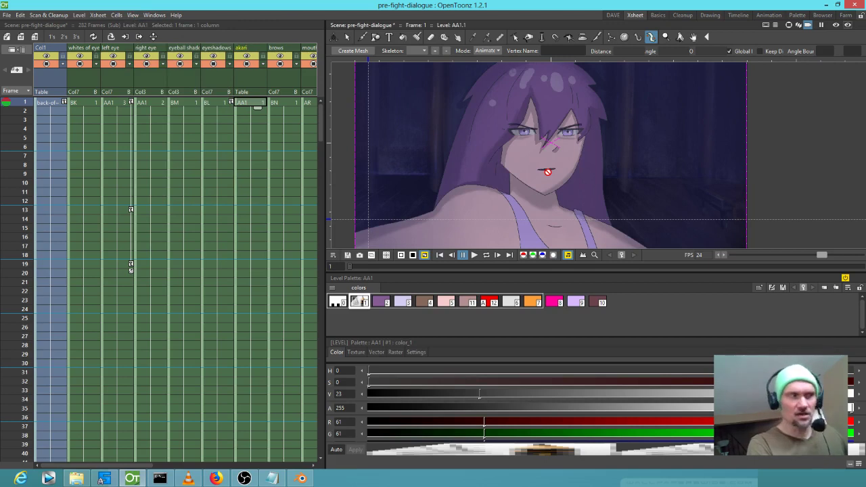
Step: Switch back to Blender, return the stroke object to Object Mode and select the empty below the character's beard
click(296, 480)
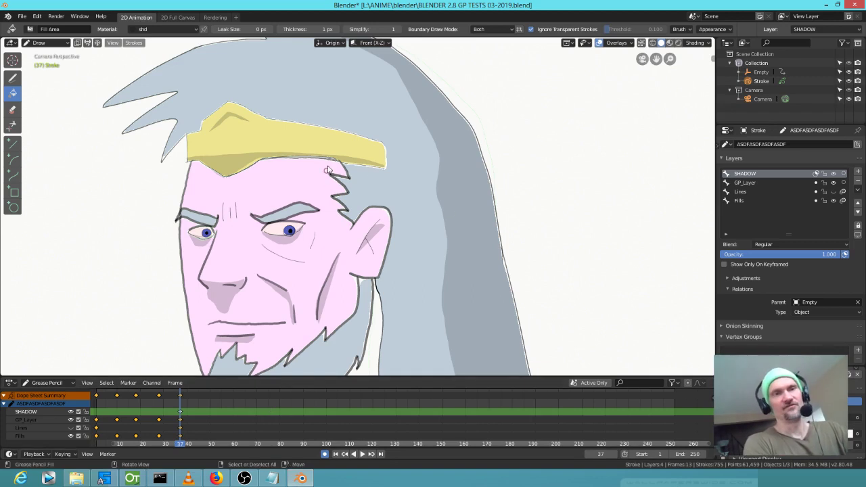
scroll(392, 170, up, 5)
scroll(433, 149, down, 8)
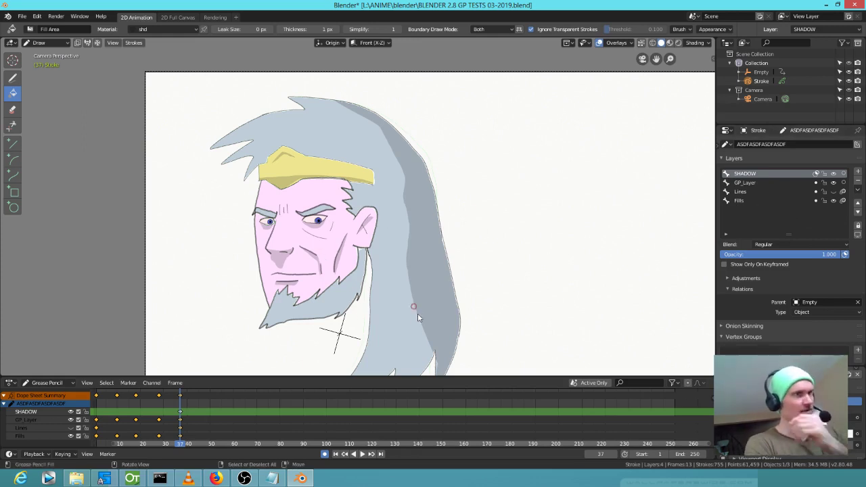
key(ctrl+Tab)
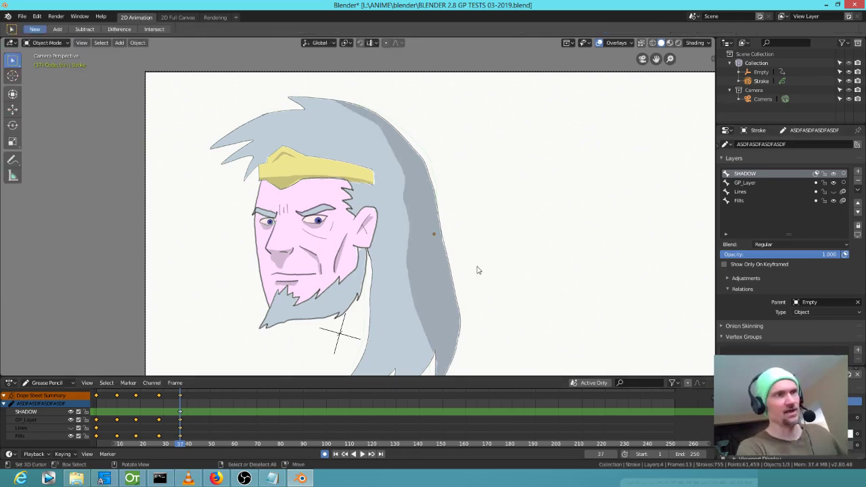
click(351, 342)
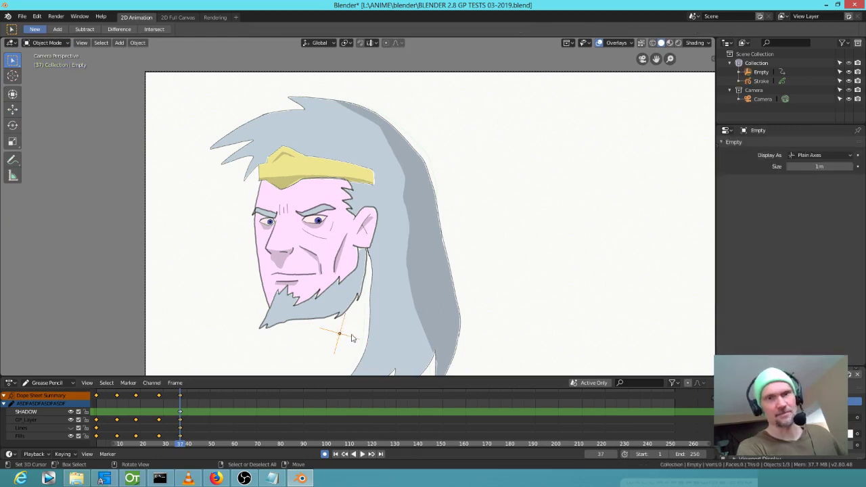
Step: Try rotating the empty beneath the beard to preview the parented head drawing turning around it
click(338, 280)
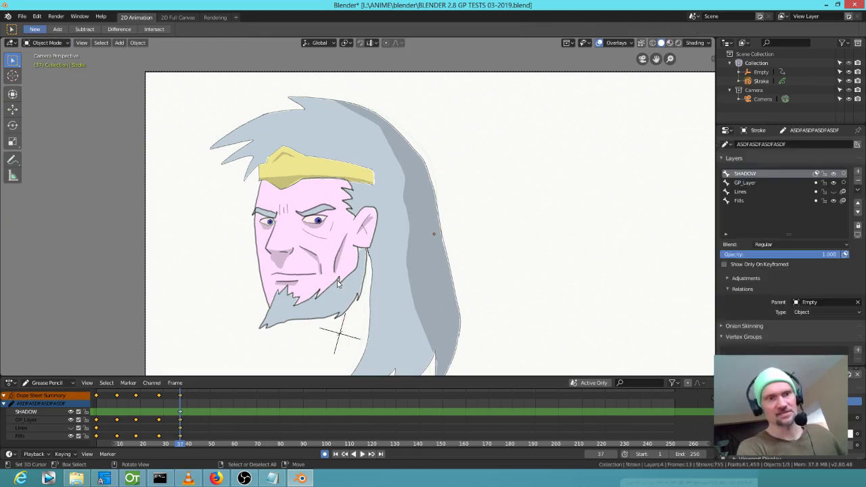
click(341, 333)
key(r)
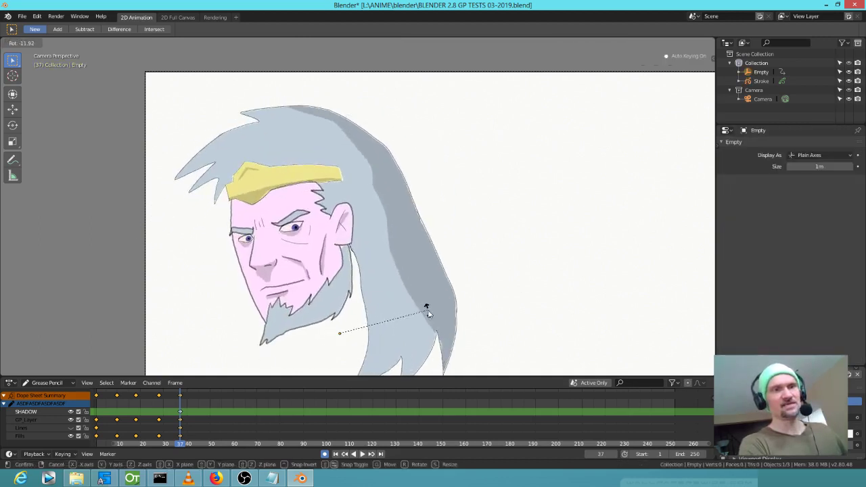
key(Escape)
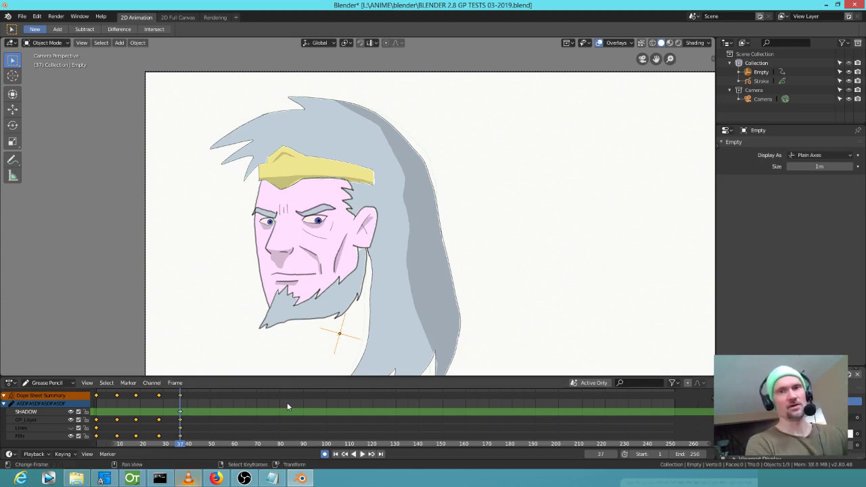
Step: Open the recent file BLENDER 2.8 GP TESTS 03-16-2019.blend and bring both red drawings into view
click(22, 17)
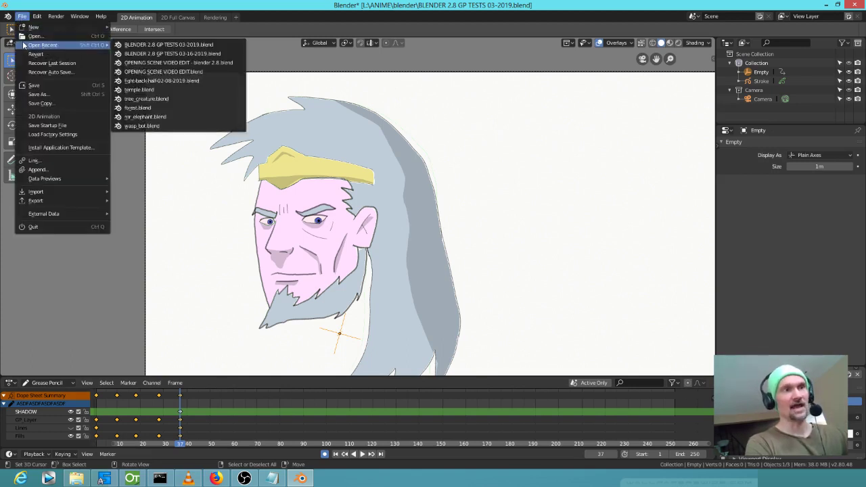
mouse_move(34, 45)
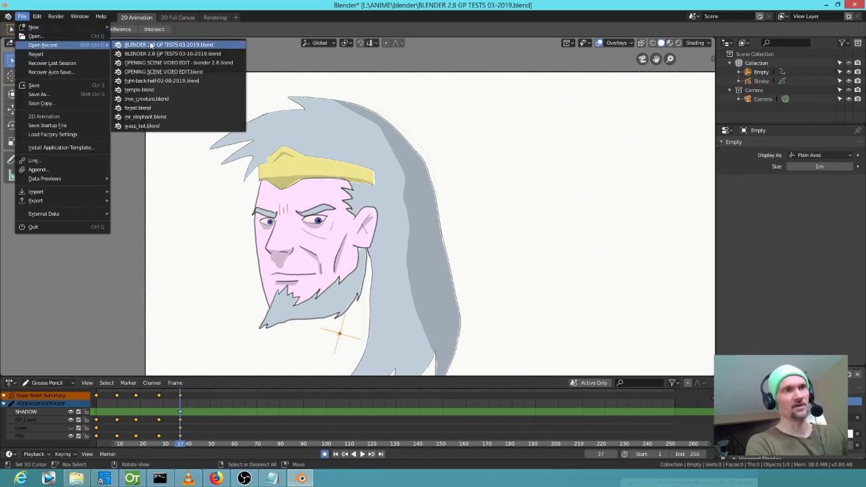
click(189, 53)
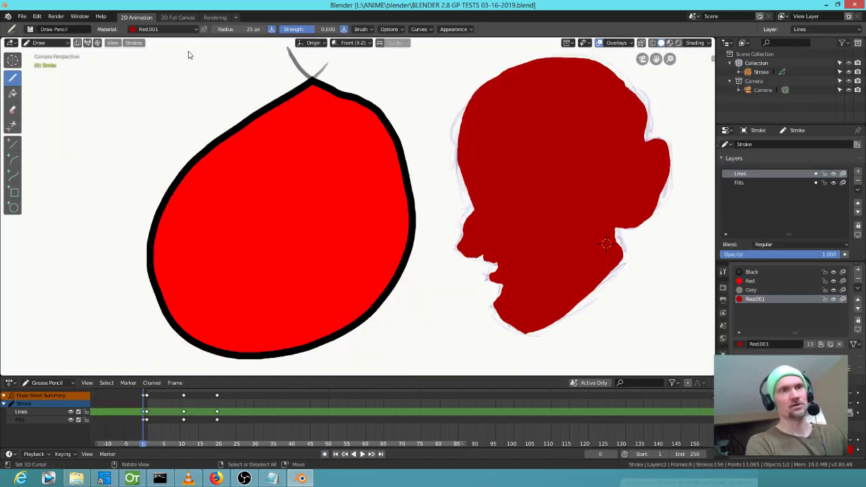
scroll(370, 245, down, 5)
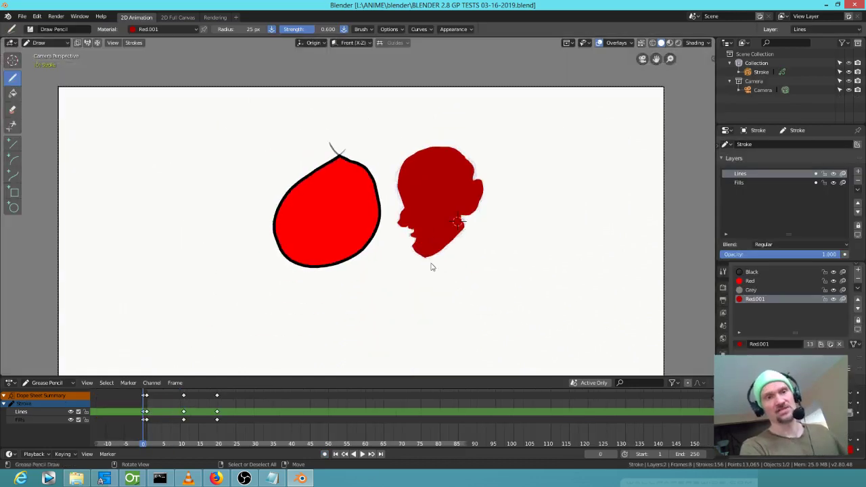
Step: In Object Mode, add a Plain Axes empty just below and between the two red drawings and scale it down
key(Tab)
key(Tab)
shift+right_click(387, 274)
key(shift+a)
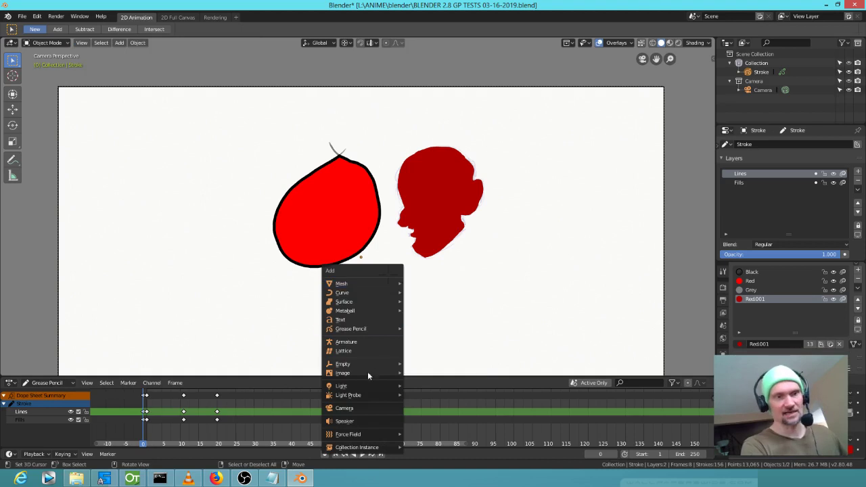
mouse_move(366, 364)
click(417, 363)
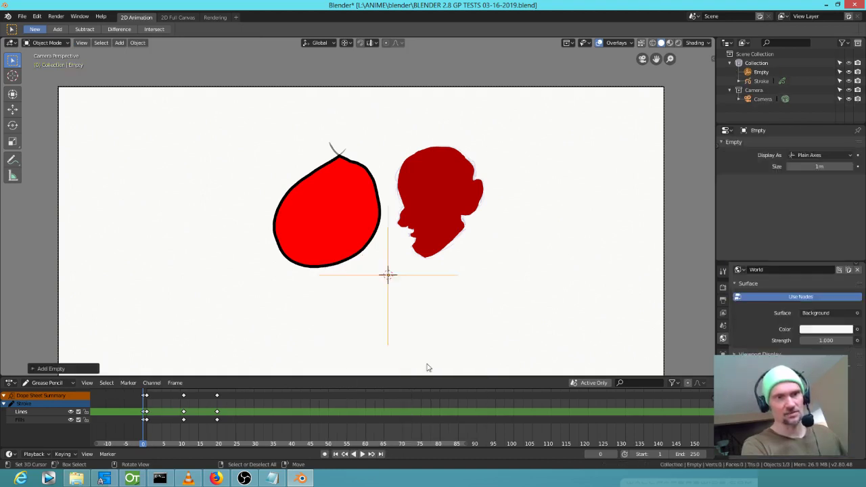
key(s)
click(431, 288)
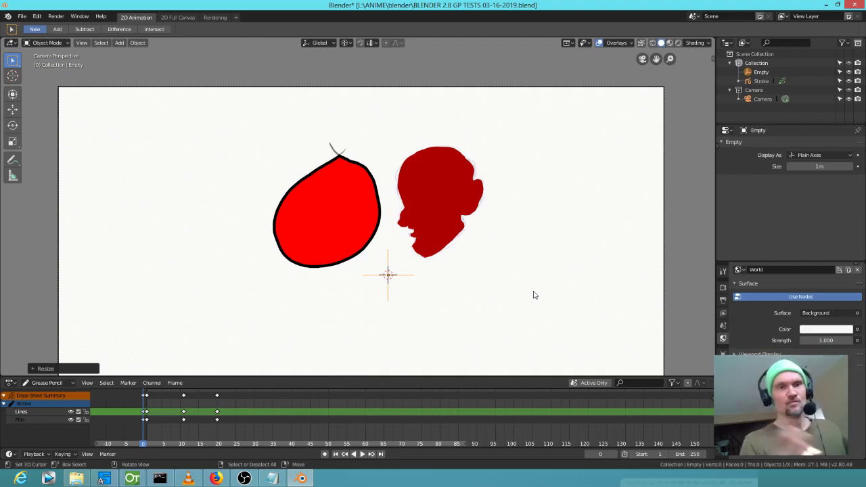
Step: Set Empty as the parent of the Stroke object's Lines layer, with the relation type Object
click(374, 194)
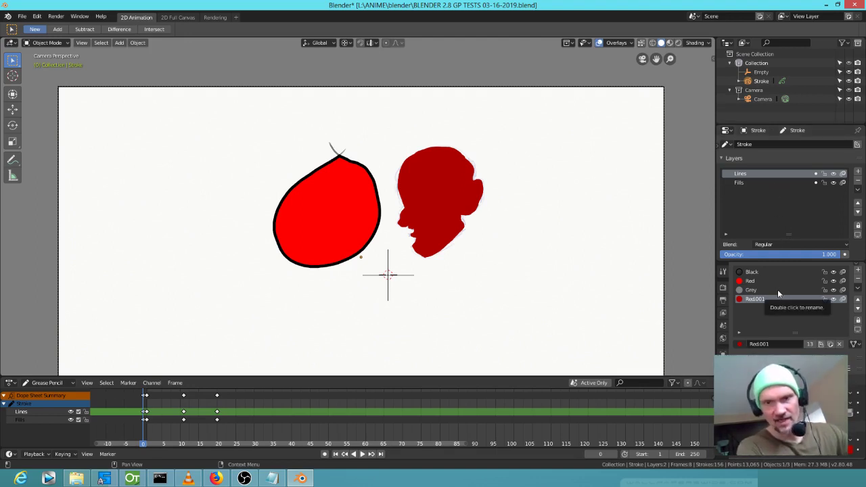
drag(792, 235, 777, 270)
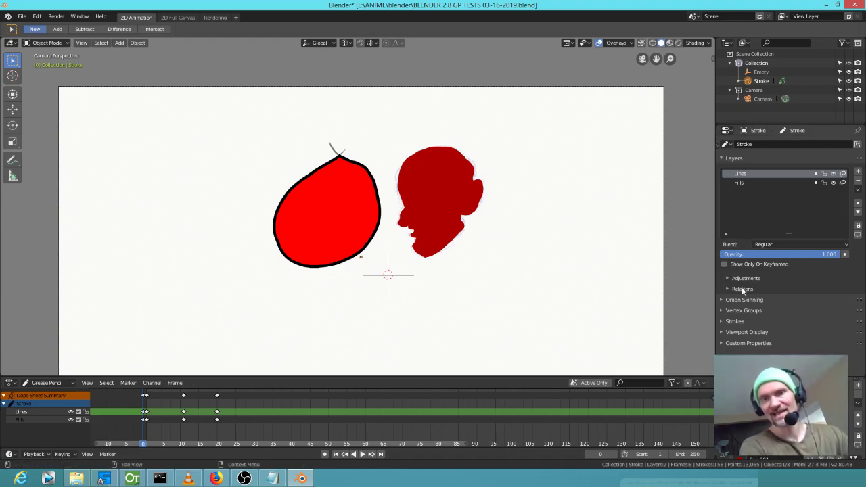
click(742, 289)
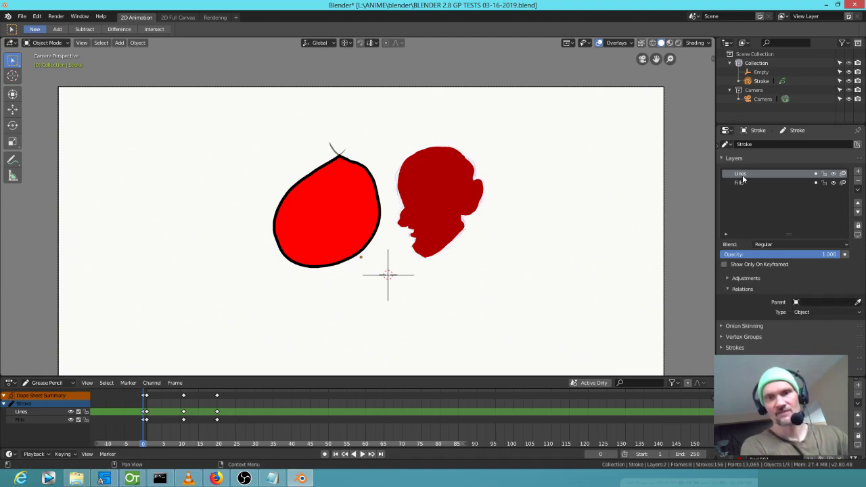
click(796, 304)
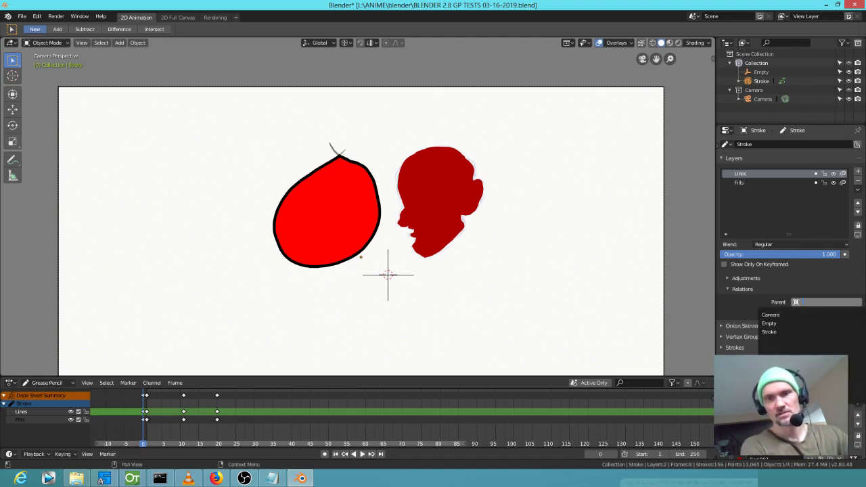
click(779, 325)
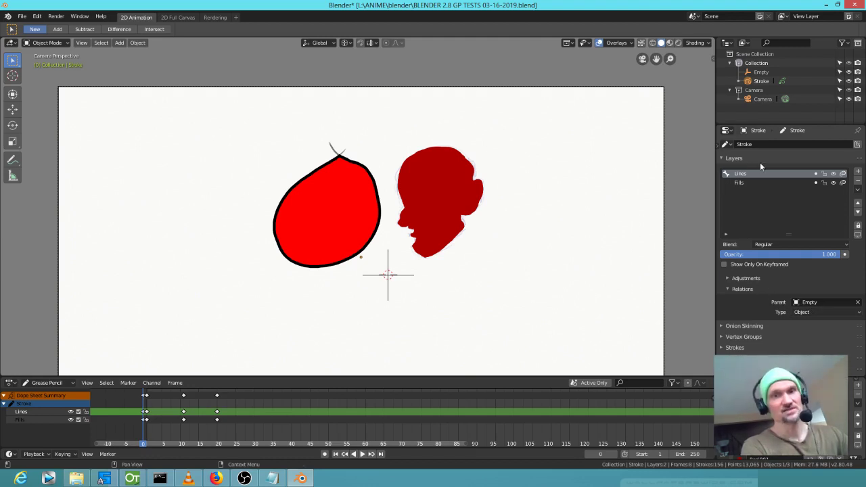
Step: Set Empty as the parent of the Fills layer by sampling it in the viewport
click(748, 181)
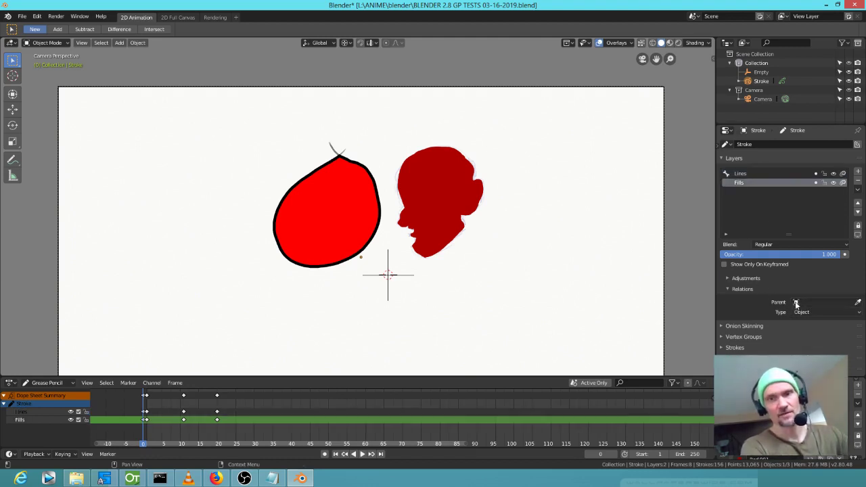
click(857, 304)
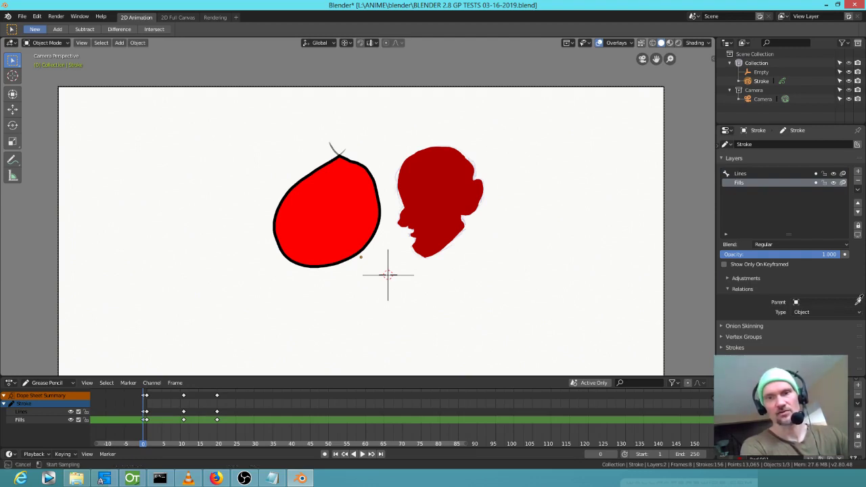
click(408, 271)
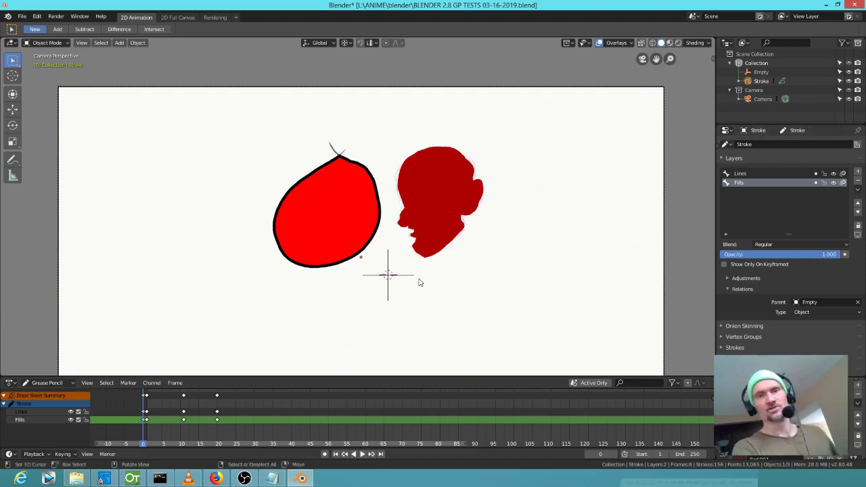
Step: Test the layer parenting by temporarily rotating the empty, and preview the animation frames
click(399, 277)
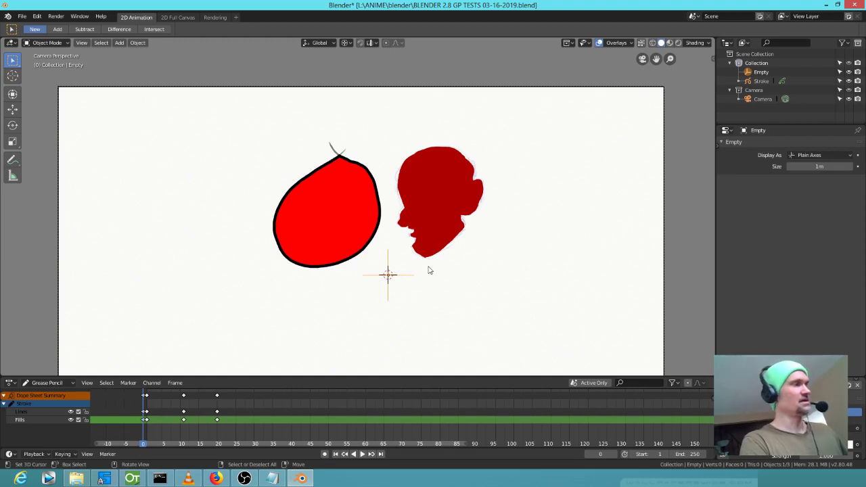
key(r)
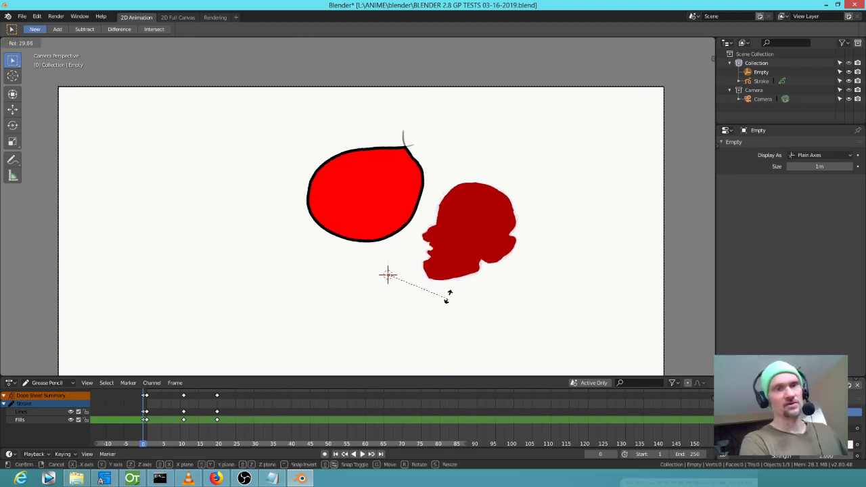
right_click(407, 295)
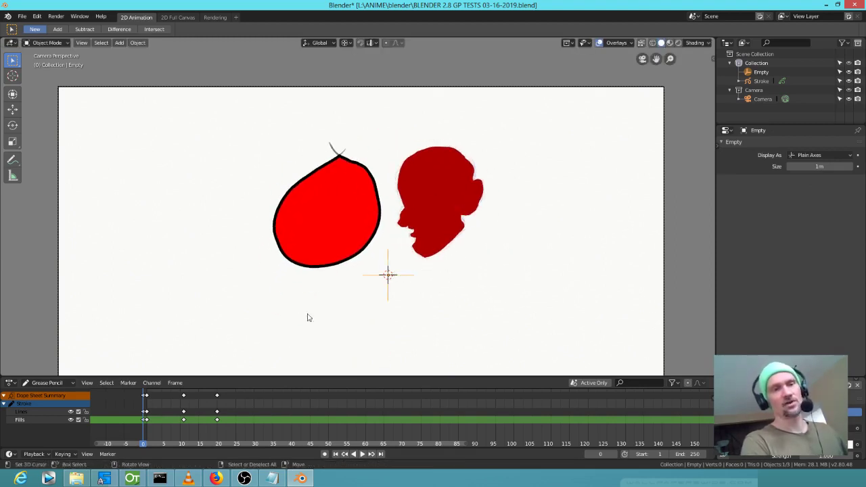
key(space)
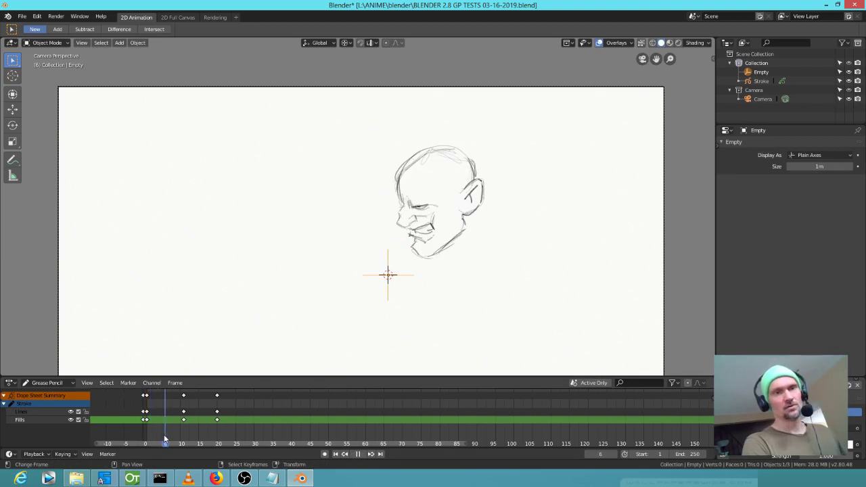
key(Escape)
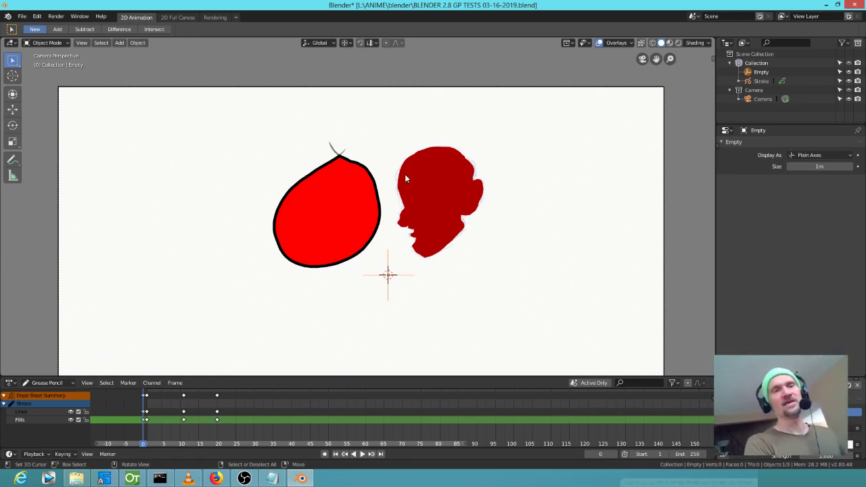
Step: Place the 3D cursor on the grid floor well away from the drawings and return to the camera view
key(KP_0)
drag(432, 228, 144, 104)
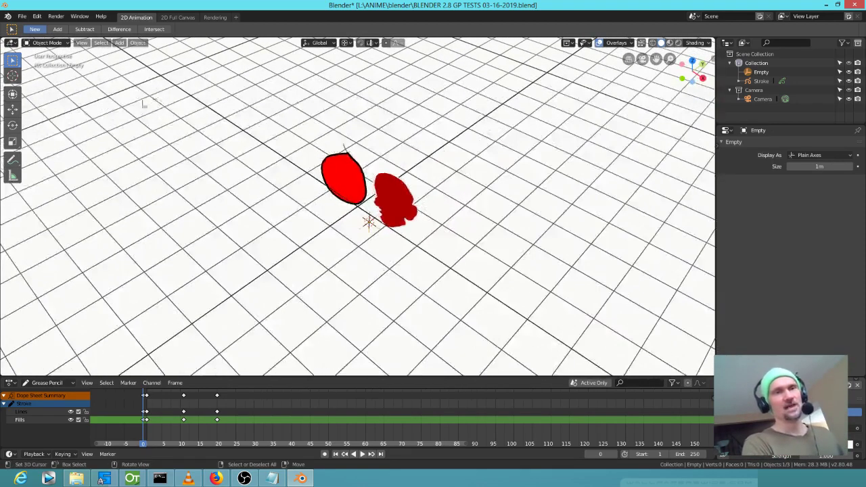
shift+right_click(184, 107)
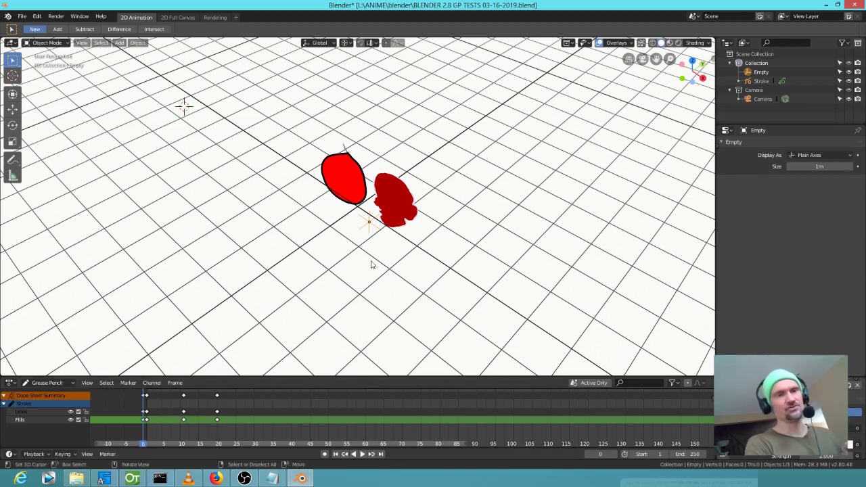
key(KP_0)
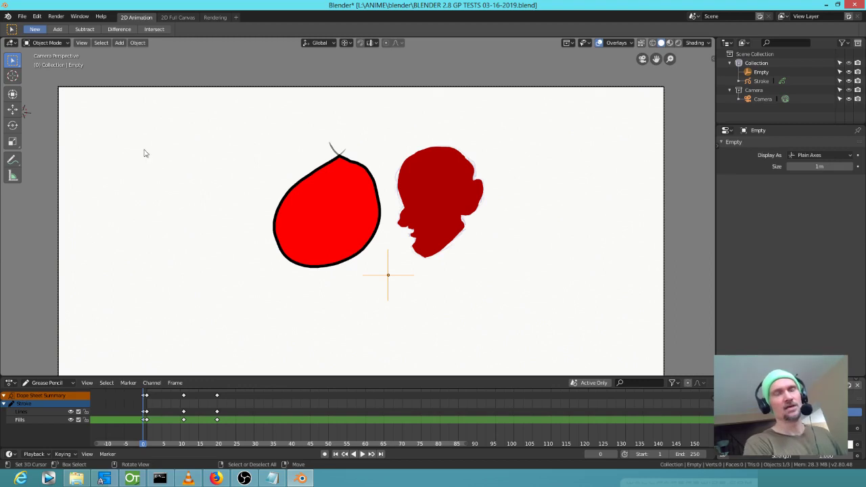
Step: Switch to OpenToonz, scrub the Xsheet down to frame 30, and return to Blender
click(132, 479)
mouse_move(27, 111)
mouse_down()
mouse_move(21, 402)
mouse_move(21, 158)
mouse_move(24, 357)
mouse_up()
click(299, 478)
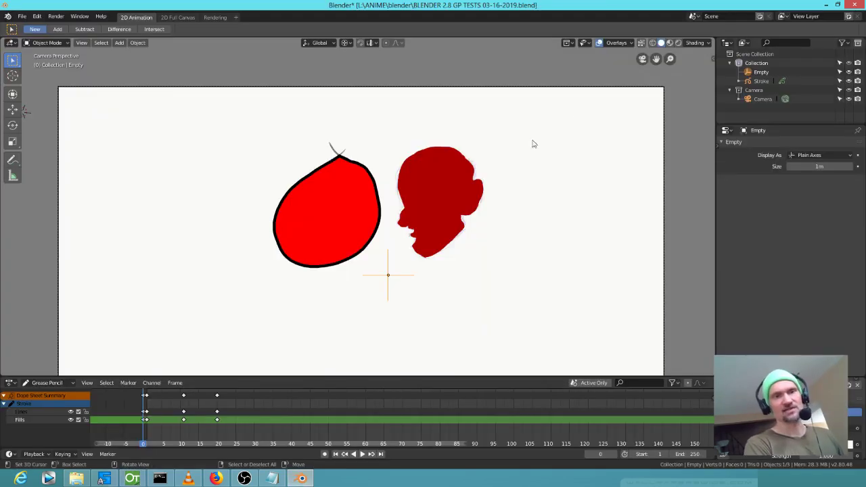
Step: Examine the parented drawings in 3D perspective from several angles and preview their keyframes on the timeline
drag(433, 170, 306, 82)
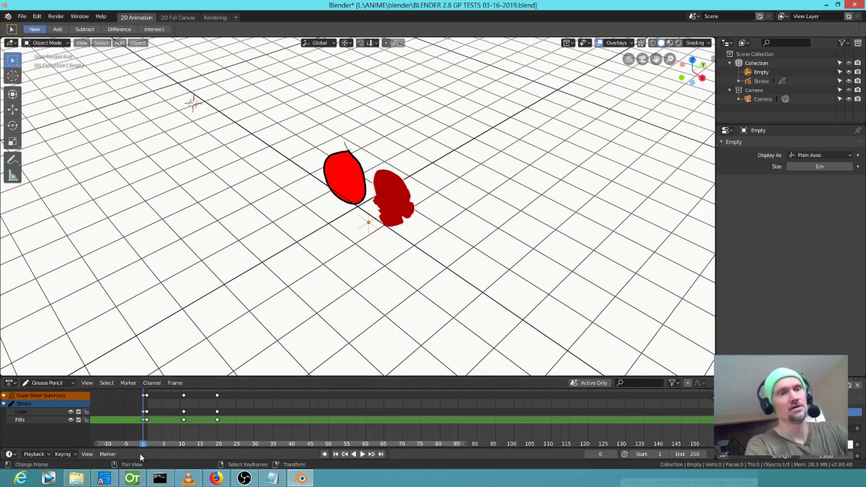
key(space)
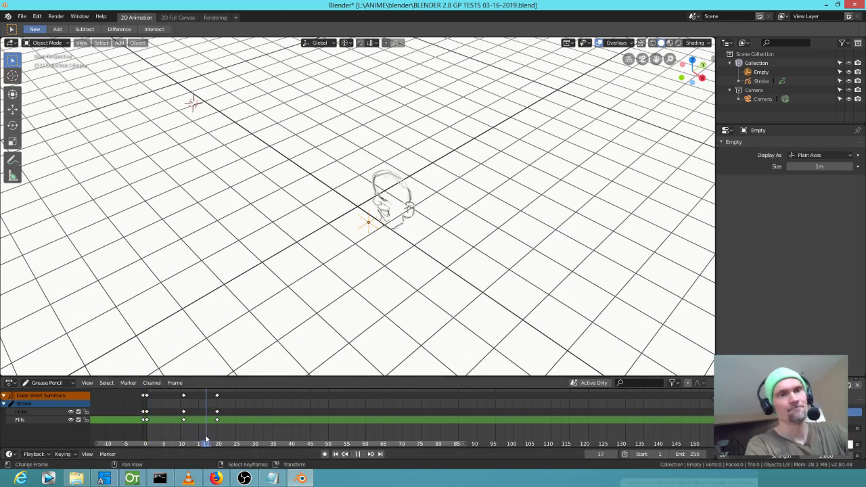
key(Escape)
drag(395, 250, 414, 210)
scroll(416, 206, up, 4)
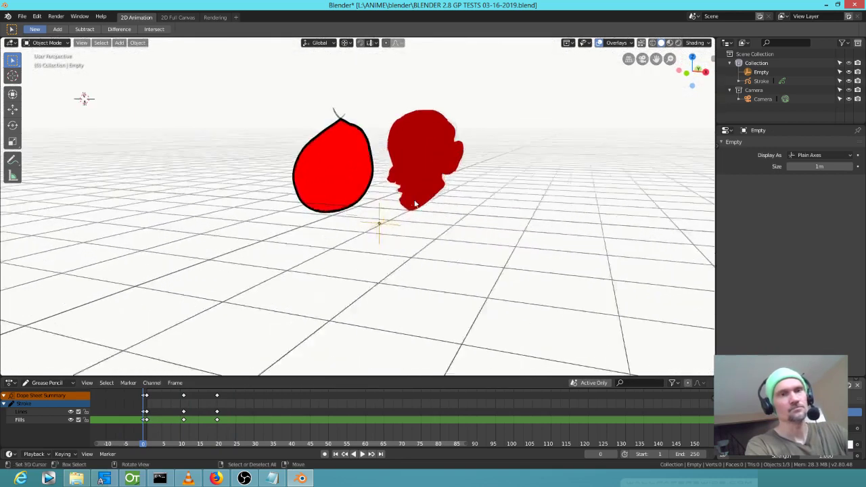
drag(419, 202, 442, 284)
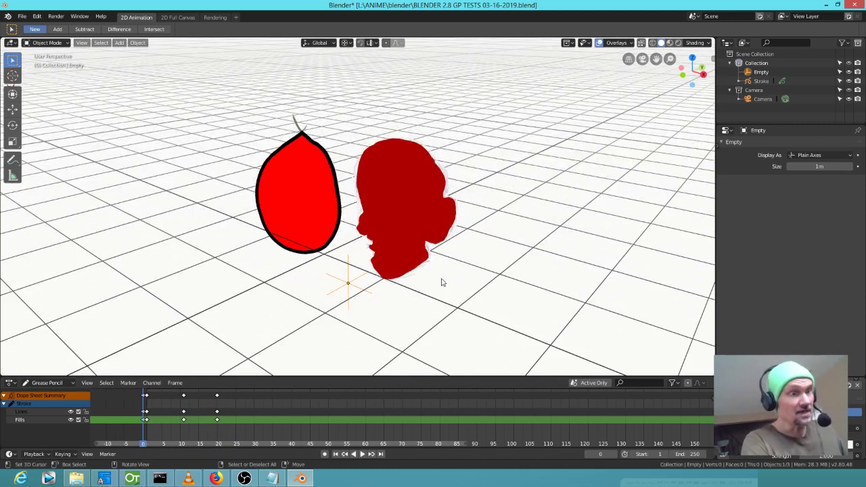
scroll(149, 422, up, 3)
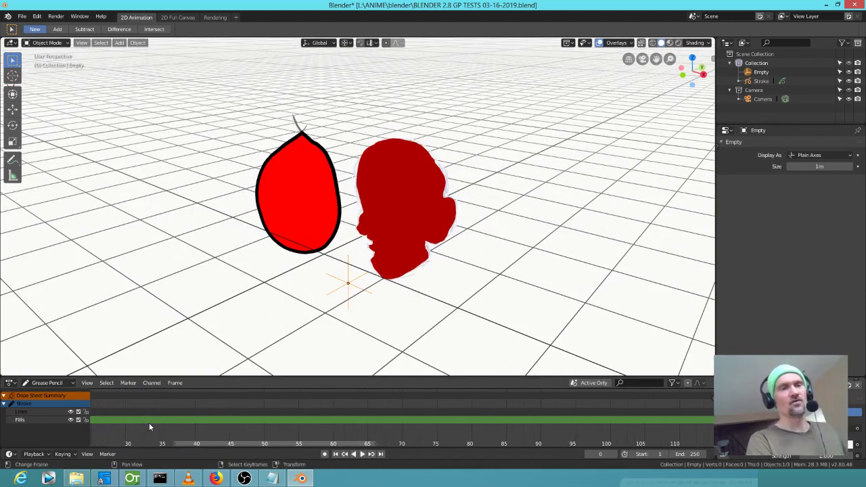
scroll(326, 422, left, 5)
mouse_move(262, 433)
mouse_down()
mouse_move(391, 434)
mouse_move(254, 426)
mouse_up()
key(Escape)
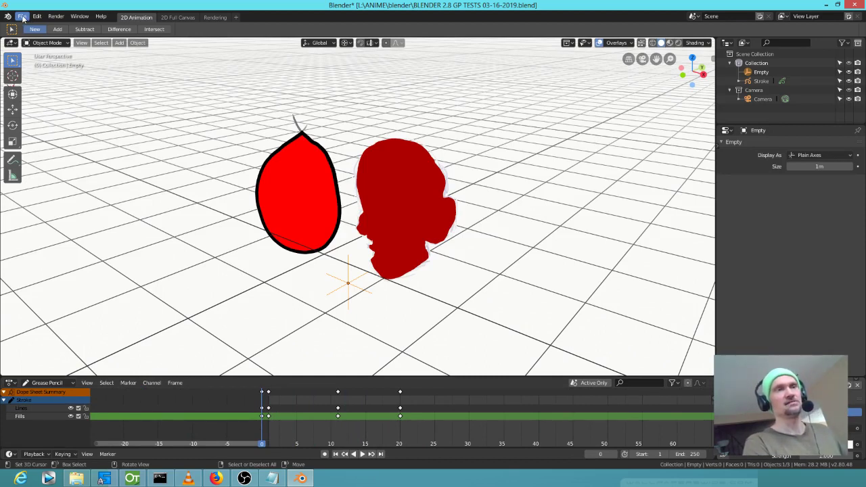
Step: Save the Blender file and switch to OpenToonz
key(ctrl+s)
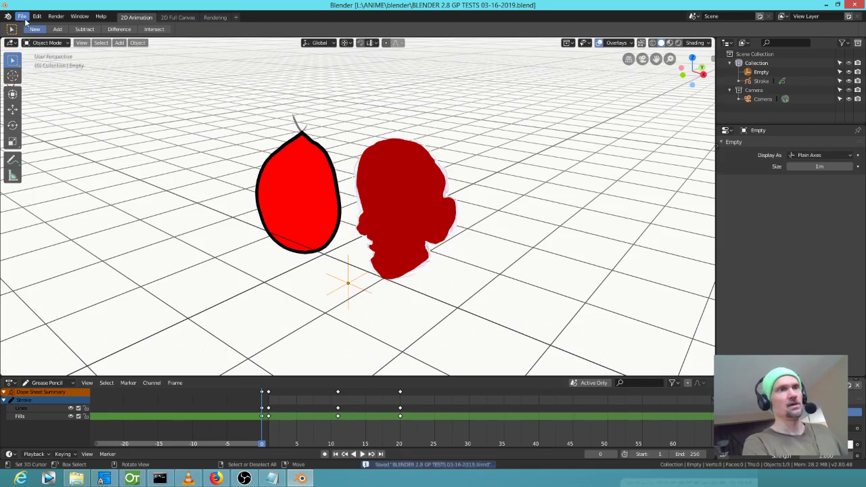
click(132, 478)
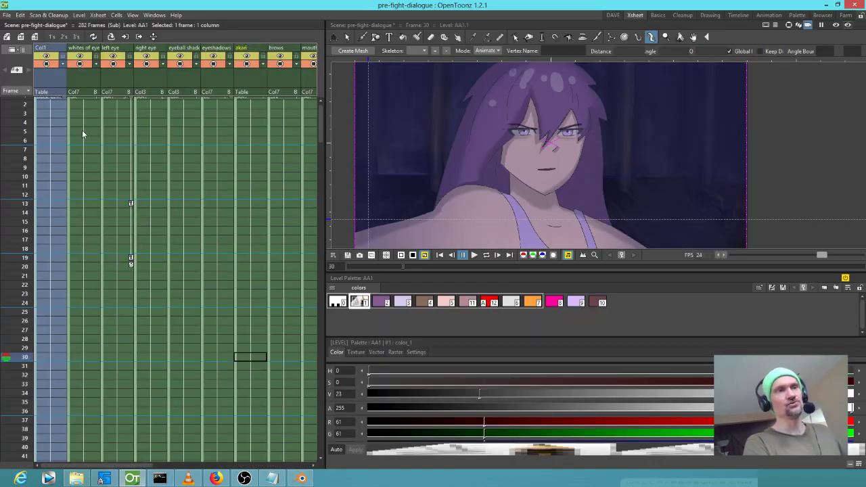
Step: Leave the sub-Xsheet for the main Xsheet and reopen the sub_1 sub-Xsheet from frame 1 of Col1
key(ctrl+shift+x)
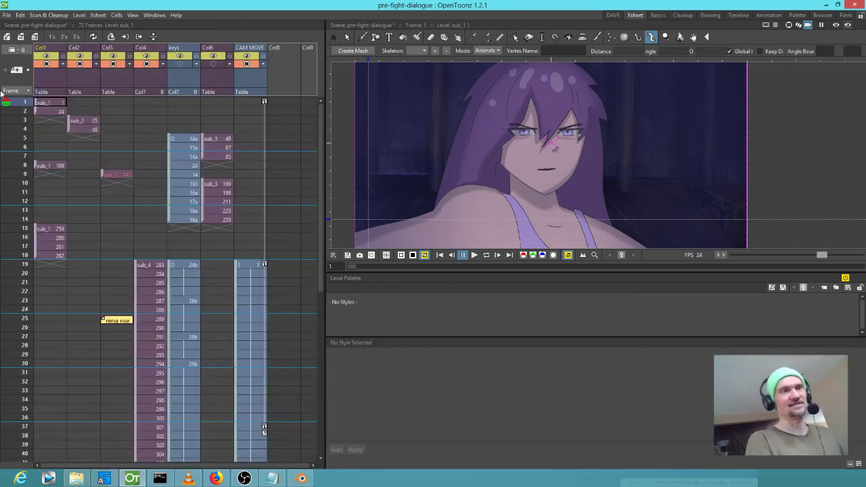
mouse_move(23, 104)
mouse_down()
mouse_move(23, 271)
mouse_move(20, 116)
mouse_move(34, 110)
mouse_up()
click(43, 107)
double_click(42, 107)
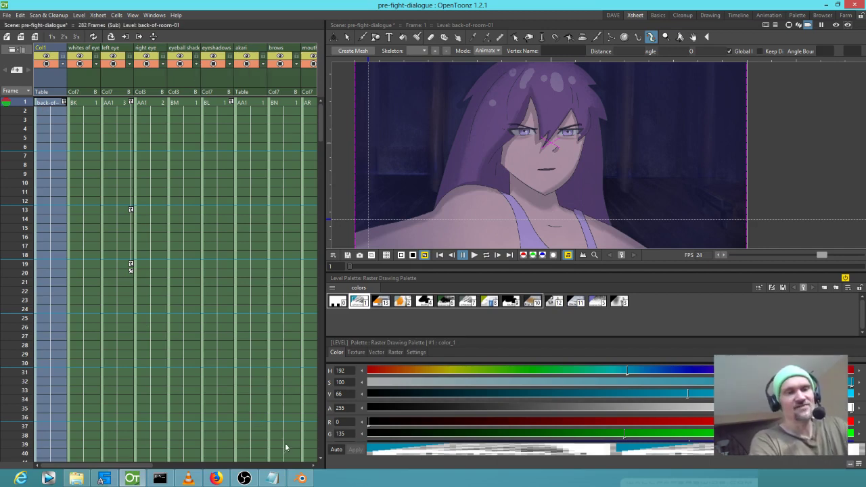
Step: Switch to Blender, return to the camera view, add an armature and place it beside the red outlined shape
click(300, 479)
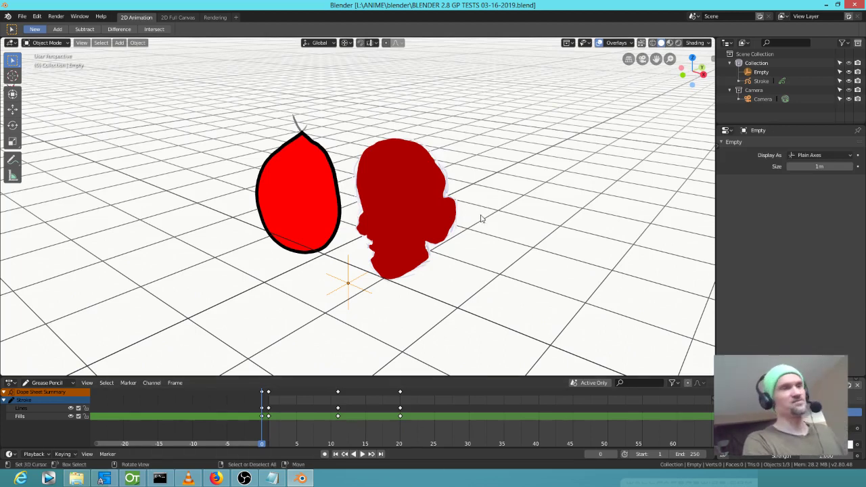
drag(479, 216, 504, 264)
key(KP_0)
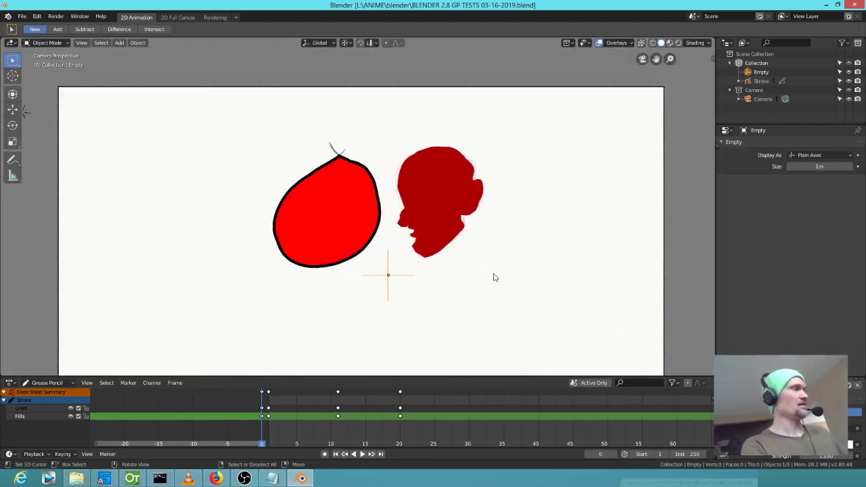
key(shift+a)
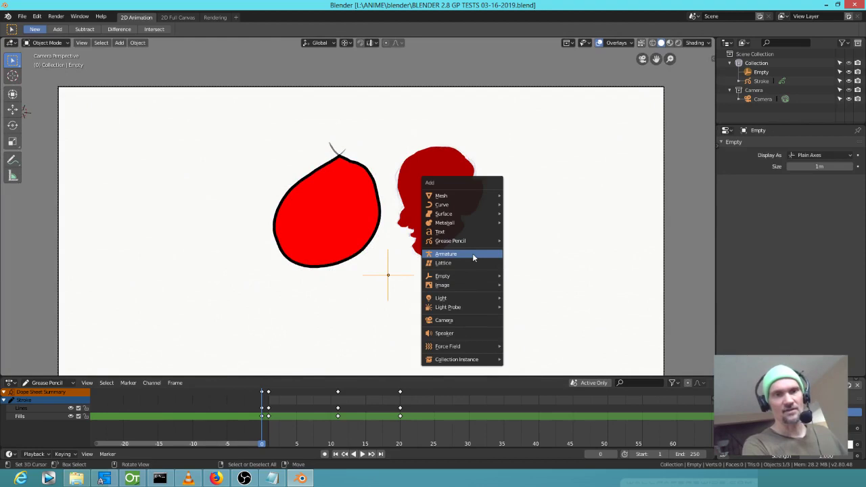
click(473, 254)
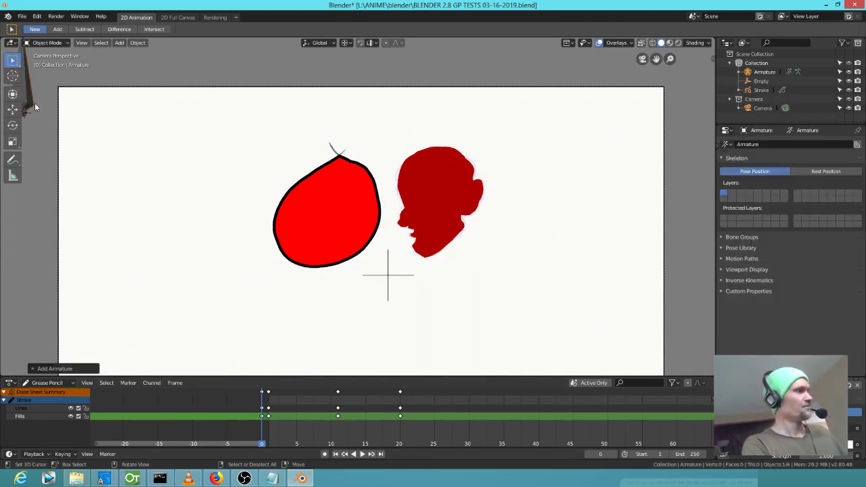
key(g)
click(188, 220)
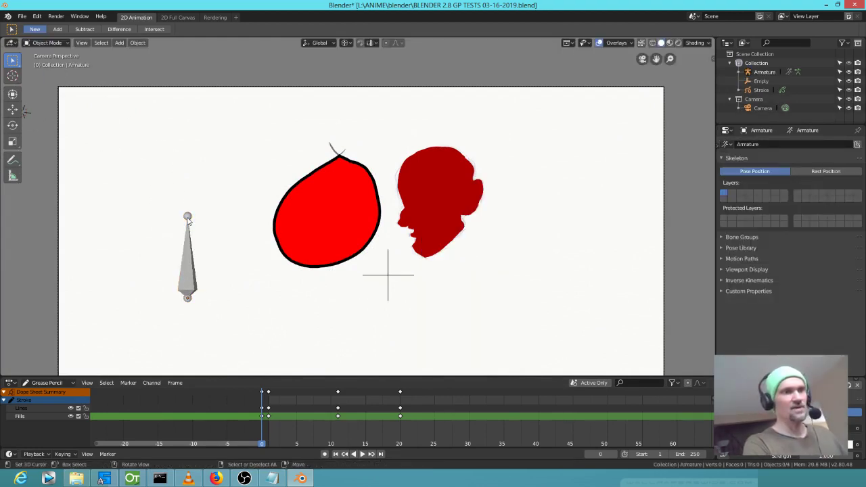
Step: Extrude two more bones upward from the tip of the armature's bone in Edit Mode, forming a three-bone chain
click(188, 218)
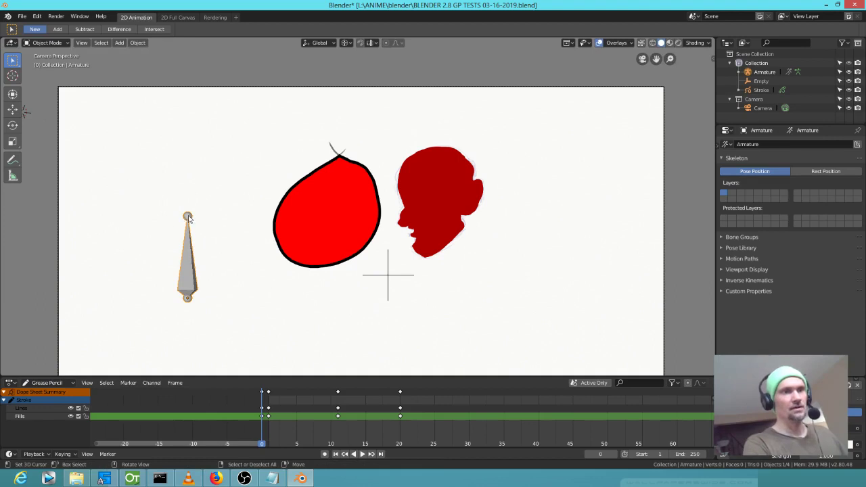
key(ctrl+Tab)
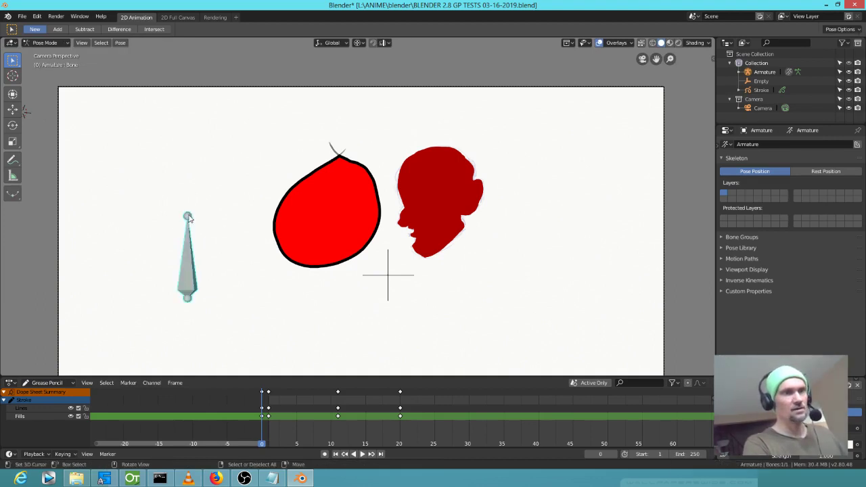
key(Tab)
click(187, 216)
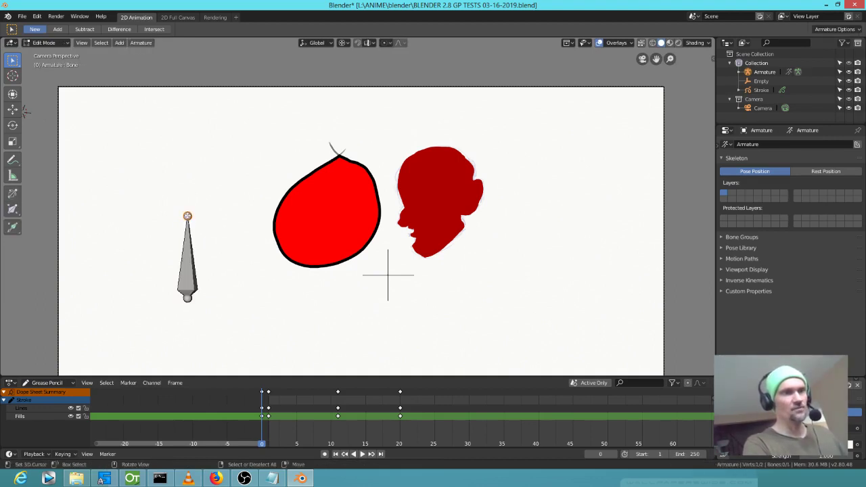
key(e)
click(209, 161)
key(e)
click(191, 126)
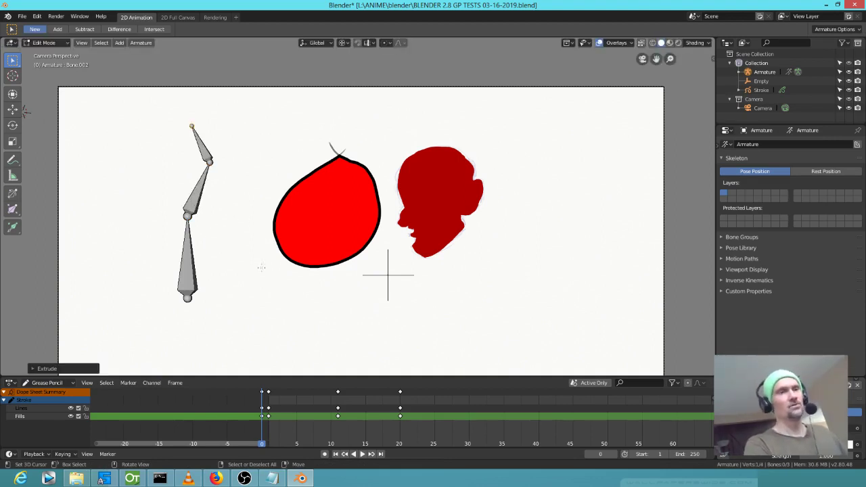
Step: Return to Object Mode, scale the armature down and position it over the red outlined shape
key(ctrl+Tab)
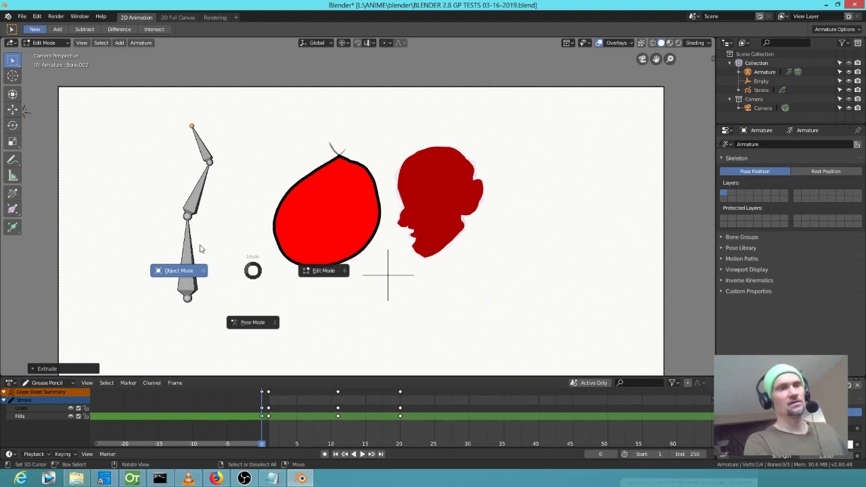
click(190, 270)
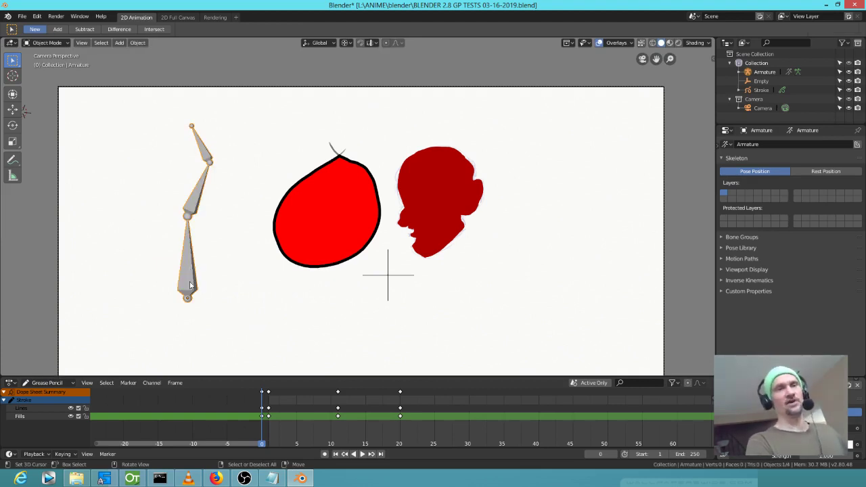
key(g)
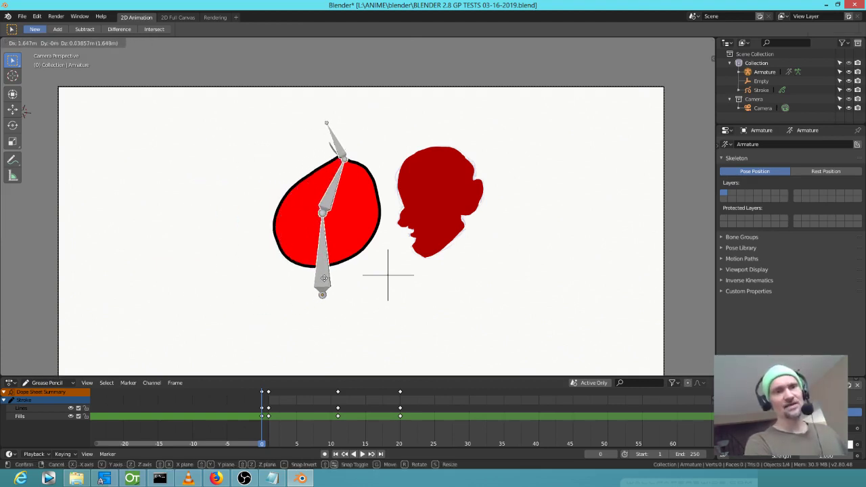
click(324, 278)
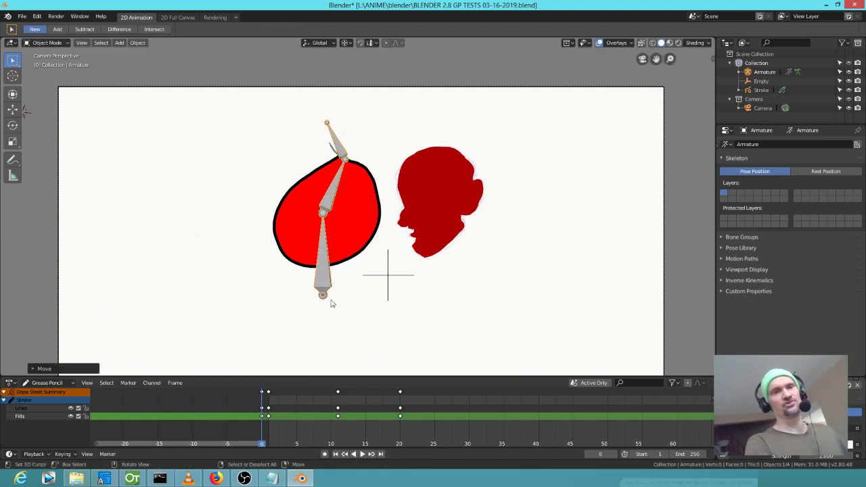
key(s)
click(302, 253)
key(g)
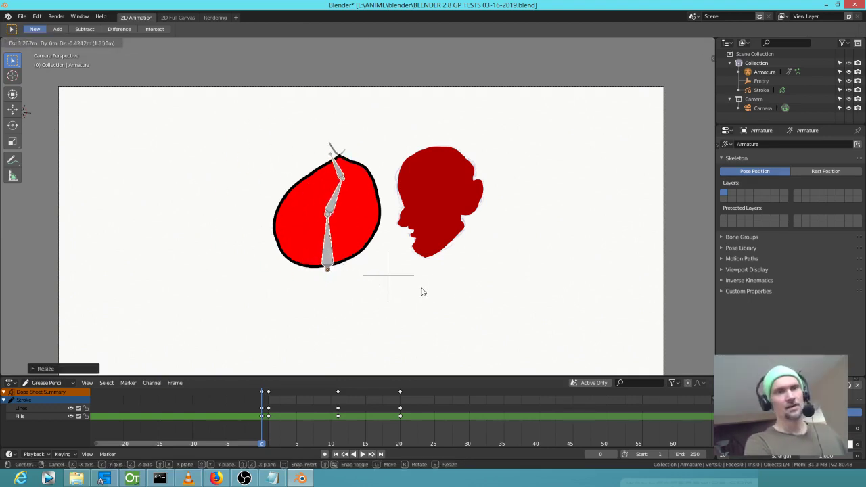
click(419, 288)
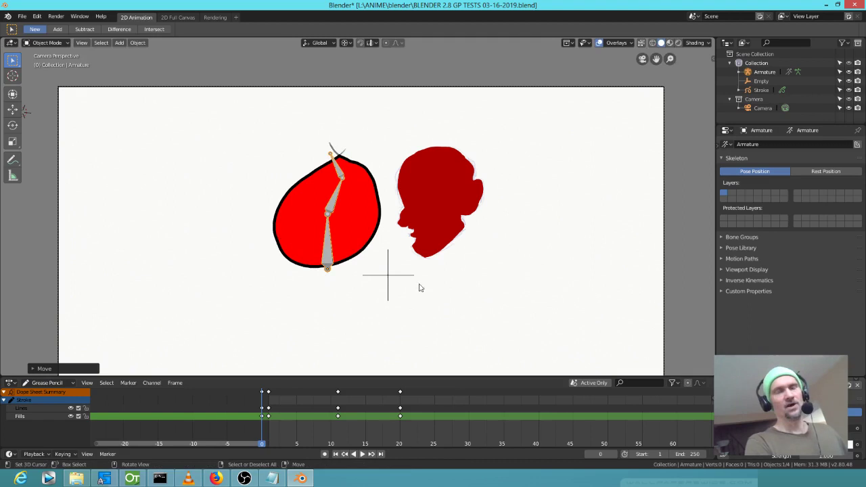
Step: Select the Grease Pencil stroke object and compare the parent settings of its Lines and Fills layers
click(371, 240)
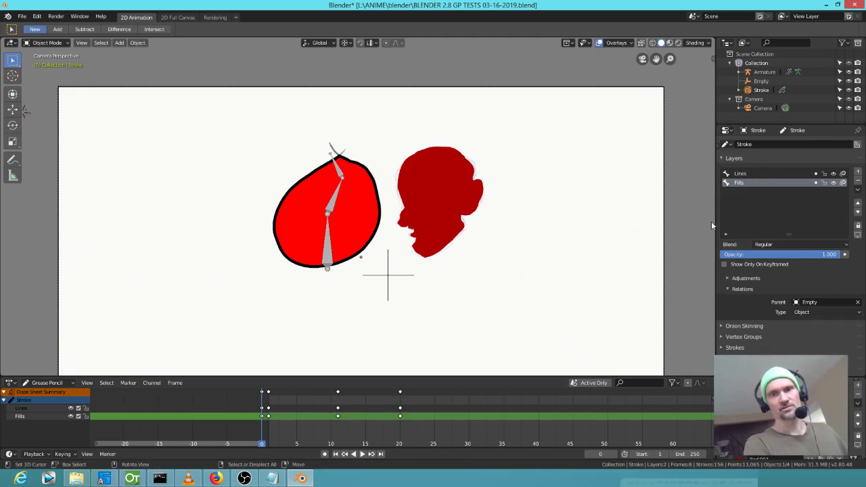
click(758, 174)
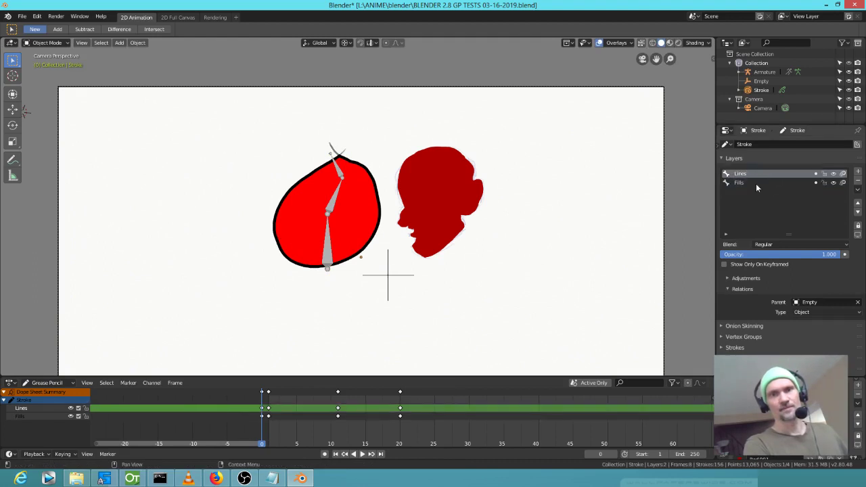
click(756, 183)
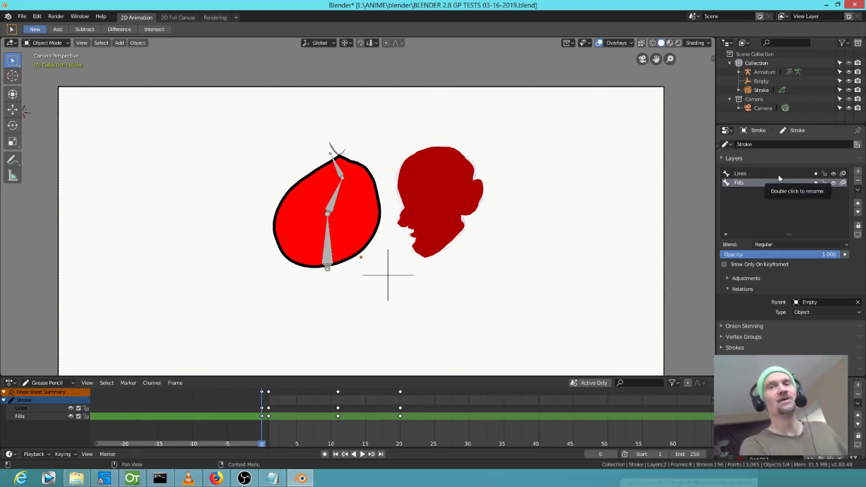
click(774, 173)
click(766, 184)
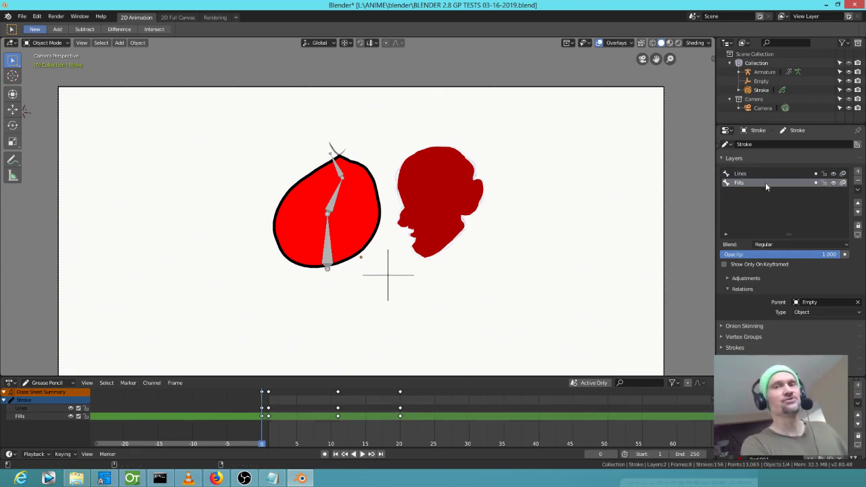
click(763, 173)
click(760, 183)
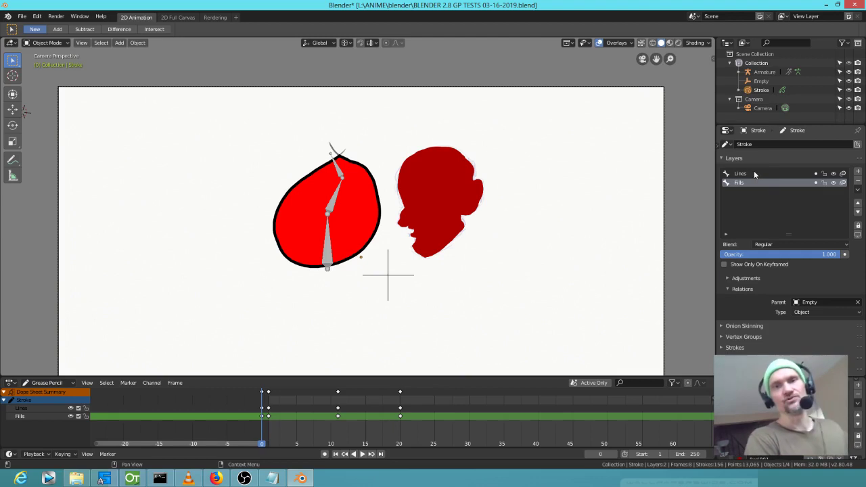
click(754, 173)
click(757, 183)
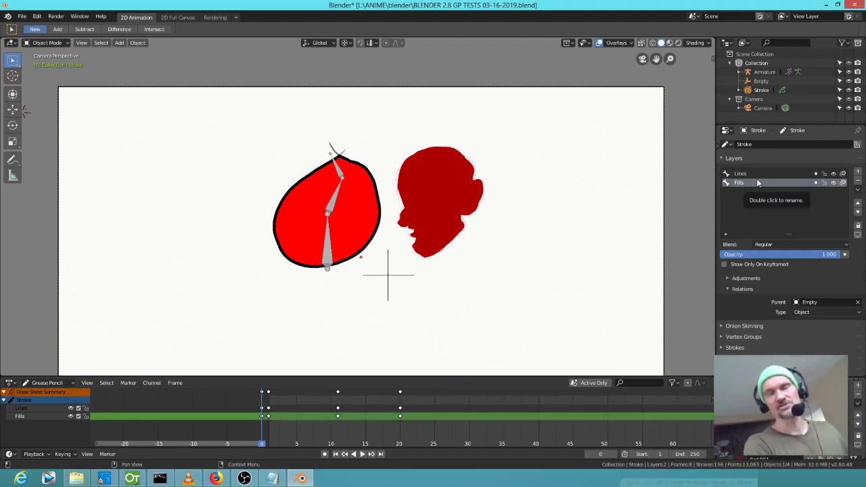
click(785, 174)
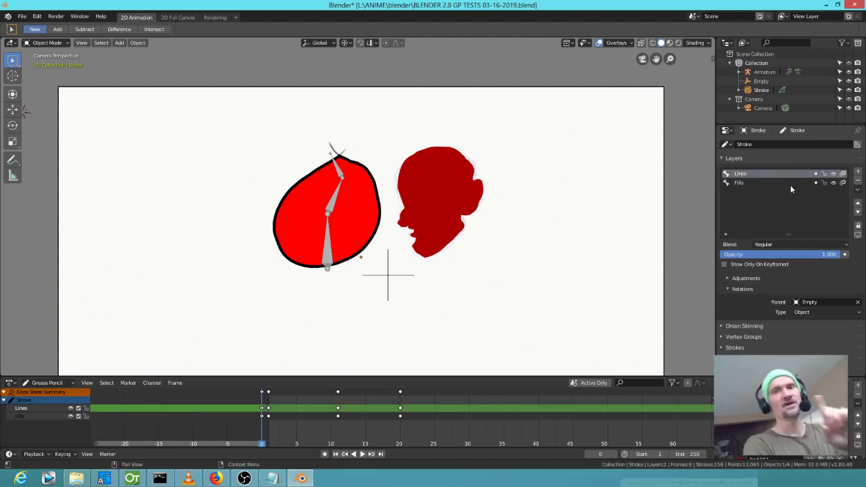
Step: Add a new Grease Pencil layer above Lines and name it SHADOW
click(858, 173)
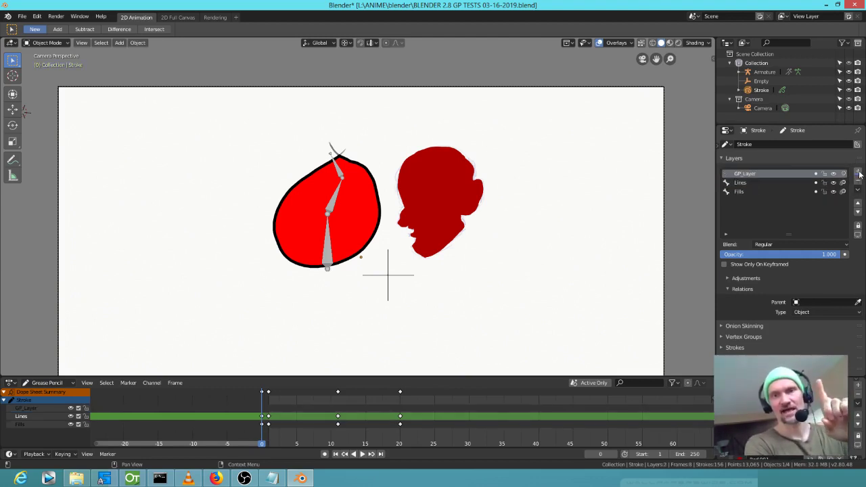
double_click(768, 173)
text(SHADOW)
key(Return)
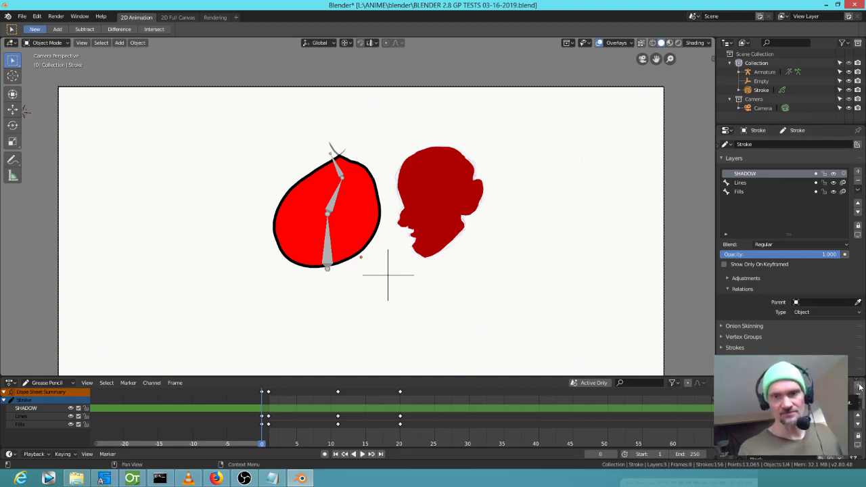
Step: Enlarge the material properties area and assign the existing Black material to the new empty slot
drag(832, 355, 832, 262)
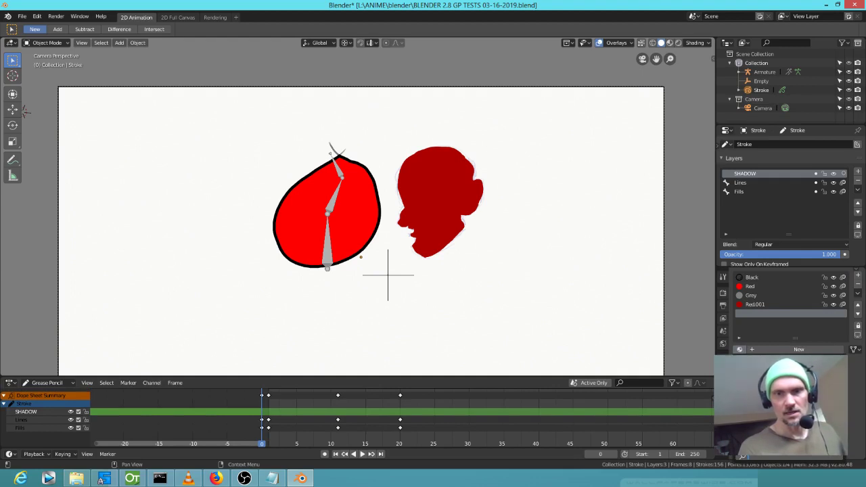
click(739, 349)
click(776, 331)
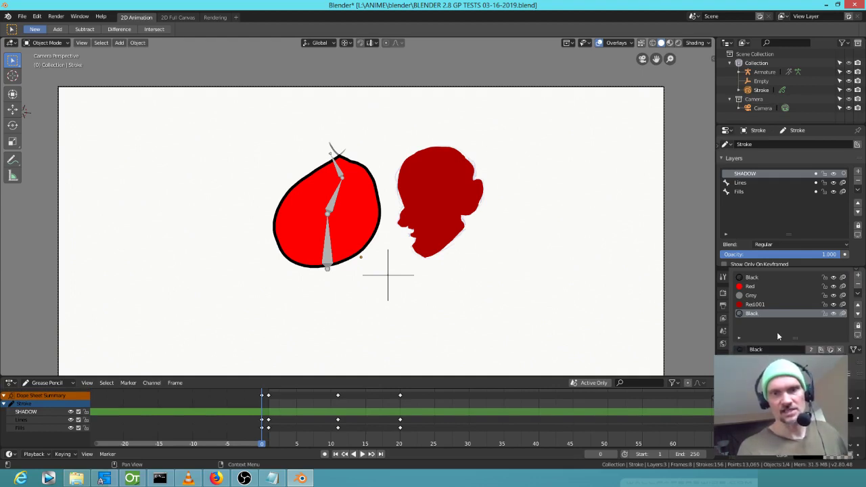
click(774, 278)
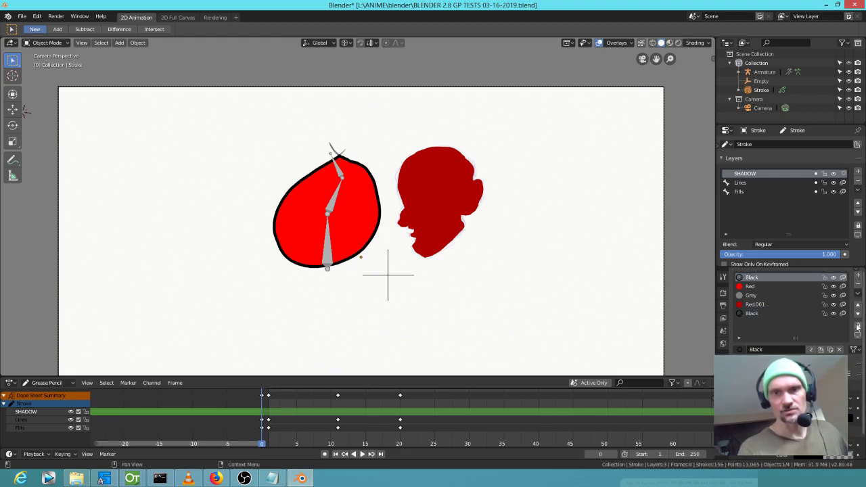
click(831, 350)
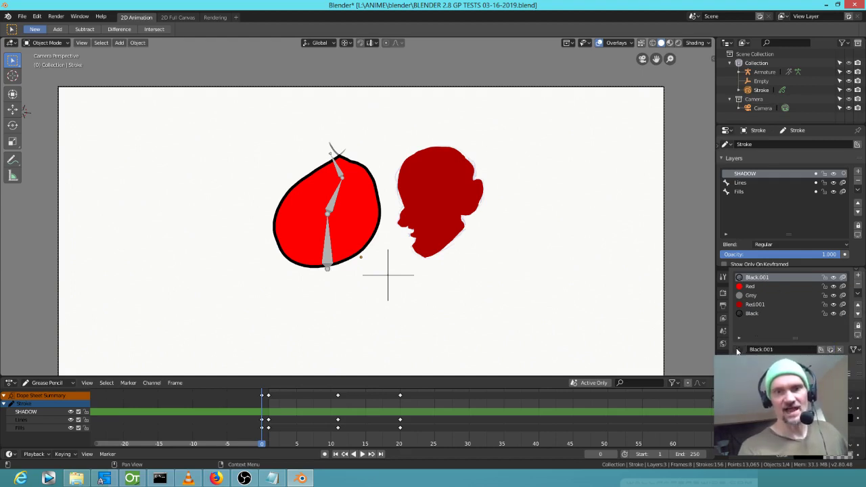
key(ctrl+z)
Step: Make the Black material in the last slot a single-user copy and set its colour to pure black
click(754, 313)
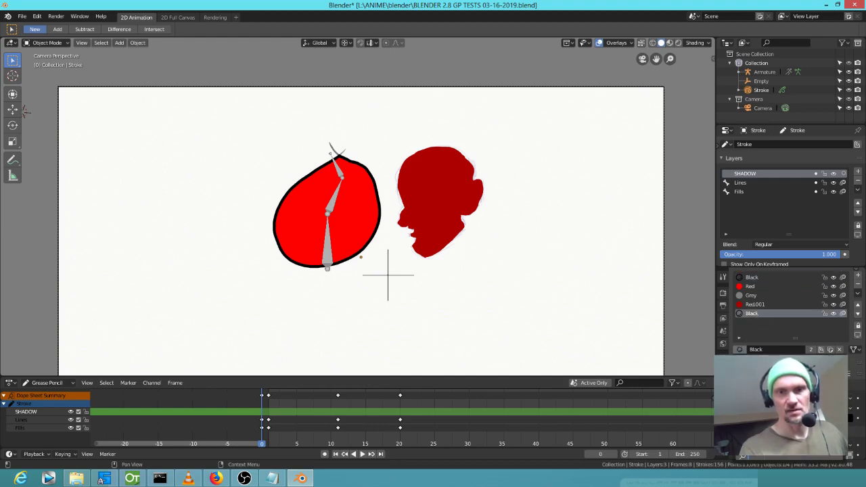
click(810, 349)
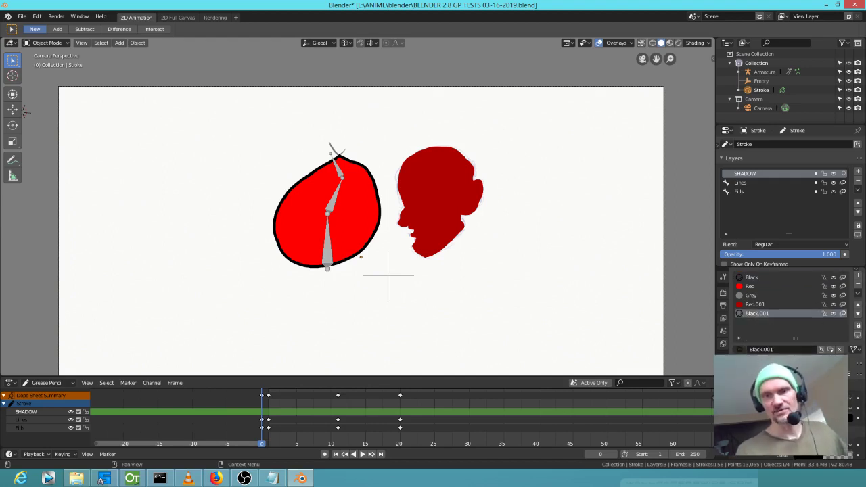
scroll(788, 305, down, 1)
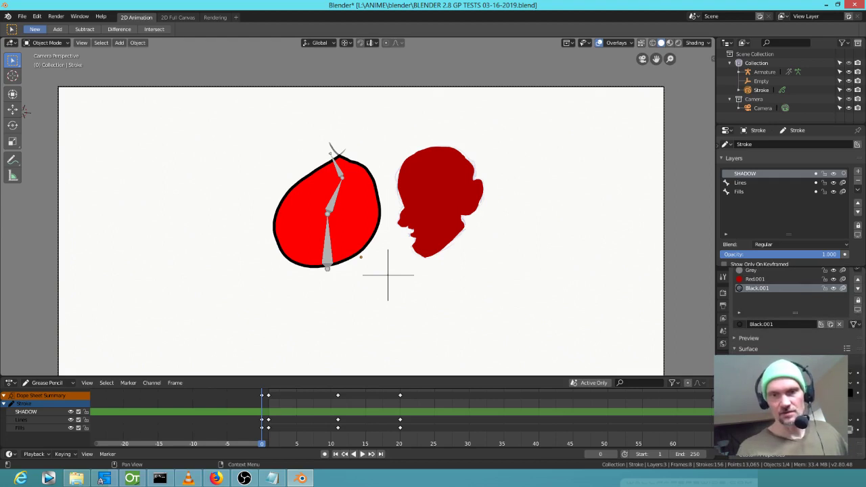
click(805, 333)
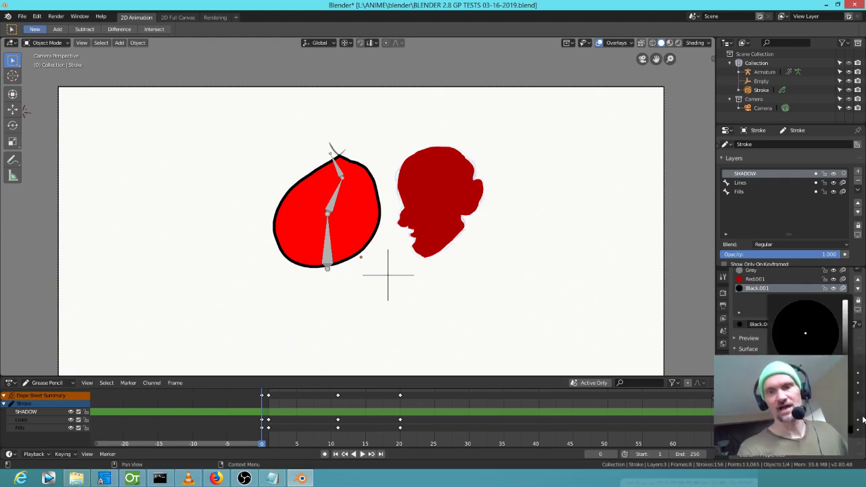
scroll(769, 300, up, 1)
scroll(769, 300, up, 1)
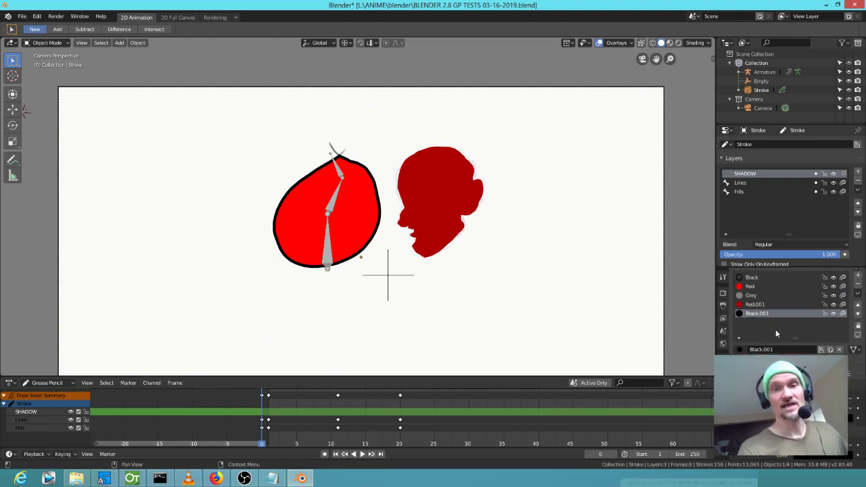
Step: In Draw mode on the SHADOW layer, draw an outline beside the head with Black and a filled shape beside the red form with Black.001
click(772, 276)
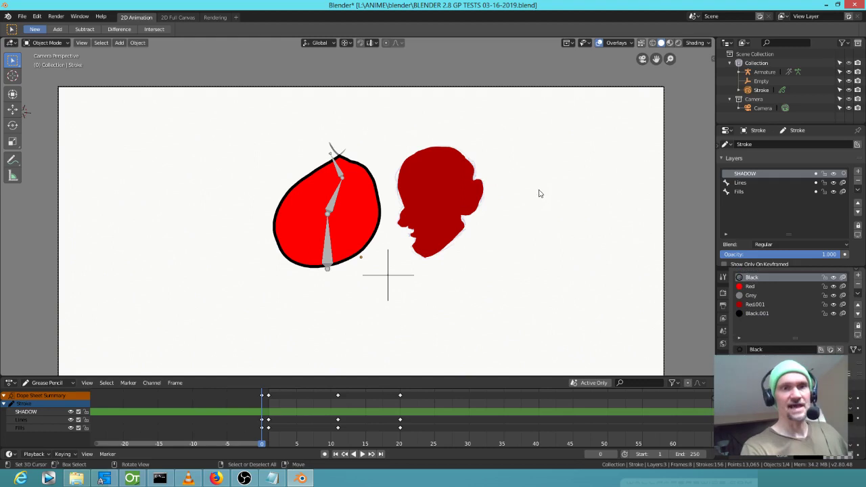
key(ctrl+Tab)
click(533, 139)
mouse_move(571, 166)
mouse_down()
mouse_move(475, 265)
mouse_move(579, 292)
mouse_move(604, 188)
mouse_move(575, 140)
mouse_up()
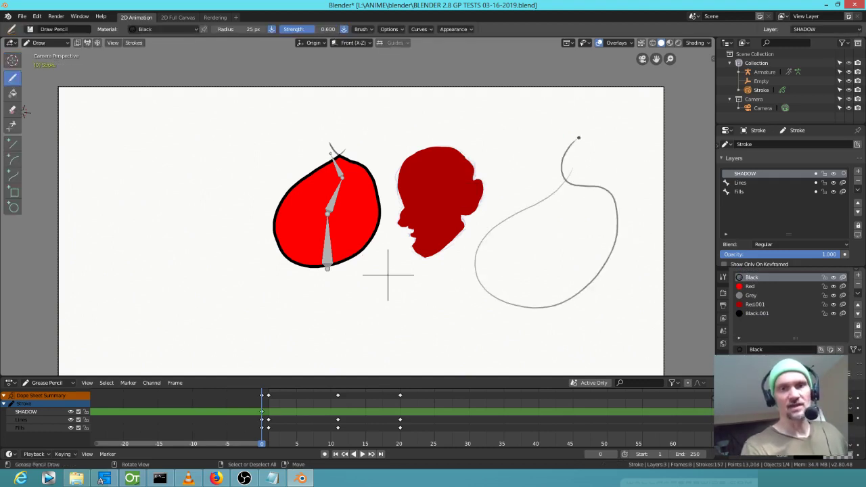
click(758, 313)
mouse_move(207, 168)
mouse_down()
mouse_move(129, 279)
mouse_move(233, 292)
mouse_move(265, 196)
mouse_move(226, 139)
mouse_move(187, 126)
mouse_move(197, 169)
mouse_up()
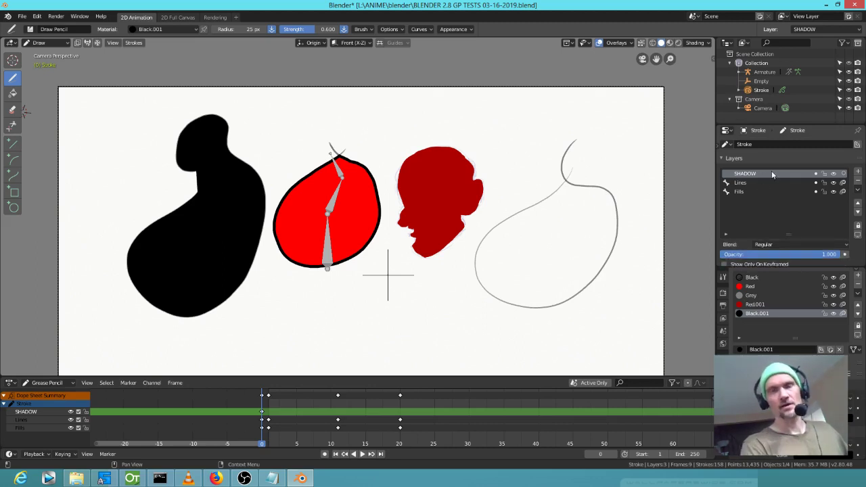
Step: Toggle the SHADOW layer's visibility off and on, and enable its mask option to clip its strokes to the layers below
click(835, 175)
click(835, 175)
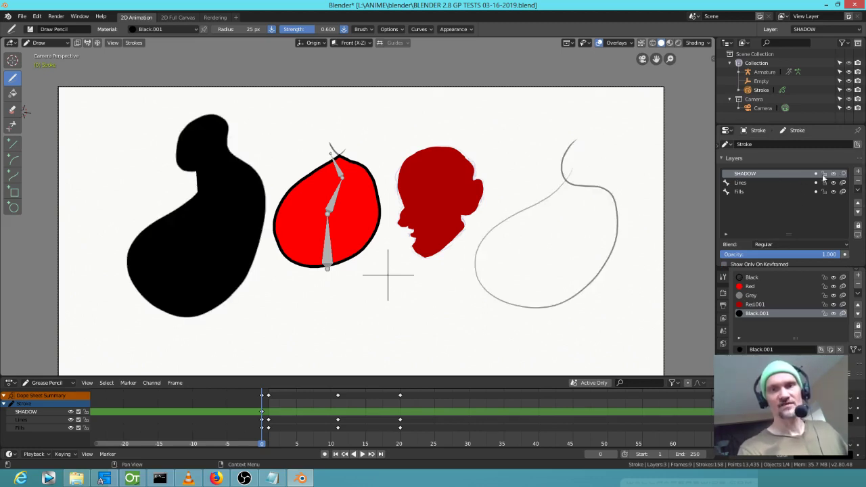
click(816, 175)
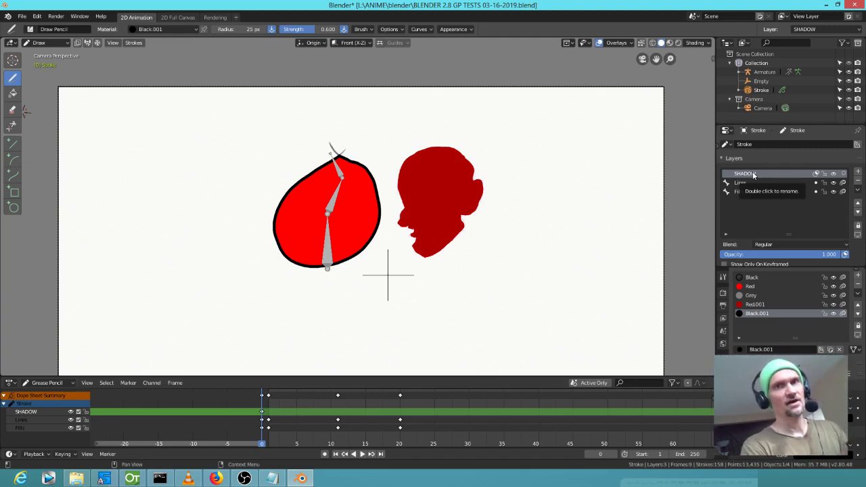
Step: Draw a closed shadow shape over the outer side of the bright red form on the SHADOW layer
mouse_move(357, 143)
mouse_down()
mouse_move(342, 157)
mouse_move(359, 201)
mouse_move(323, 292)
mouse_move(393, 203)
mouse_move(358, 144)
mouse_up()
drag(387, 274, 372, 202)
key(Escape)
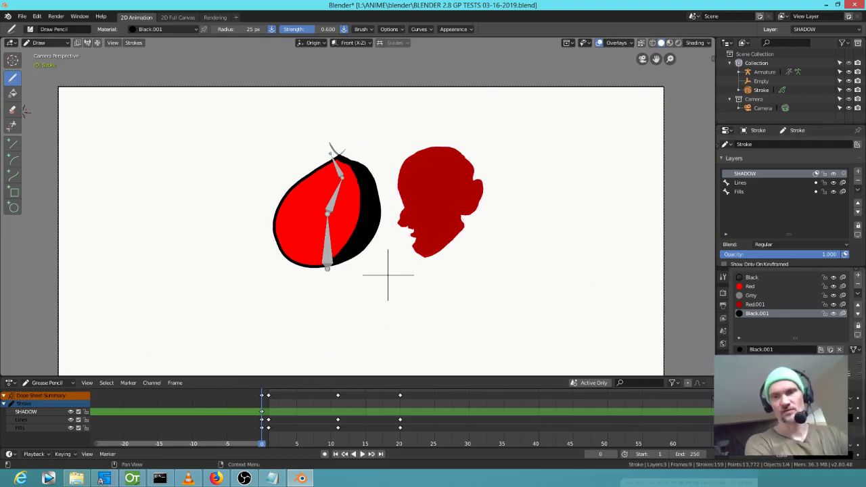
Step: Lower the opacity of the Black.001 material's colour so the shadow becomes semi-transparent
scroll(784, 304, down, 1)
click(832, 369)
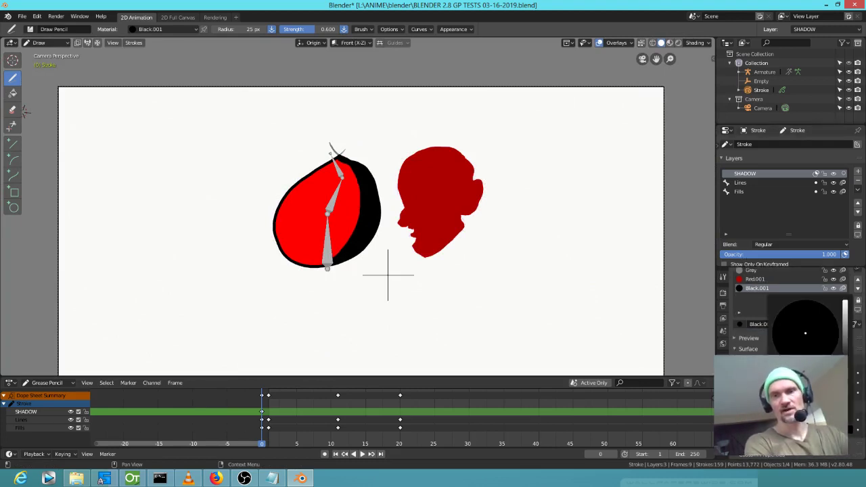
mouse_move(848, 369)
mouse_down()
mouse_move(838, 385)
mouse_move(838, 376)
mouse_up()
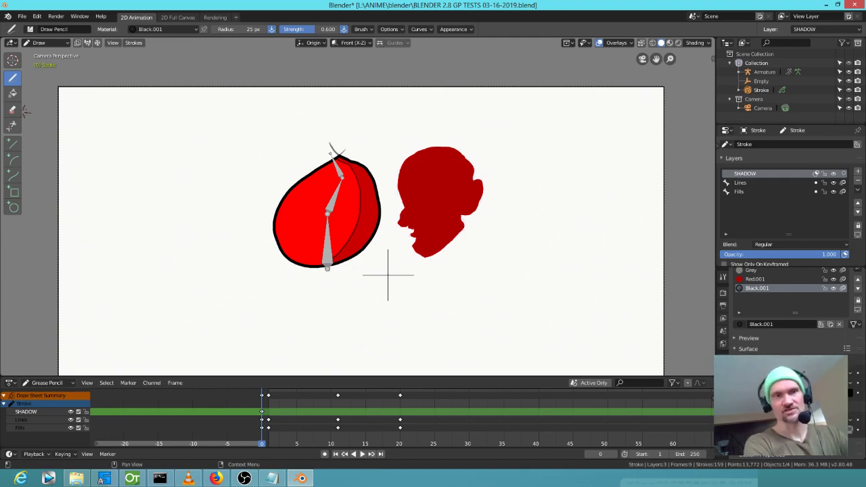
Step: Inspect the shadow's edge up close and draw a second, narrower shadow overlapping it along the outer edge of the bright red form
scroll(358, 184, up, 6)
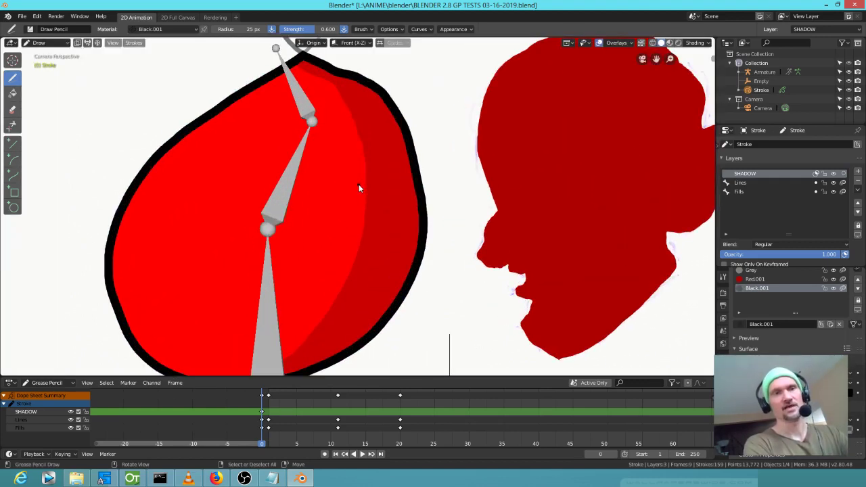
scroll(379, 203, down, 7)
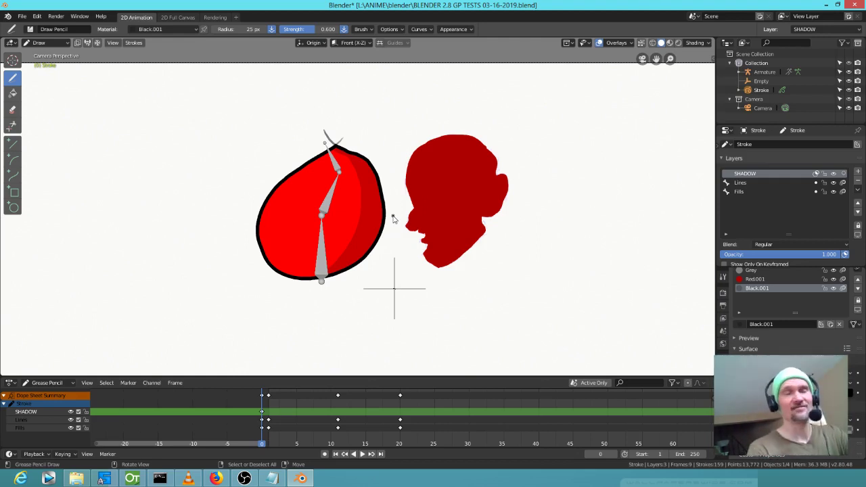
drag(379, 144, 372, 196)
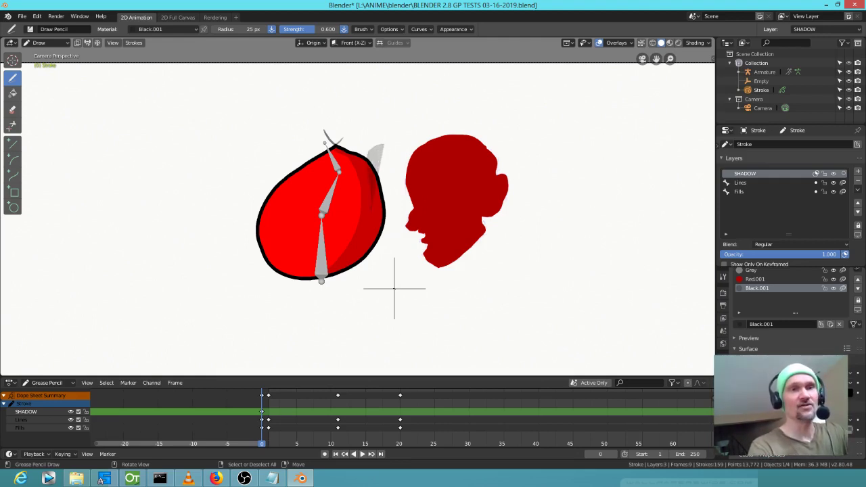
mouse_move(357, 269)
mouse_down()
mouse_move(394, 261)
mouse_move(391, 157)
mouse_up()
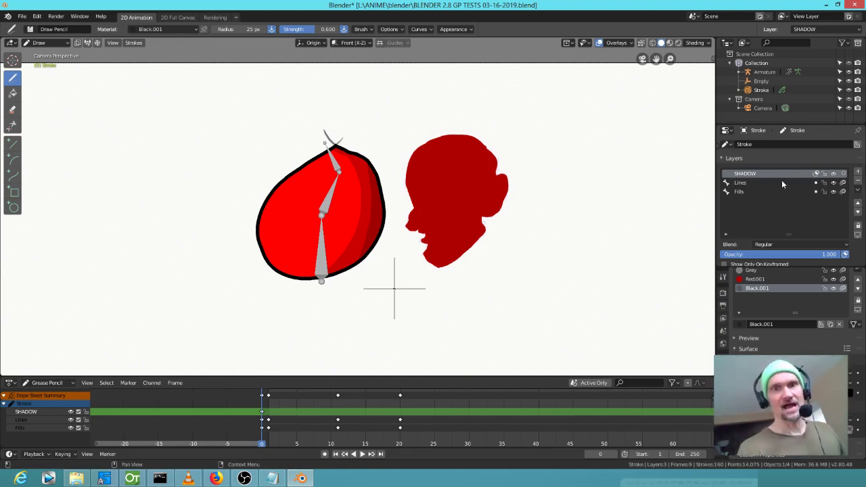
Step: Add a Grease Pencil layer above Fills and draw a long filled shape across the lower part of both figures with the Red.001 material
click(761, 192)
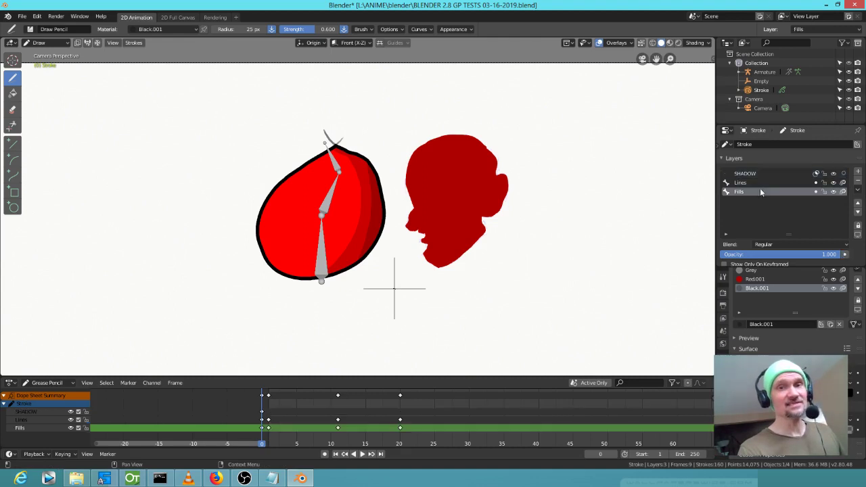
click(858, 172)
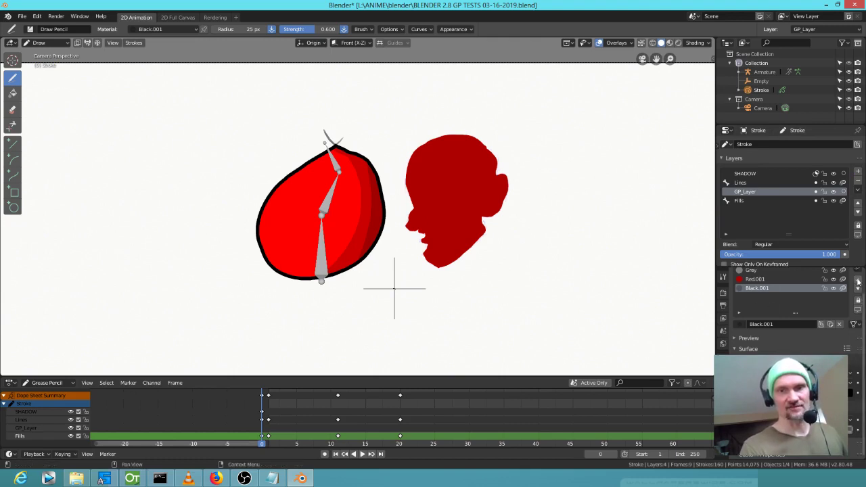
drag(796, 310, 796, 338)
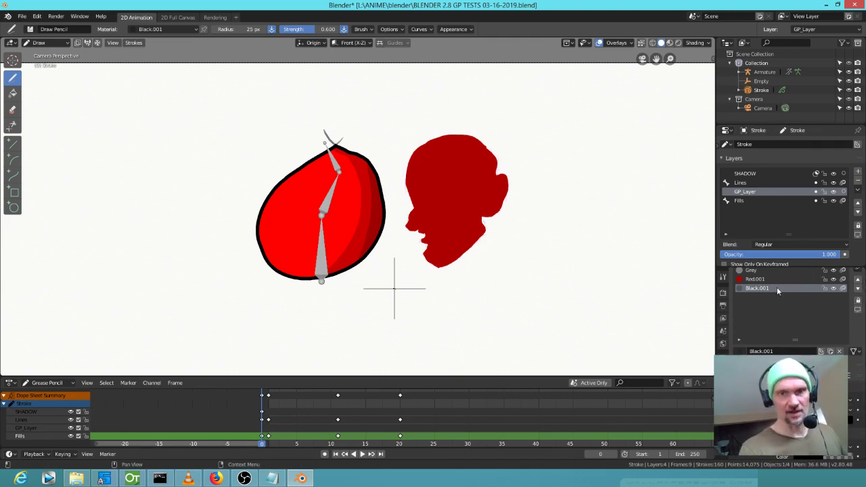
ctrl+scroll(781, 299, up, 3)
ctrl+scroll(787, 298, up, 1)
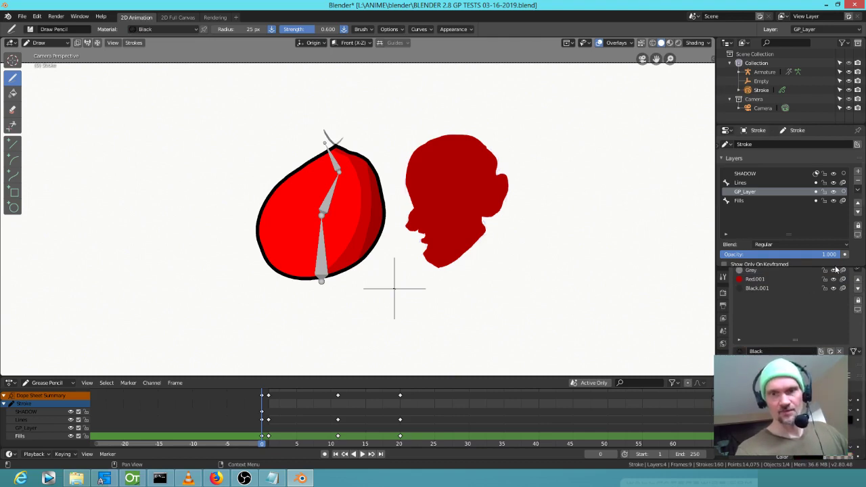
scroll(785, 294, up, 3)
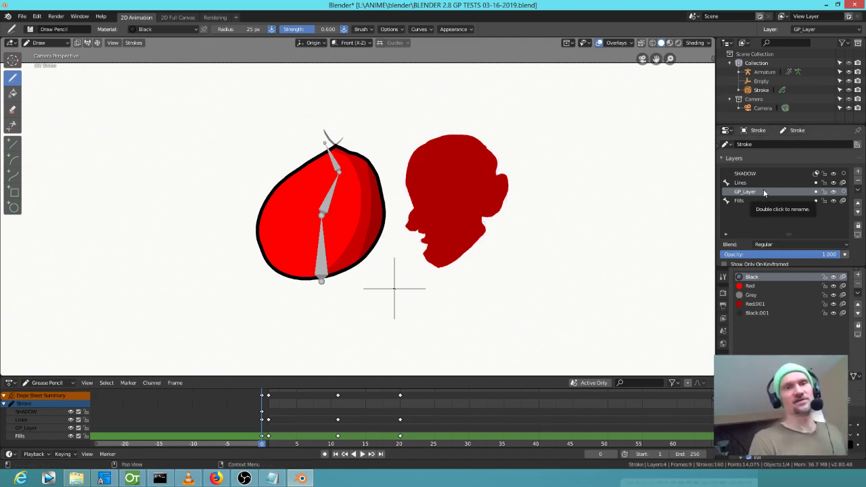
click(765, 305)
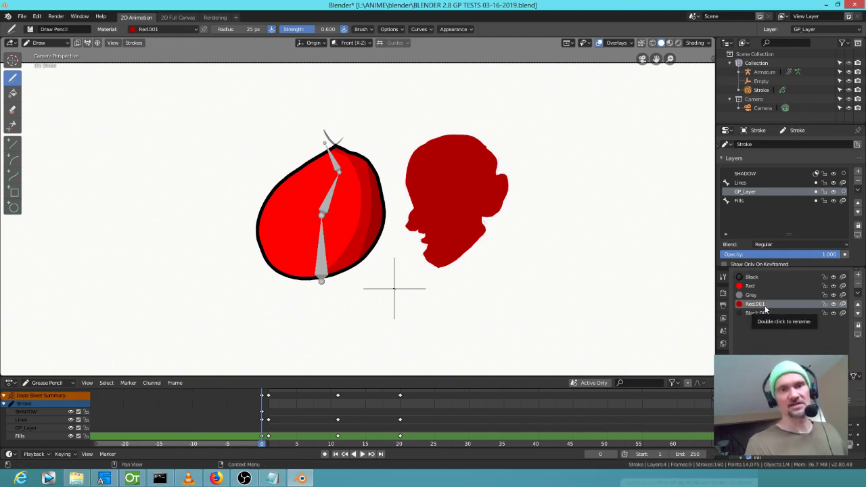
mouse_move(451, 294)
mouse_down()
mouse_move(521, 248)
mouse_move(467, 234)
mouse_move(436, 291)
mouse_move(372, 247)
mouse_move(140, 255)
mouse_move(144, 312)
mouse_move(379, 318)
mouse_move(449, 296)
mouse_up()
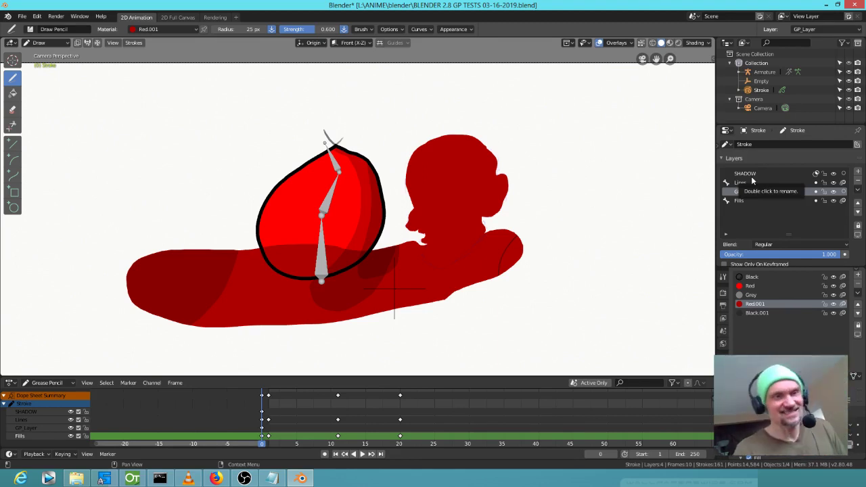
Step: Switch to OpenToonz to look at the character scene for comparison, and return to Blender
click(132, 478)
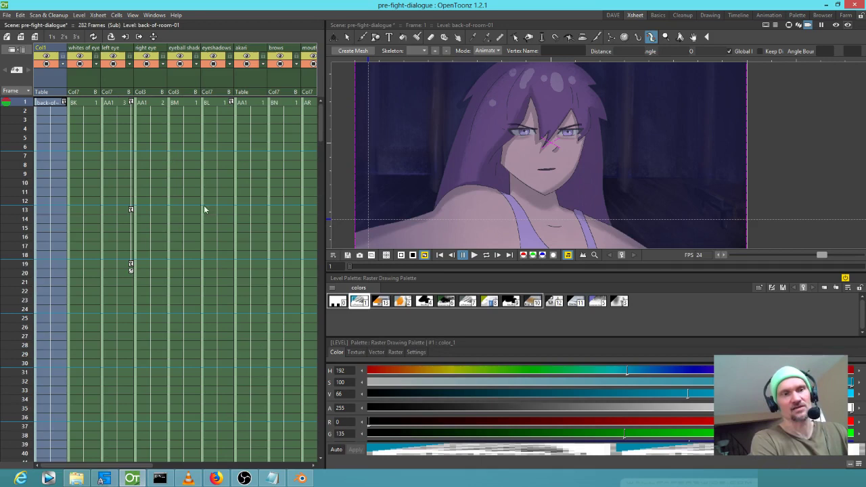
click(301, 478)
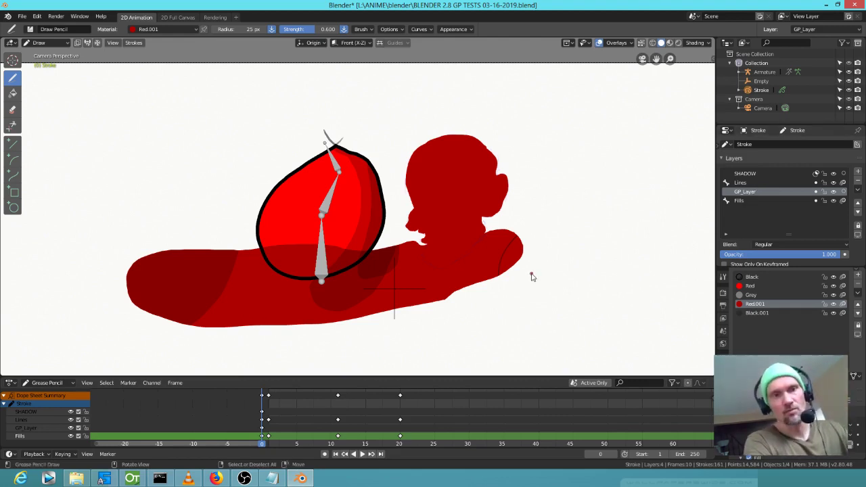
Step: Hide the new GP_Layer layer, toggle the Fills layer's visibility off and on, and make Fills the active layer
click(833, 192)
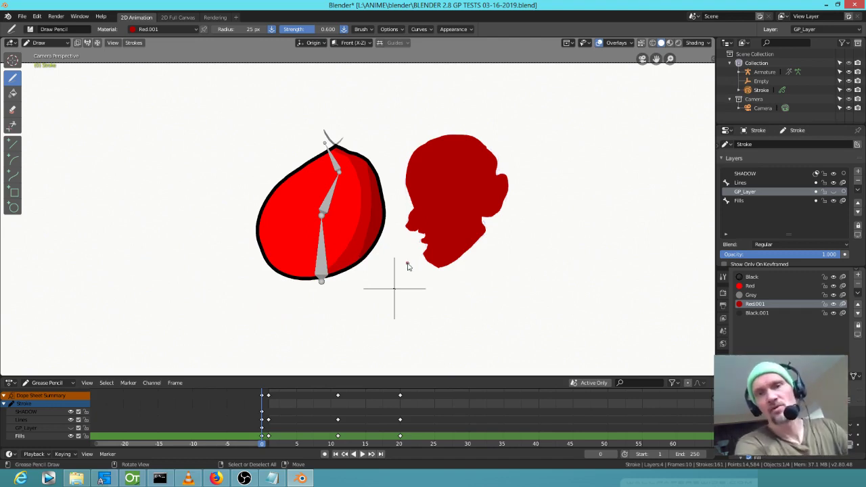
click(833, 202)
click(832, 201)
click(799, 201)
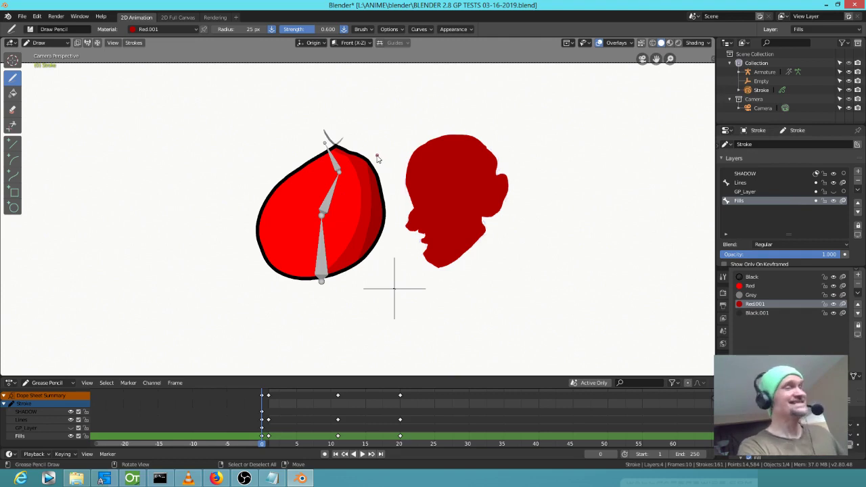
Step: In Object Mode, select the Armature and the Stroke object and try to parent them using the Object option
key(ctrl+Tab)
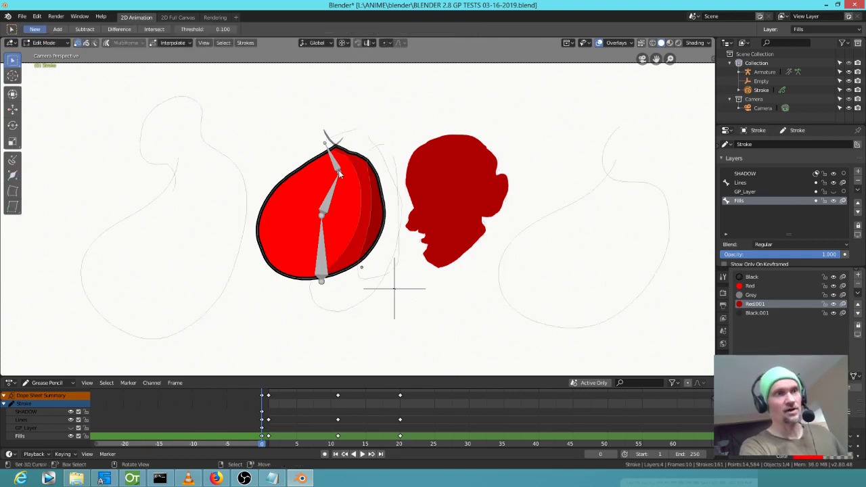
click(338, 170)
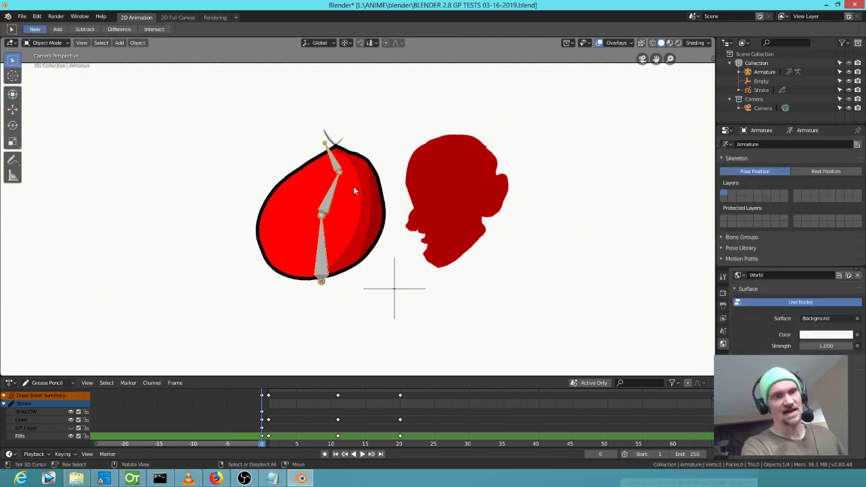
click(382, 198)
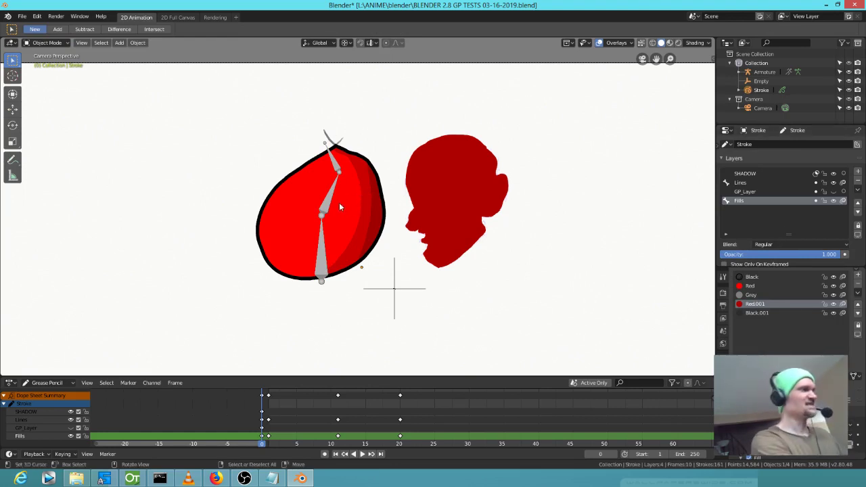
key(ctrl+p)
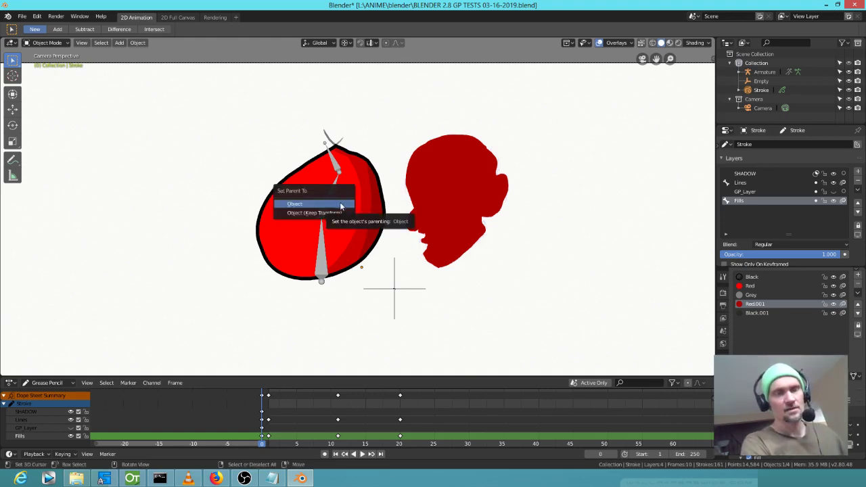
click(324, 204)
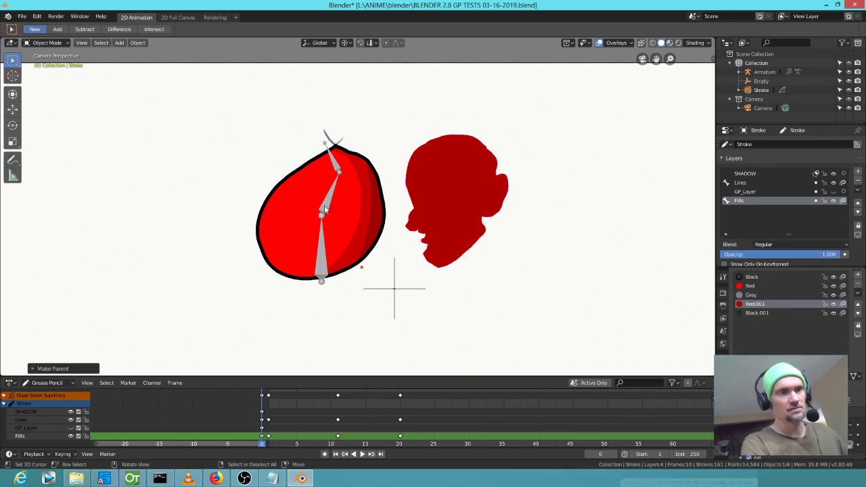
Step: Reselect the Stroke object, enlarge the layer properties area and set the Fills layer's parent to Armature
click(321, 208)
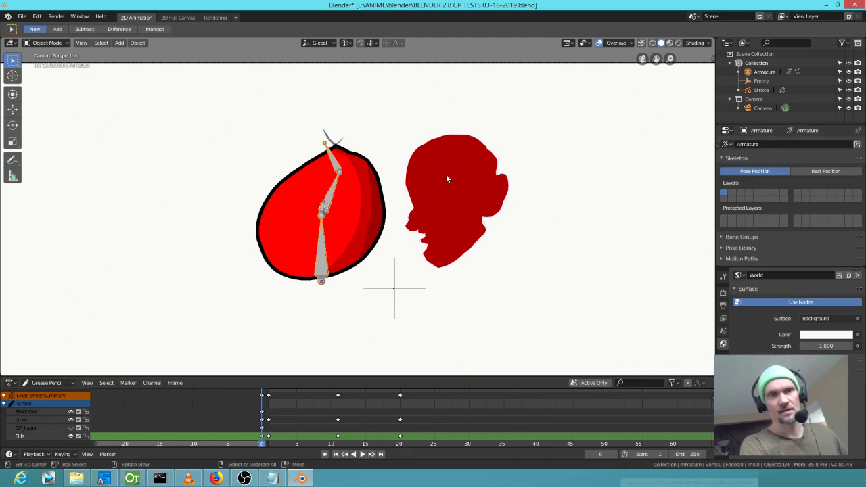
click(357, 205)
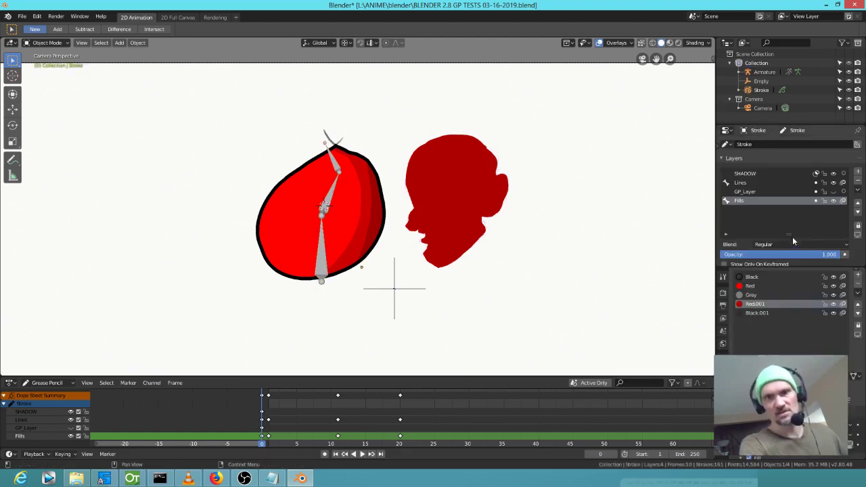
drag(788, 270, 794, 353)
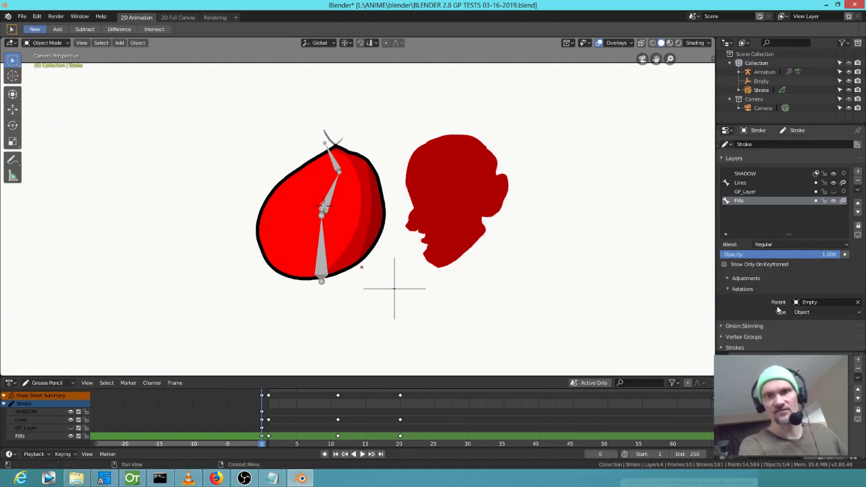
click(798, 302)
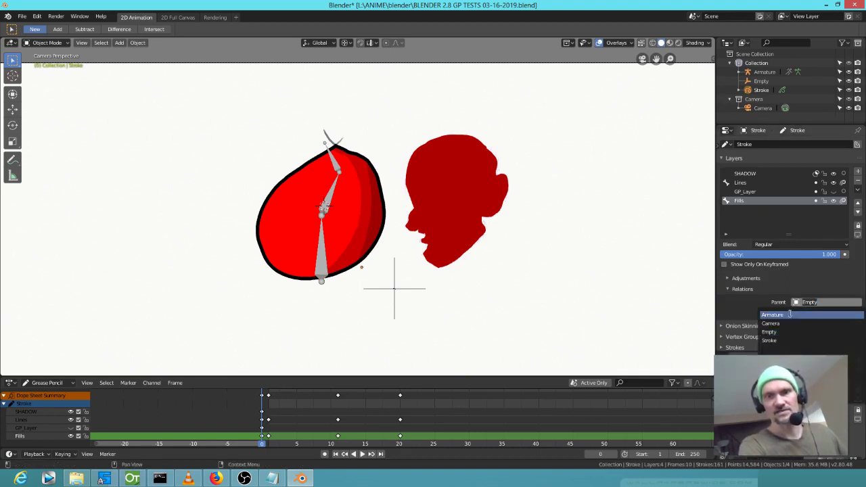
click(783, 315)
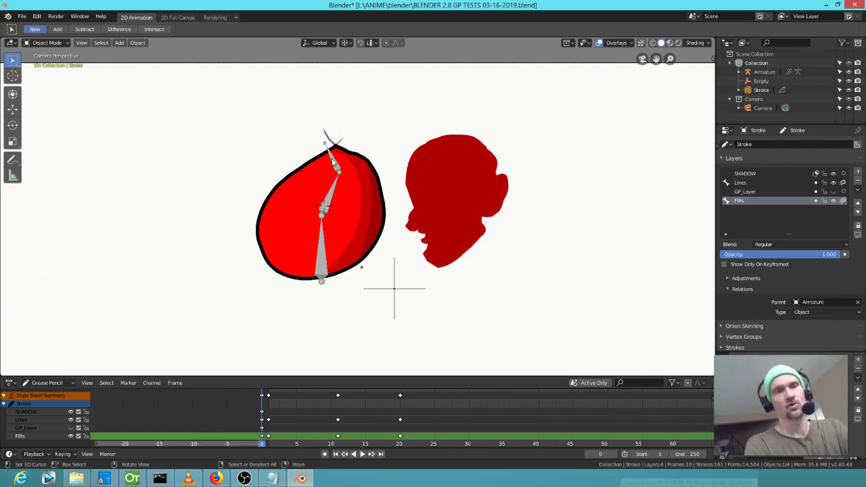
Step: Reselect the Stroke object, enlarge its properties area and expand the Vertex Groups settings
click(331, 199)
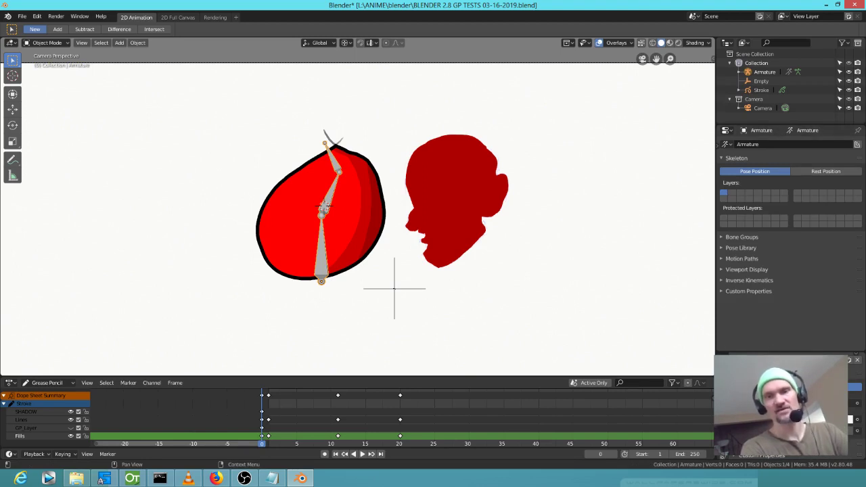
drag(772, 350, 776, 319)
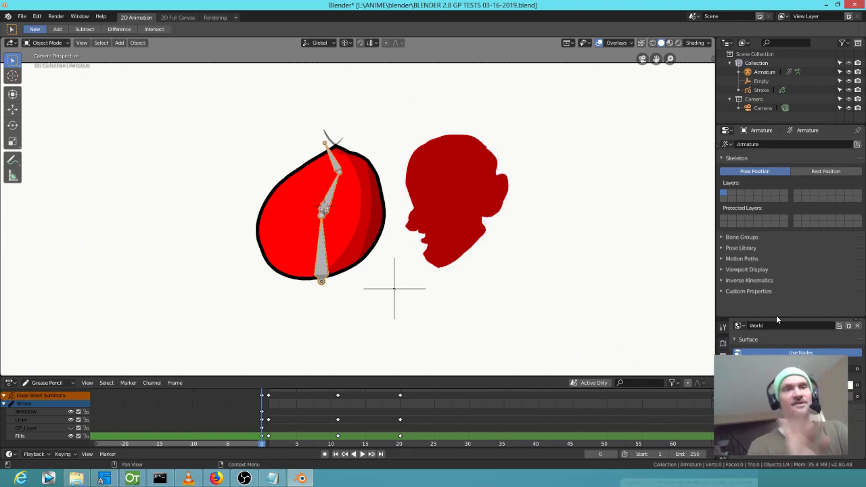
click(332, 228)
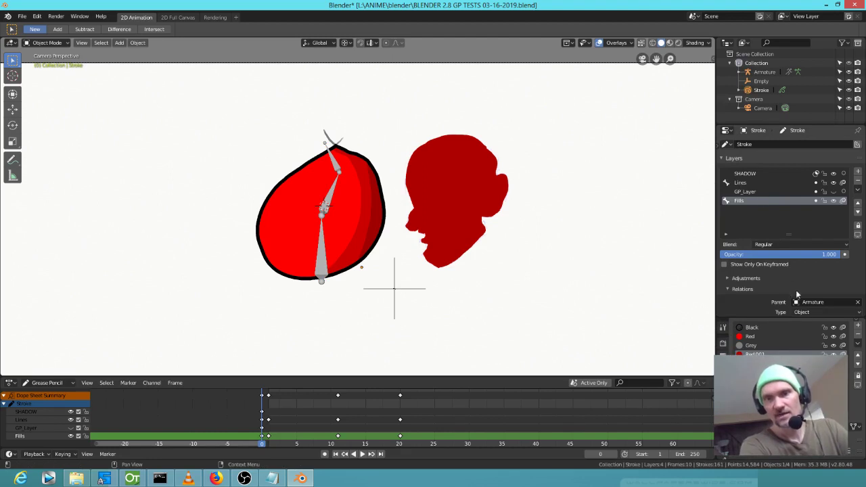
drag(793, 319, 793, 426)
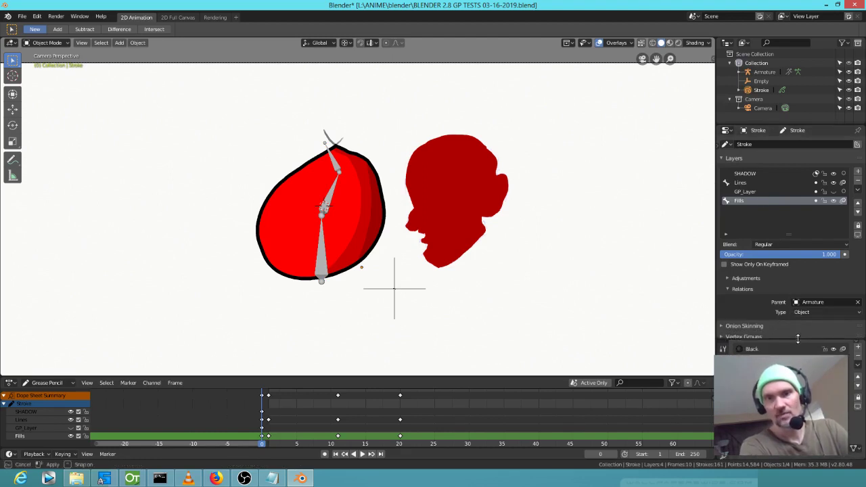
click(725, 338)
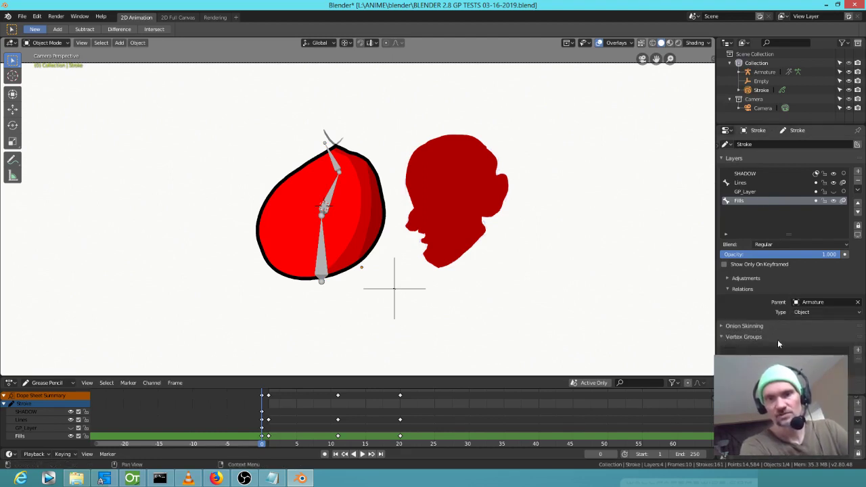
scroll(804, 328, down, 1)
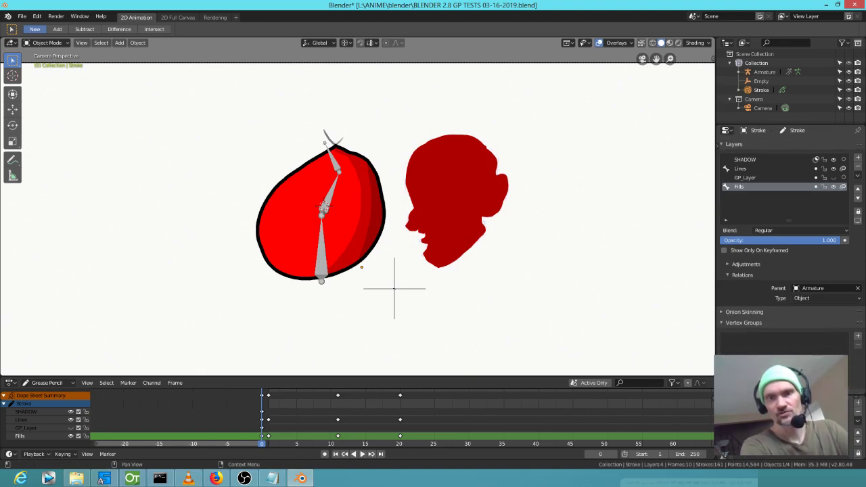
Step: In Edit Mode, select the upper points of the strokes around the red shape and assign them to a new vertex group
click(352, 156)
click(347, 165)
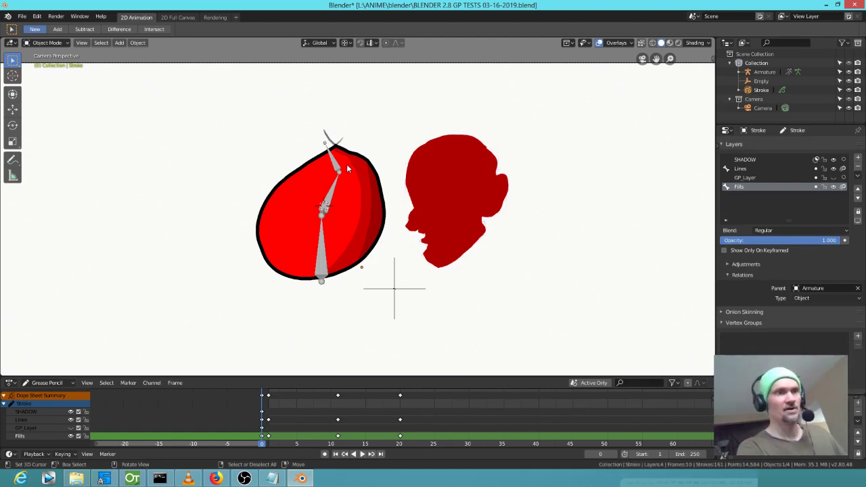
key(Tab)
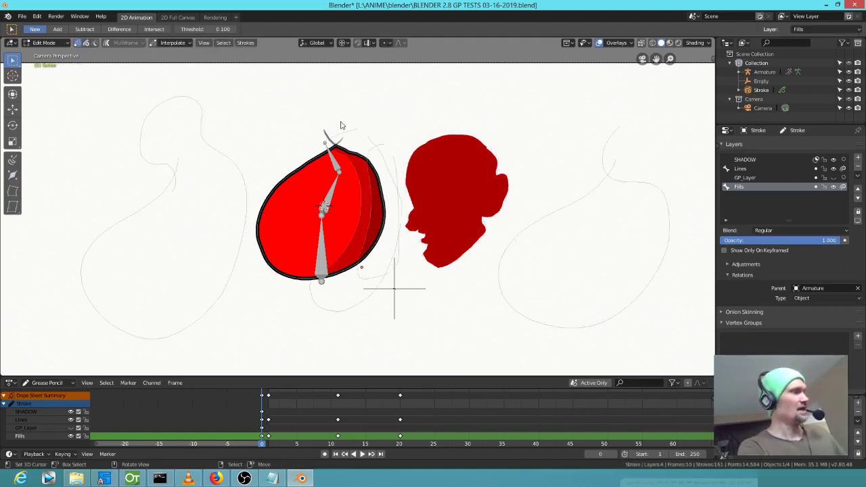
mouse_move(242, 123)
mouse_down()
mouse_move(329, 145)
mouse_move(401, 197)
mouse_up()
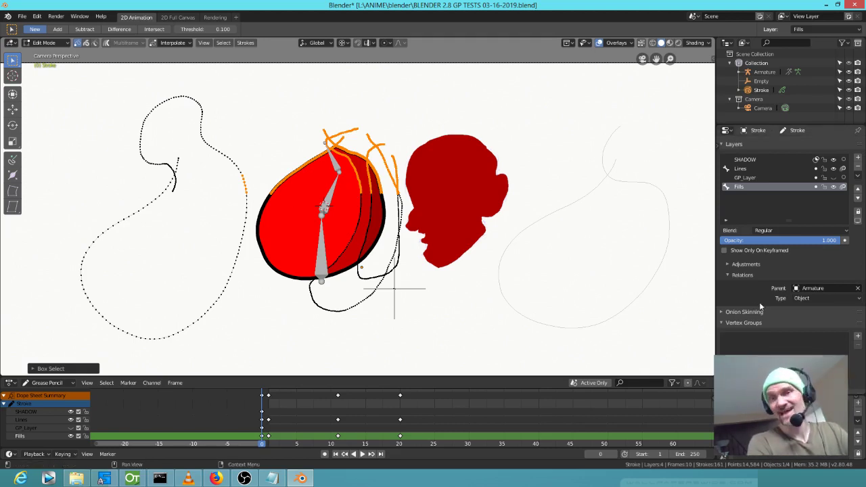
click(857, 337)
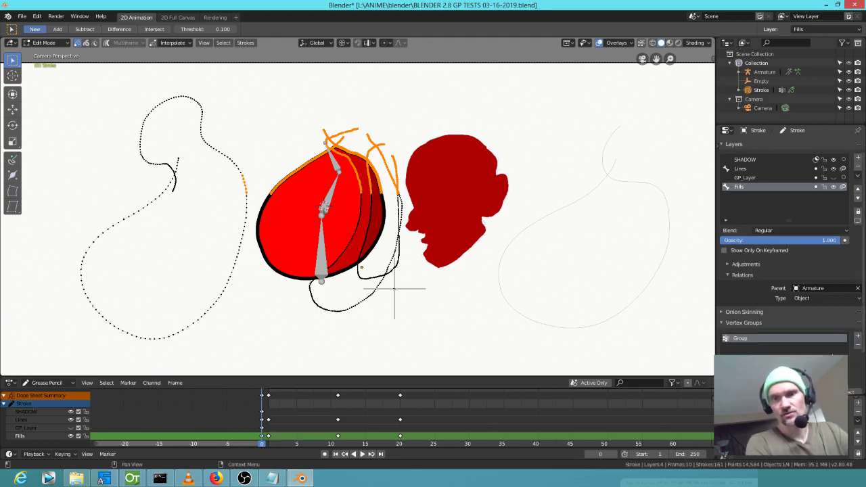
scroll(842, 347, down, 2)
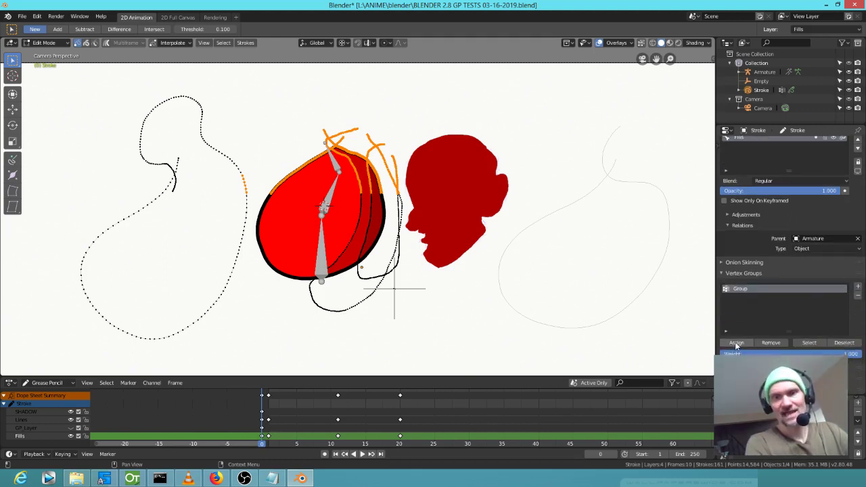
click(737, 343)
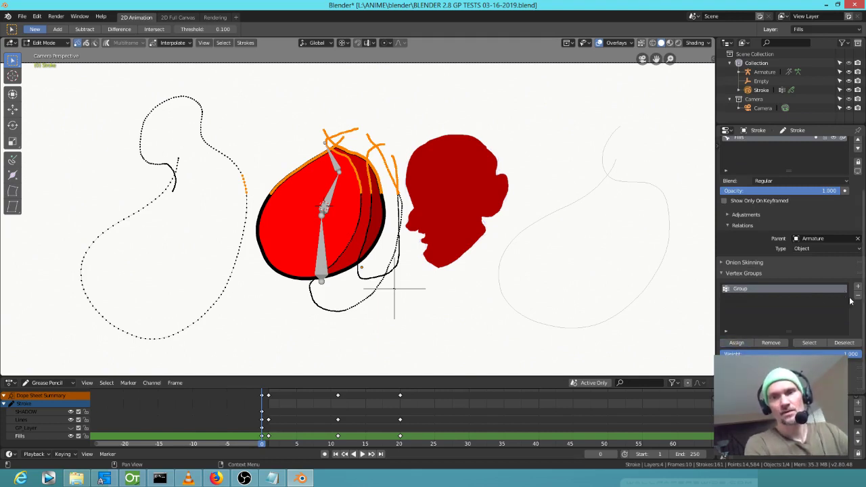
Step: Add two more vertex groups and assign the points in the middle band of the strokes to Group.001
click(858, 289)
click(858, 288)
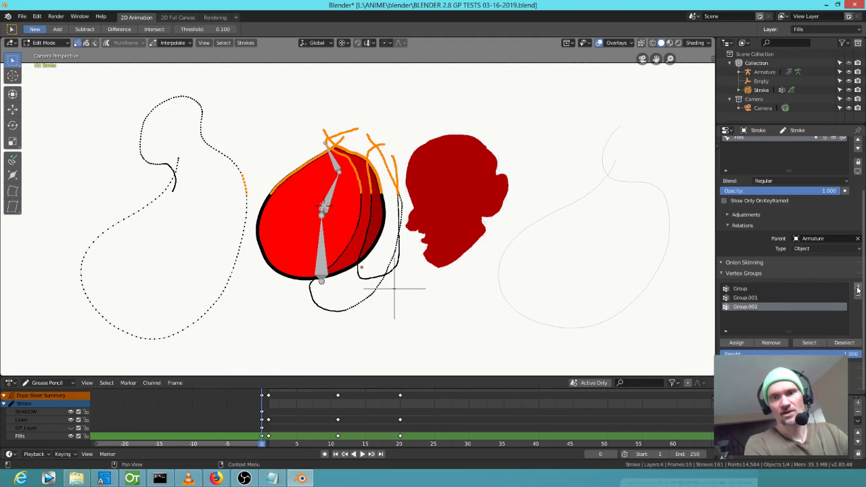
click(759, 298)
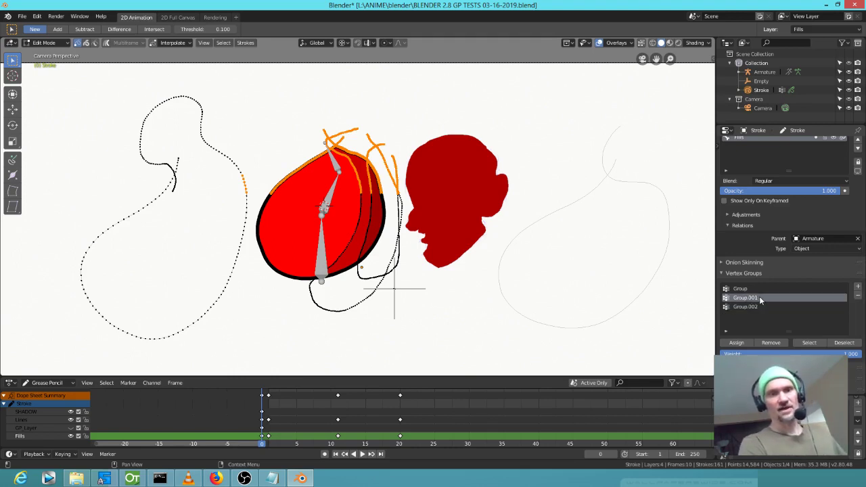
key(a)
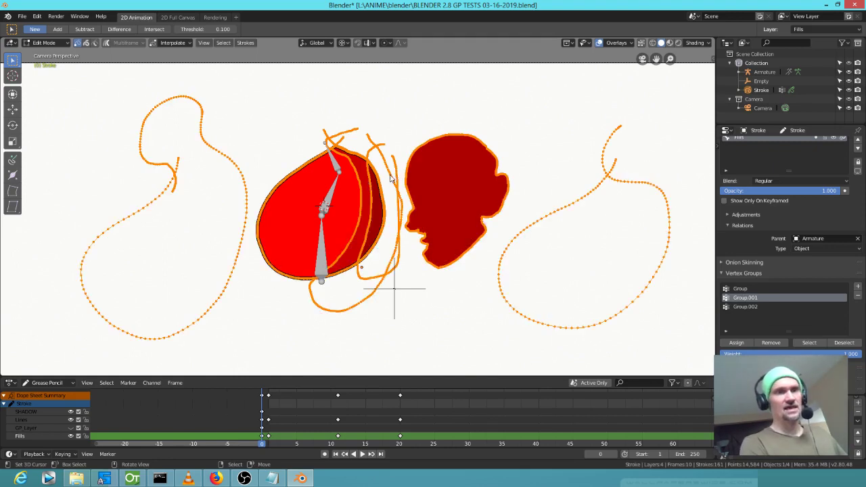
key(alt+a)
key(b)
drag(224, 178, 465, 232)
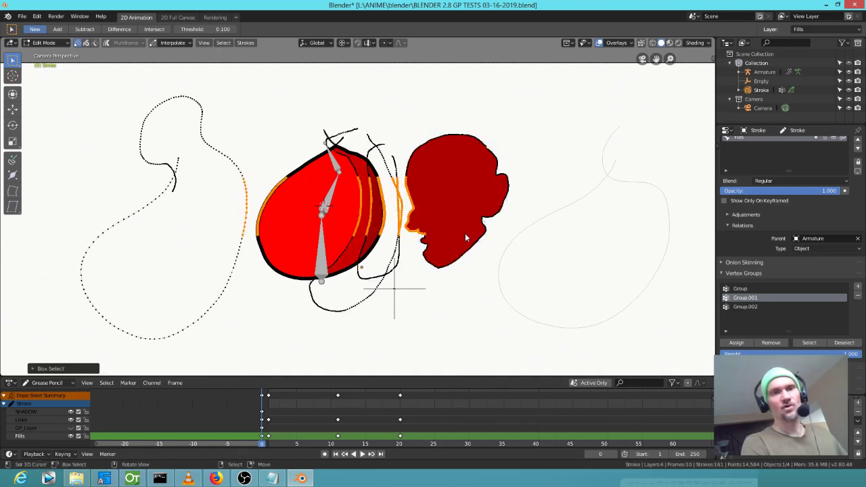
click(737, 343)
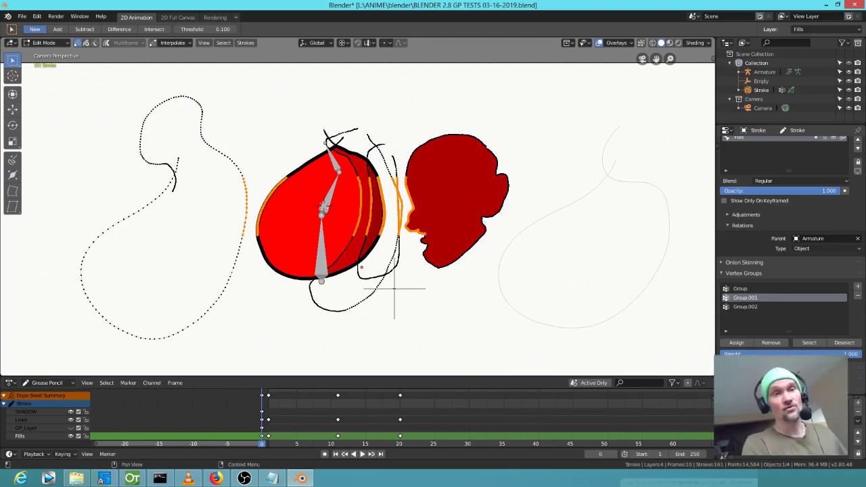
Step: Select the lower points of the strokes and assign them to the Group.002 vertex group
click(754, 308)
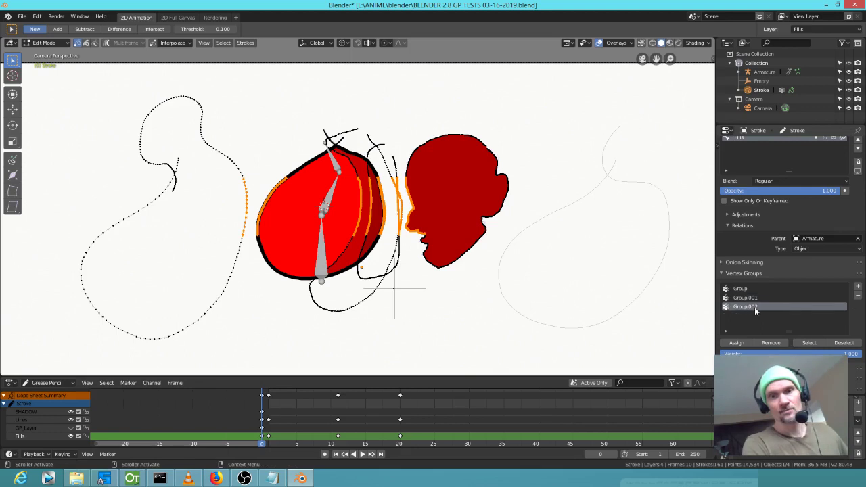
click(375, 229)
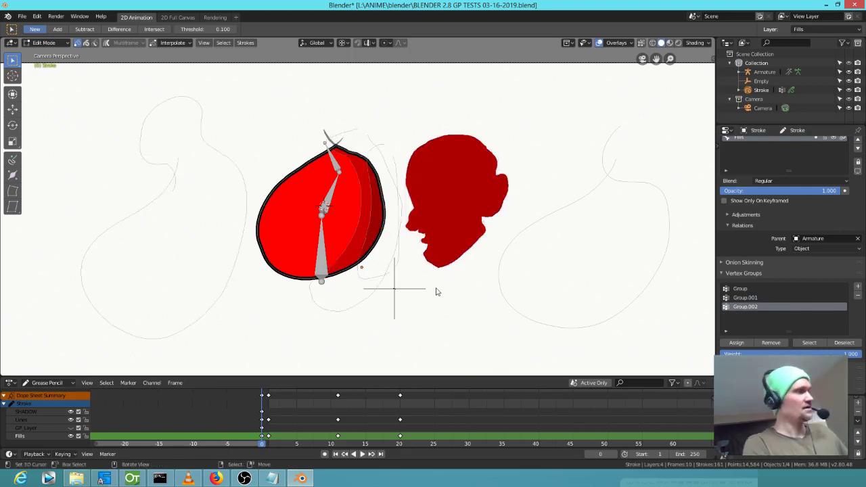
mouse_move(437, 308)
mouse_down()
mouse_move(239, 203)
mouse_move(114, 229)
mouse_move(111, 218)
mouse_up()
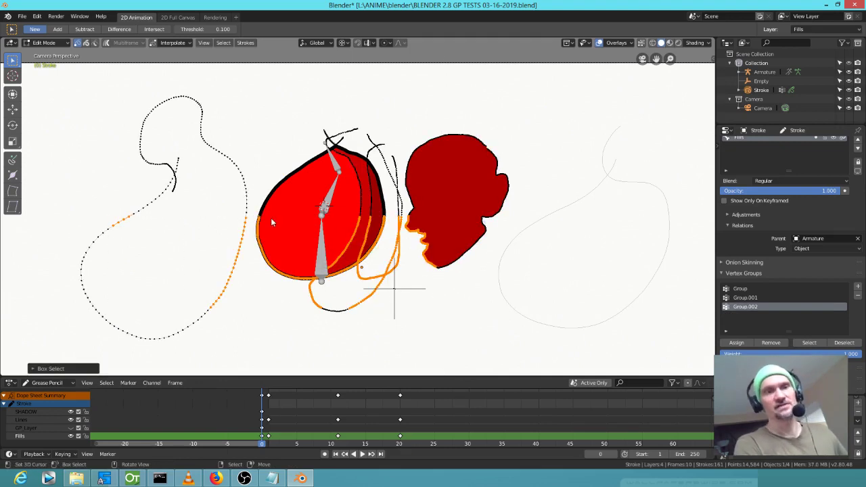
shift+click(355, 221)
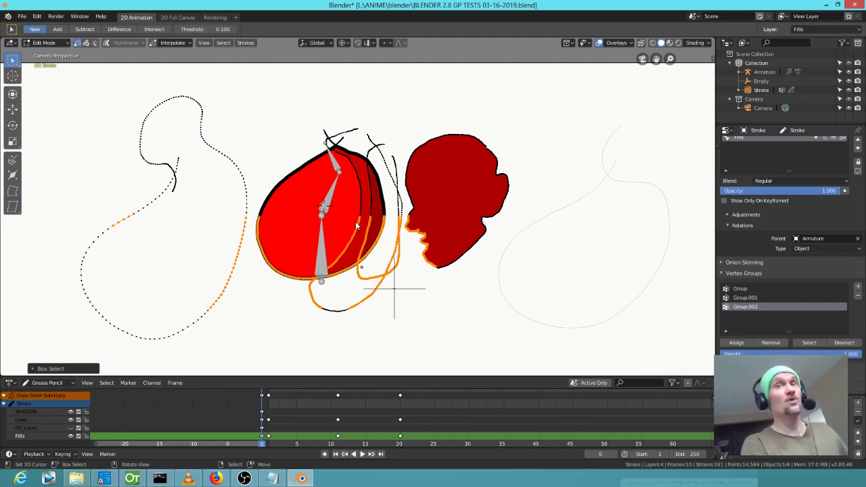
click(735, 344)
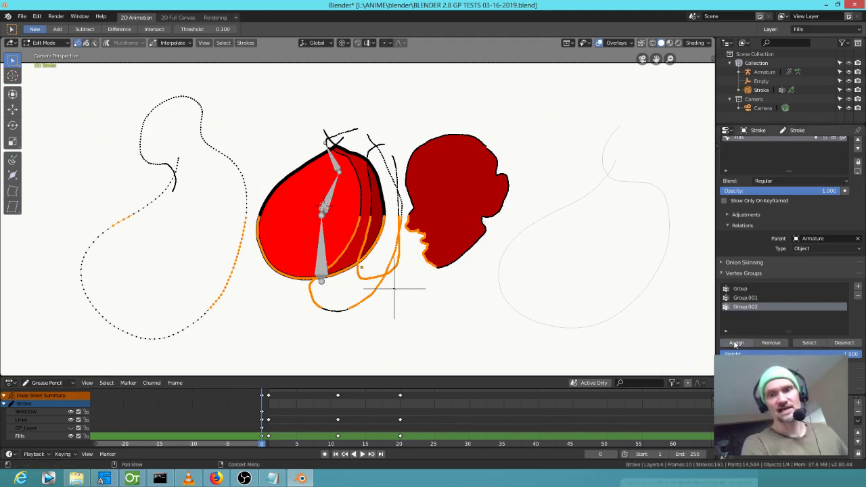
Step: Check the point assignments by deselecting Group.002 and selecting and deselecting the points of Group and Group.001
click(844, 343)
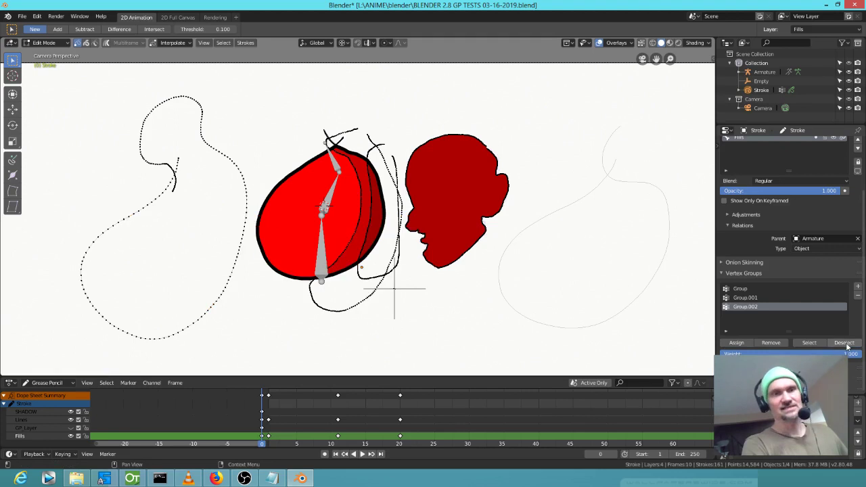
click(740, 288)
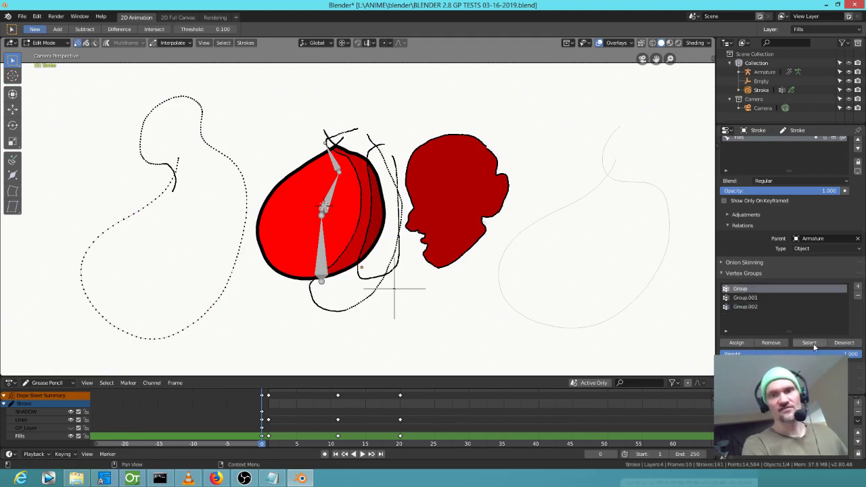
click(812, 343)
click(842, 342)
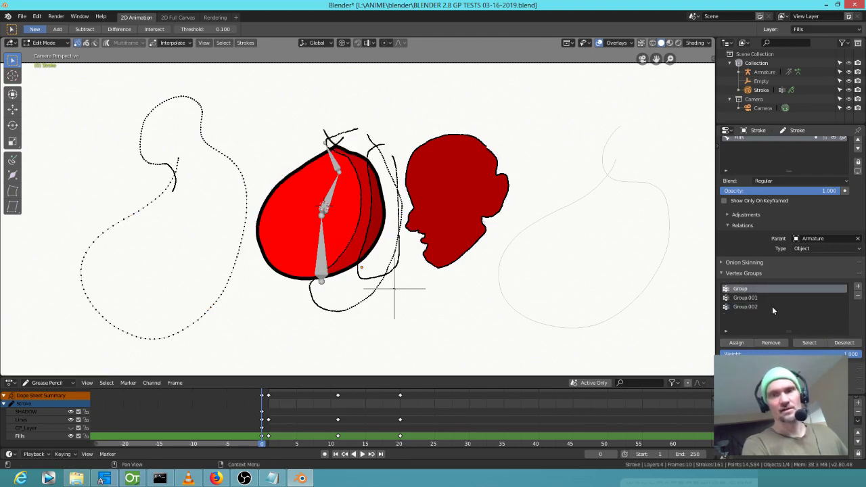
click(770, 298)
click(815, 343)
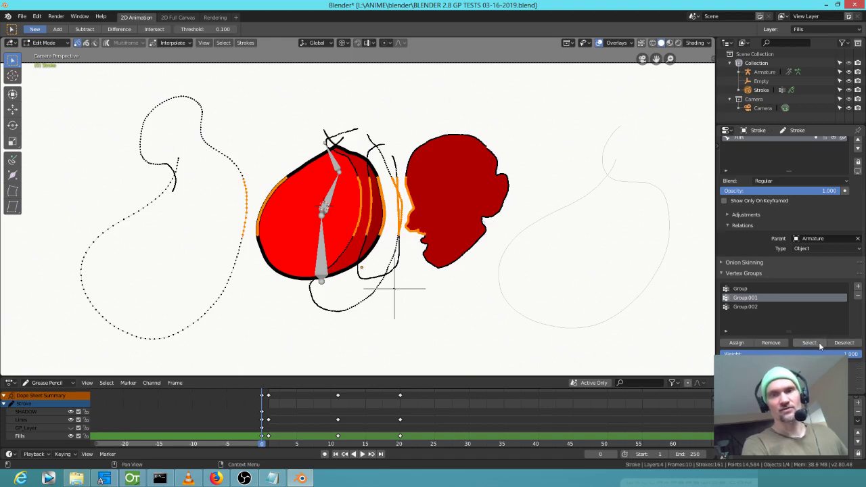
click(850, 345)
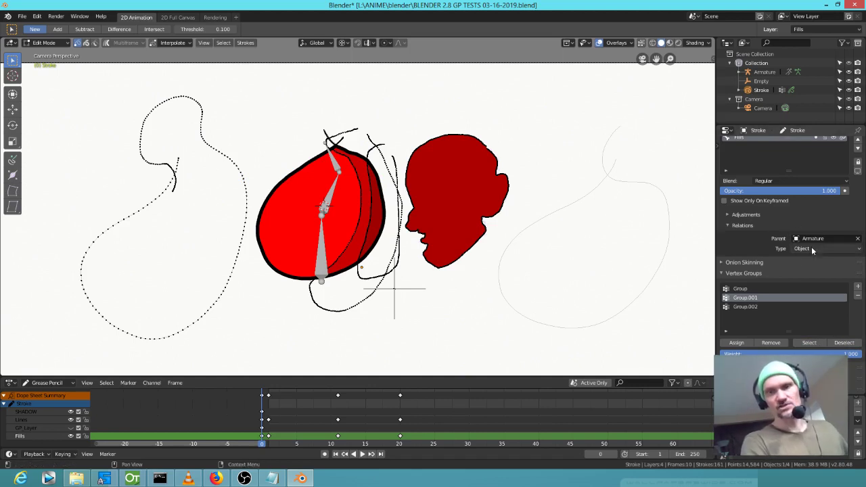
Step: Set the Fills layer's parent type to Bone and choose Bone.002 as its parent bone
click(769, 288)
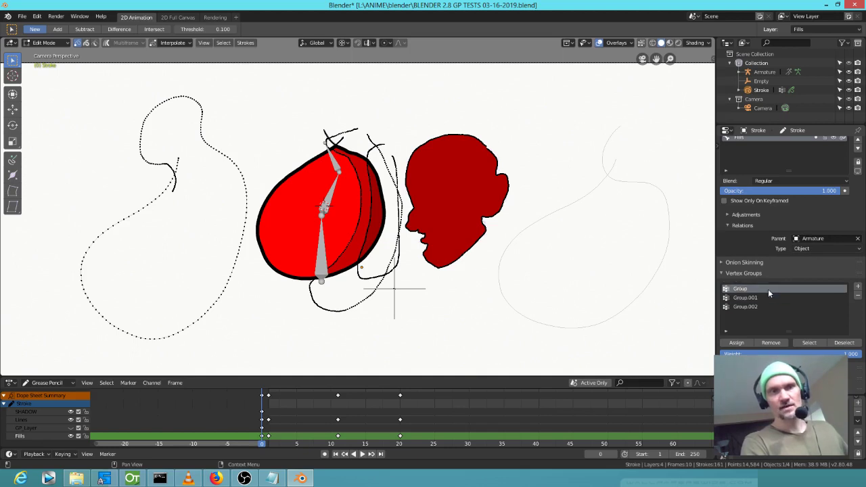
click(832, 248)
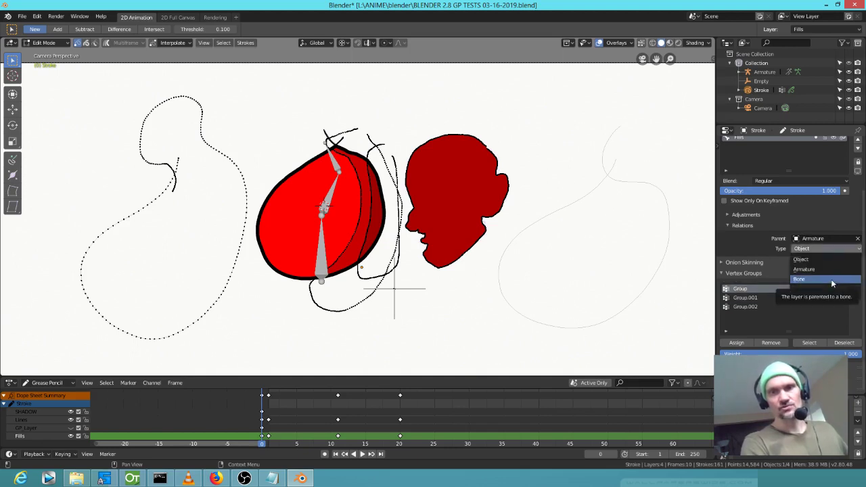
click(831, 278)
click(797, 260)
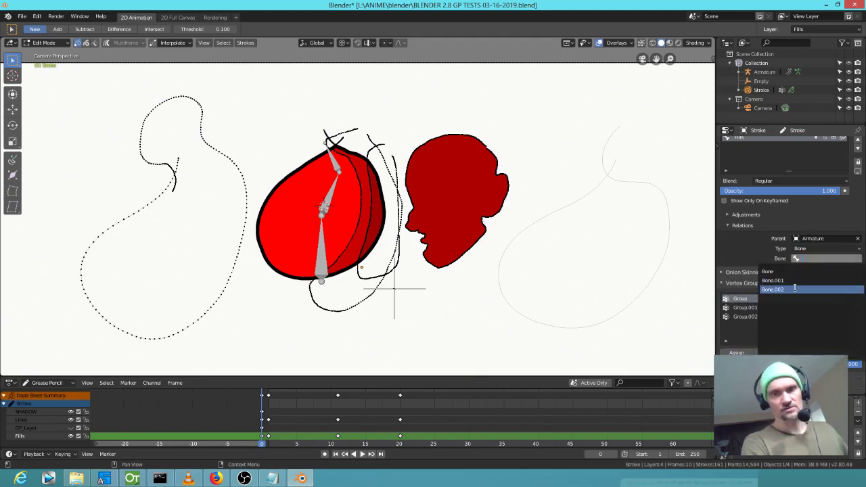
click(795, 289)
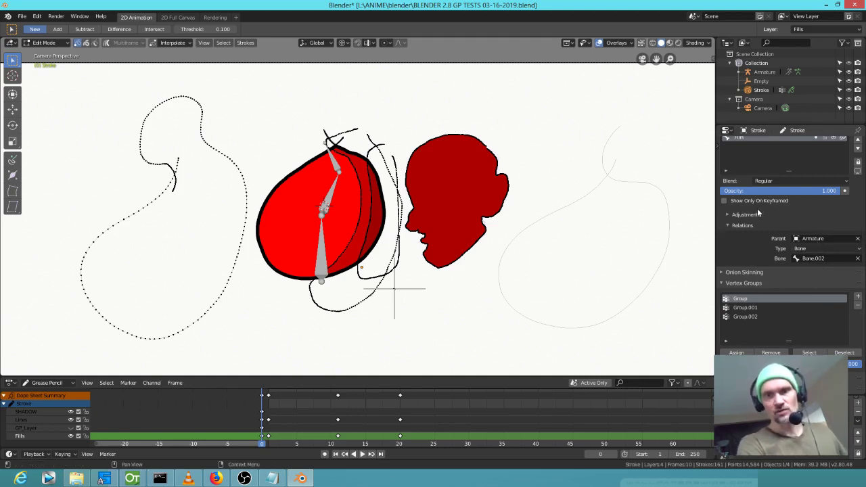
scroll(832, 196, up, 2)
scroll(833, 198, up, 1)
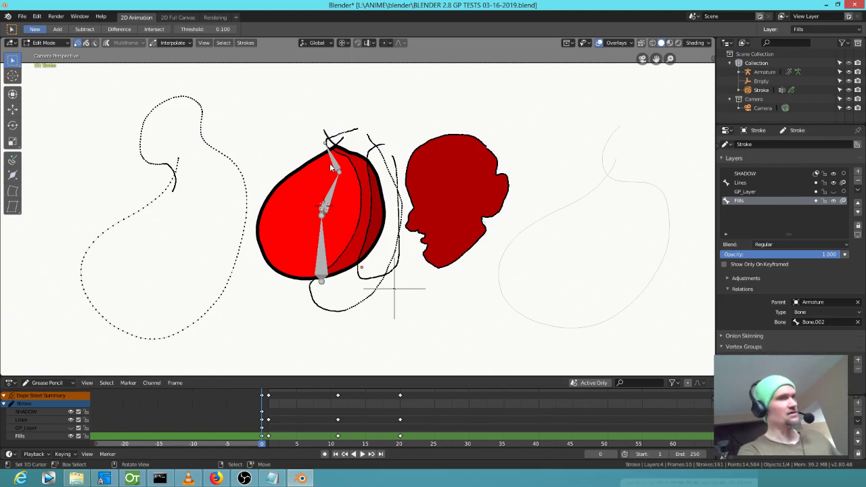
Step: Return the Stroke object to Object Mode, select the Armature and switch it to Pose Mode
key(Tab)
key(Tab)
key(Tab)
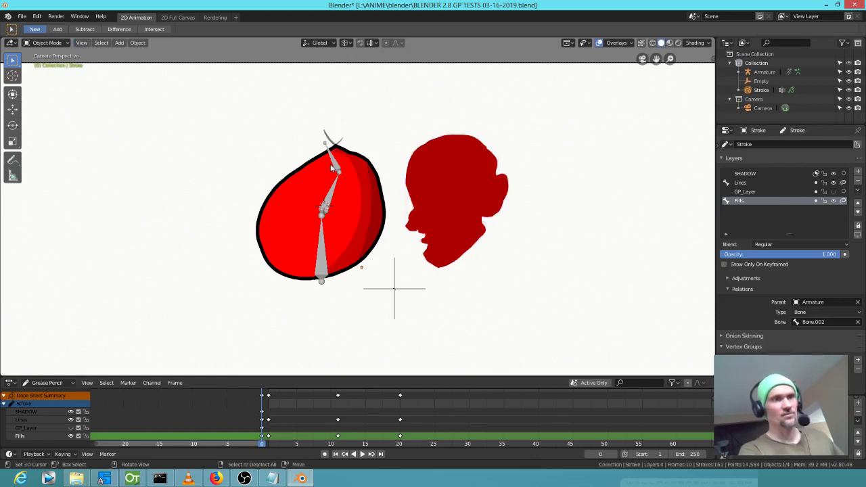
click(334, 164)
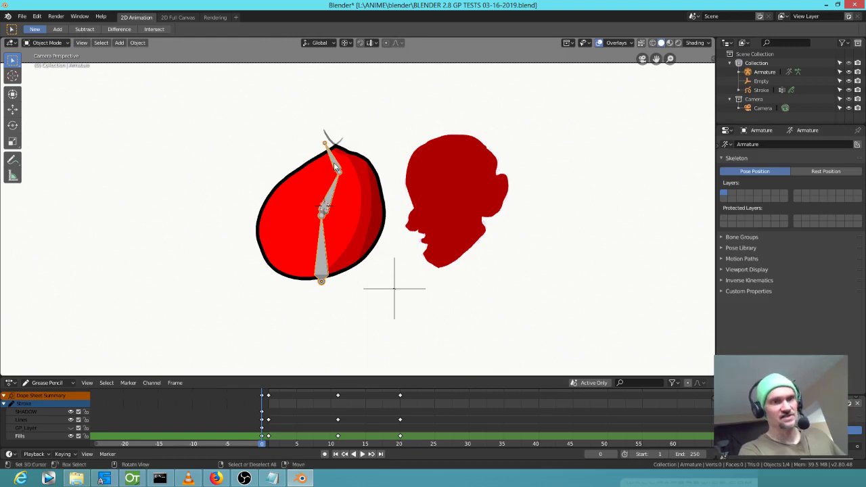
key(ctrl+Tab)
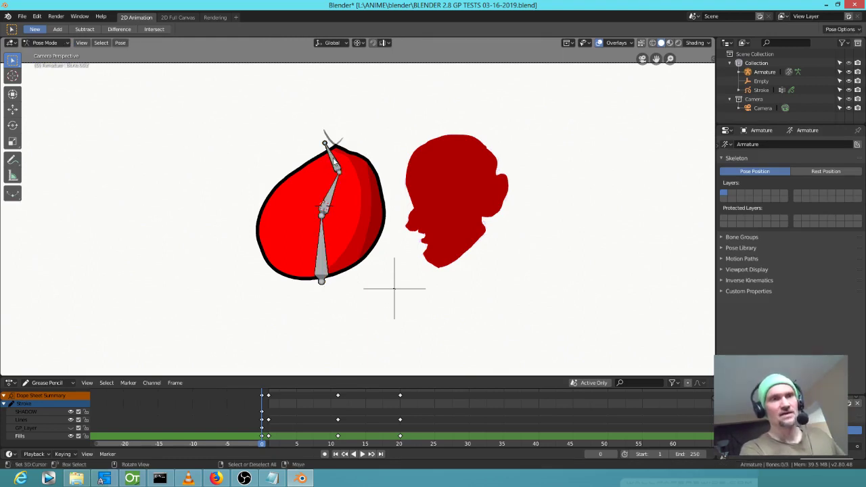
Step: Test-rotate the top bone of the armature to see how the Fills layer follows it, and cancel the rotation
key(r)
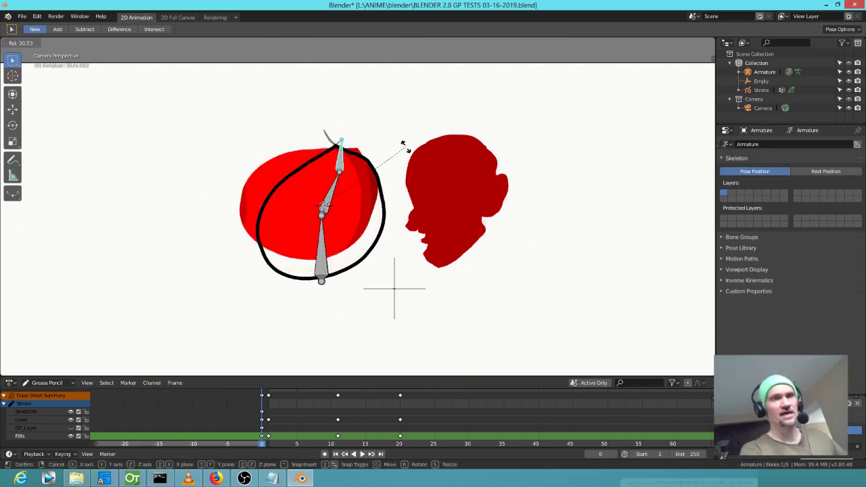
click(368, 134)
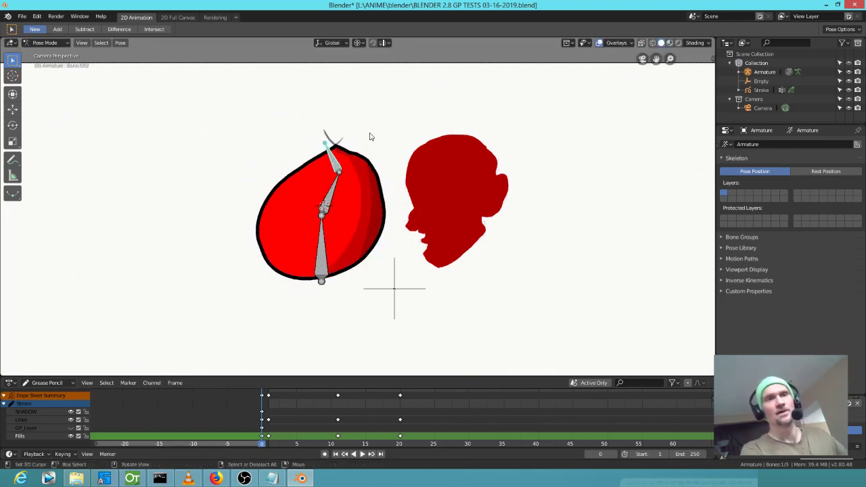
click(360, 213)
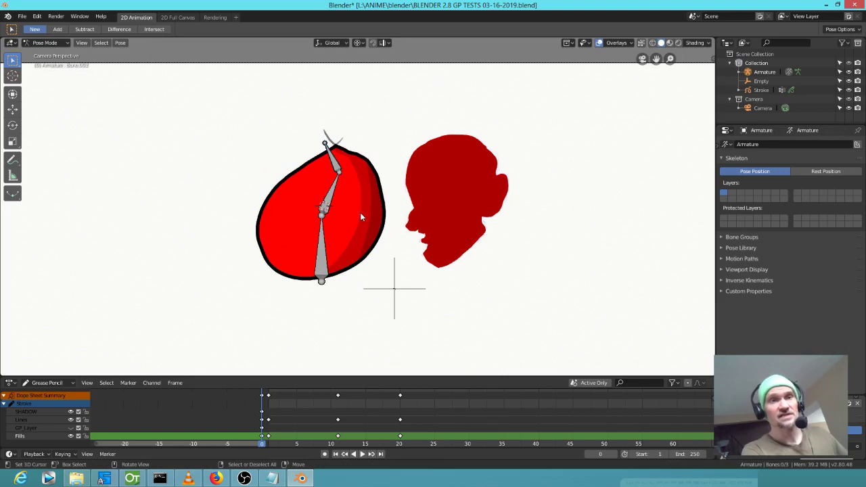
Step: Return the armature to Object Mode, select the Stroke object and clear the Fills layer's Armature parent
key(ctrl+Tab)
click(345, 203)
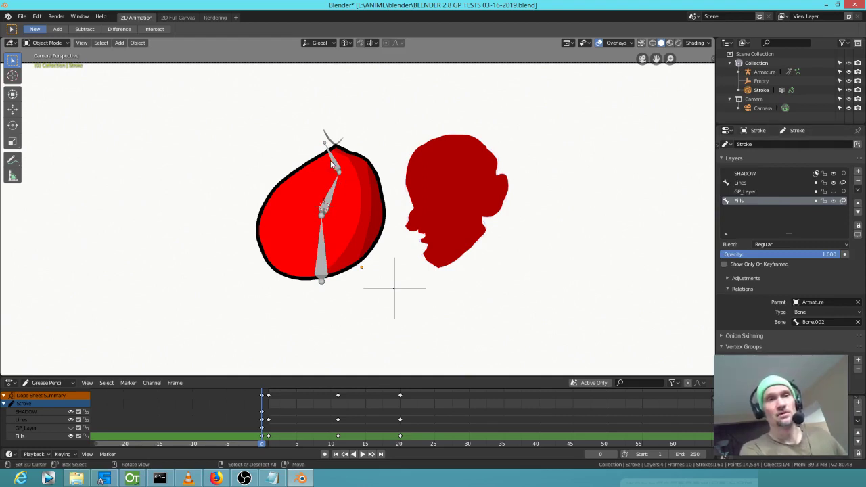
click(859, 303)
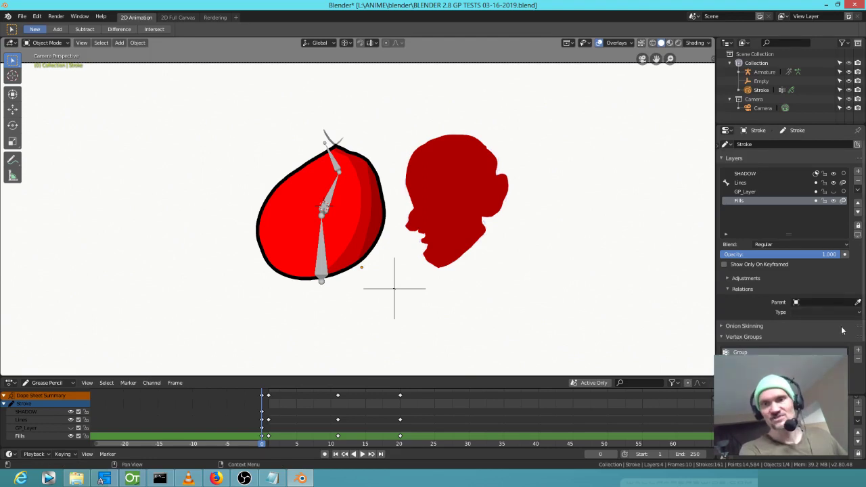
scroll(819, 335, down, 2)
scroll(818, 332, down, 2)
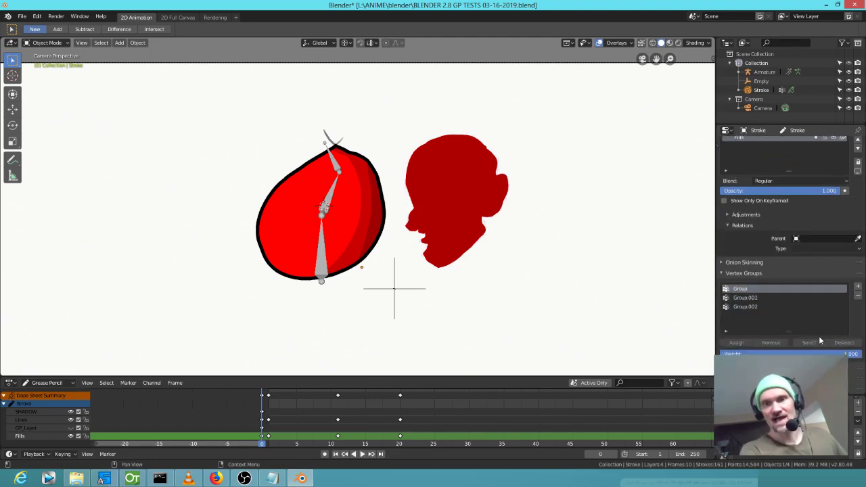
scroll(818, 336, up, 4)
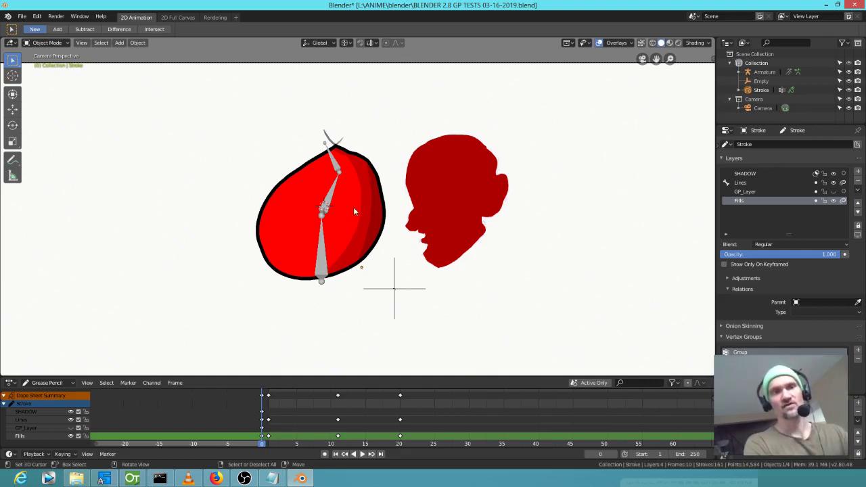
Step: Try moving the Stroke object to compare its unparented fills with the bone-parented lines, and cancel the move
key(g)
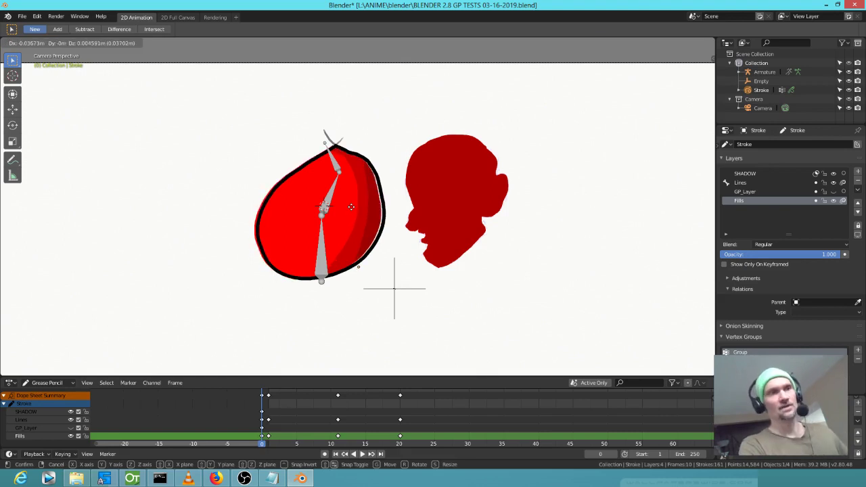
right_click(356, 209)
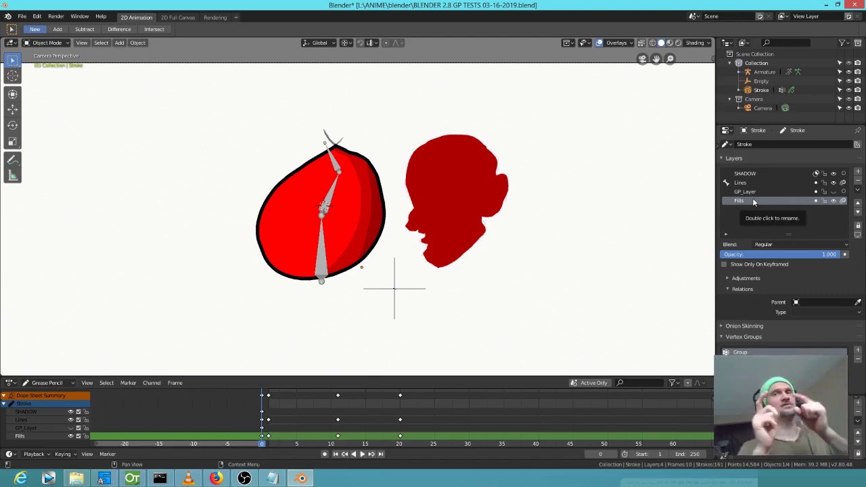
click(833, 191)
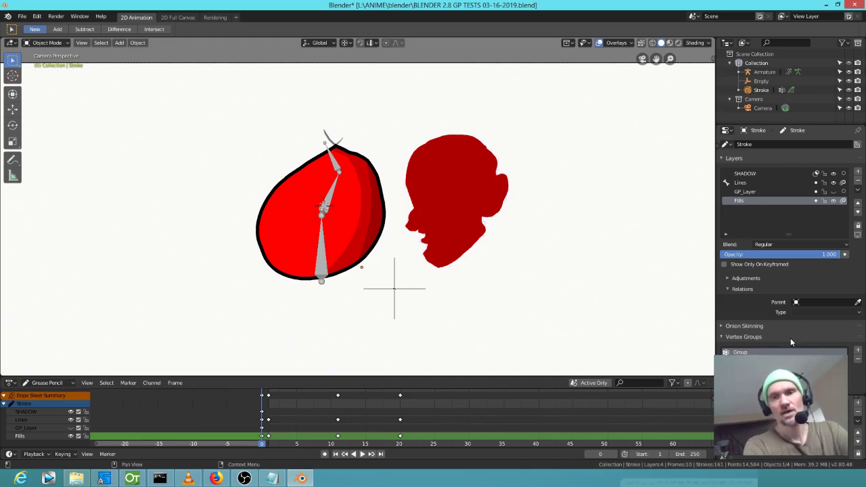
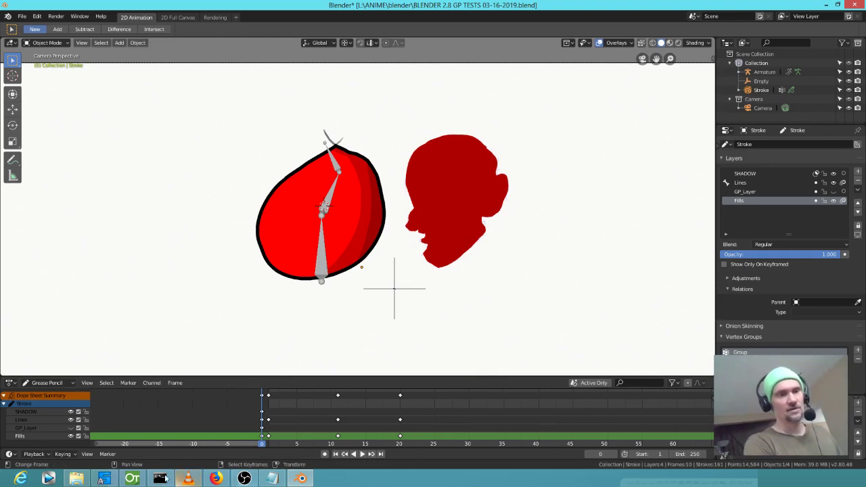
Step: Switch to OpenToonz and start a new, empty scene
click(132, 478)
click(7, 15)
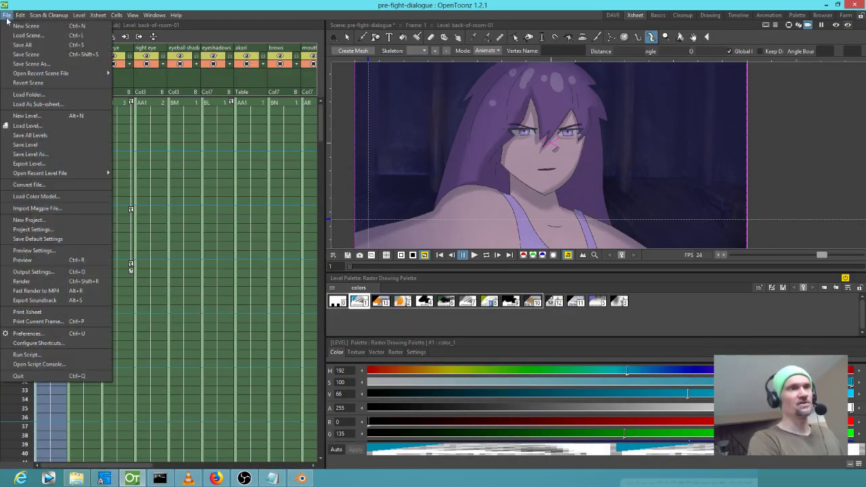
click(25, 25)
click(350, 248)
click(433, 248)
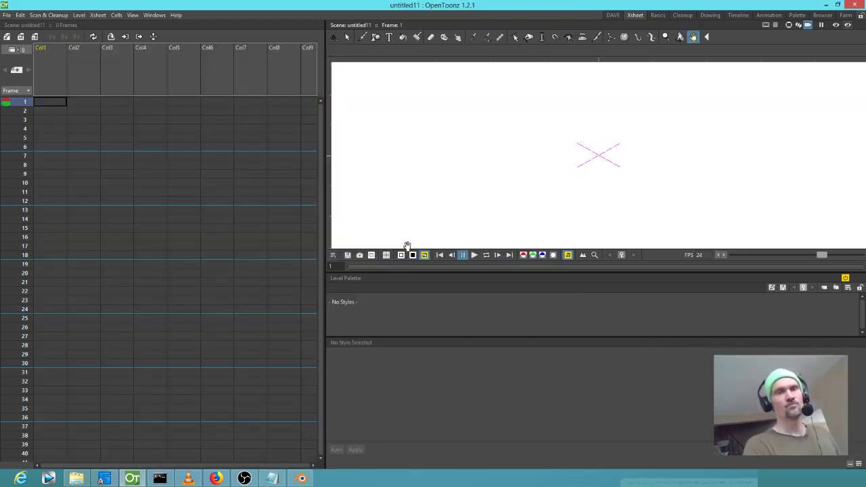
Step: Draw a closed teardrop-shaped outline with a pointed top around the centre of the canvas using the Brush tool
key(b)
click(613, 120)
mouse_move(594, 83)
mouse_down()
mouse_move(503, 162)
mouse_move(548, 229)
mouse_move(676, 216)
mouse_move(703, 133)
mouse_move(579, 78)
mouse_up()
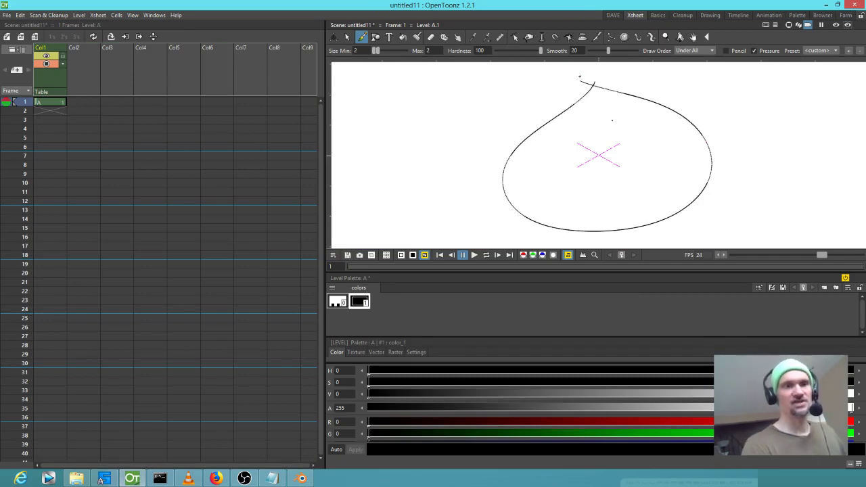
Step: Add a red style with R 213 to the level palette and fill the teardrop outline with it
click(383, 304)
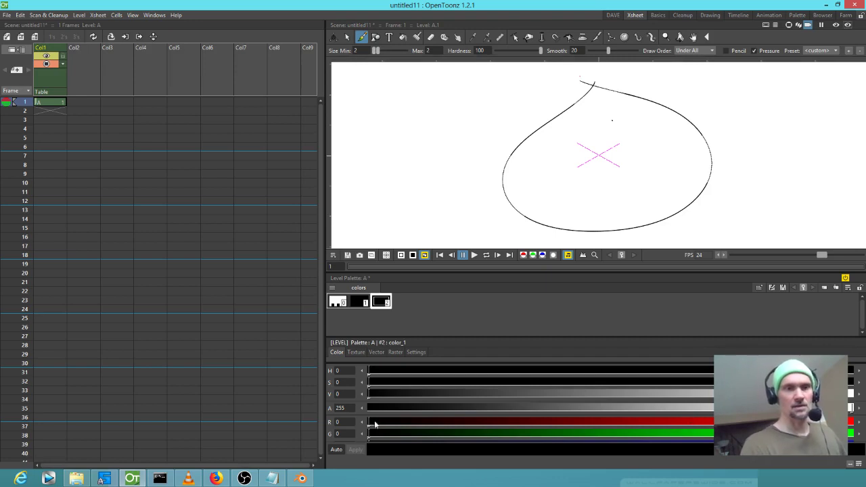
drag(371, 421, 772, 421)
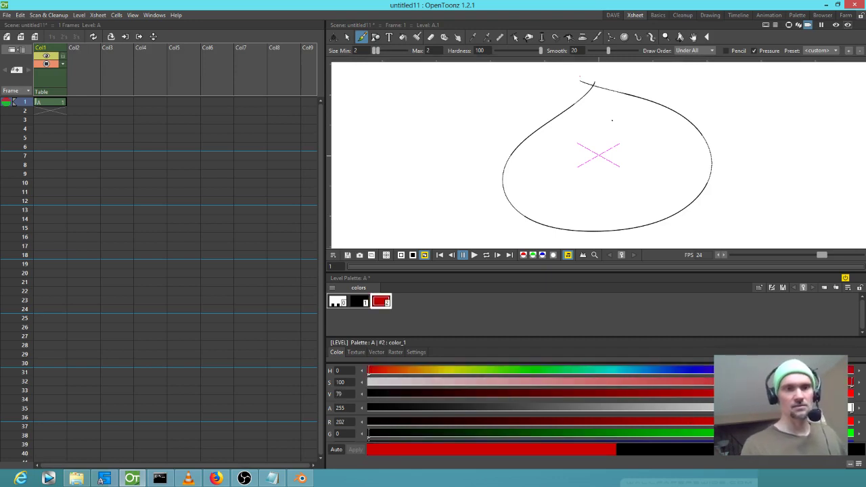
key(f)
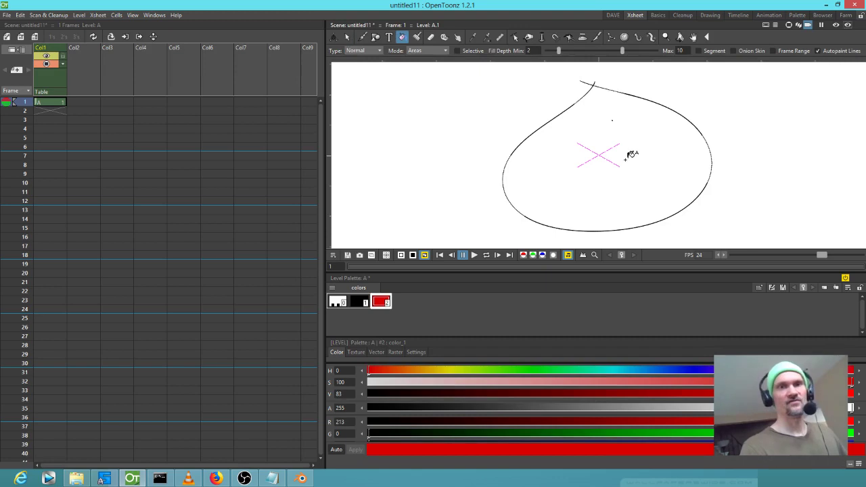
click(639, 142)
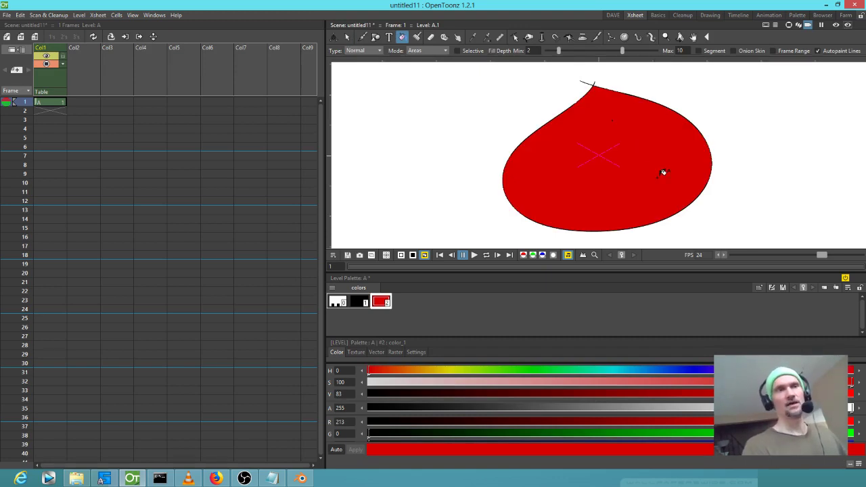
Step: Extend drawing A through frame 12 and create its mesh over the same frames with a mesh edge length of about 12.1 mm
click(48, 102)
drag(59, 204, 59, 202)
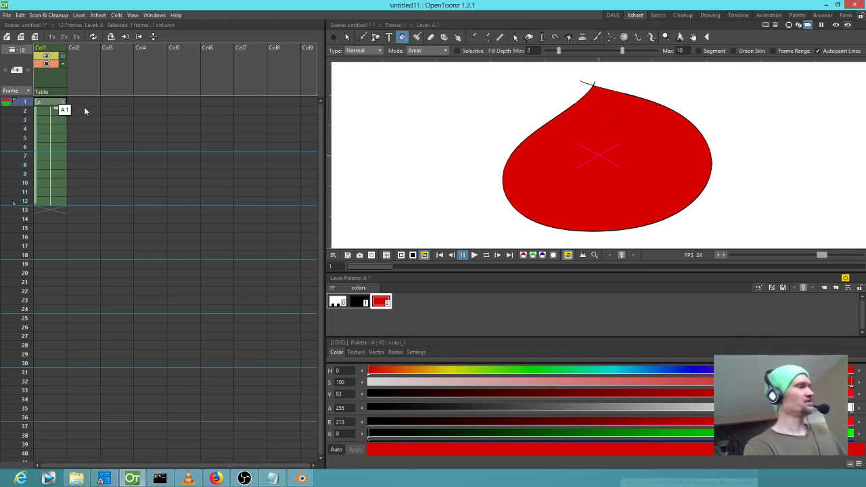
key(k)
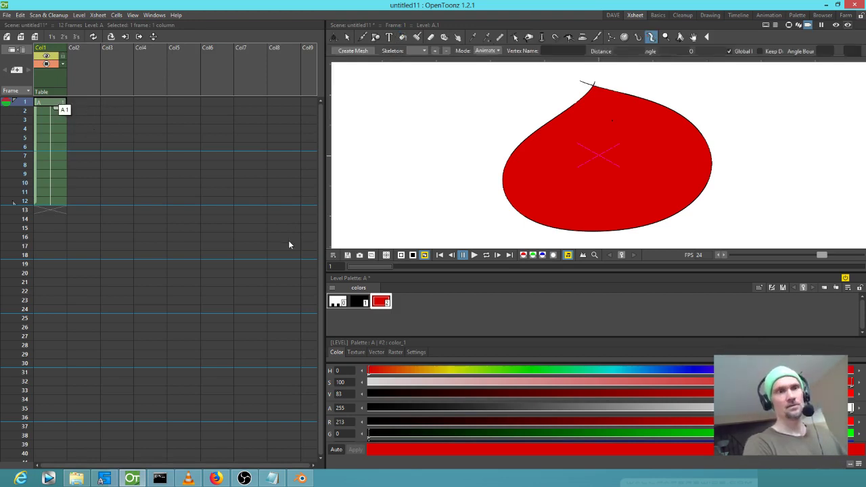
click(360, 53)
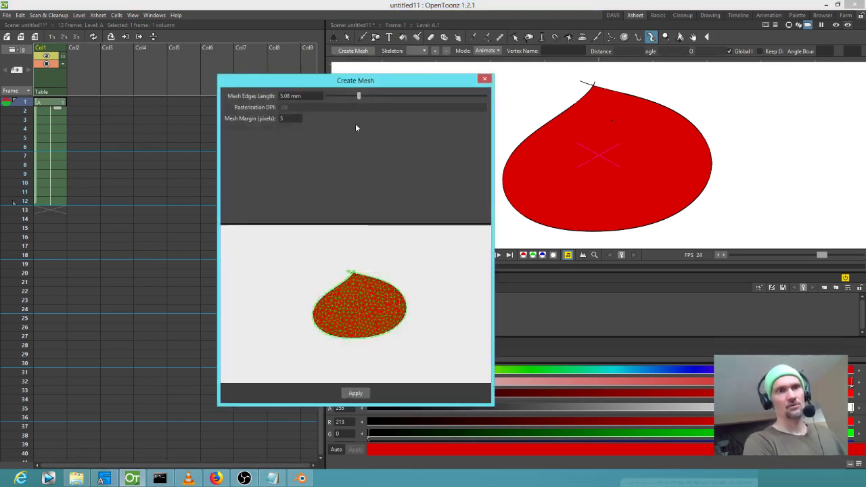
drag(358, 95, 401, 96)
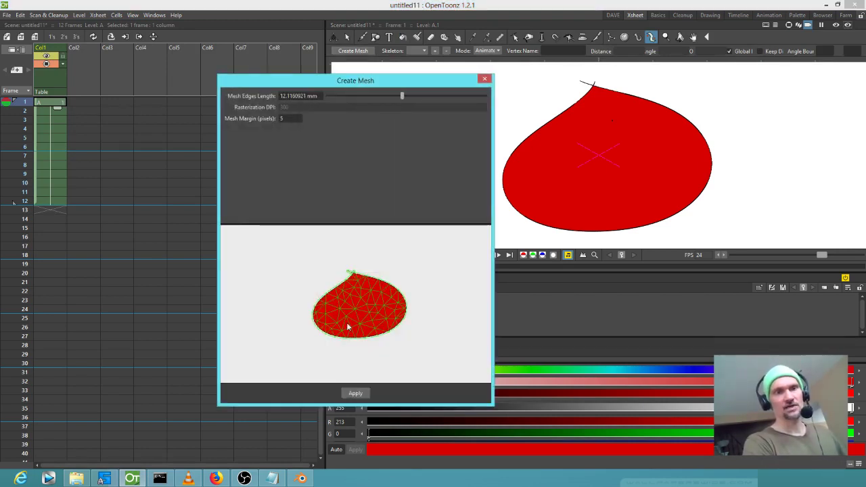
click(355, 393)
drag(86, 103, 94, 211)
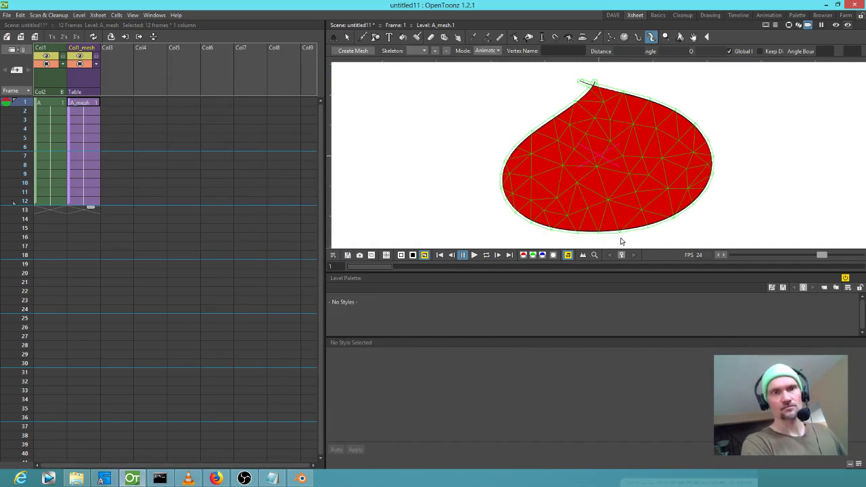
Step: Build a skeleton with the root outside the shape and four chained vertices running from below the teardrop up to its tip
click(490, 51)
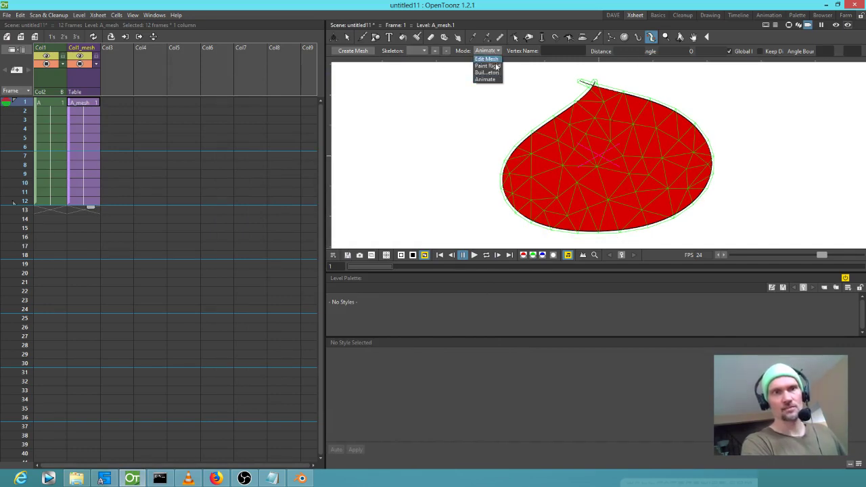
click(494, 72)
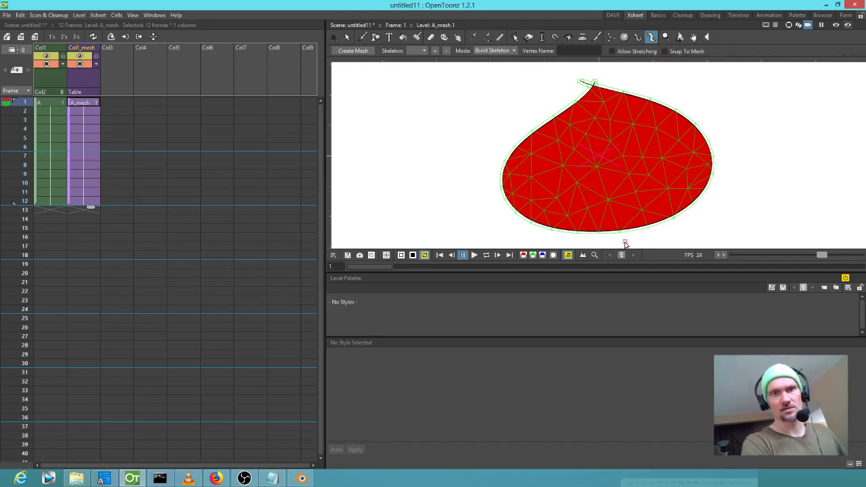
click(775, 230)
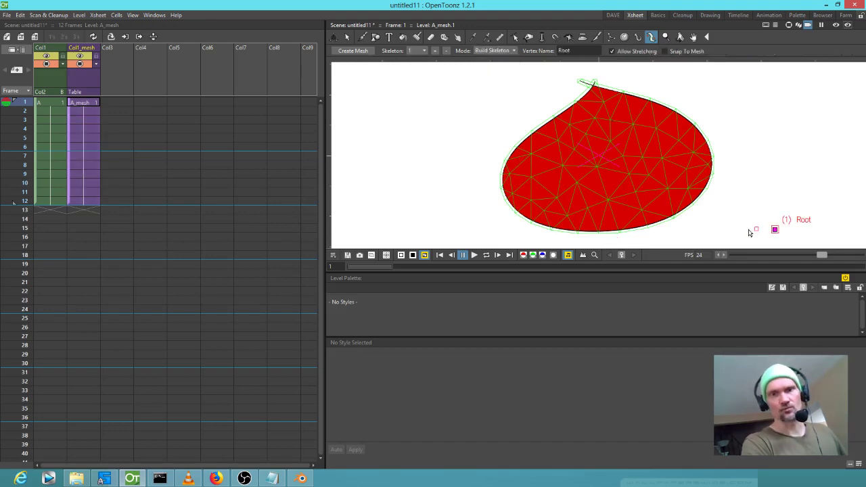
click(610, 240)
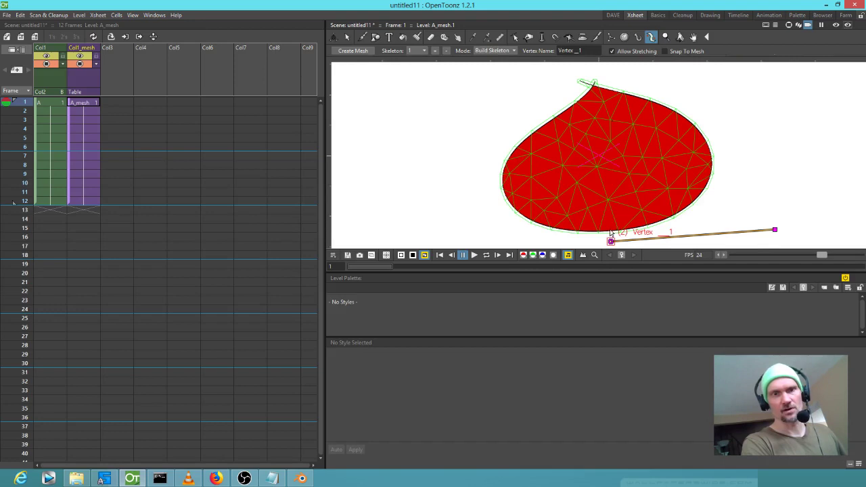
click(611, 219)
click(604, 147)
click(604, 102)
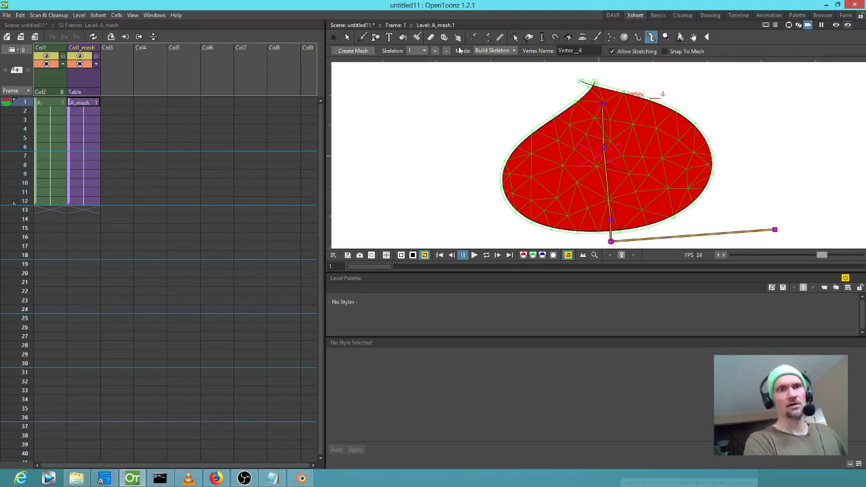
Step: Set the skeleton mode to Animate and bend the shape by moving its upper two vertices, pulling the tip to the left
click(493, 50)
click(494, 80)
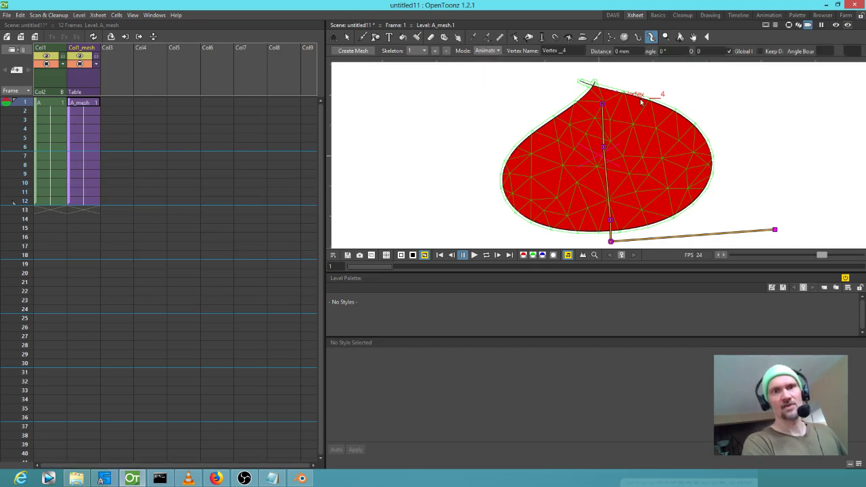
mouse_move(603, 105)
mouse_down()
mouse_move(570, 96)
mouse_move(599, 87)
mouse_move(610, 105)
mouse_up()
mouse_move(604, 149)
mouse_down()
mouse_move(552, 149)
mouse_move(629, 139)
mouse_move(600, 134)
mouse_up()
drag(606, 92, 542, 98)
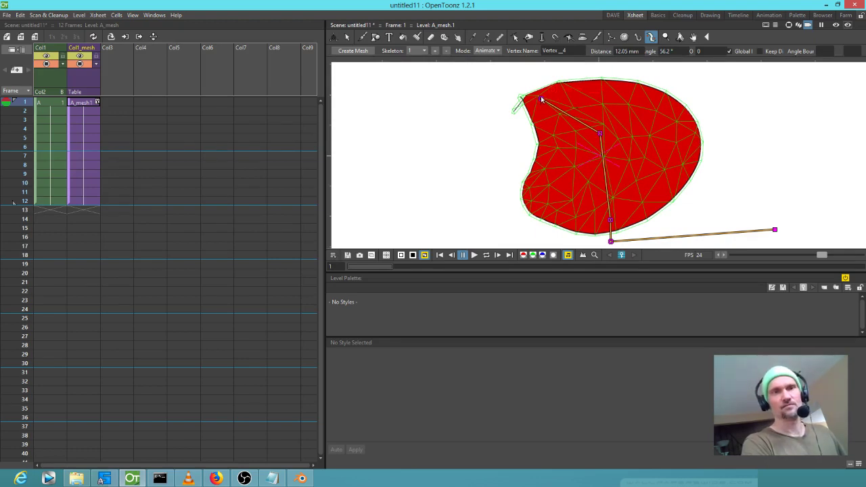
Step: Return to Build Skeleton mode and add a two-vertex branch from the spine's lower vertex into the left side of the shape
click(487, 50)
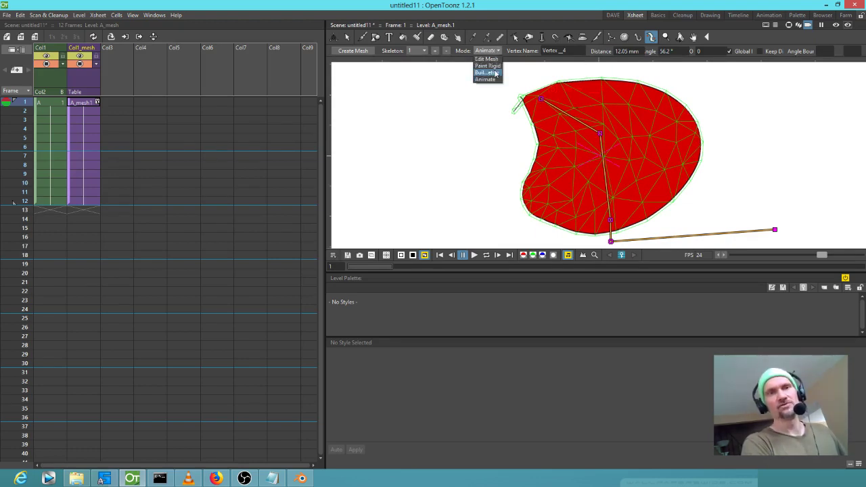
click(495, 73)
drag(611, 223, 609, 218)
click(546, 207)
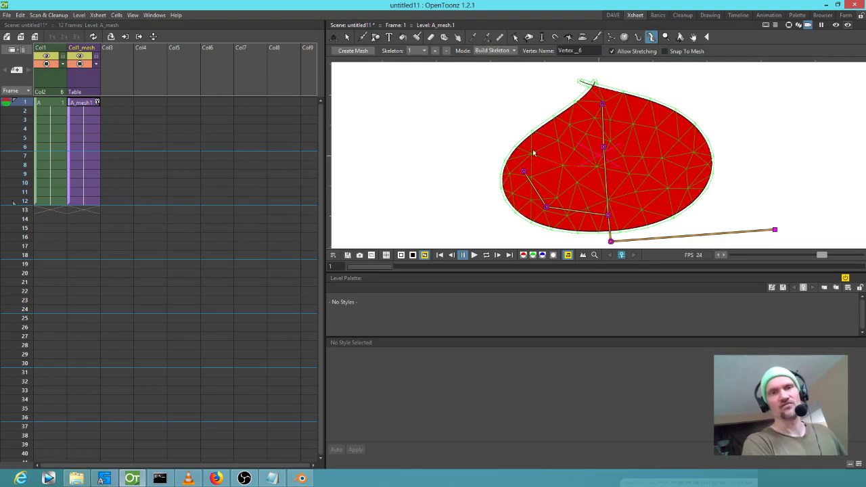
Step: Set the skeleton mode to Animate, pull the tip vertex up and left, and switch back to Blender
click(494, 52)
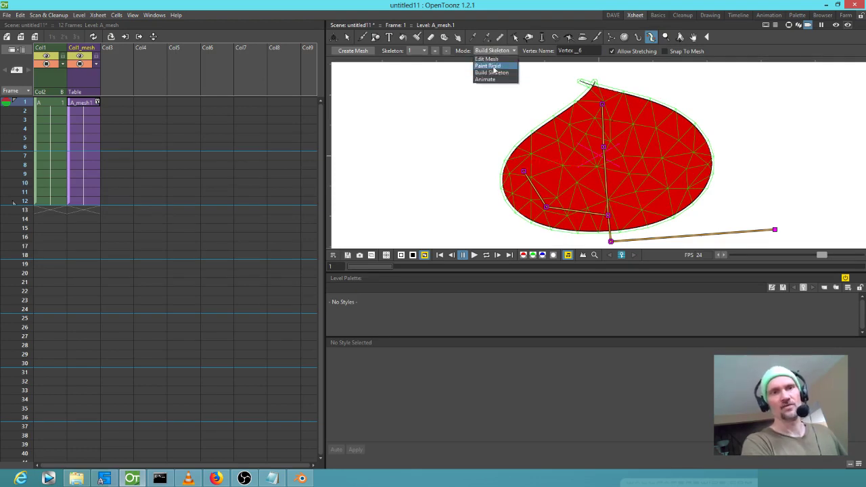
click(484, 79)
drag(602, 104, 538, 87)
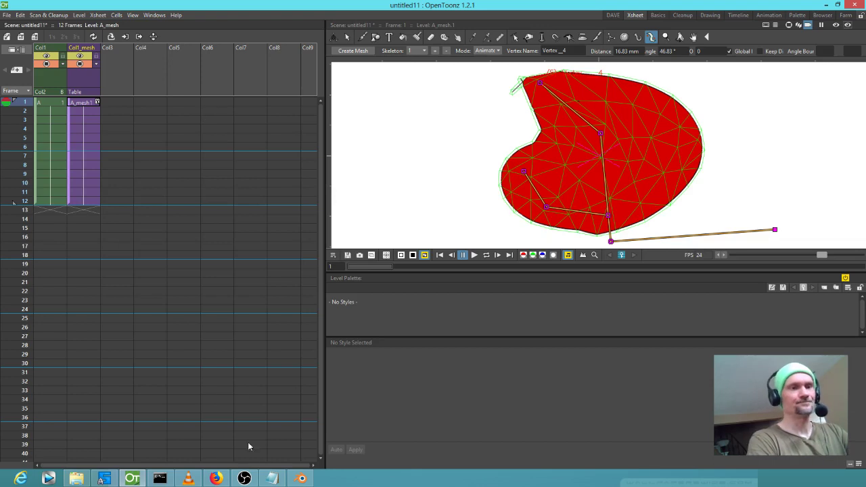
click(301, 478)
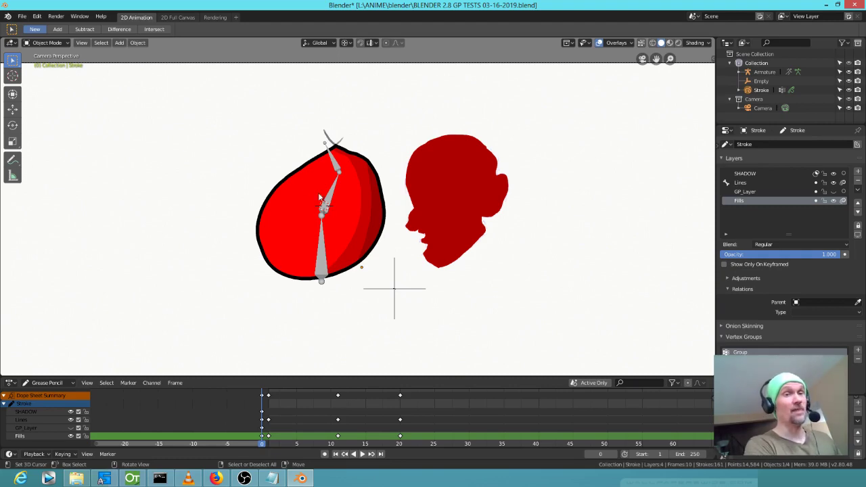
Step: Quit Blender 2.8 without saving the changes and dismiss the splash screen of Blender 2.79
drag(369, 210, 305, 182)
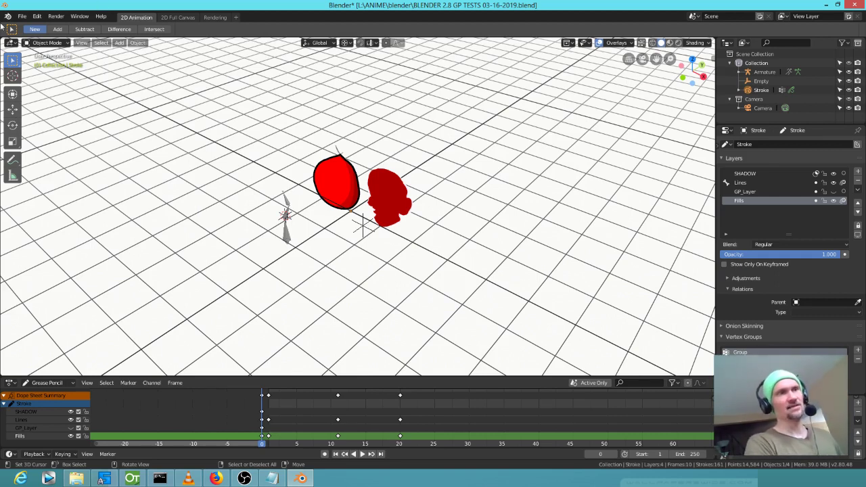
click(22, 16)
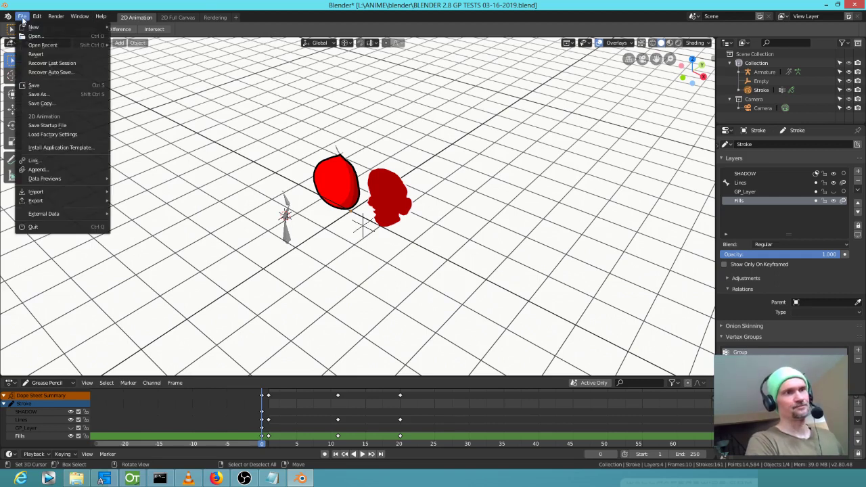
click(854, 5)
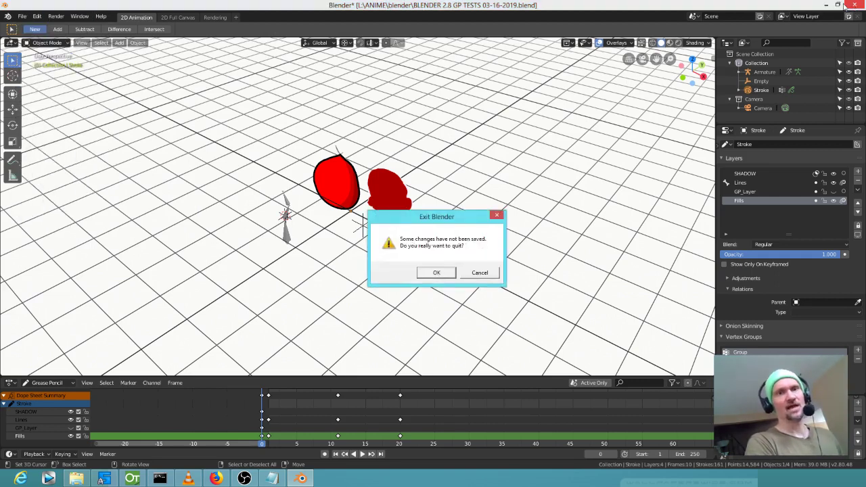
click(437, 273)
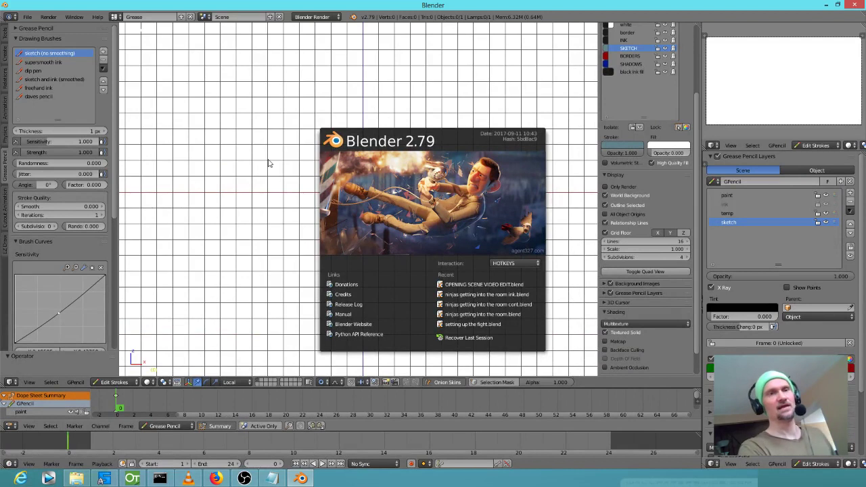
click(385, 107)
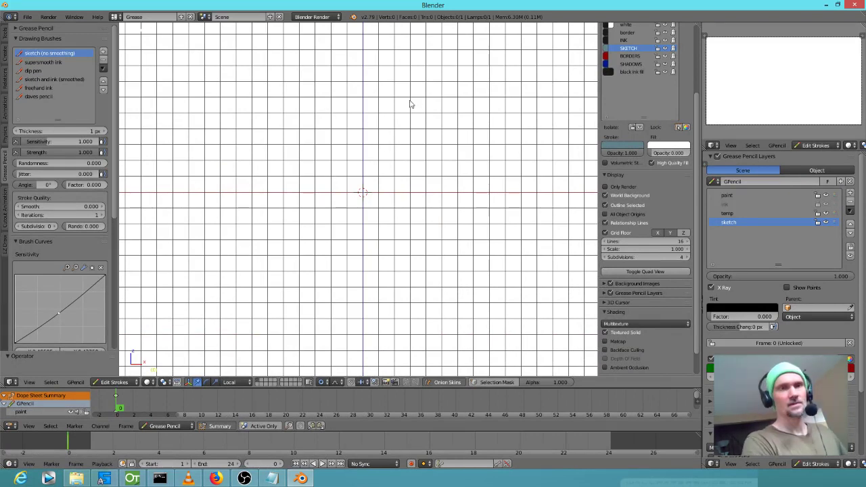
Step: Add a plane carrying the character picture and view it at an angle
key(shift+a)
mouse_move(356, 112)
click(396, 111)
scroll(419, 135, down, 4)
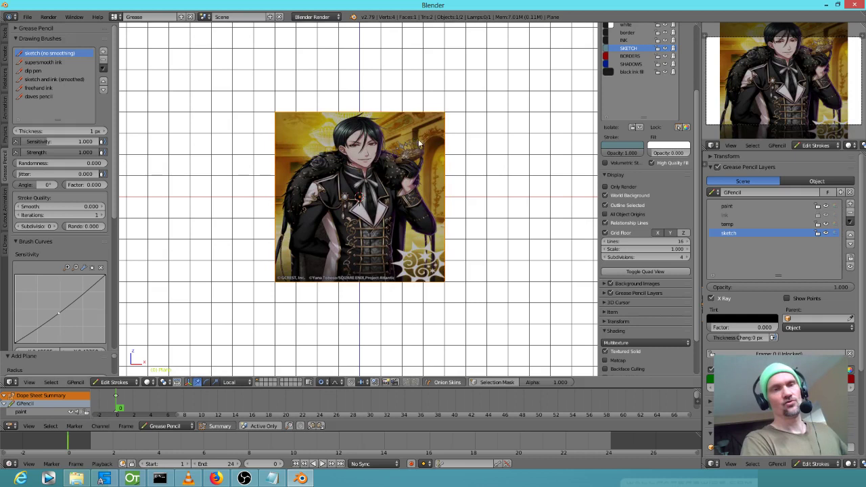
drag(399, 146, 416, 158)
scroll(416, 158, up, 2)
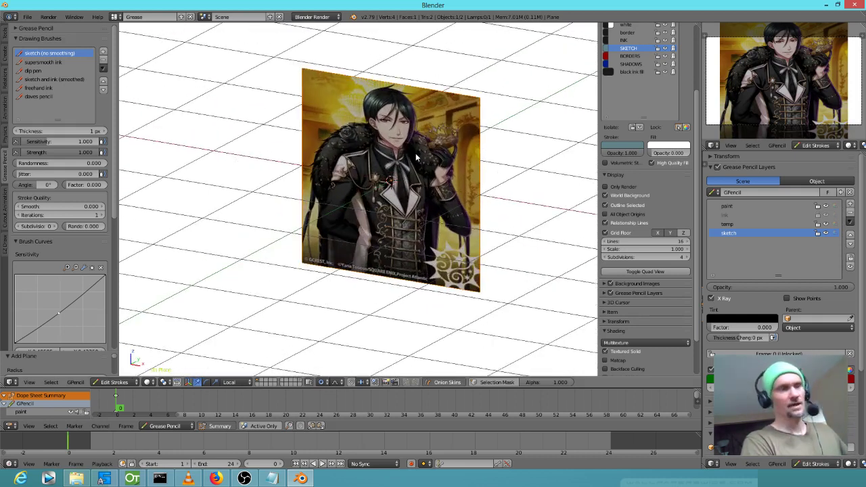
Step: Return to a straight-on view and Object Mode, and scale the picture plane along X to about 0.86
key(KP_7)
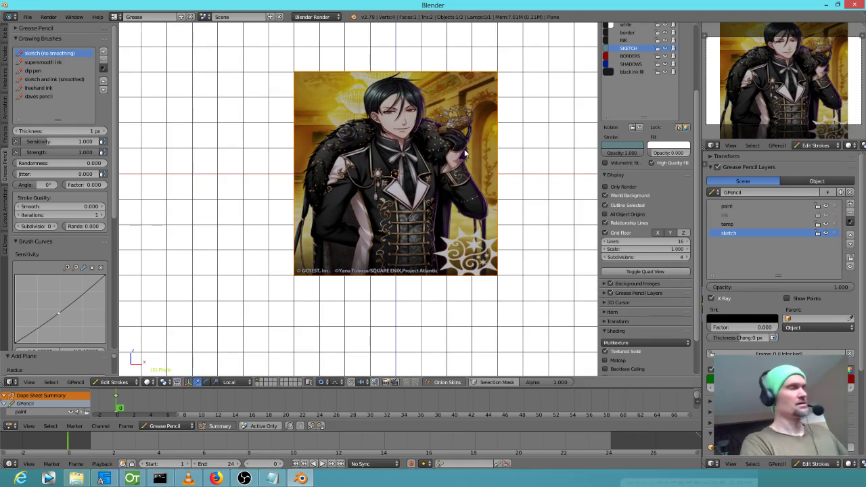
key(w)
key(Escape)
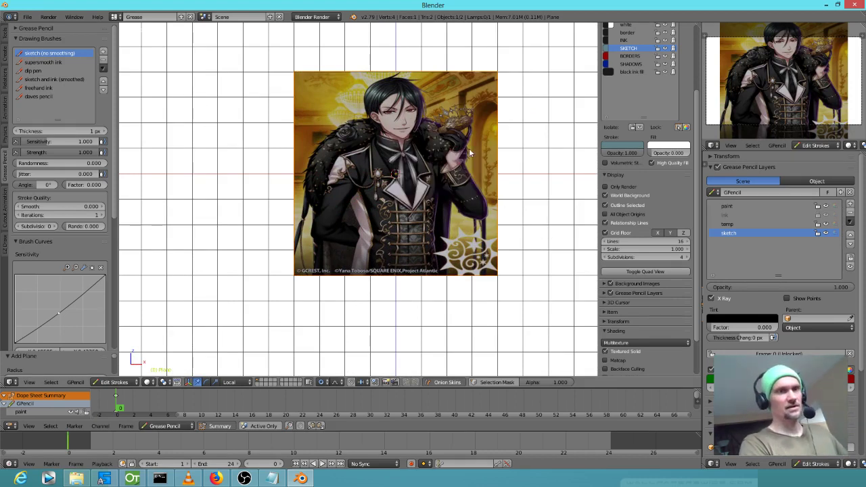
key(Tab)
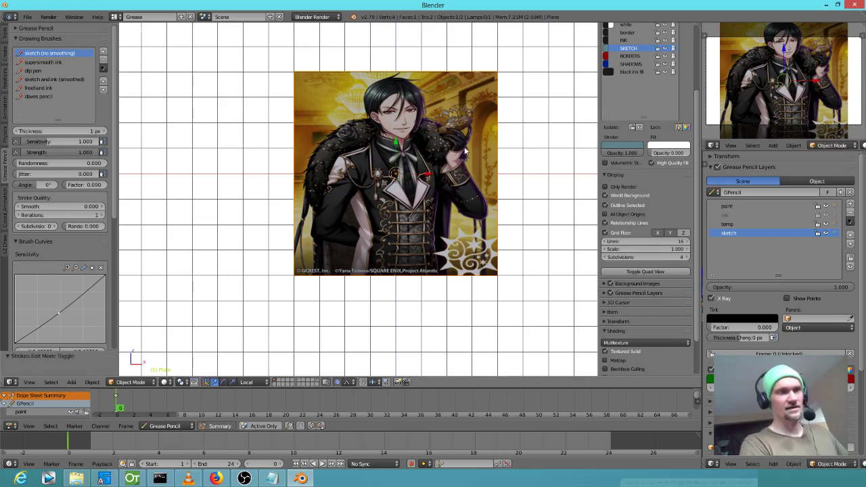
key(s)
key(x)
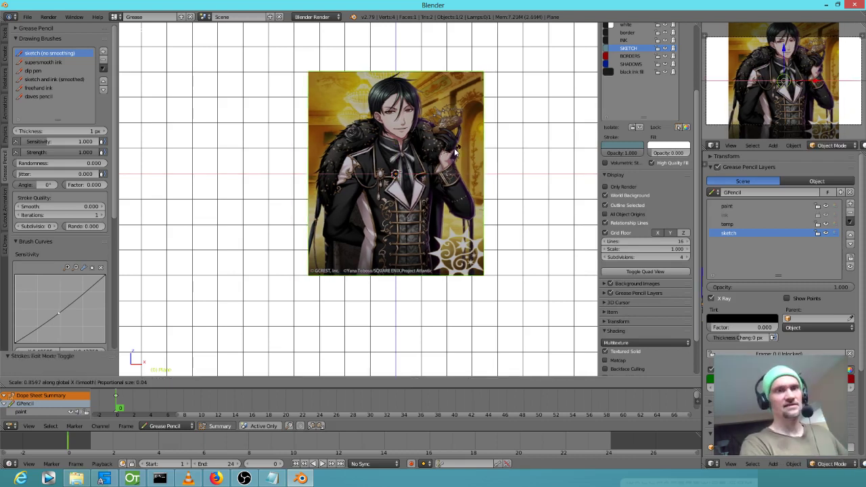
click(454, 153)
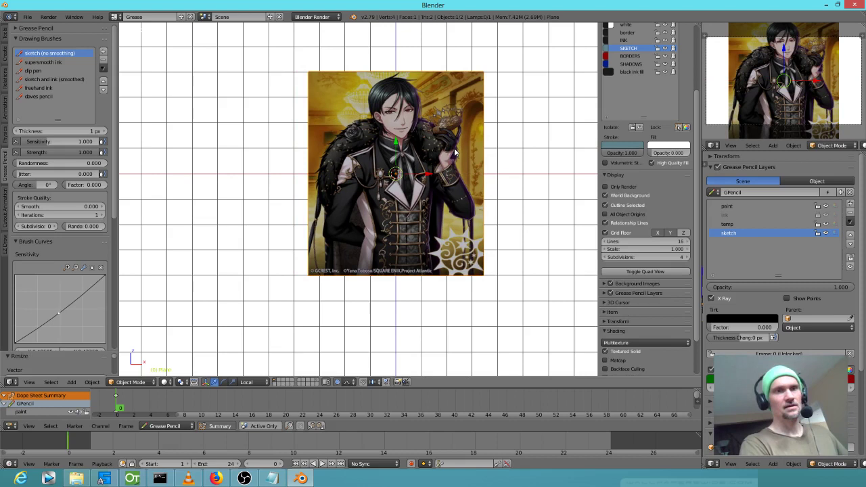
Step: Subdivide the picture plane's mesh three times in Edit Mode and return to Object Mode
key(Tab)
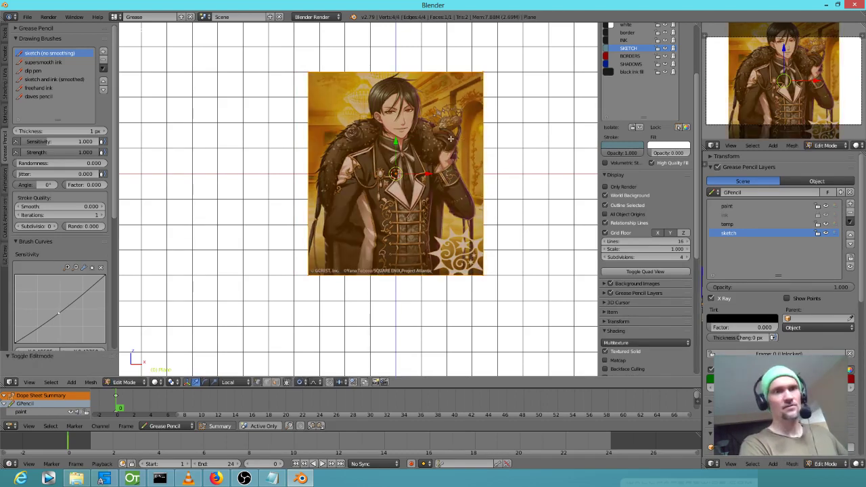
key(Tab)
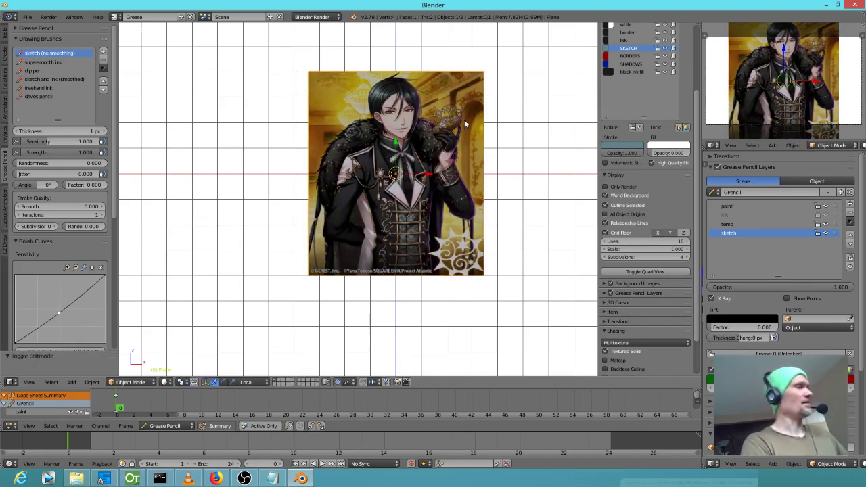
key(Tab)
key(w)
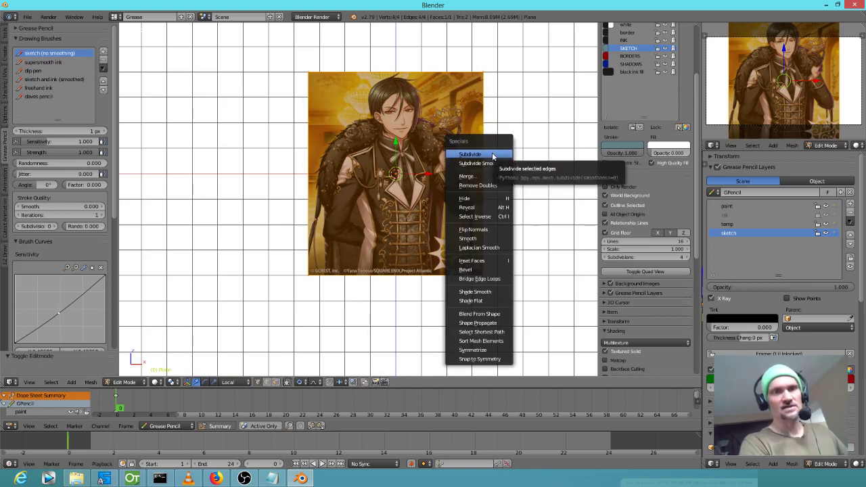
click(493, 157)
key(w)
click(492, 156)
key(w)
click(491, 156)
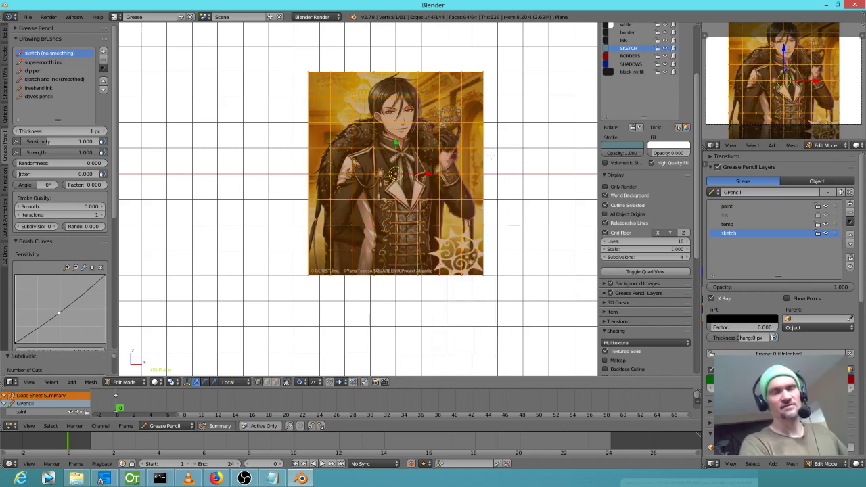
key(Tab)
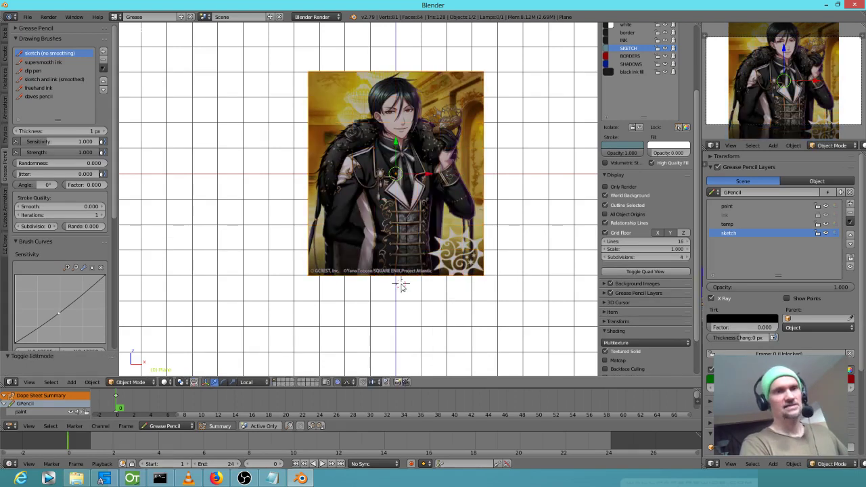
Step: Add a single-bone armature just below the picture plane's lower edge, in line with the character's centre
key(shift+a)
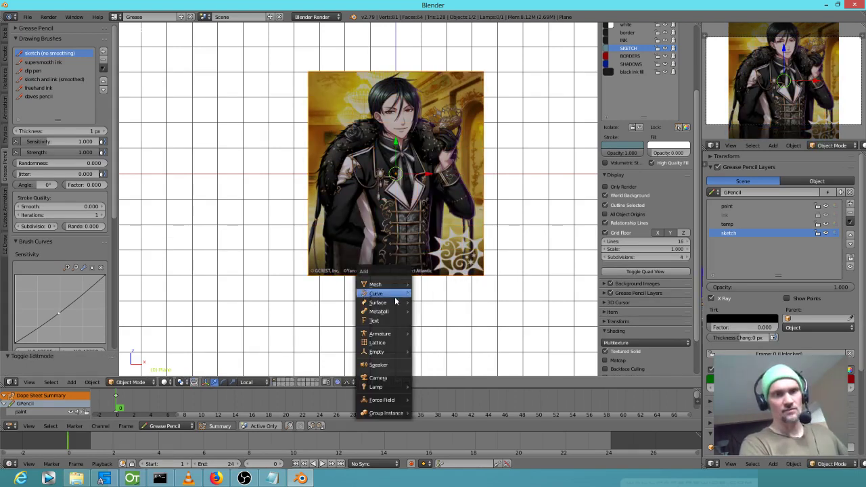
mouse_move(399, 334)
click(457, 334)
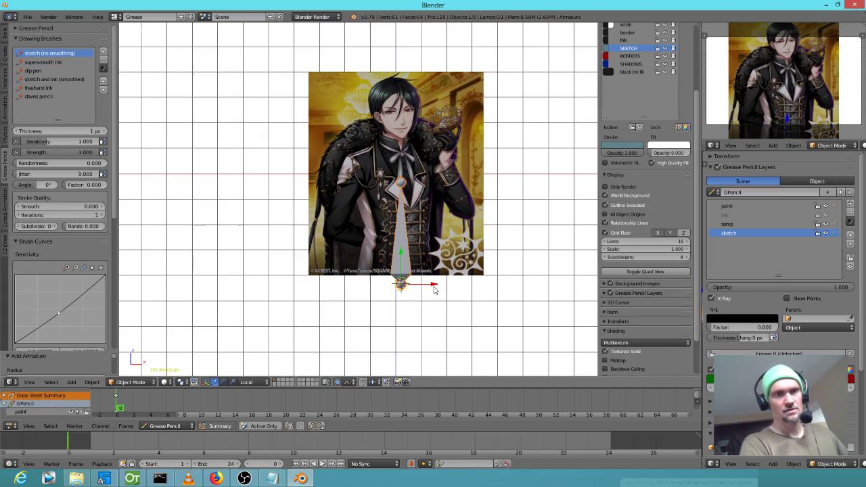
mouse_move(421, 203)
mouse_down()
mouse_move(304, 255)
mouse_move(434, 206)
mouse_up()
key(KP_1)
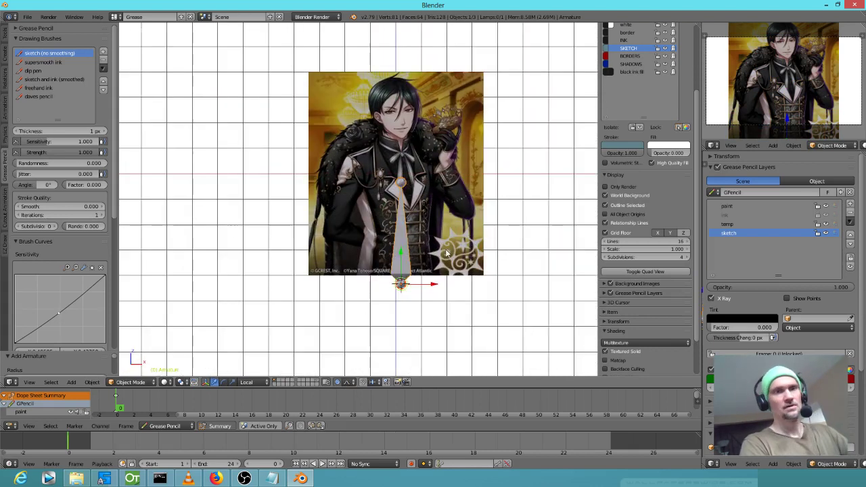
Step: Shorten the bone to end at the character's chest and extrude two more bones up to the neck and the top of the head
key(Tab)
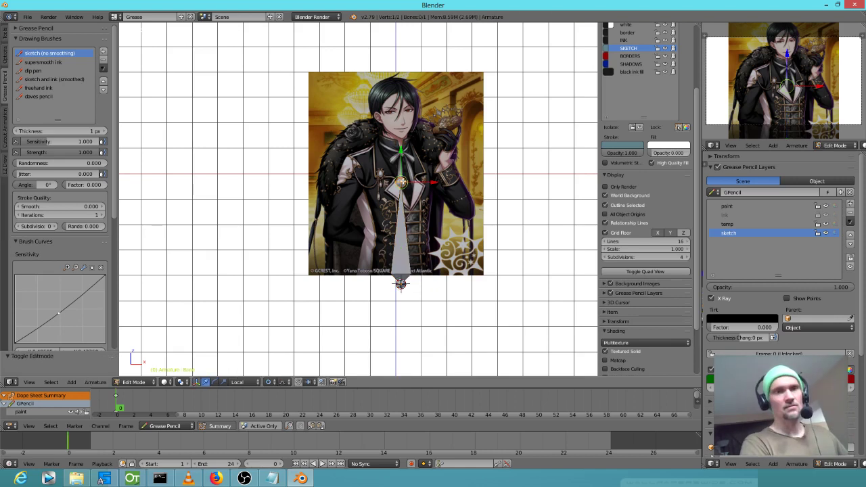
key(g)
key(Return)
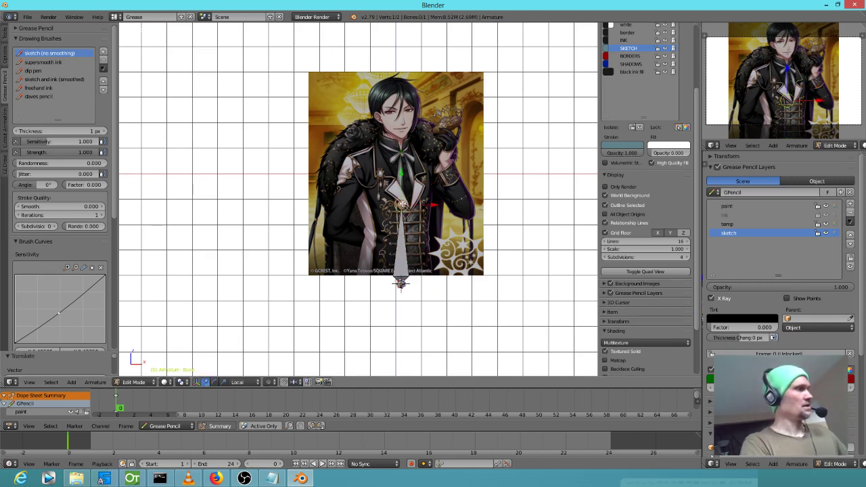
key(e)
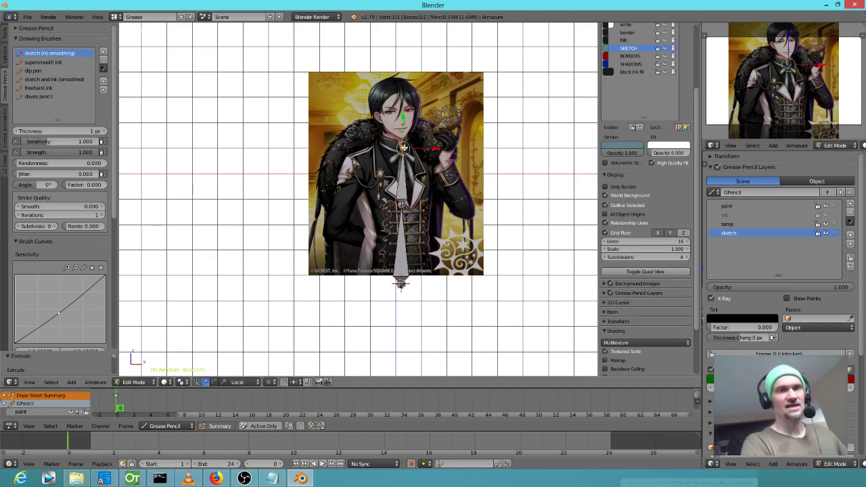
key(Return)
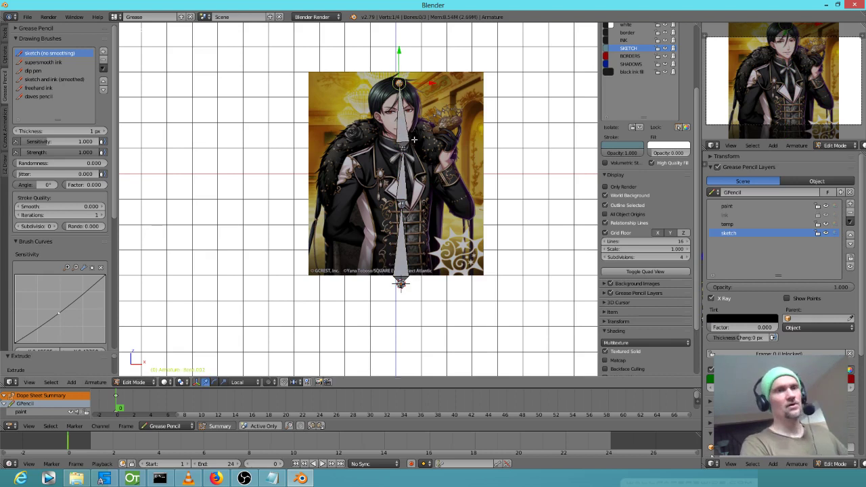
key(Tab)
Step: Parent the picture plane to the armature using Armature Deform with Automatic Weights
right_click(455, 140)
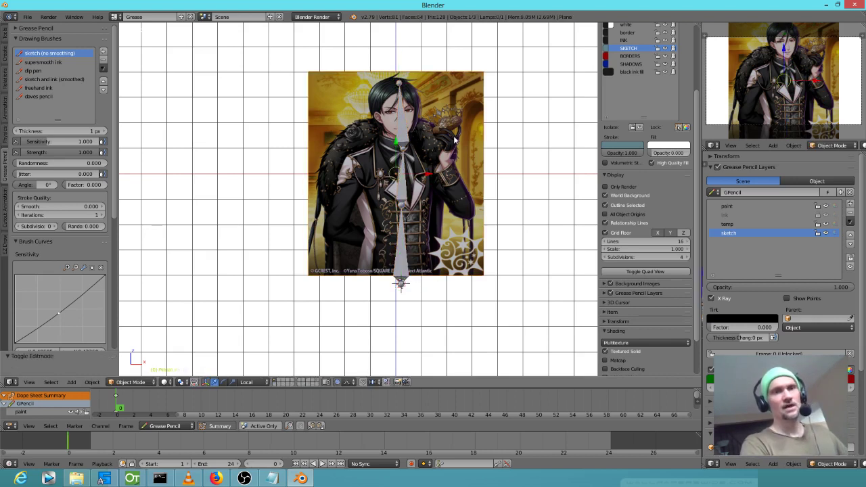
shift+right_click(399, 191)
key(ctrl+p)
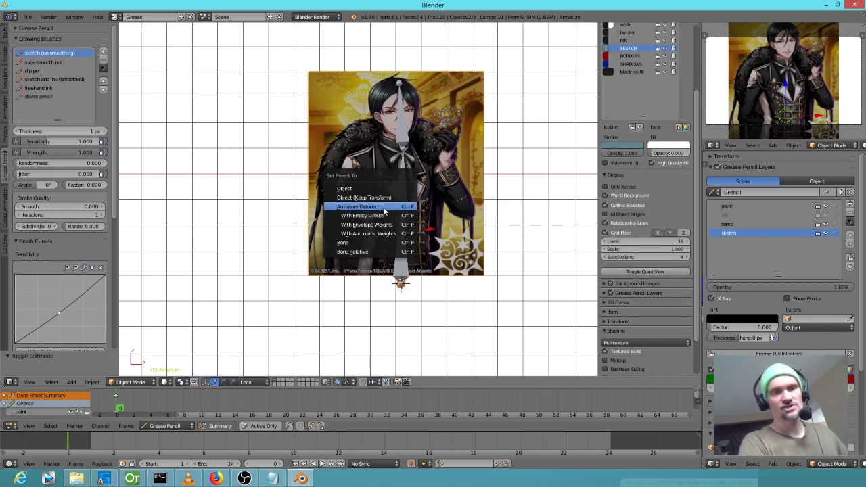
click(384, 234)
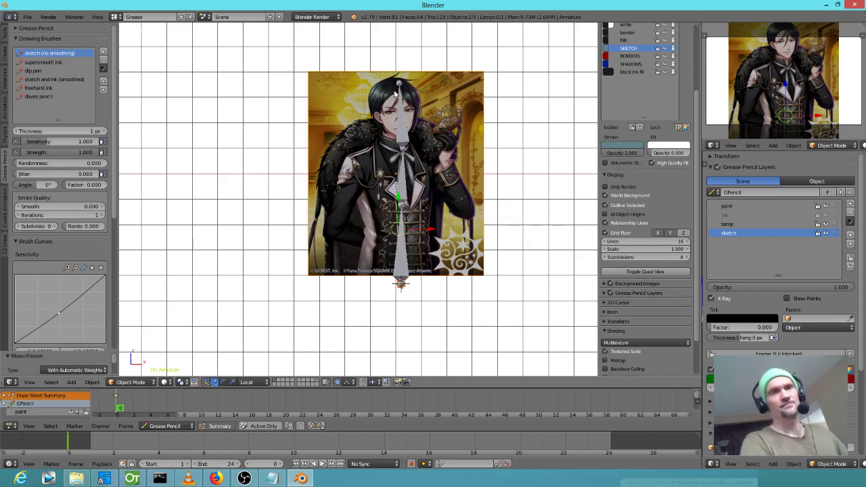
Step: Put the armature in Pose Mode and rotate the head bone clockwise to tilt the character's head
right_click(401, 113)
key(ctrl+Tab)
key(ctrl+Tab)
right_click(400, 110)
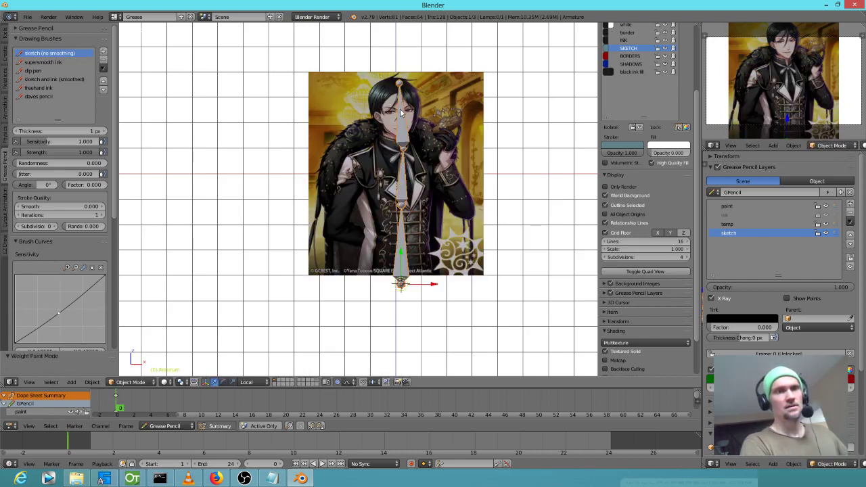
key(ctrl+Tab)
right_click(399, 108)
key(r)
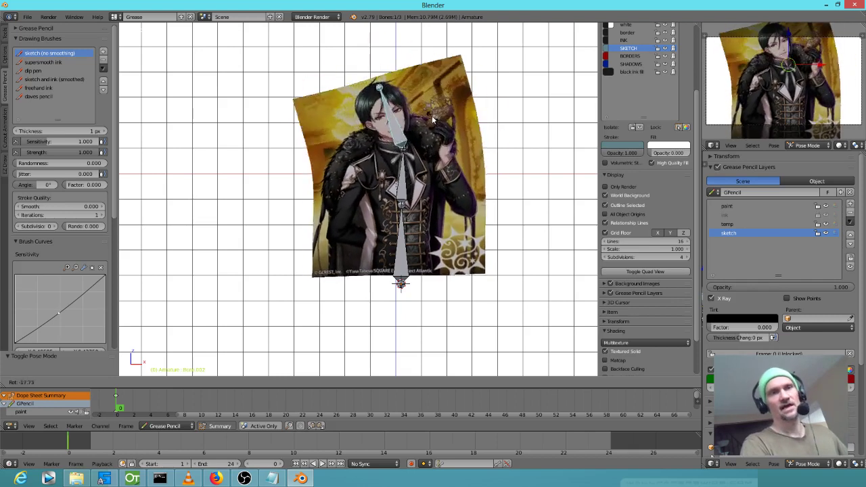
click(435, 157)
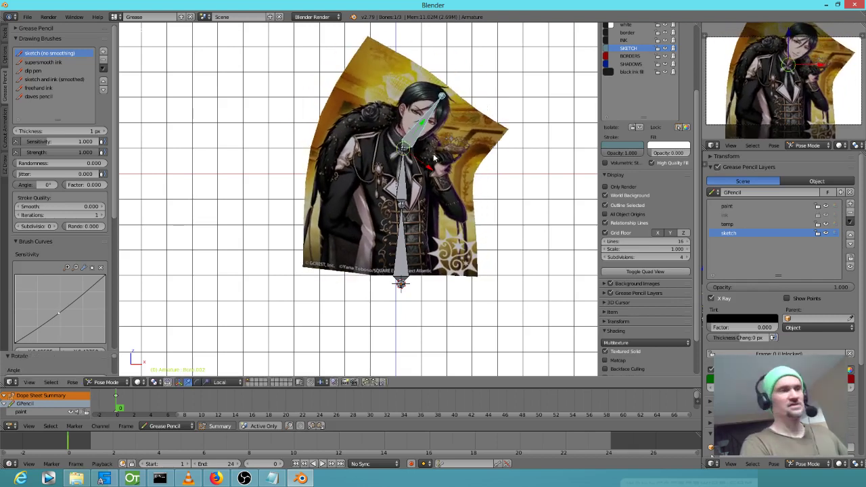
Step: Scale the posed head bone up along the global Z axis to stretch the head area of the picture
key(r)
right_click(426, 155)
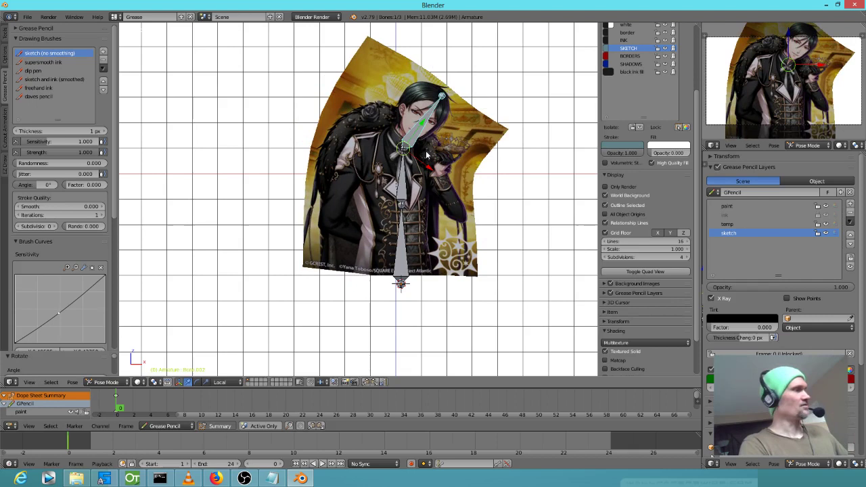
key(s)
key(z)
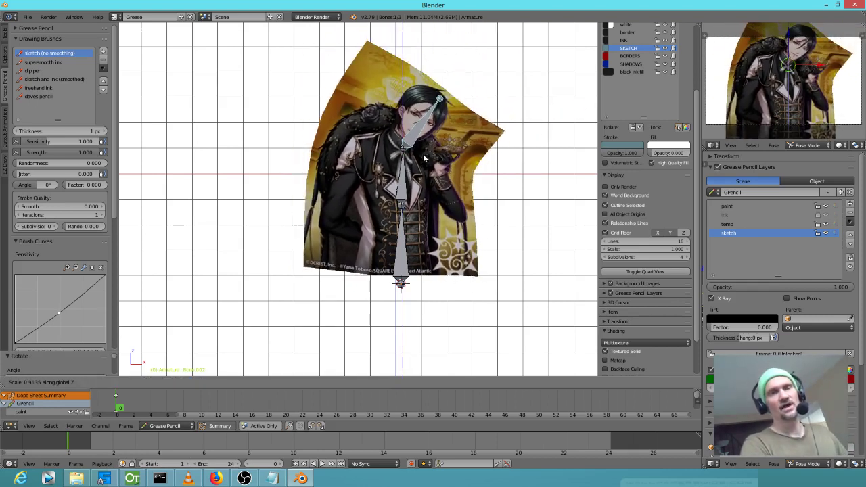
click(437, 141)
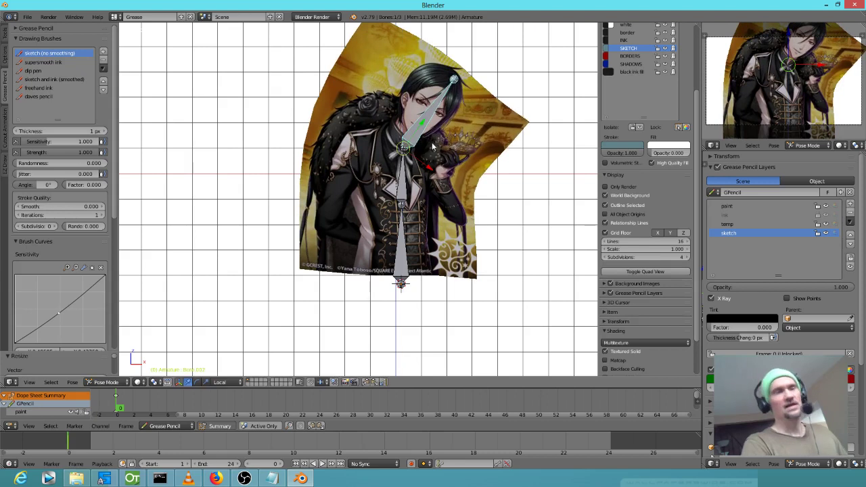
Step: Compare the armature's undeformed rest shape in Edit Mode with the posed result, ending in Object Mode
key(ctrl+Tab)
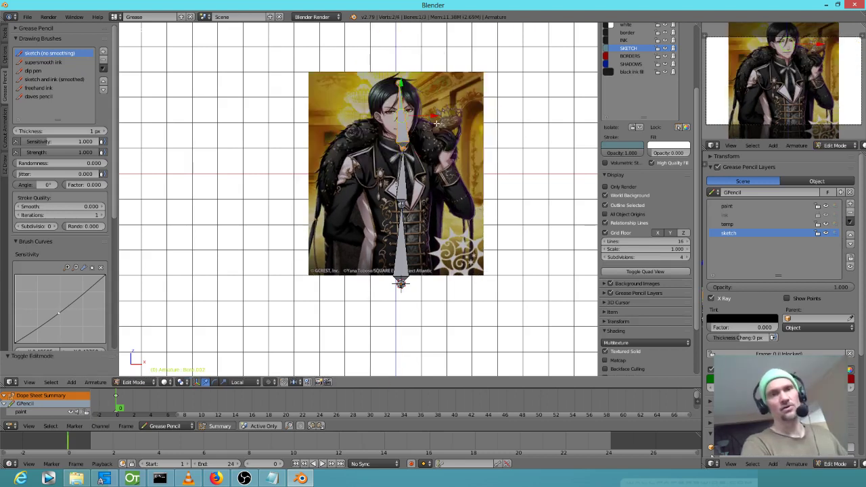
key(ctrl+Tab)
key(ctrl+Tab)
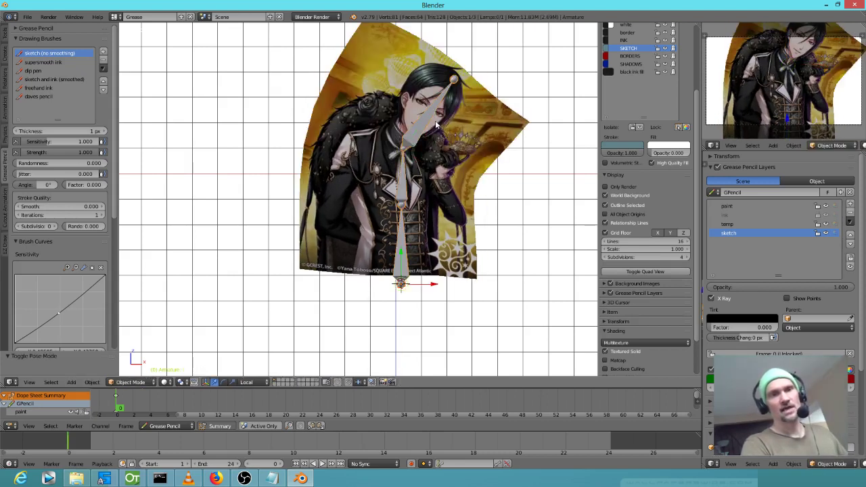
Step: Add a Subdivision Surface modifier to the picture plane to smooth its armature-deformed mesh
shift+right_click(458, 118)
key(ctrl+Tab)
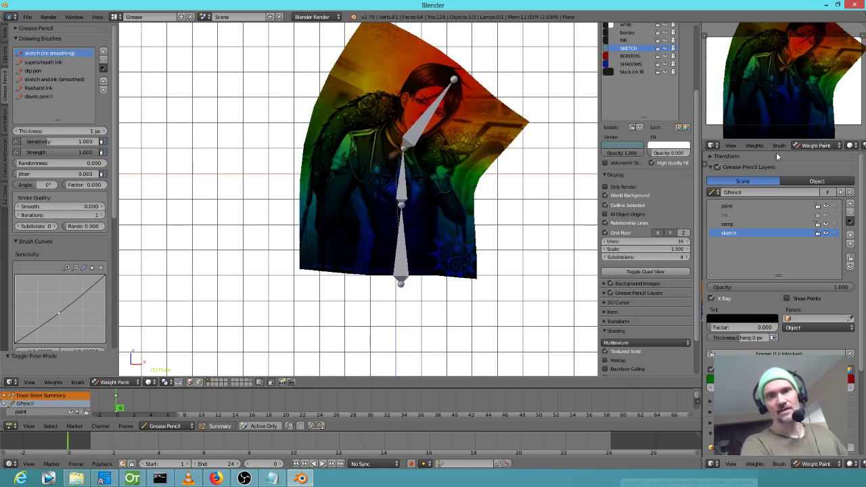
key(ctrl+Left)
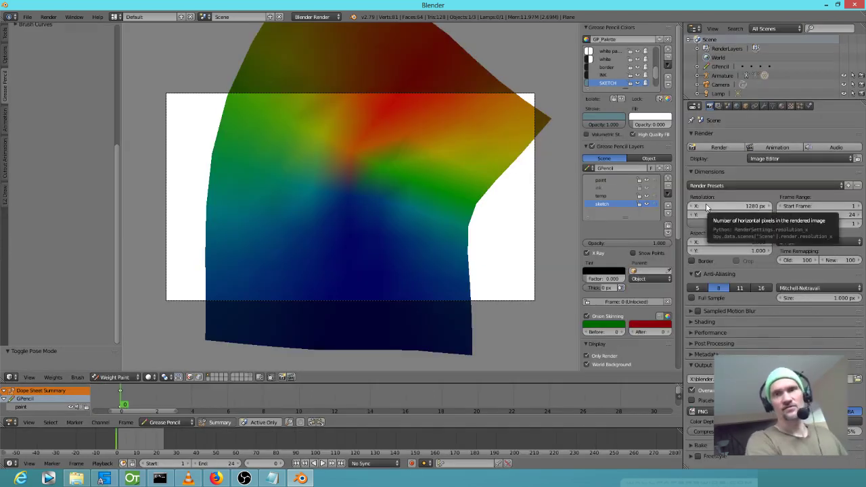
click(764, 106)
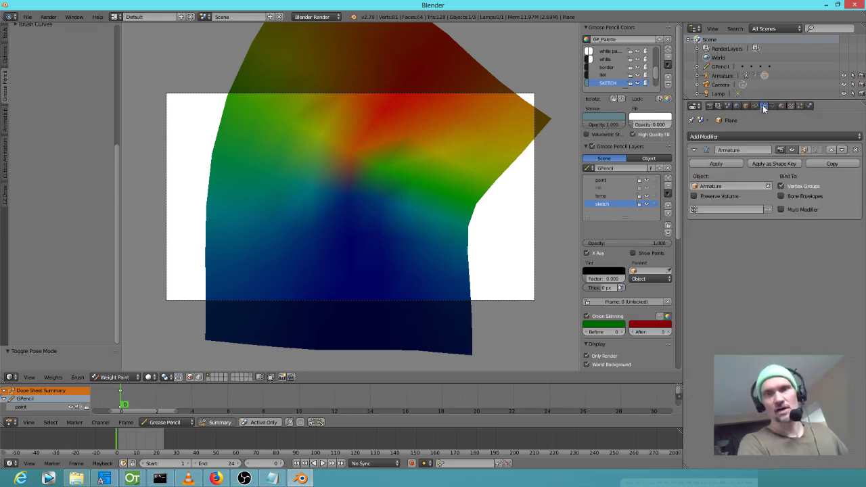
click(719, 136)
click(720, 289)
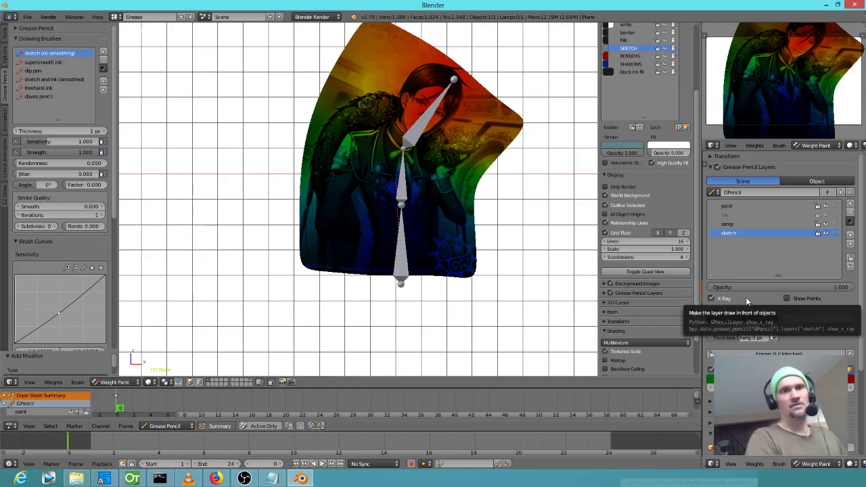
Step: Put the armature in Pose Mode and rotate the middle bone counterclockwise to lean the character's upper body
key(ctrl+Tab)
right_click(462, 84)
right_click(427, 114)
key(ctrl+Tab)
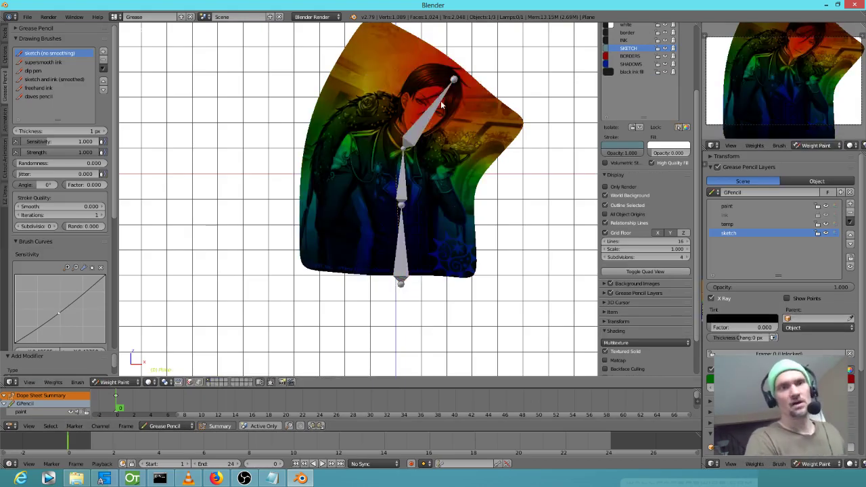
key(ctrl+Tab)
right_click(435, 106)
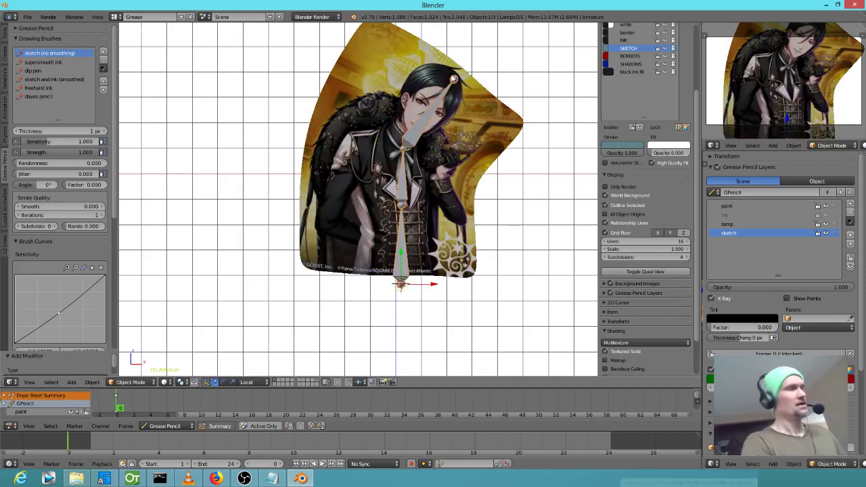
key(ctrl+Tab)
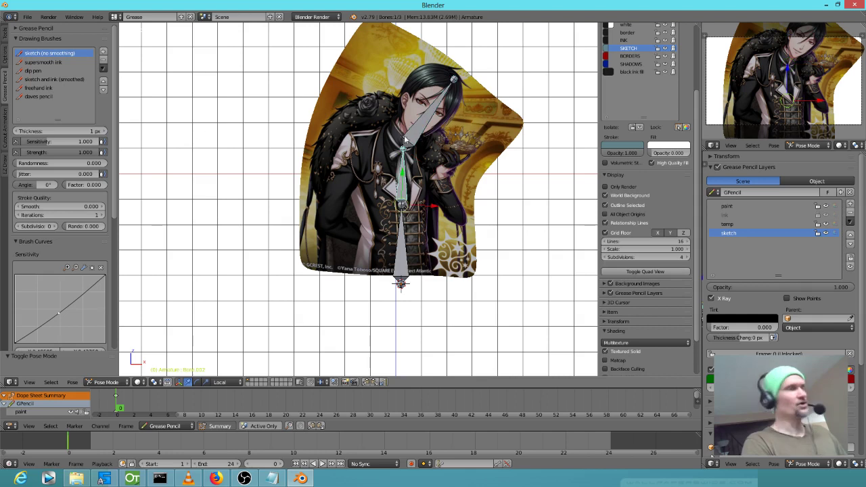
key(r)
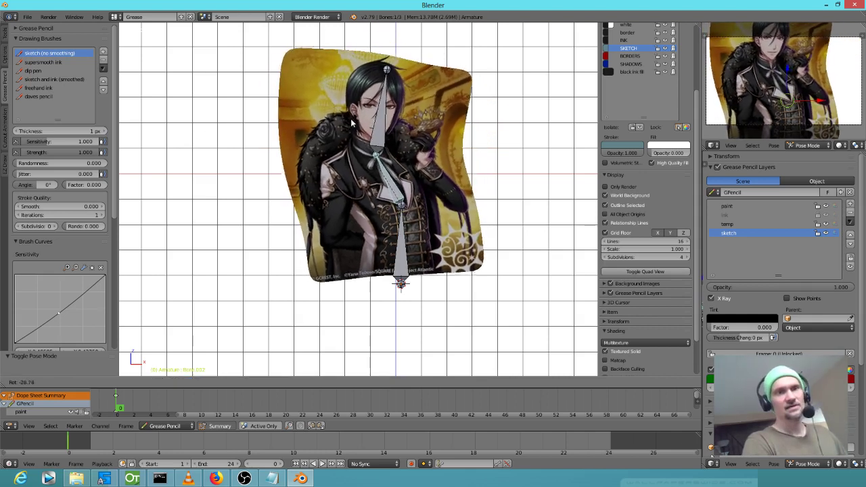
click(378, 281)
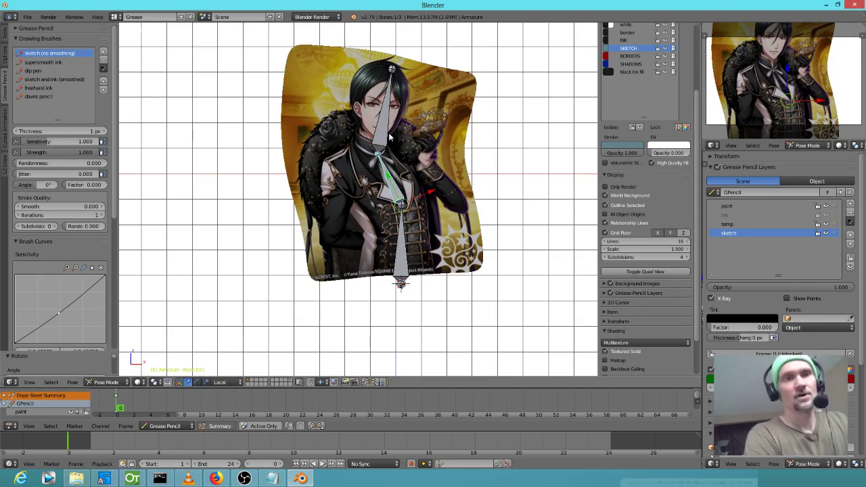
Step: Examine the head bone's weight influence on the picture plane in Weight Paint mode from angled views
right_click(419, 93)
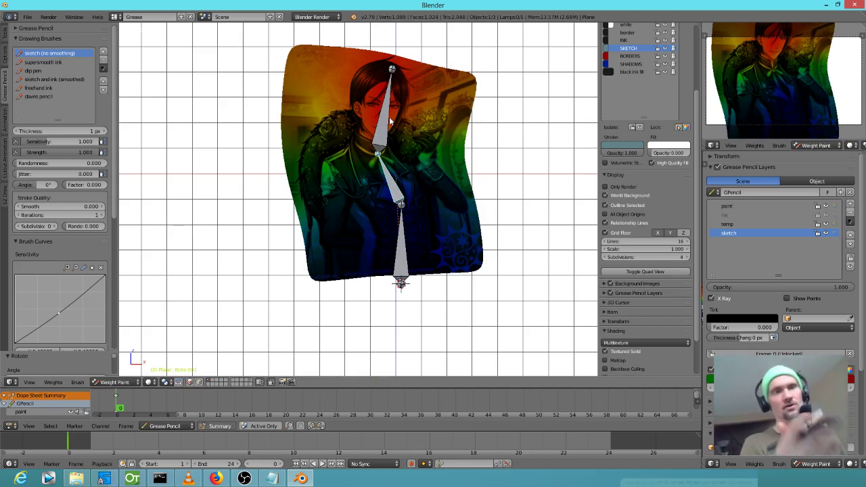
right_click(385, 121)
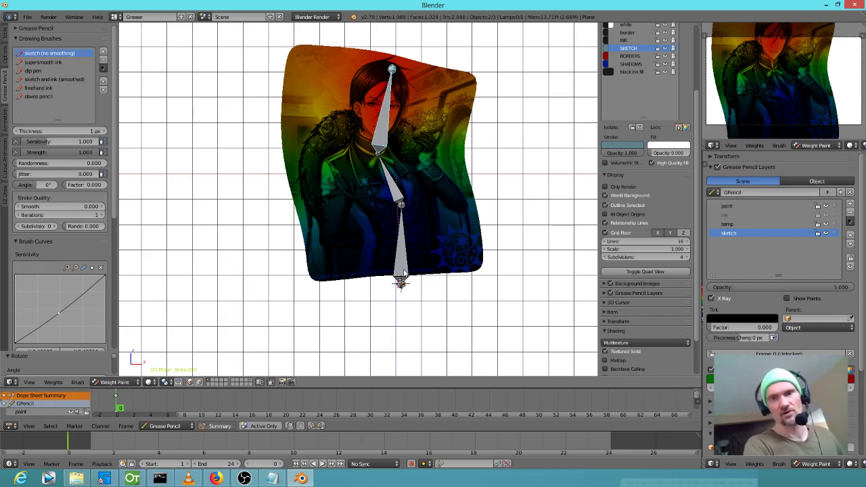
scroll(476, 132, up, 3)
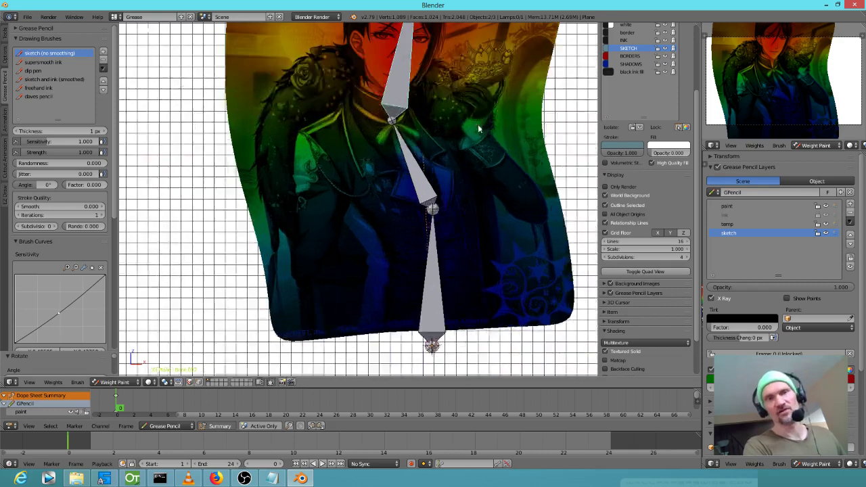
scroll(463, 111, down, 1)
drag(463, 112, 374, 177)
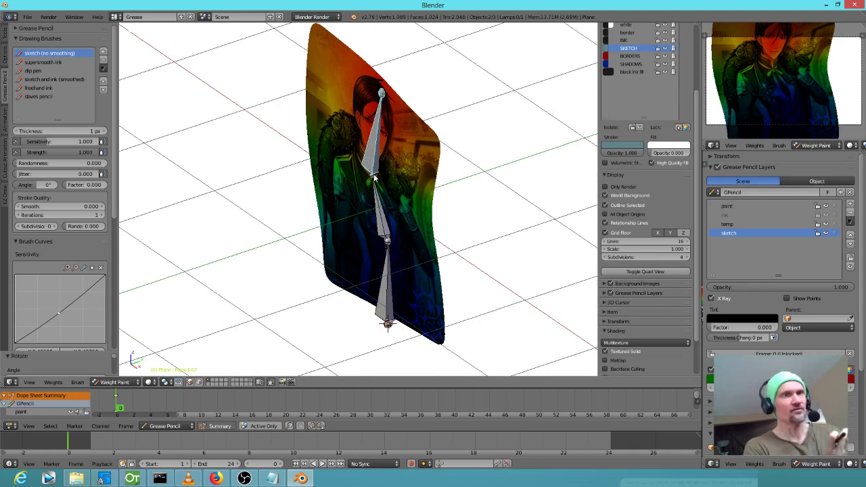
click(132, 478)
click(301, 479)
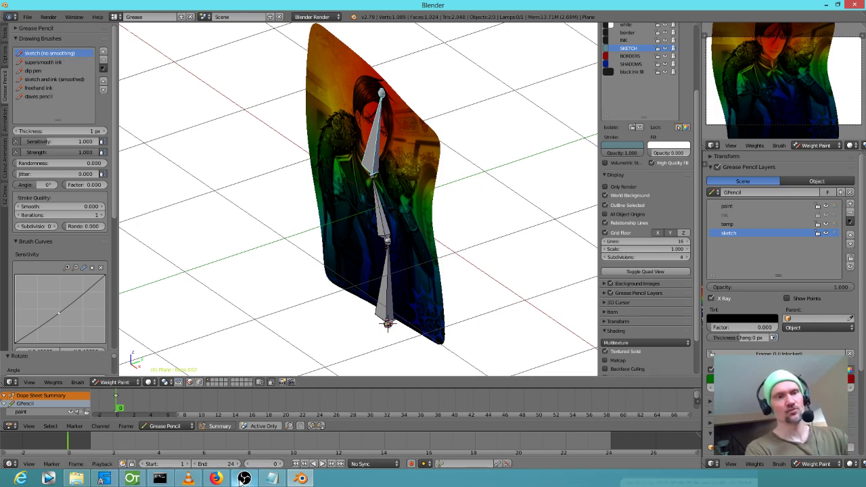
mouse_move(244, 478)
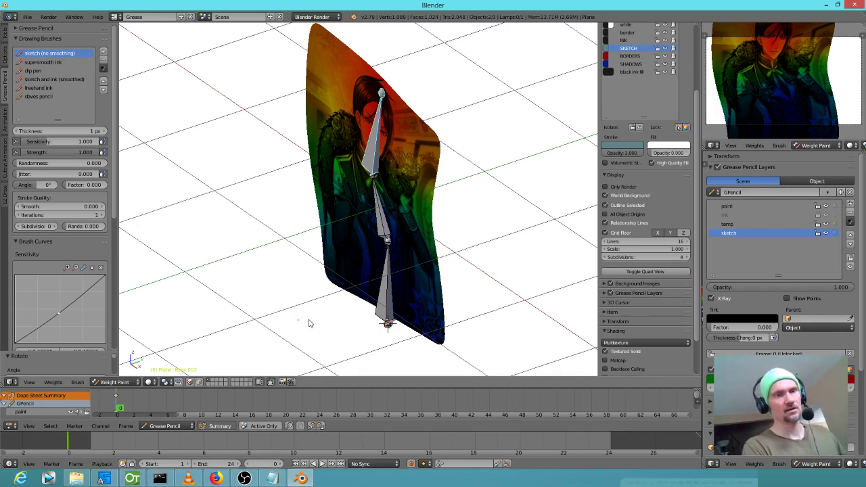
click(155, 409)
drag(154, 409, 120, 408)
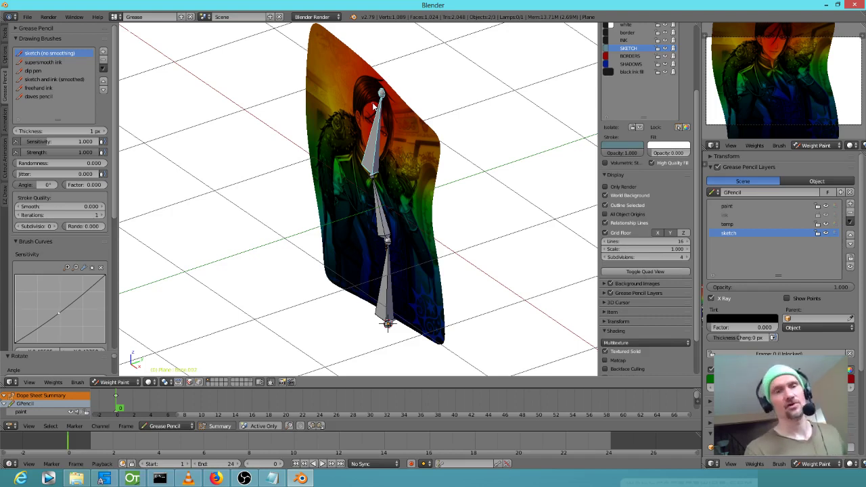
mouse_move(394, 214)
mouse_down()
mouse_move(397, 196)
mouse_move(337, 216)
mouse_move(360, 227)
mouse_move(434, 179)
mouse_move(407, 211)
mouse_move(384, 211)
mouse_up()
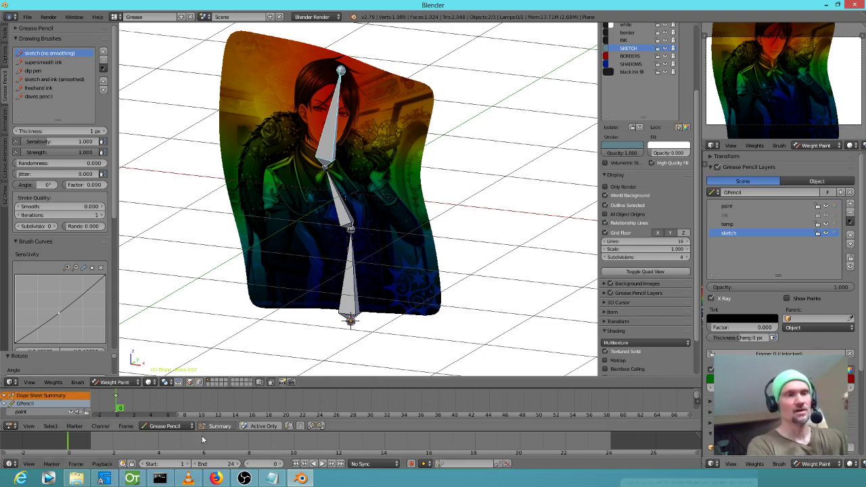
mouse_move(396, 261)
mouse_down()
mouse_move(443, 242)
mouse_move(428, 275)
mouse_up()
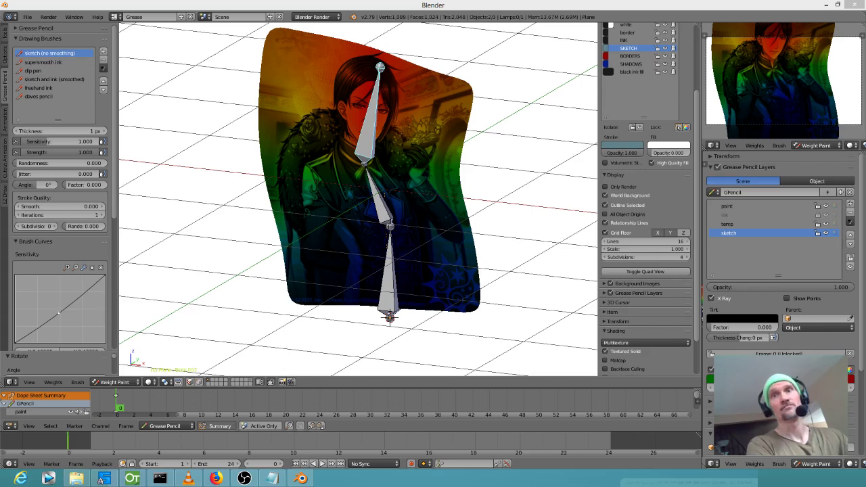
Step: Close Blender 2.79 and switch to Blender 2.80 Beta, dismissing its splash screen
click(855, 7)
click(444, 274)
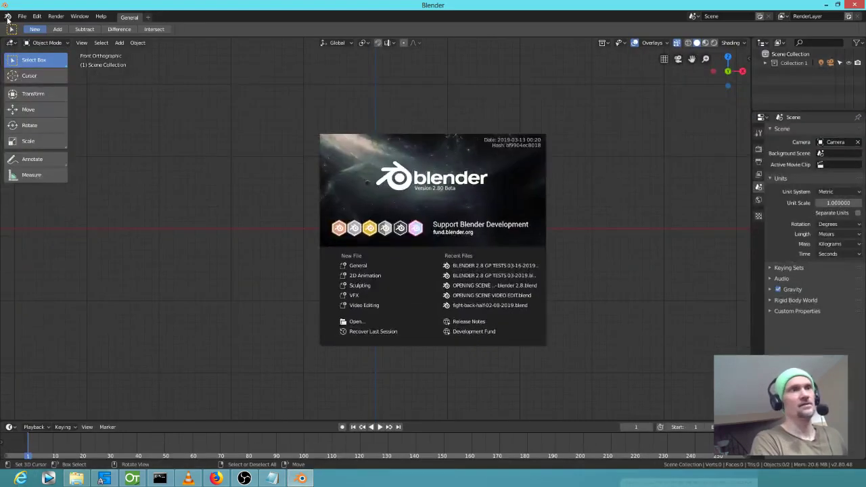
click(24, 18)
Step: Add the 2D Animation workspace to the current file
click(24, 19)
mouse_move(40, 46)
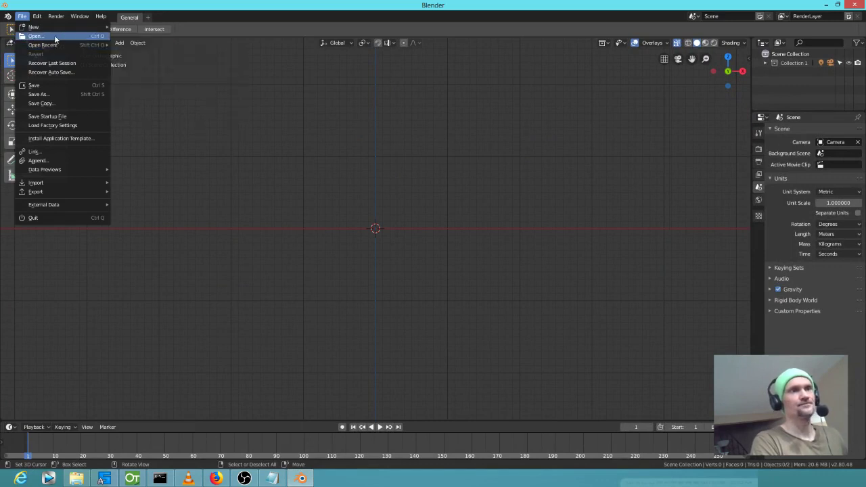
mouse_move(61, 26)
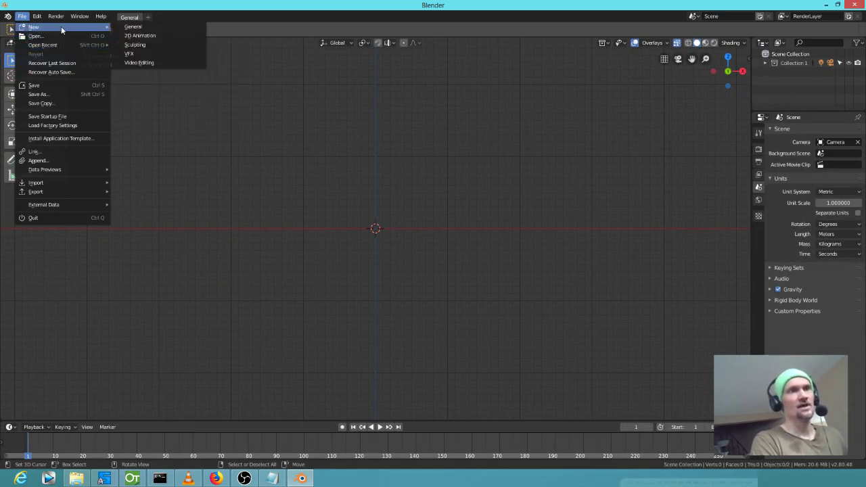
click(128, 21)
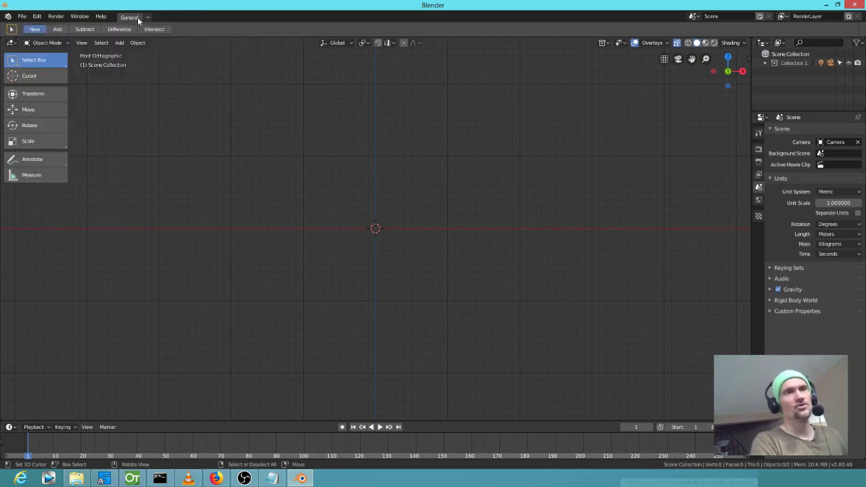
click(149, 19)
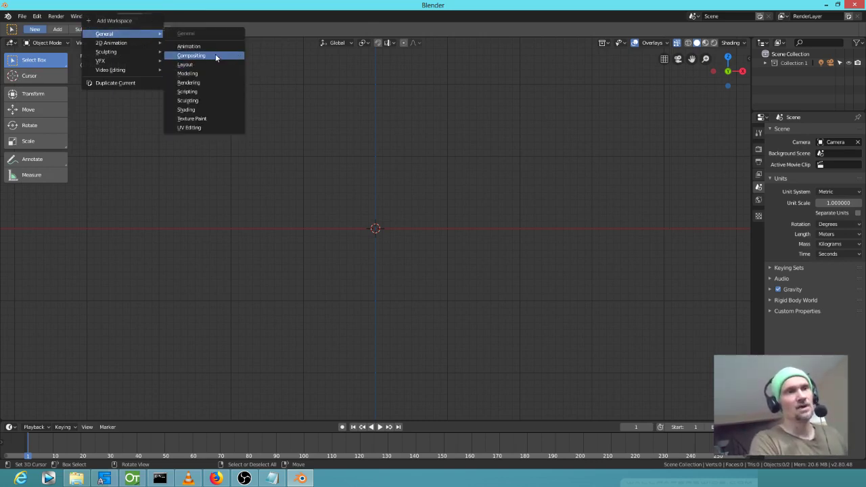
mouse_move(146, 42)
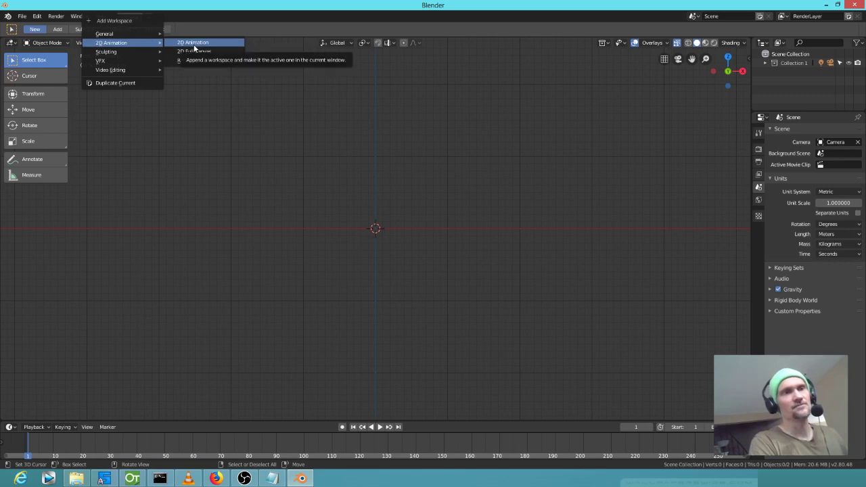
click(193, 43)
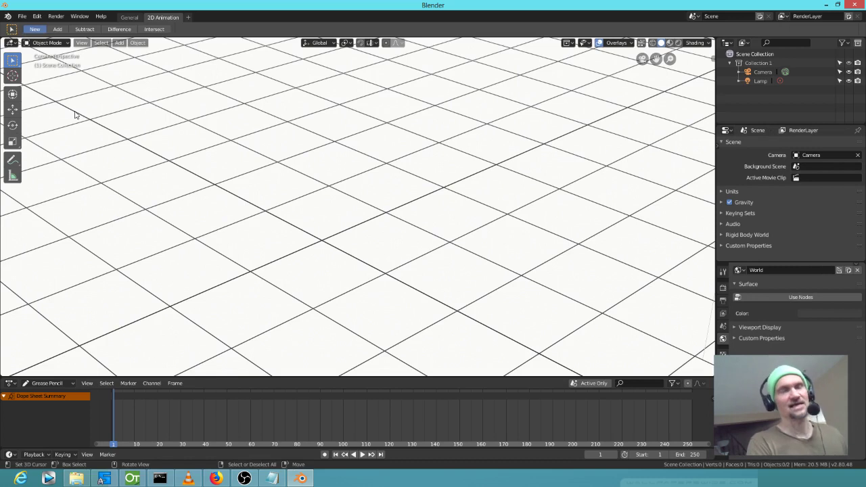
Step: Create a new file from the 2D Animation template
click(37, 15)
click(23, 17)
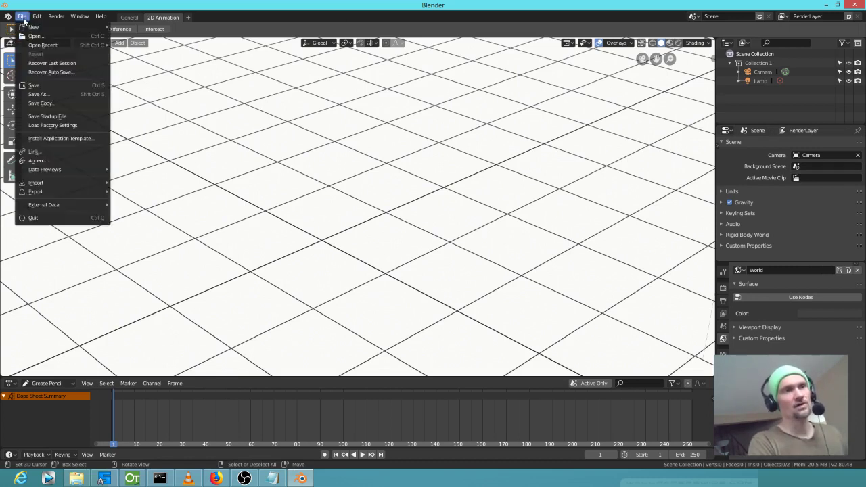
mouse_move(33, 27)
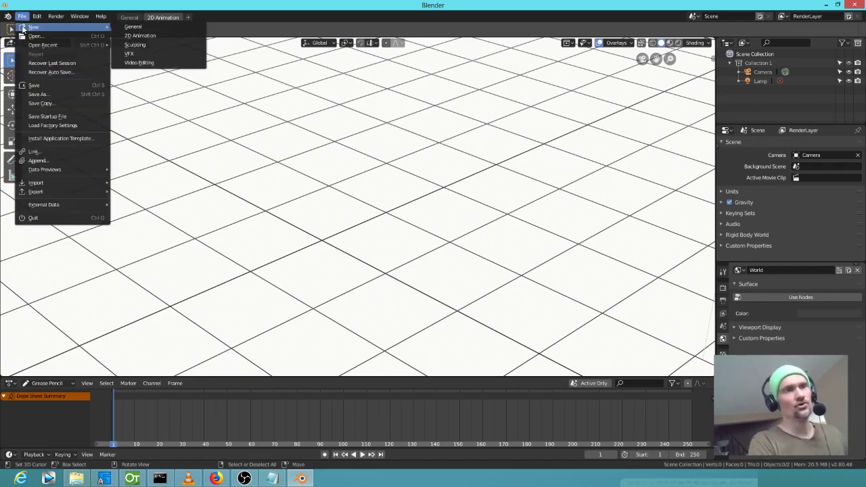
click(159, 36)
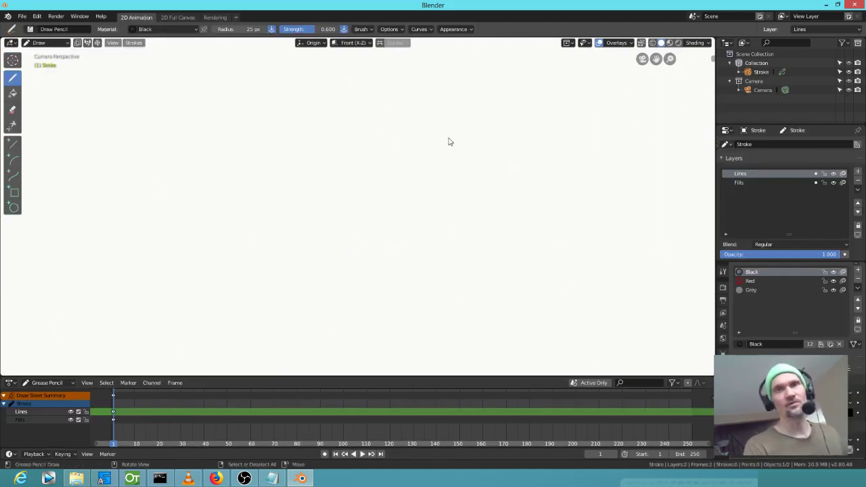
Step: Sketch a character's head with the black Draw Pencil brush, roughing in face outline, hair, eyes, mouth, jaw and neck
mouse_move(361, 135)
mouse_down()
mouse_move(343, 228)
mouse_move(360, 266)
mouse_move(477, 257)
mouse_move(455, 112)
mouse_move(467, 218)
mouse_move(460, 88)
mouse_move(370, 140)
mouse_move(493, 93)
mouse_move(516, 165)
mouse_move(558, 174)
mouse_move(525, 169)
mouse_move(520, 219)
mouse_up()
mouse_move(433, 89)
mouse_down()
mouse_move(314, 161)
mouse_move(477, 146)
mouse_up()
drag(360, 169, 412, 174)
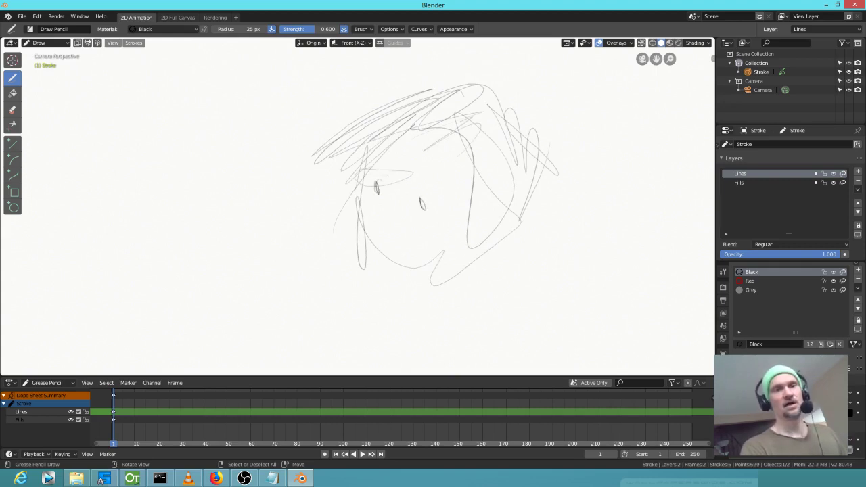
drag(365, 243, 340, 351)
mouse_move(492, 195)
mouse_down()
mouse_move(437, 313)
mouse_move(441, 346)
mouse_up()
drag(466, 238, 455, 250)
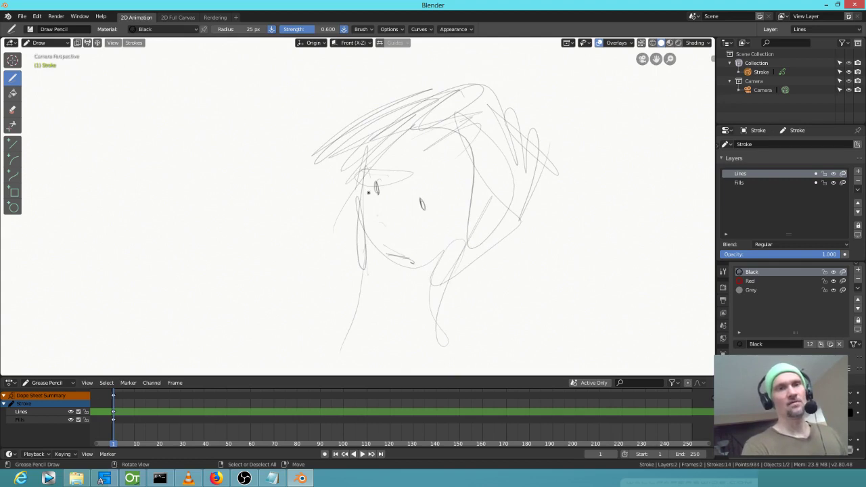
mouse_move(369, 230)
mouse_down()
mouse_move(426, 279)
mouse_move(483, 228)
mouse_up()
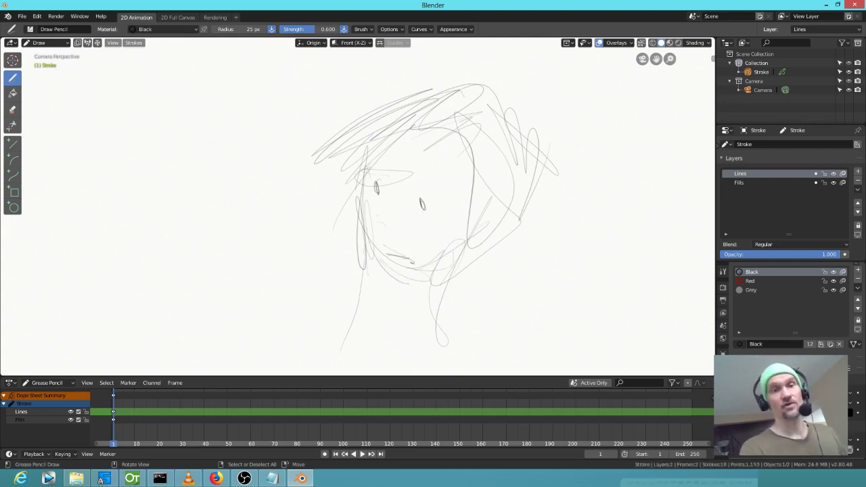
Step: Shade the neck below the jaw with pencil strokes and rough in the character's collar and shoulders
drag(426, 282, 373, 326)
mouse_move(411, 305)
mouse_down()
mouse_move(351, 356)
mouse_move(382, 331)
mouse_up()
drag(488, 271, 464, 293)
mouse_move(499, 224)
mouse_down()
mouse_move(476, 307)
mouse_move(423, 295)
mouse_move(373, 324)
mouse_move(335, 374)
mouse_up()
drag(480, 298, 539, 342)
drag(516, 312, 554, 349)
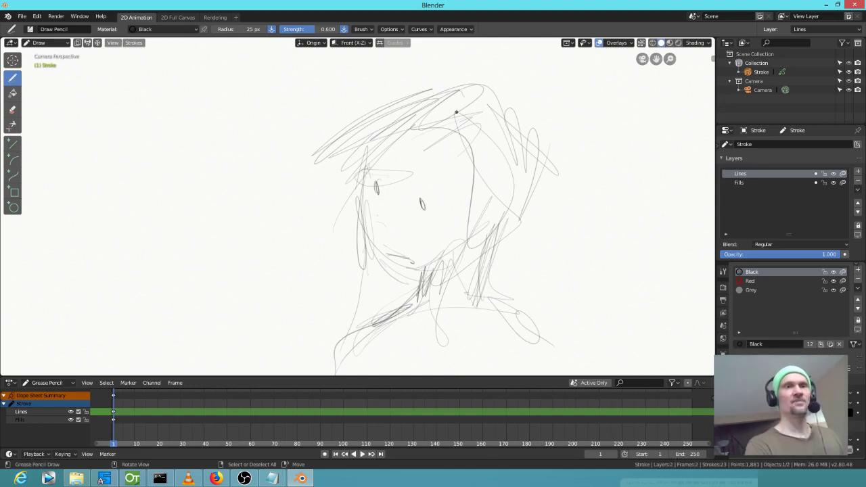
Step: Build up the character's hair with denser pencil strokes across the top, fringe and back of the head
drag(430, 84, 305, 160)
drag(464, 79, 323, 164)
mouse_move(362, 78)
mouse_down()
mouse_move(484, 88)
mouse_move(347, 84)
mouse_move(462, 98)
mouse_move(498, 69)
mouse_move(441, 80)
mouse_up()
drag(514, 120, 419, 91)
mouse_move(426, 100)
mouse_down()
mouse_move(349, 140)
mouse_move(316, 174)
mouse_up()
drag(463, 93, 339, 150)
mouse_move(461, 119)
mouse_down()
mouse_move(501, 77)
mouse_move(514, 106)
mouse_up()
drag(508, 73, 539, 195)
mouse_move(530, 126)
mouse_down()
mouse_move(472, 169)
mouse_move(455, 230)
mouse_up()
mouse_move(483, 145)
mouse_down()
mouse_move(463, 257)
mouse_move(496, 231)
mouse_up()
mouse_move(531, 150)
mouse_down()
mouse_move(549, 178)
mouse_move(546, 221)
mouse_up()
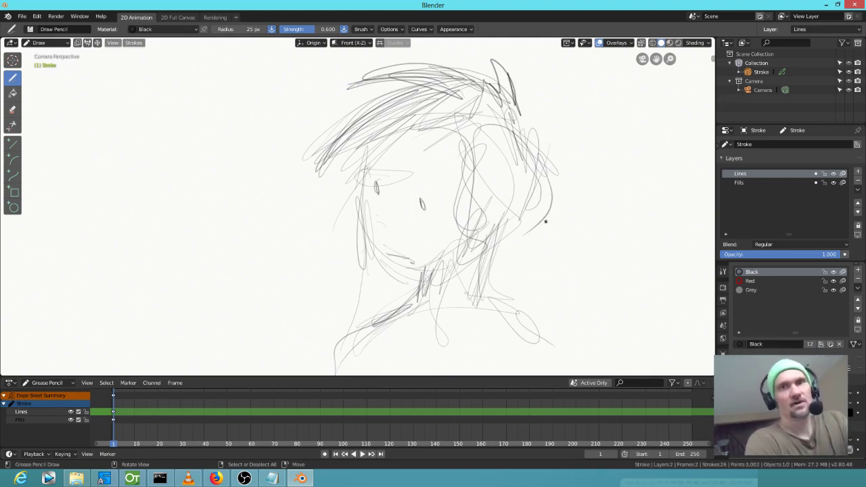
Step: With the Draw Ink brush, draw two long curves and a dense patch of hatching beside the head, plus a short arc above each eye
click(65, 44)
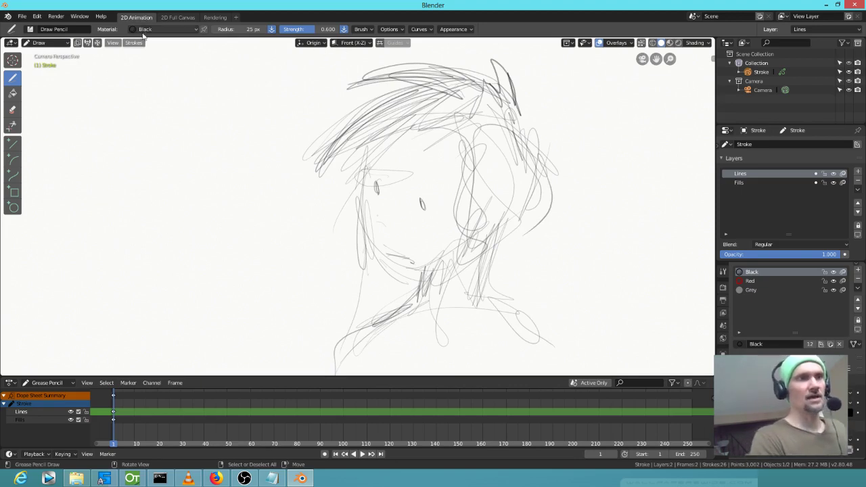
click(92, 30)
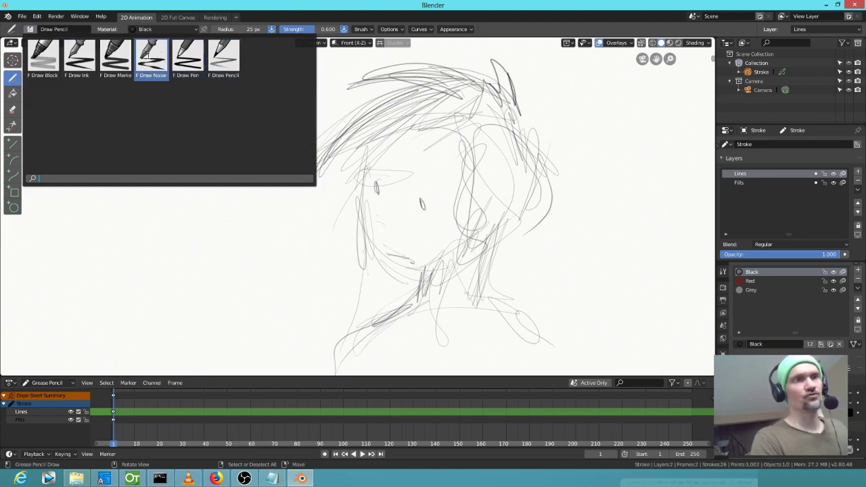
click(82, 59)
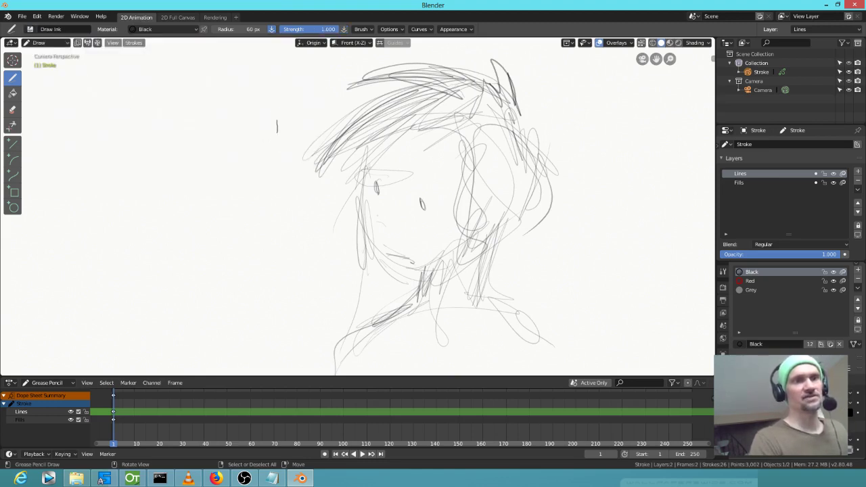
mouse_move(254, 171)
mouse_down()
mouse_move(202, 223)
mouse_move(183, 274)
mouse_move(211, 313)
mouse_move(308, 244)
mouse_up()
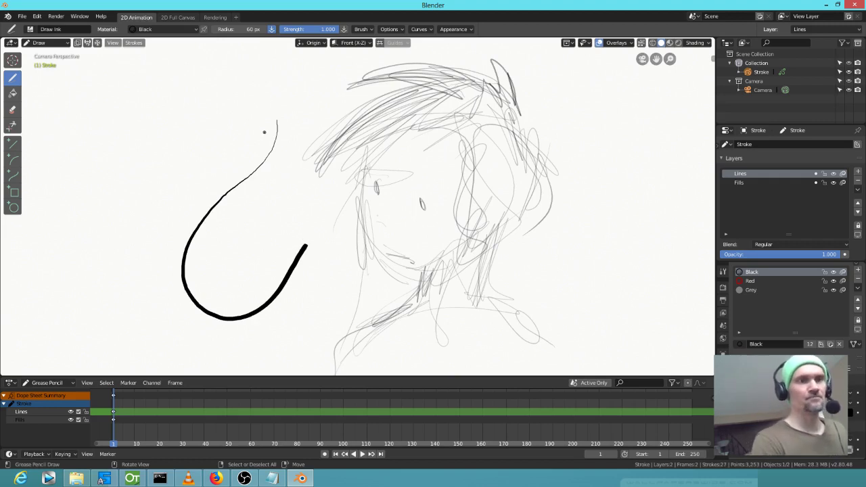
mouse_move(263, 130)
mouse_down()
mouse_move(237, 167)
mouse_move(166, 217)
mouse_move(134, 293)
mouse_move(155, 315)
mouse_up()
mouse_move(162, 183)
mouse_down()
mouse_move(111, 276)
mouse_move(124, 209)
mouse_move(99, 304)
mouse_up()
drag(138, 178, 97, 303)
mouse_move(116, 196)
mouse_down()
mouse_move(98, 308)
mouse_move(82, 319)
mouse_move(92, 300)
mouse_move(95, 308)
mouse_up()
mouse_move(115, 223)
mouse_down()
mouse_move(94, 314)
mouse_move(103, 303)
mouse_up()
drag(114, 249, 98, 310)
mouse_move(122, 227)
mouse_down()
mouse_move(99, 311)
mouse_move(106, 258)
mouse_up()
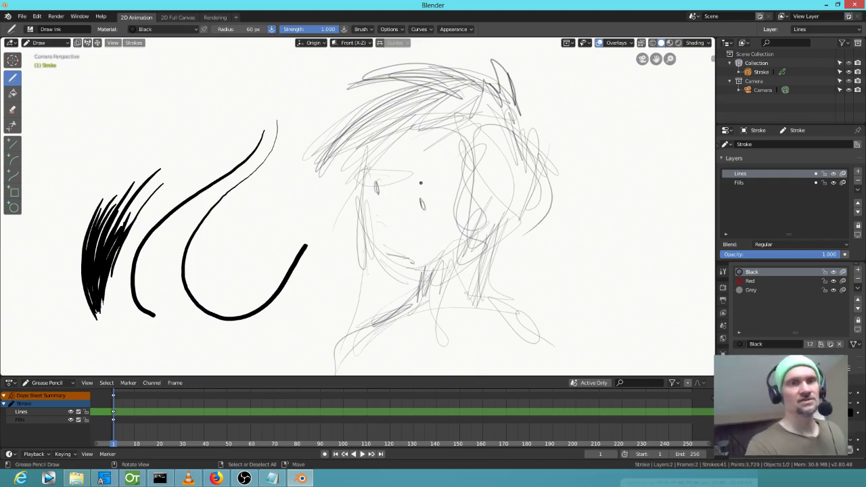
drag(375, 171, 392, 169)
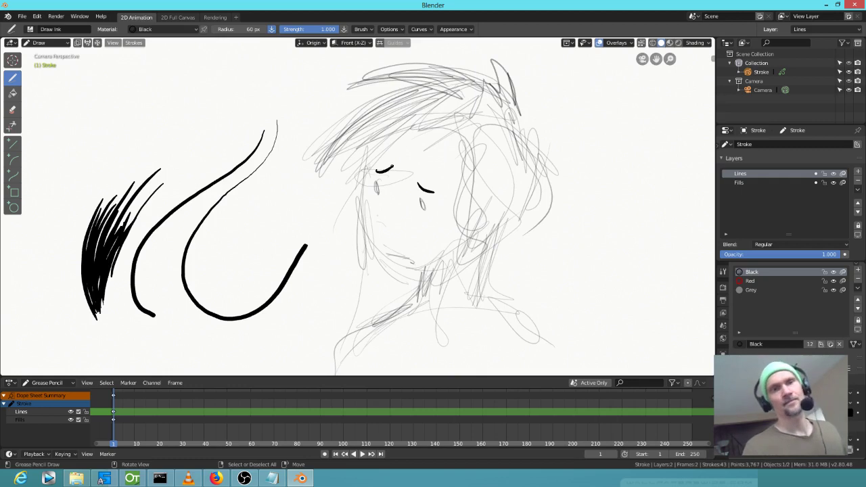
Step: Switch to the Draw Noise brush and draw a long wavering line down beside the face, across the shoulders and up behind the head
click(29, 29)
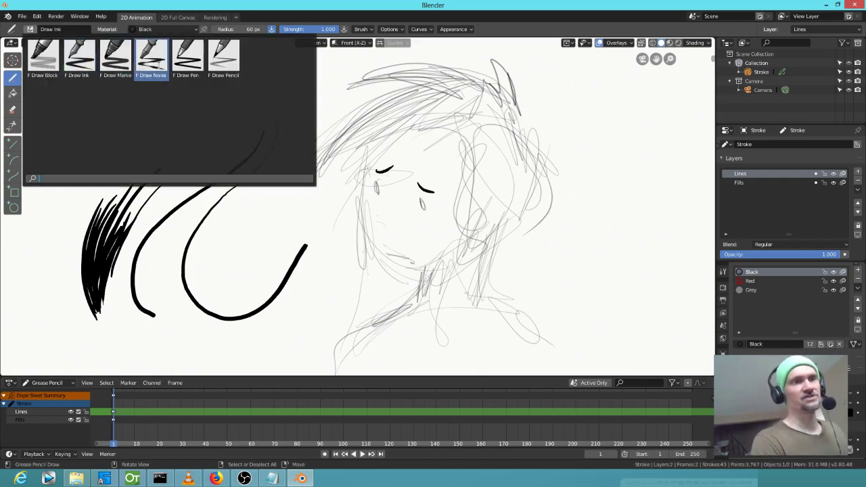
click(151, 59)
mouse_move(306, 82)
mouse_down()
mouse_move(315, 133)
mouse_move(308, 211)
mouse_move(342, 264)
mouse_move(341, 323)
mouse_move(364, 325)
mouse_move(480, 286)
mouse_move(620, 280)
mouse_move(607, 146)
mouse_up()
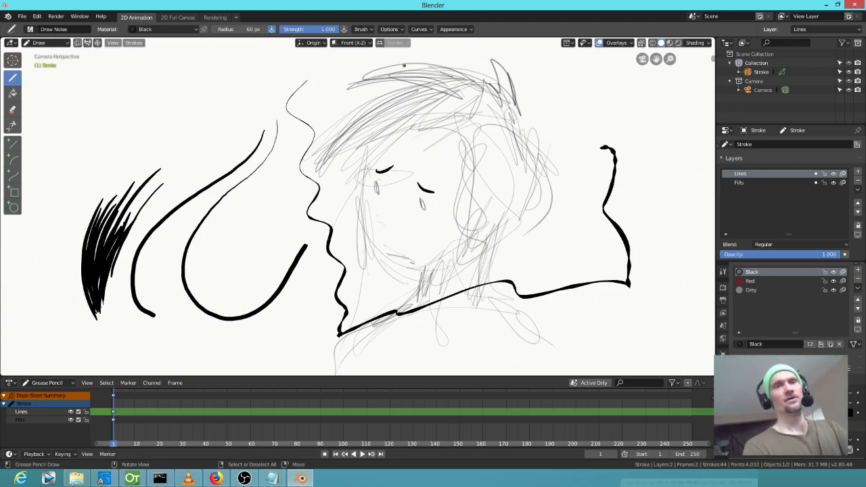
mouse_move(601, 149)
mouse_down()
mouse_move(597, 115)
mouse_move(594, 136)
mouse_up()
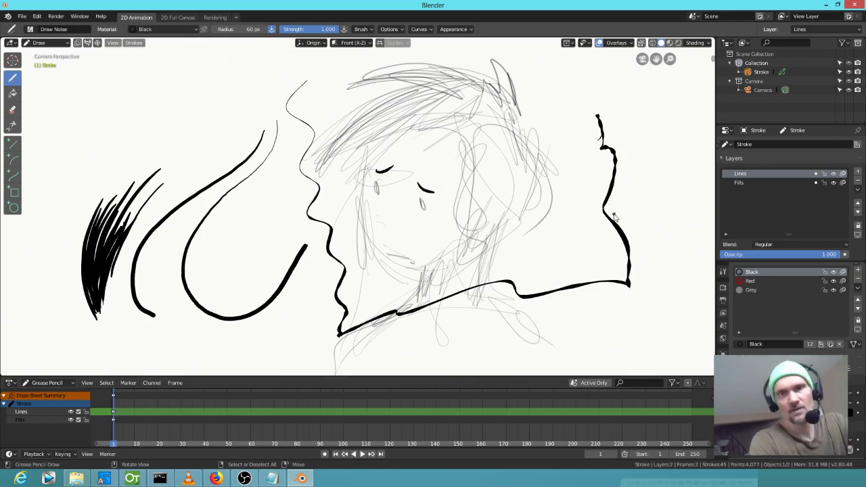
Step: Quit Blender without saving and open the recent scene pre-fight-dialogue.tnz in OpenToonz, discarding the mesh scene's changes
click(855, 5)
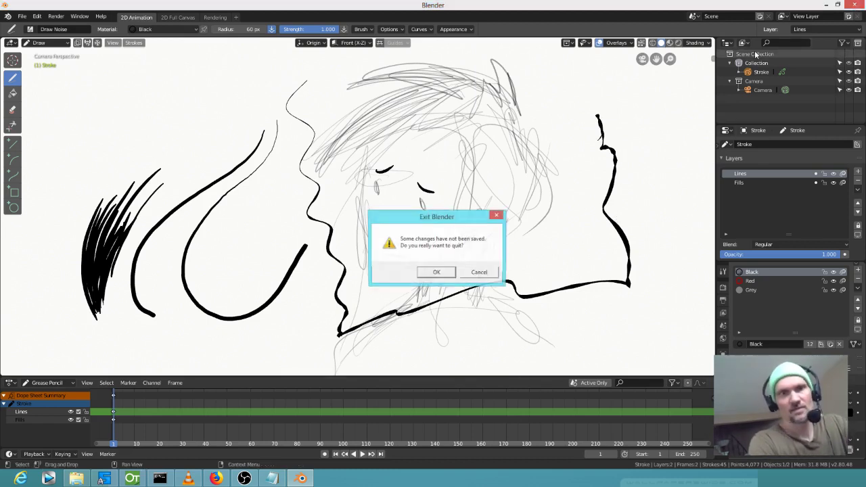
click(437, 272)
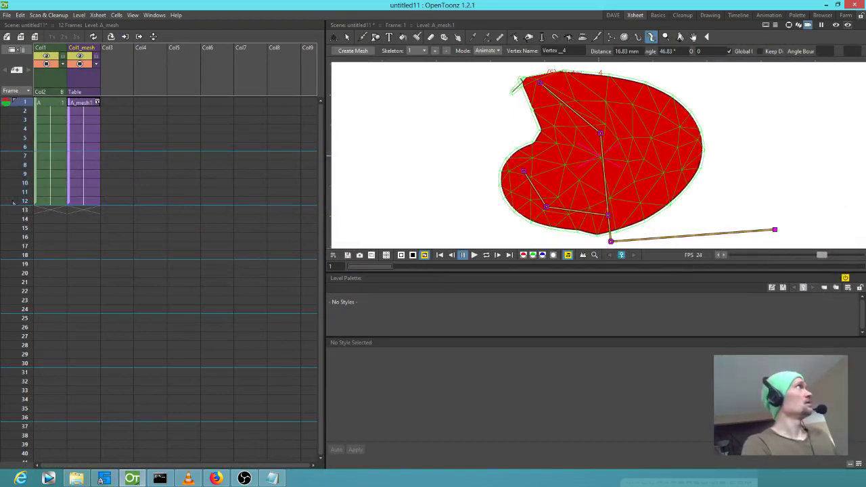
click(6, 15)
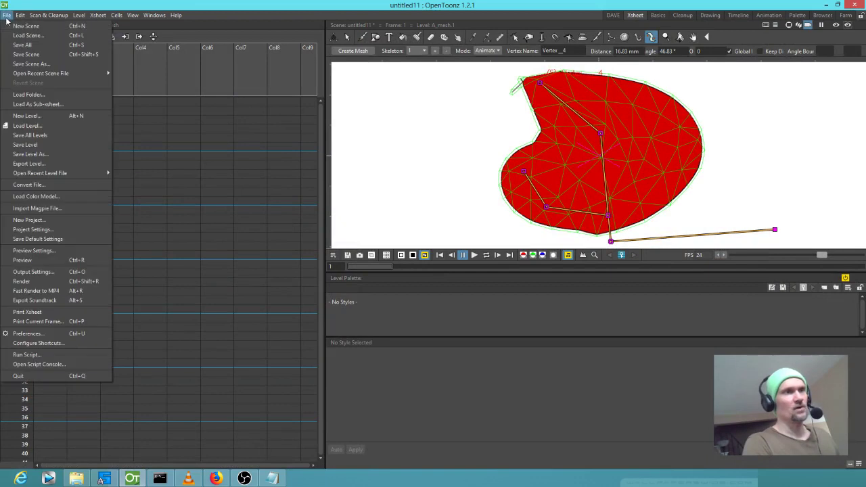
mouse_move(68, 73)
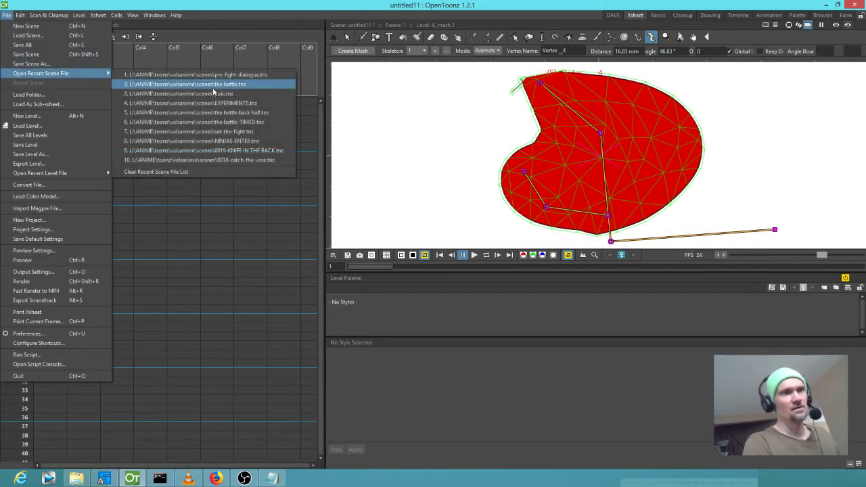
click(247, 76)
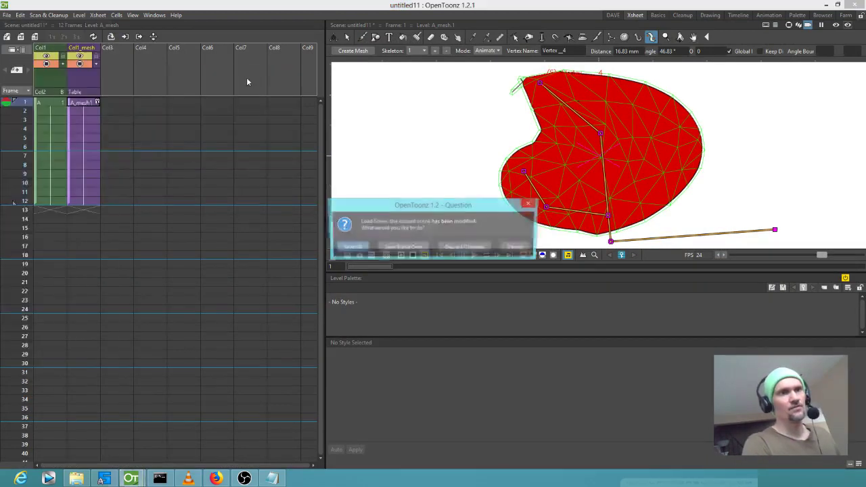
click(450, 246)
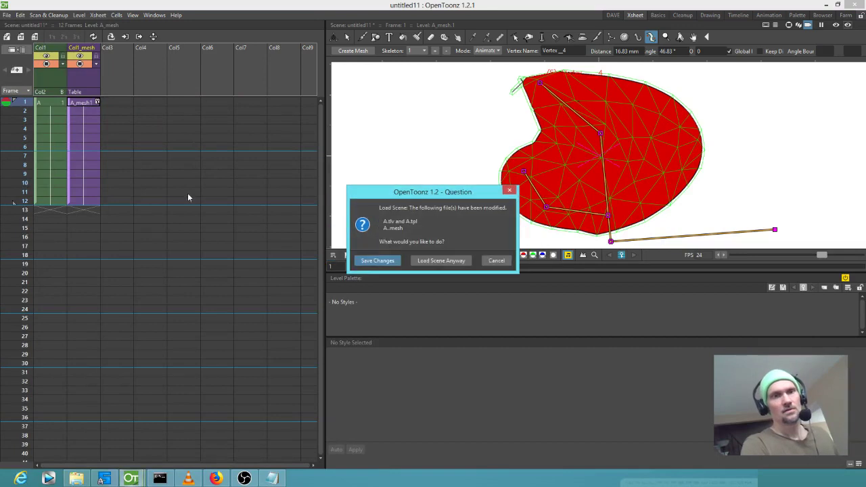
click(428, 261)
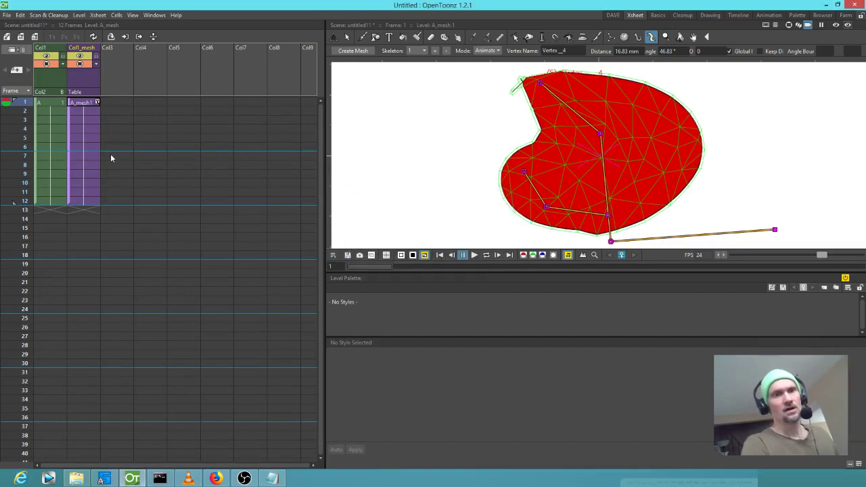
Step: Scrub through the pre-fight-dialogue scene's frames up to frame 43 to examine its character shots
scroll(74, 196, down, 5)
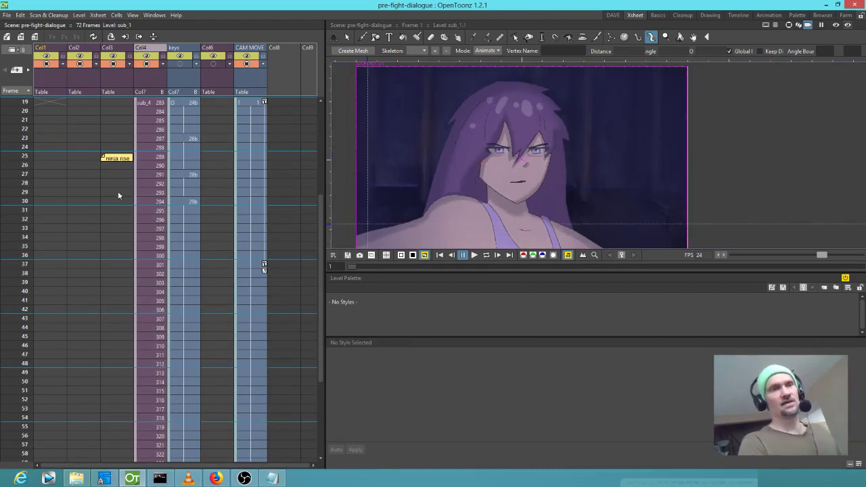
scroll(152, 192, up, 5)
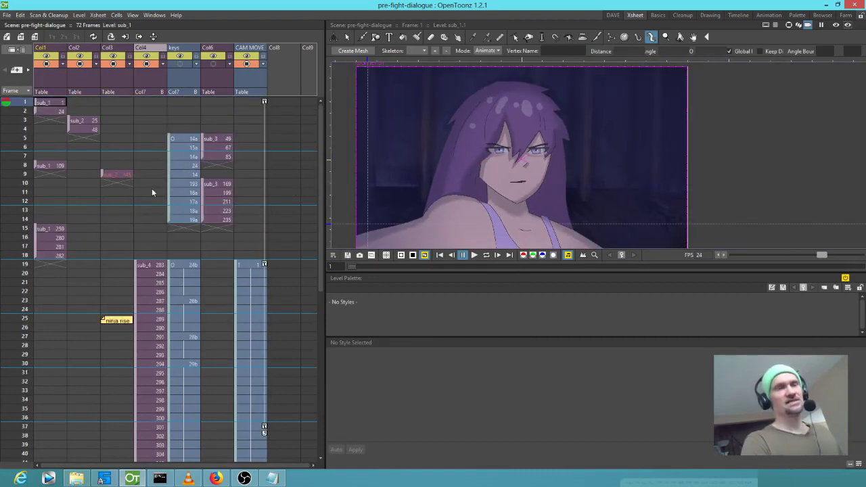
click(24, 273)
mouse_move(25, 277)
mouse_down()
mouse_move(23, 328)
mouse_move(8, 318)
mouse_move(8, 275)
mouse_move(6, 308)
mouse_move(30, 235)
mouse_up()
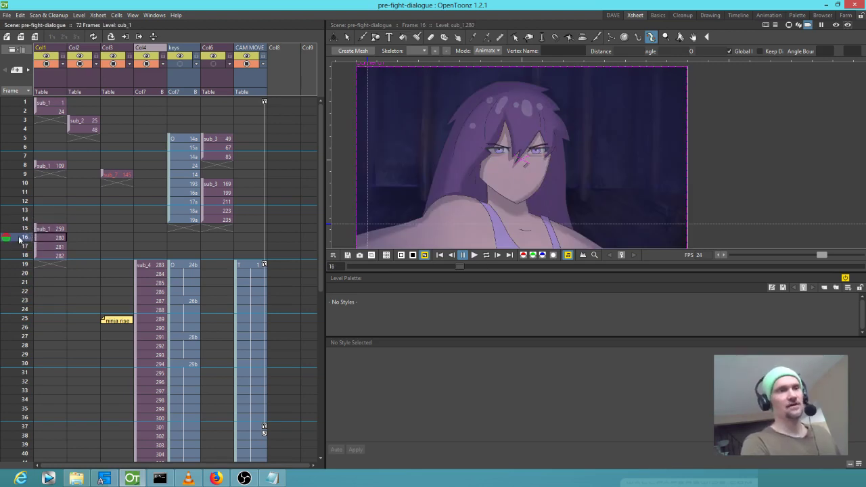
click(23, 248)
drag(23, 252, 17, 194)
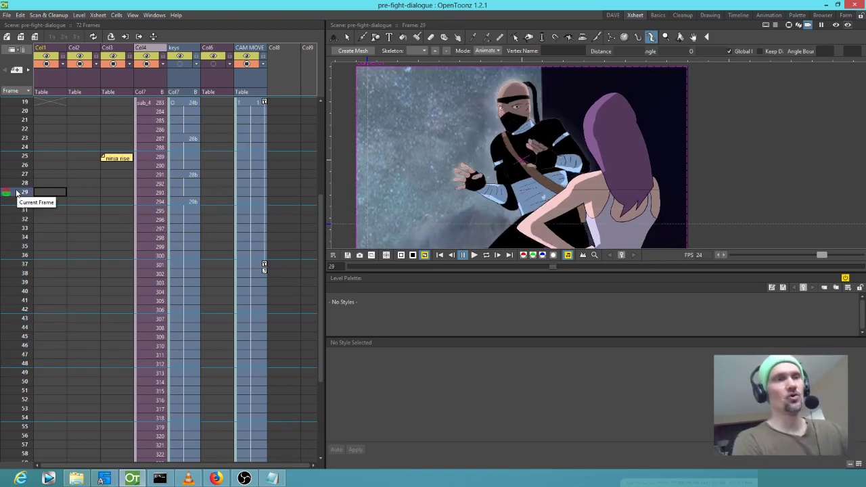
click(139, 319)
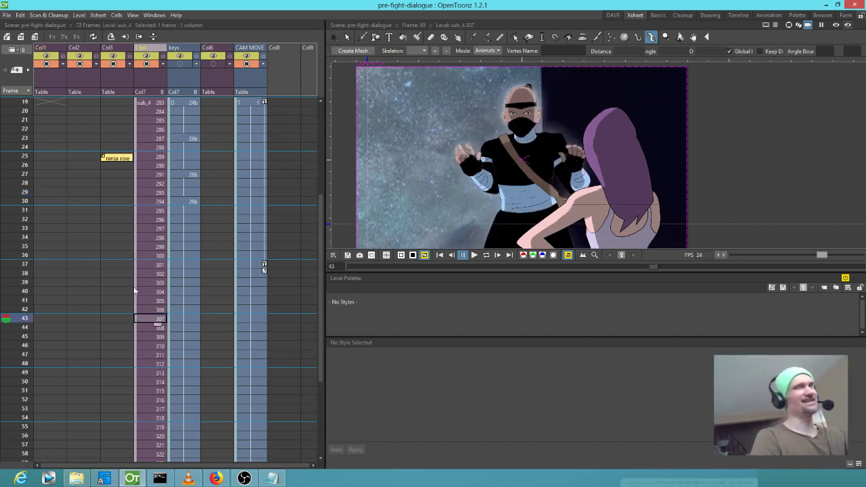
Step: Open the recent scene the battle.tnz
click(6, 15)
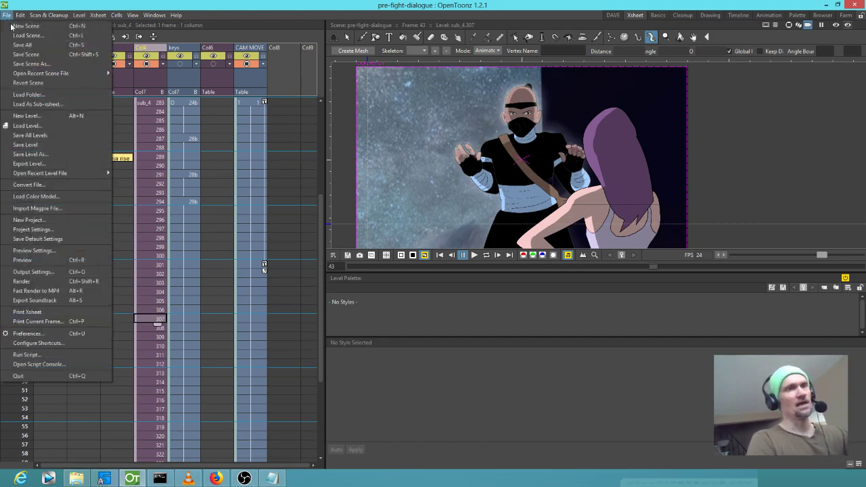
mouse_move(22, 73)
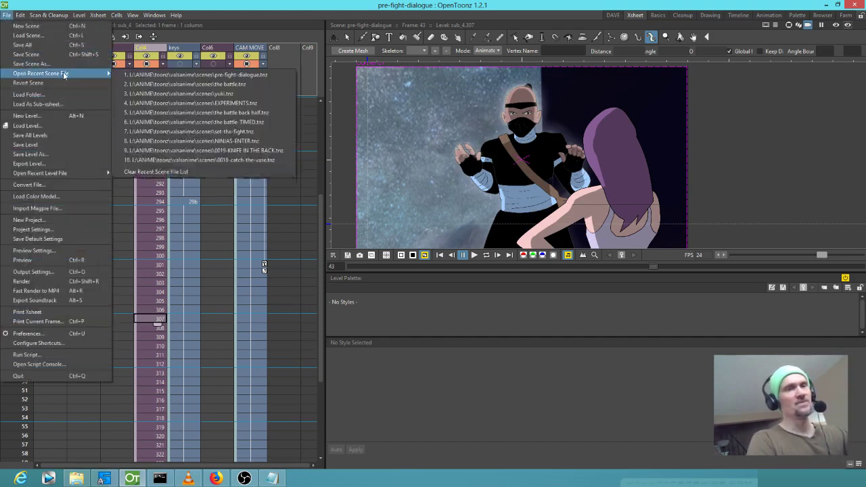
click(210, 85)
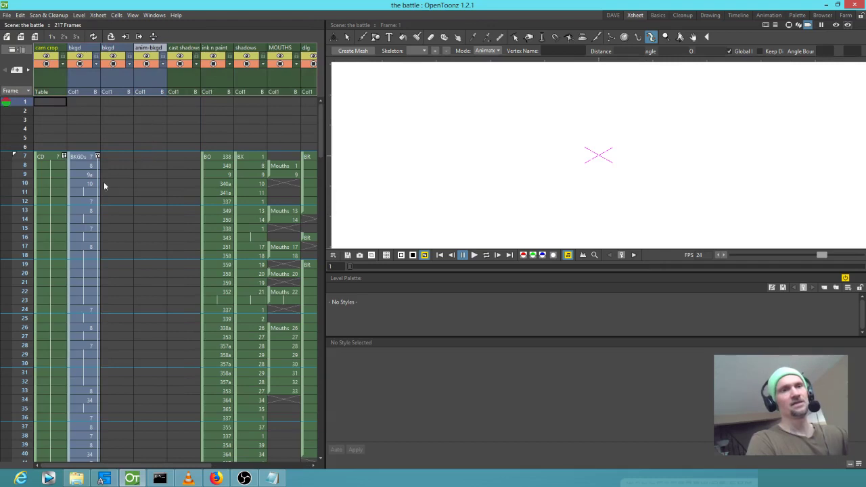
Step: Scrub through frames 7 to 40 of the battle scene to examine its drawings and framing in the camera view
drag(23, 163, 22, 228)
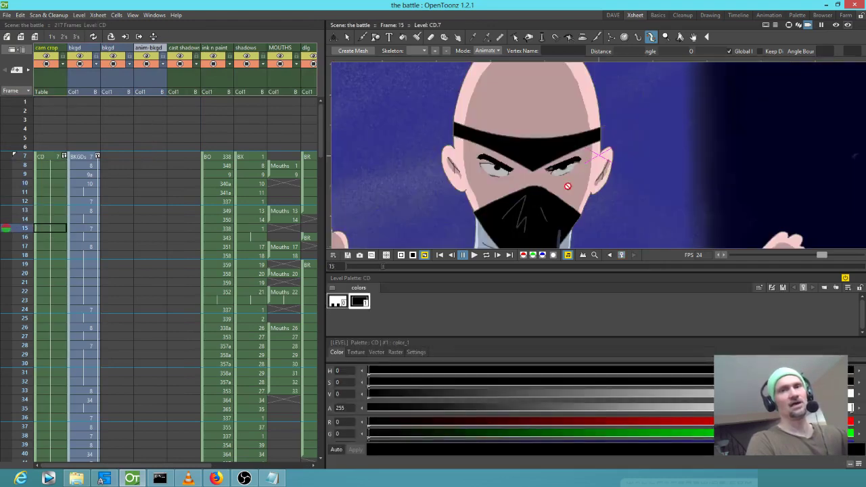
scroll(562, 183, down, 1)
drag(21, 201, 4, 319)
click(3, 373)
click(4, 374)
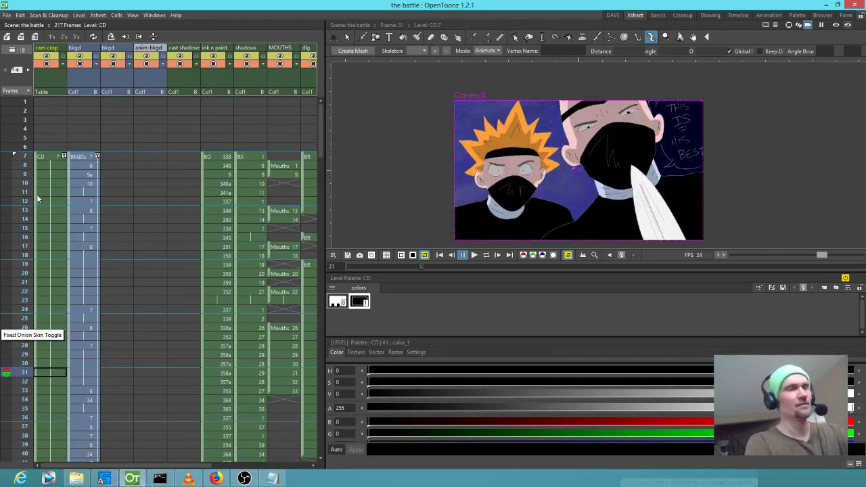
click(27, 156)
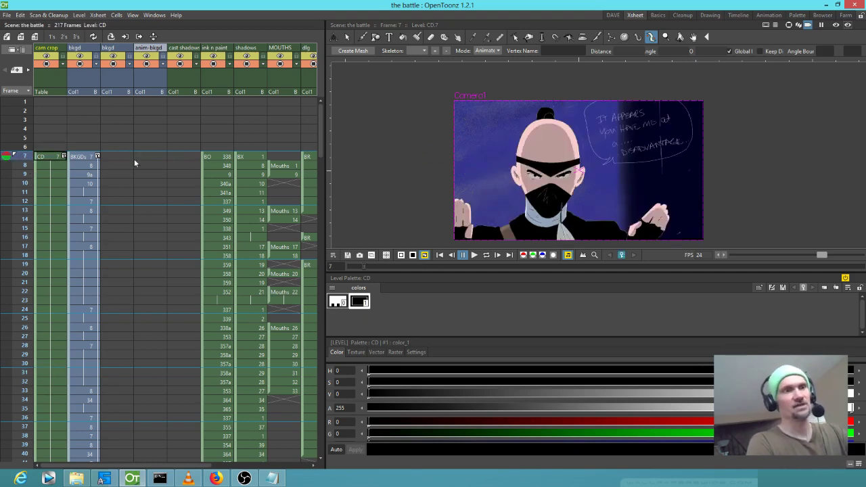
click(24, 192)
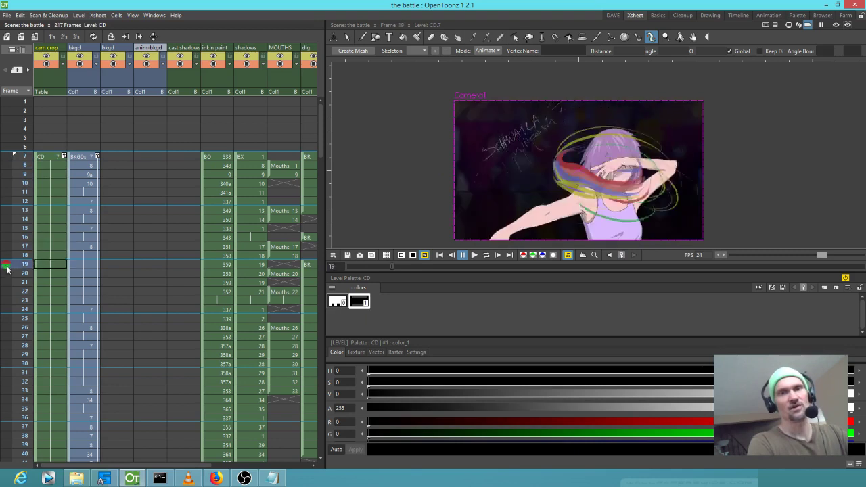
scroll(101, 234, down, 3)
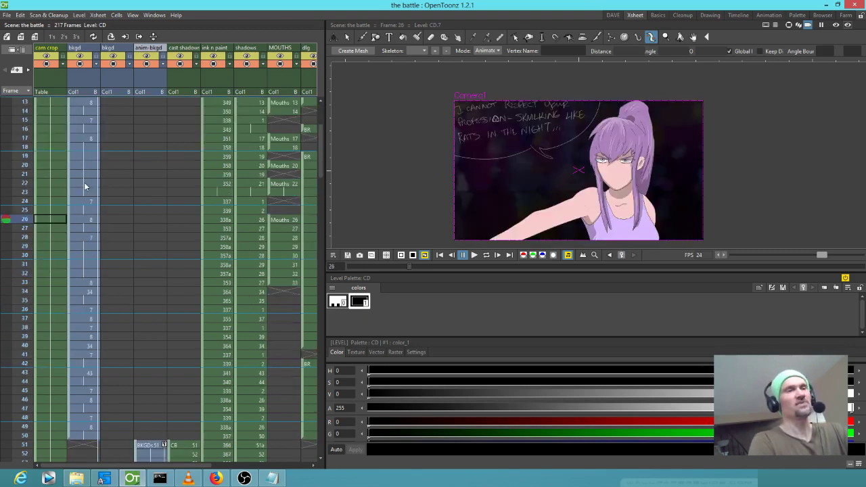
mouse_move(25, 188)
mouse_down()
mouse_move(4, 240)
mouse_move(5, 371)
mouse_move(13, 124)
mouse_move(5, 409)
mouse_move(2, 339)
mouse_move(2, 350)
mouse_up()
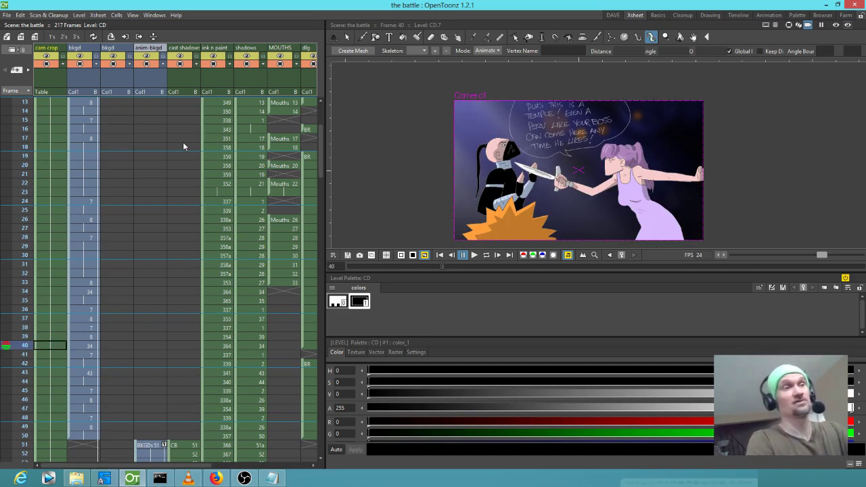
click(6, 15)
mouse_move(52, 74)
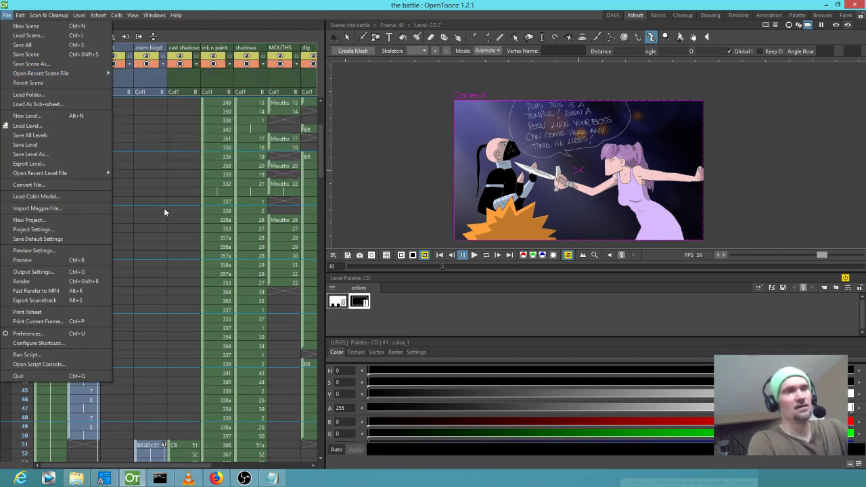
click(147, 176)
Step: Return to frame 7 and inspect the BO level's drawings and palette, selecting the whole ink n paint column
drag(25, 108, 49, 132)
click(49, 154)
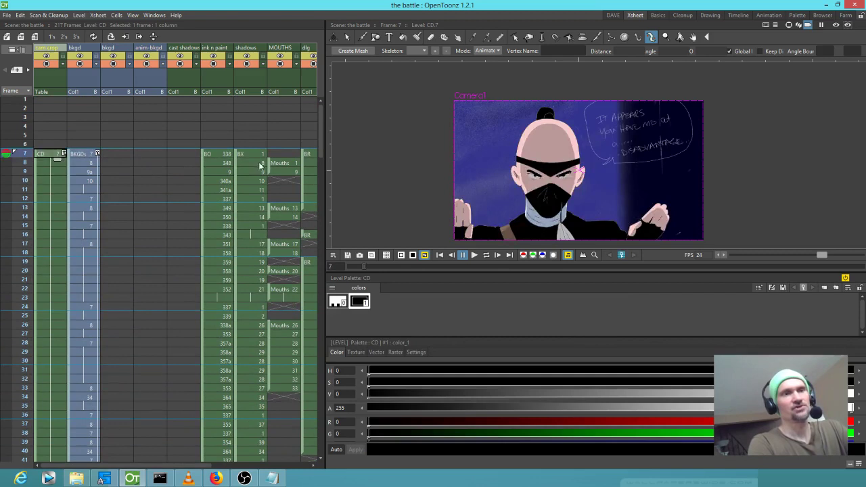
click(220, 155)
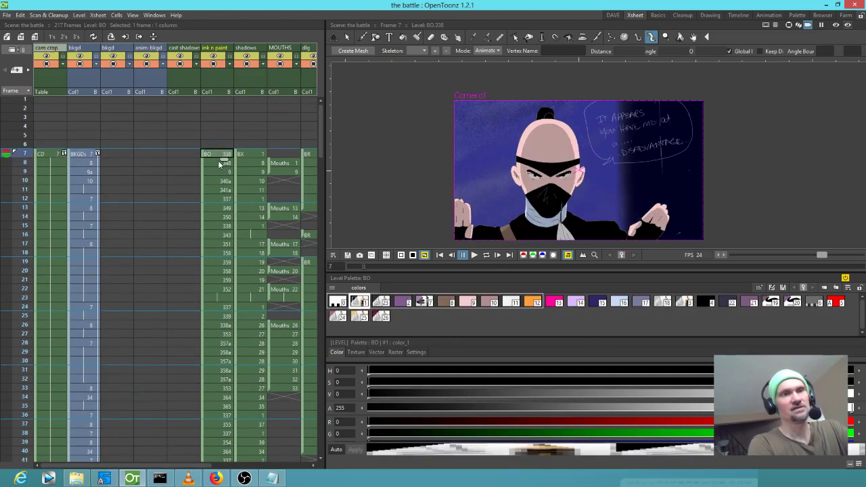
click(220, 164)
click(217, 155)
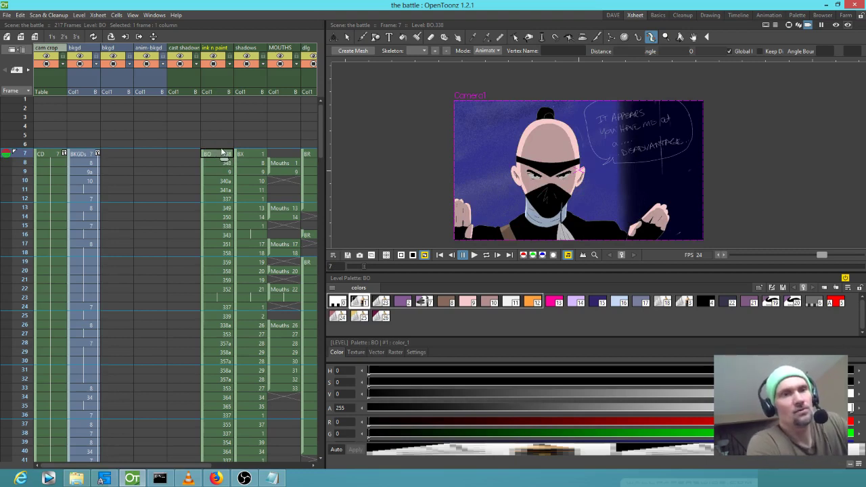
click(212, 78)
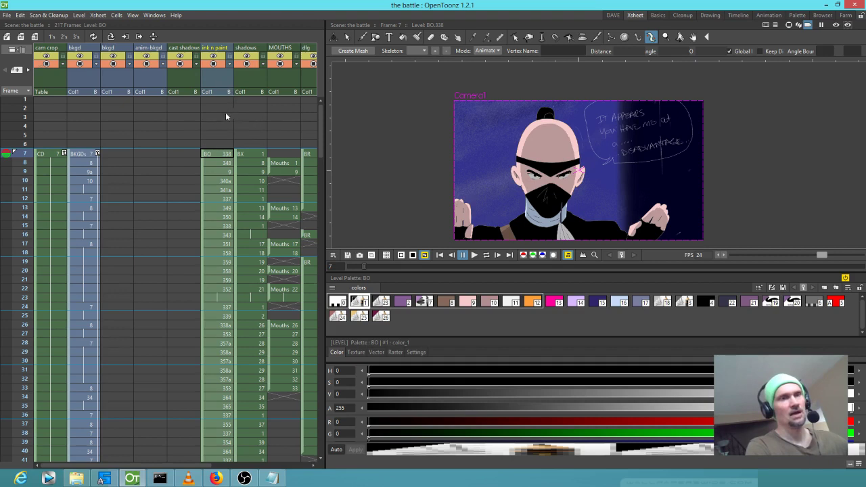
Step: Insert an empty column before ink n paint and move the frame 7 BO 338 drawing into it
scroll(203, 113, right, 2)
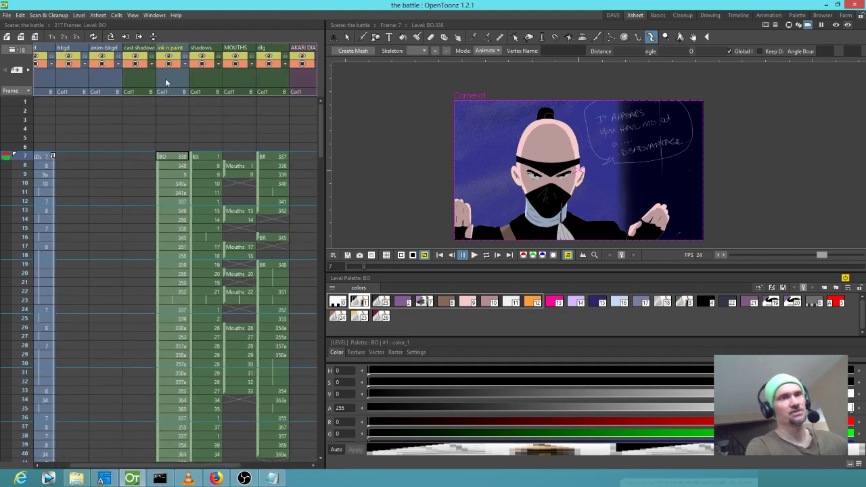
key(Insert)
click(198, 158)
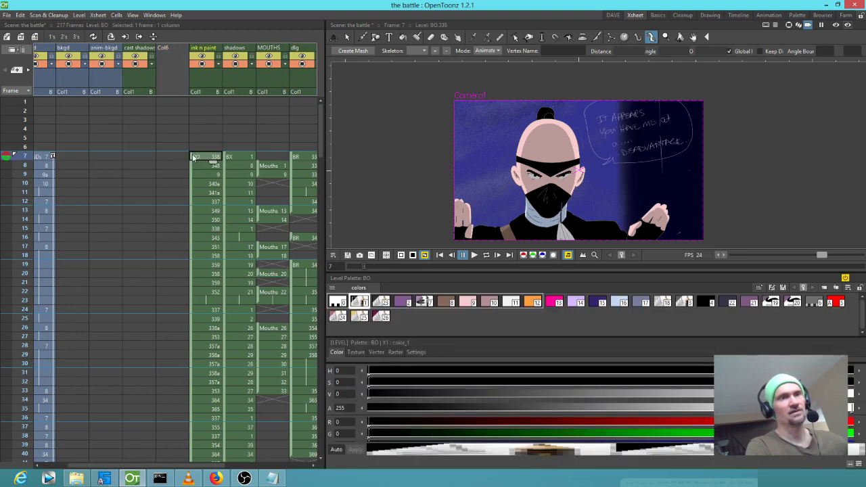
drag(193, 157, 181, 158)
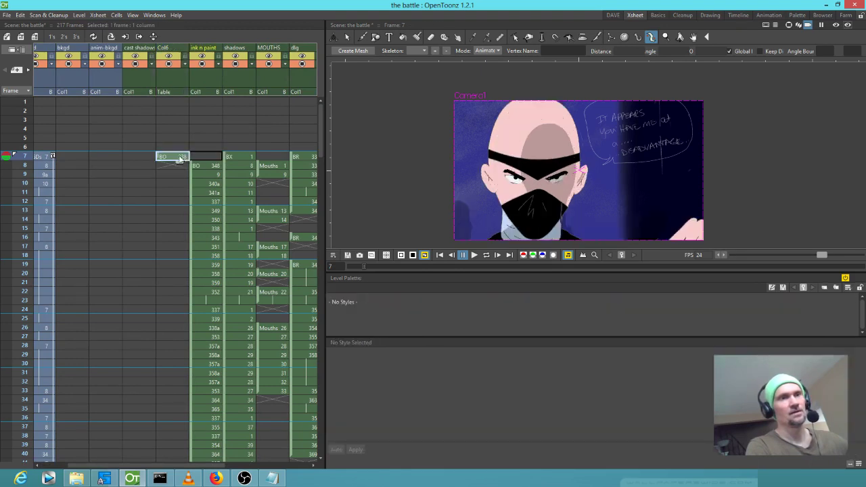
click(174, 157)
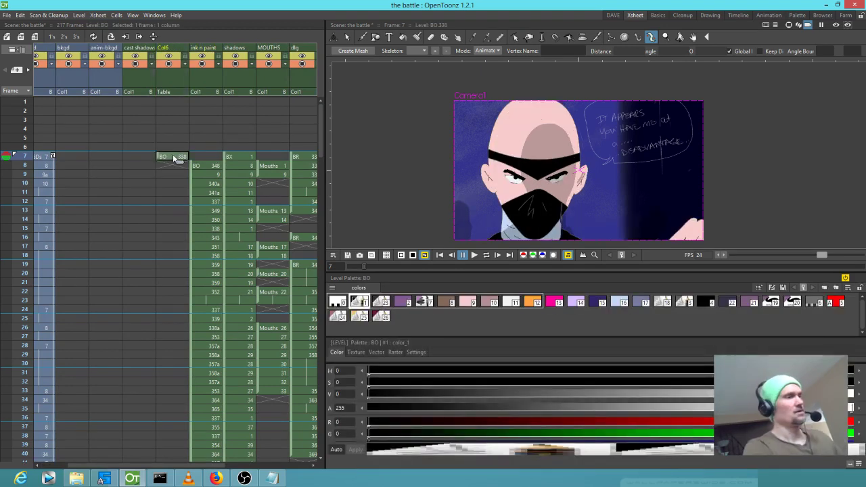
Step: Compare frames 7 and 8 of the new column to examine the isolated BO drawing against the neighbouring shot
key(Down)
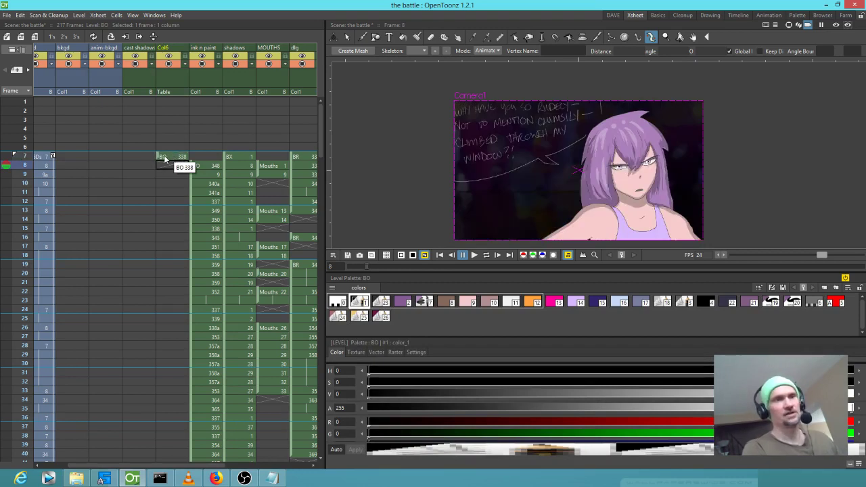
click(165, 158)
key(Down)
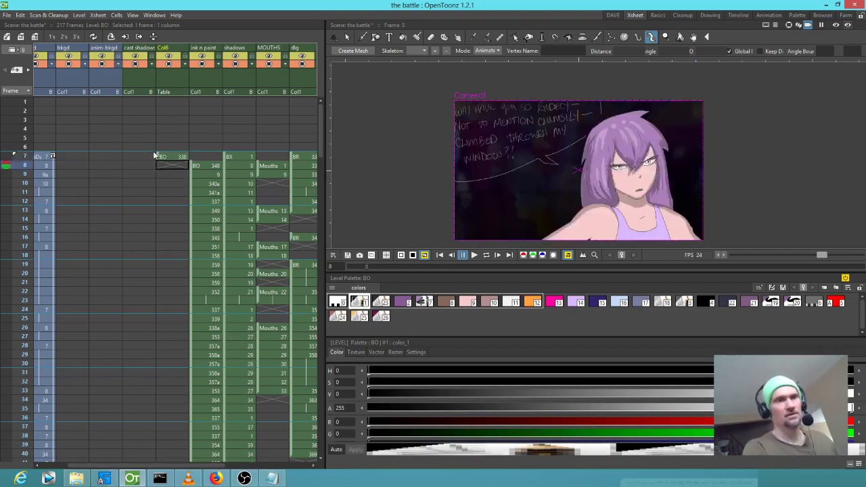
click(165, 159)
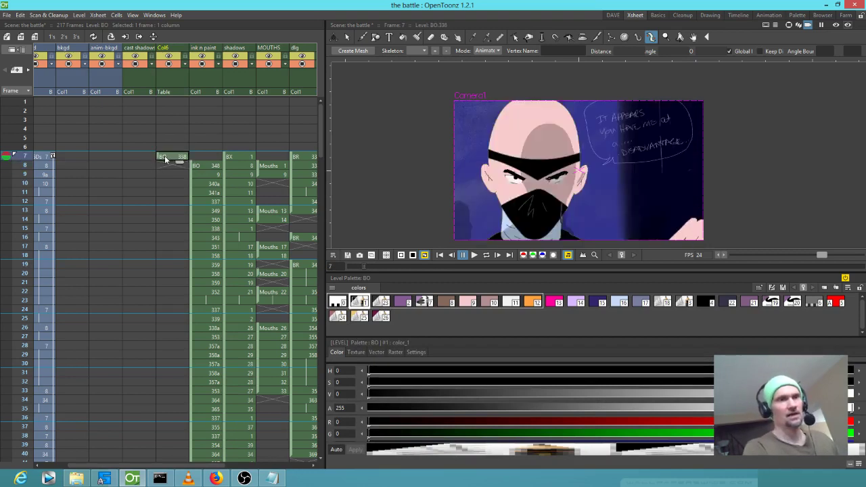
click(20, 16)
click(21, 16)
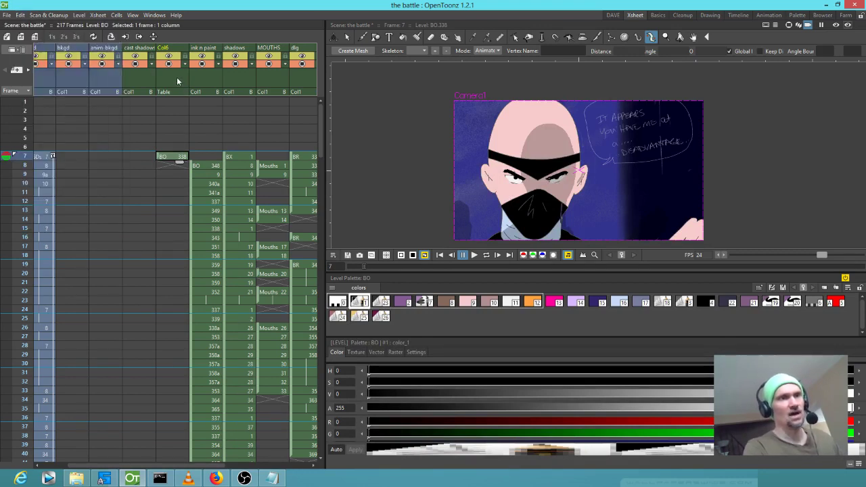
right_click(171, 73)
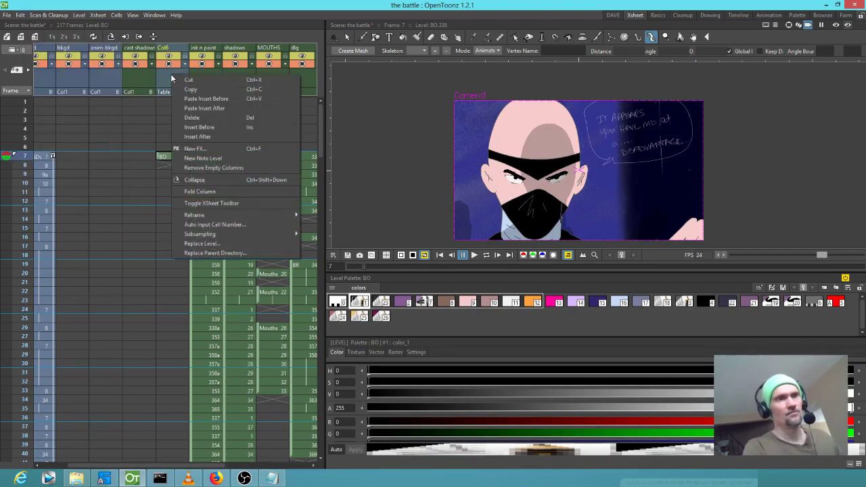
key(Escape)
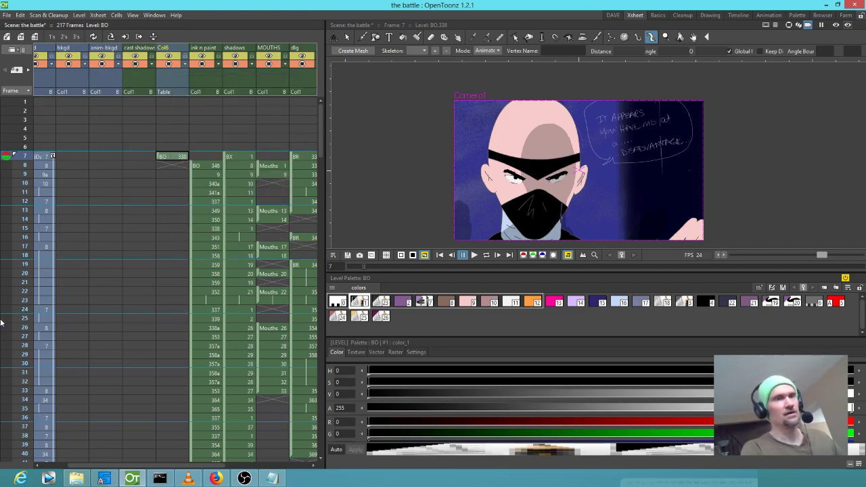
click(178, 175)
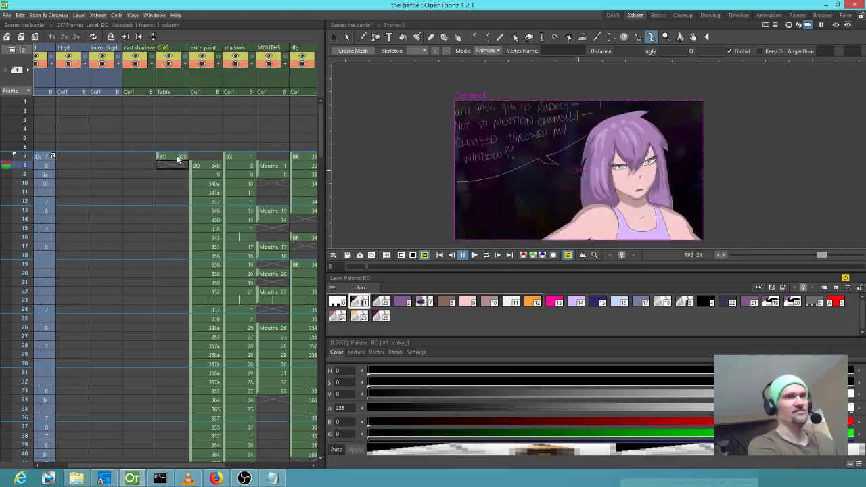
Step: Collapse the new column with the BO 338 drawing into a sub-xsheet, including the relevant pegbars
click(179, 158)
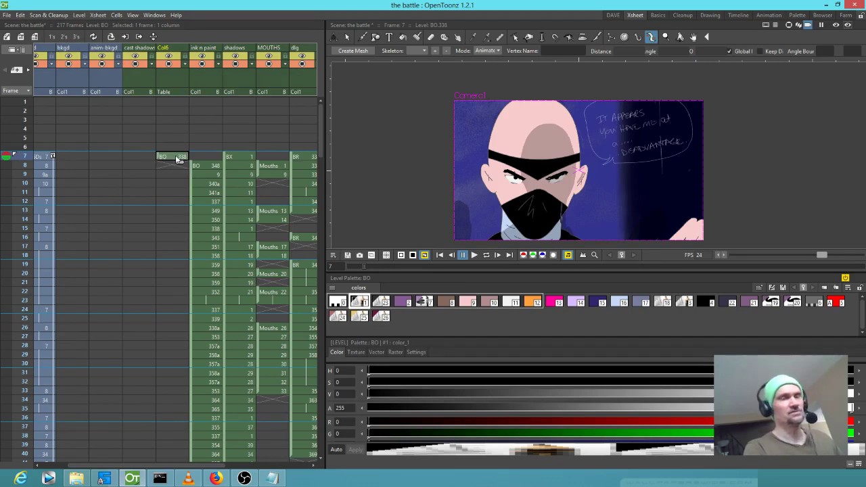
right_click(168, 76)
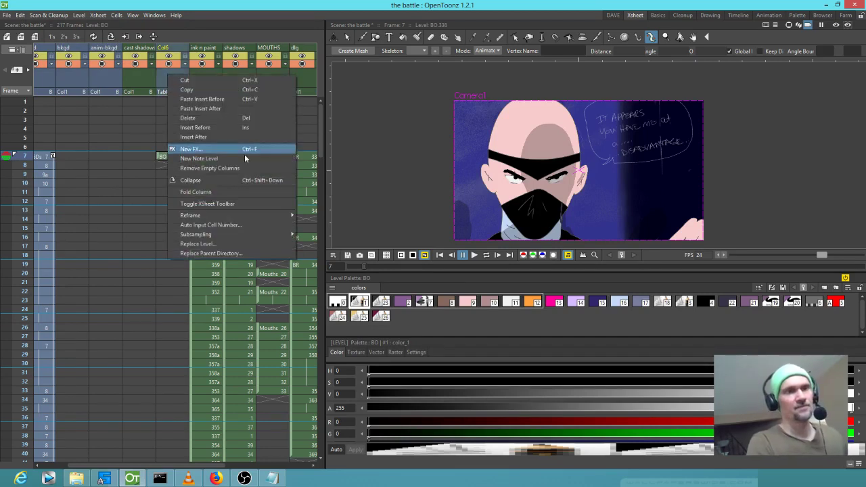
click(236, 179)
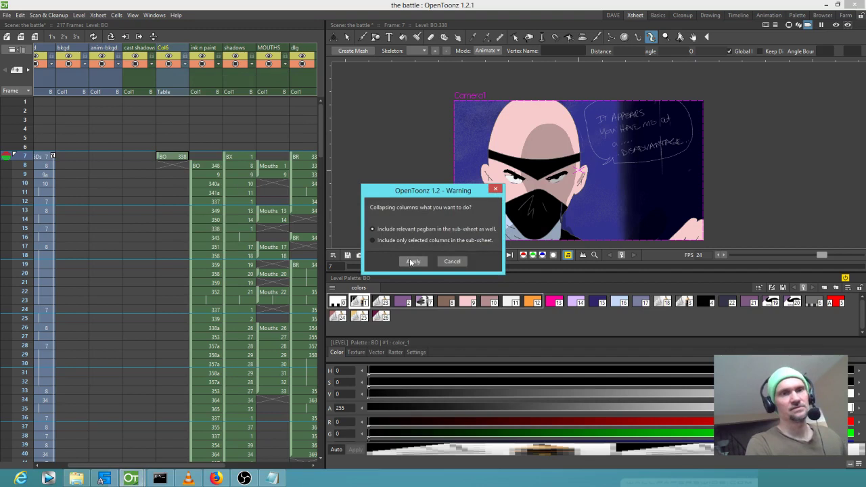
click(412, 261)
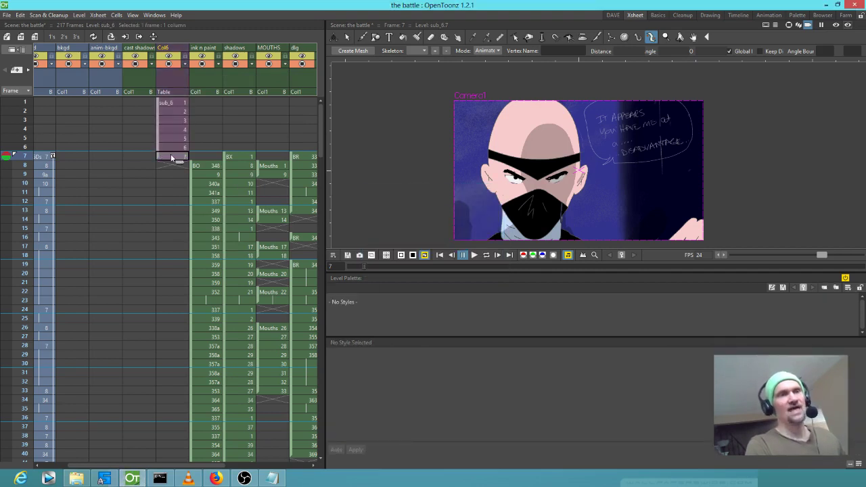
Step: Delete the collapsed column's cells at frames 1 to 6 and open the sub-xsheet from its frame 7 cell
click(173, 102)
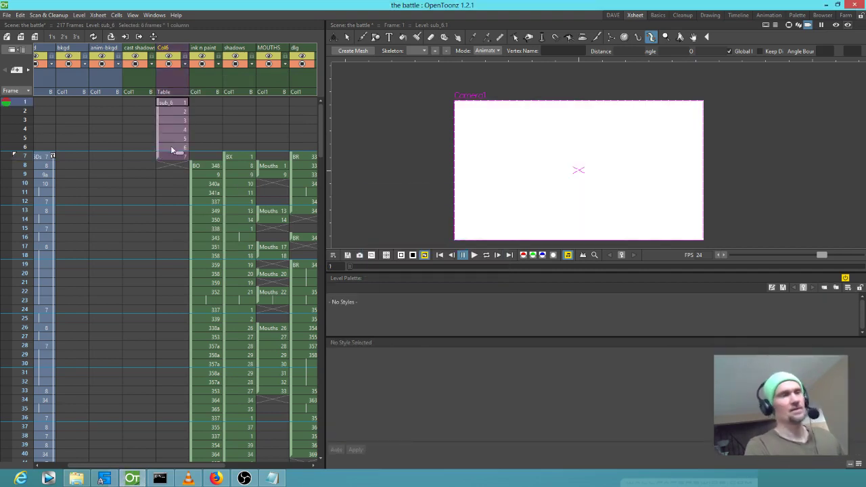
key(Delete)
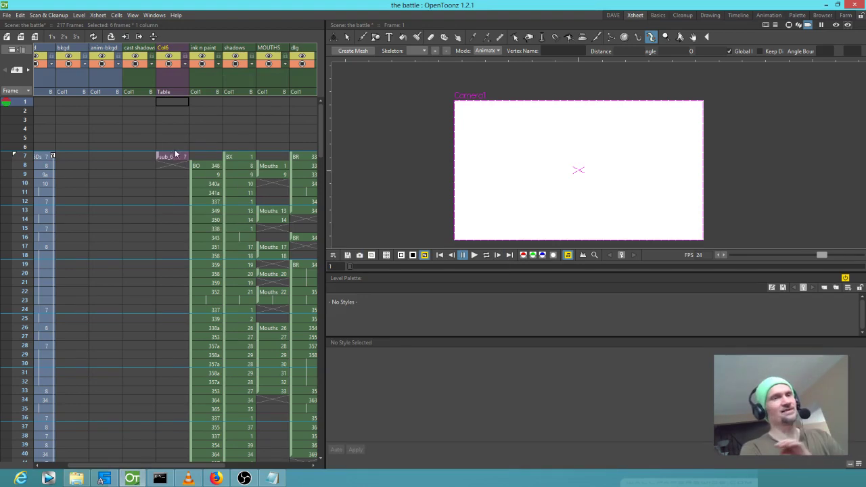
click(171, 157)
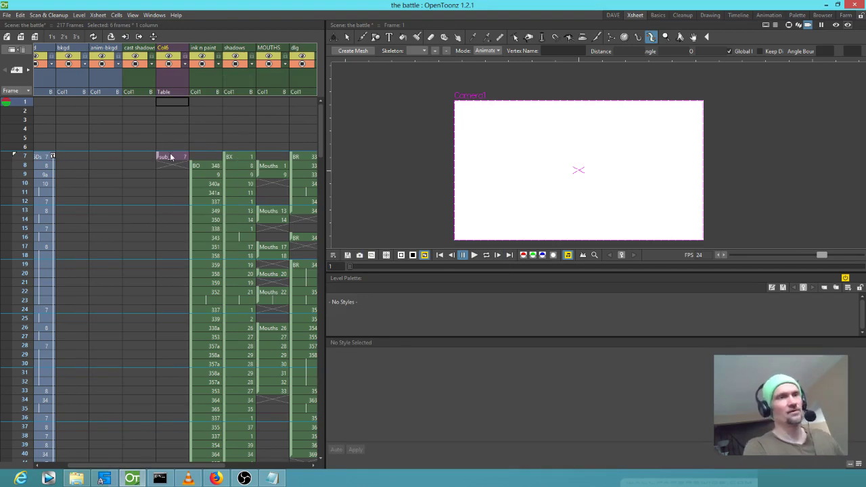
double_click(170, 157)
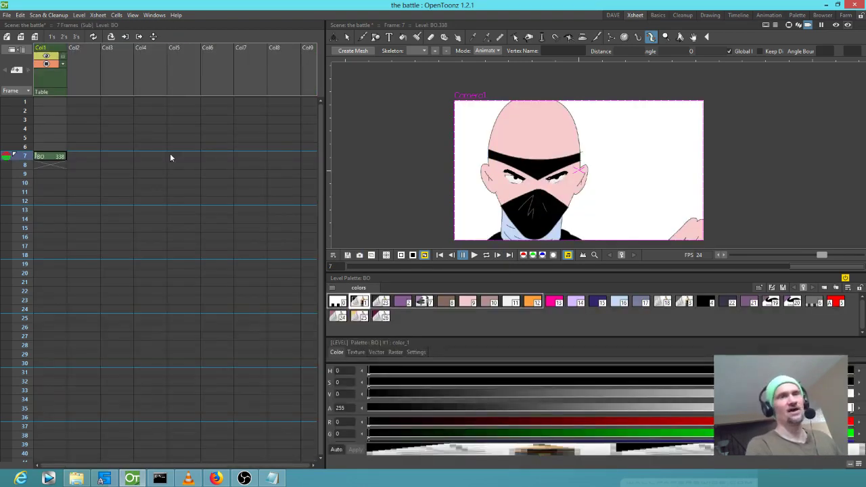
Step: Extend the BO 338 drawing through frame 27 inside the sub-xsheet and return to the main xsheet
click(54, 157)
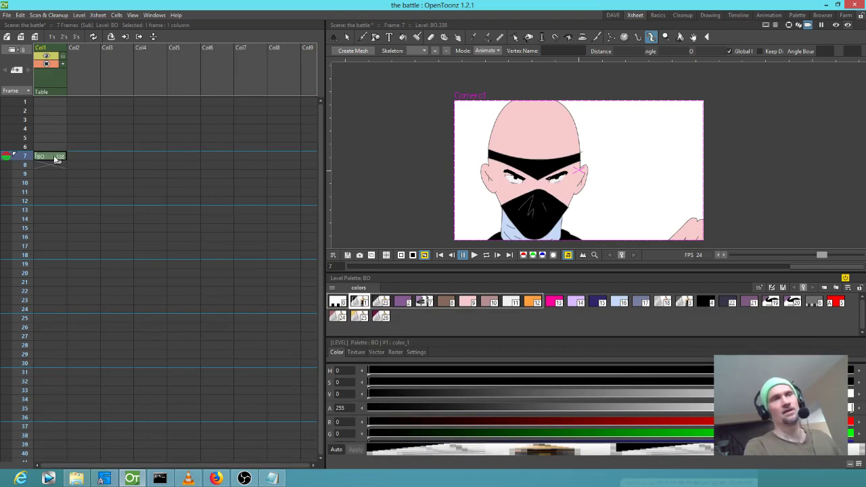
drag(57, 171, 65, 294)
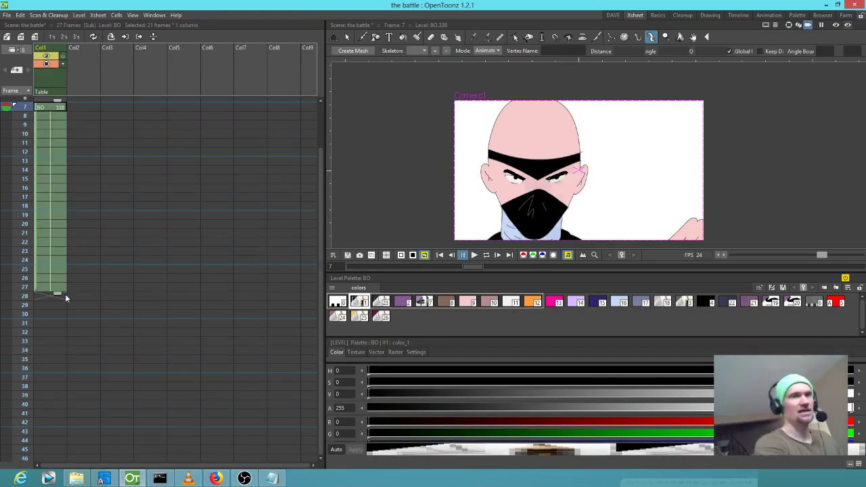
key(ctrl+shift+x)
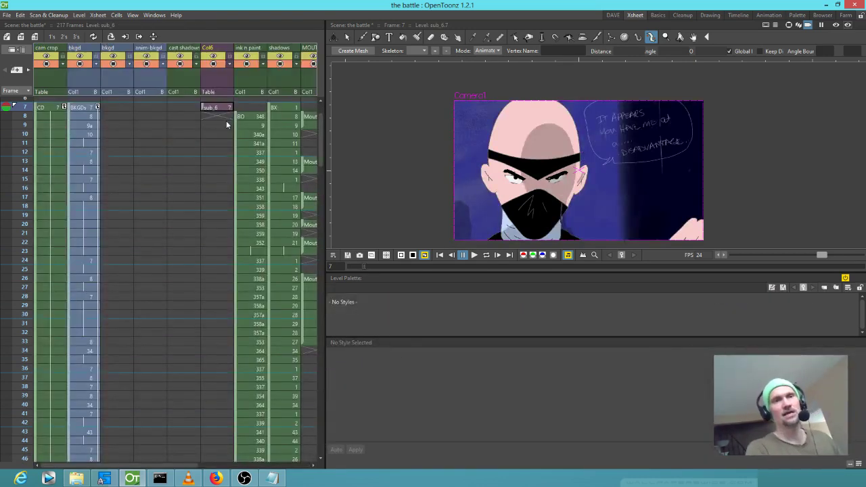
scroll(224, 122, up, 2)
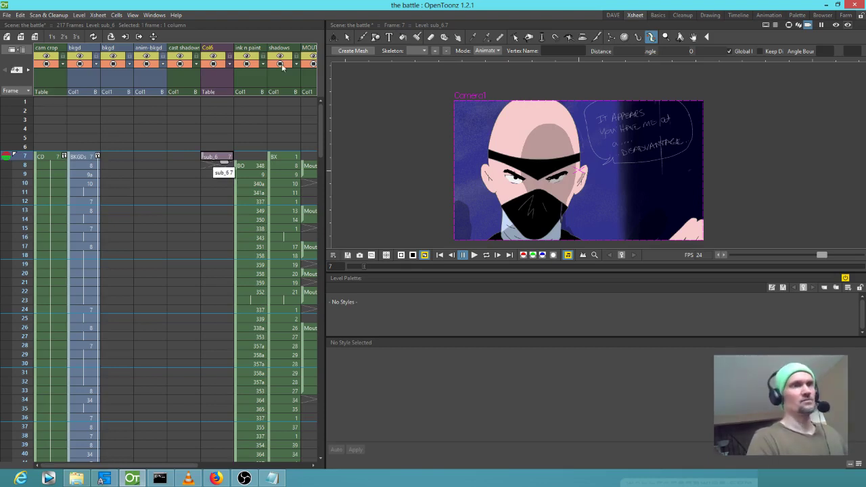
Step: Open the recent pre-fight-dialogue scene, discarding the battle scene's unsaved changes
click(6, 15)
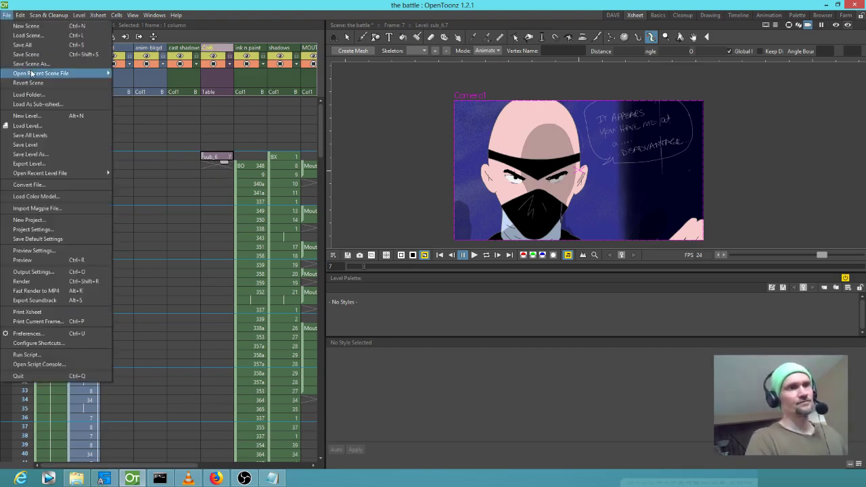
mouse_move(54, 73)
click(225, 87)
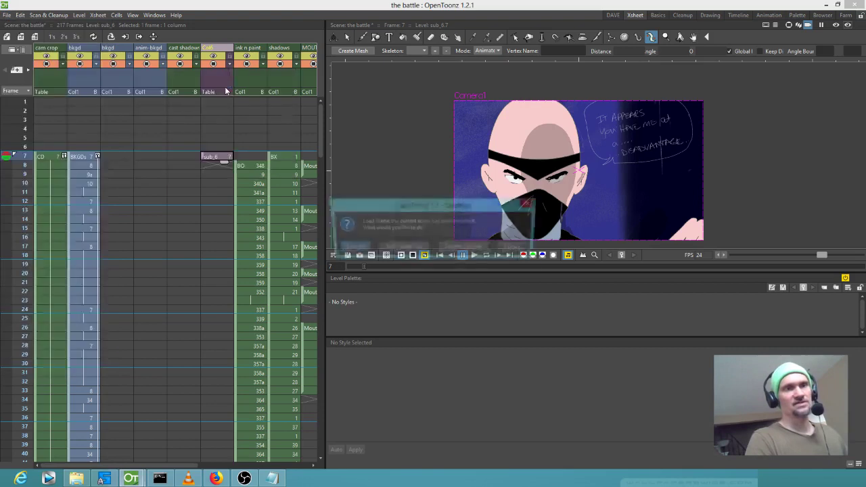
click(477, 247)
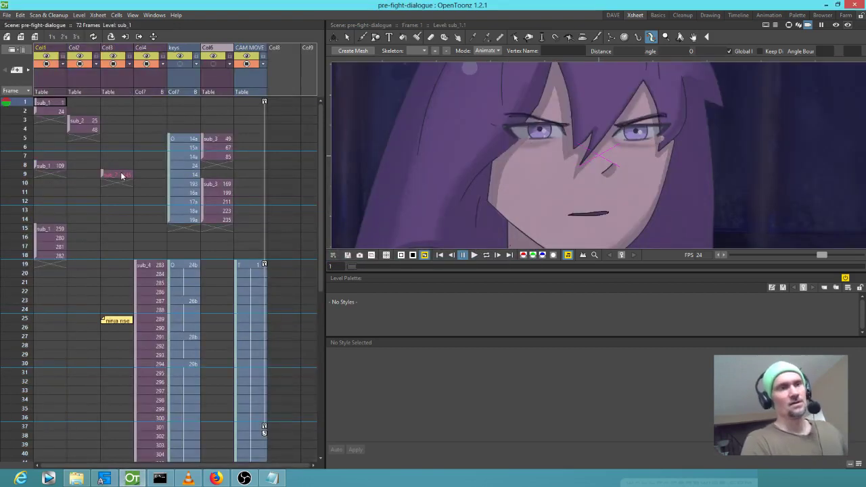
Step: Scrub the pre-fight-dialogue scene to frame 16 and examine the purple-haired character's whole shot in the camera frame
click(8, 168)
drag(9, 173, 2, 243)
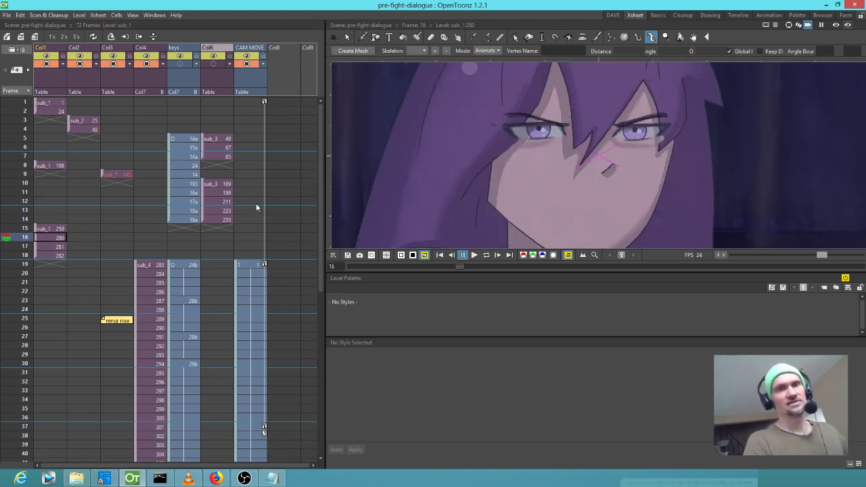
scroll(680, 165, down, 4)
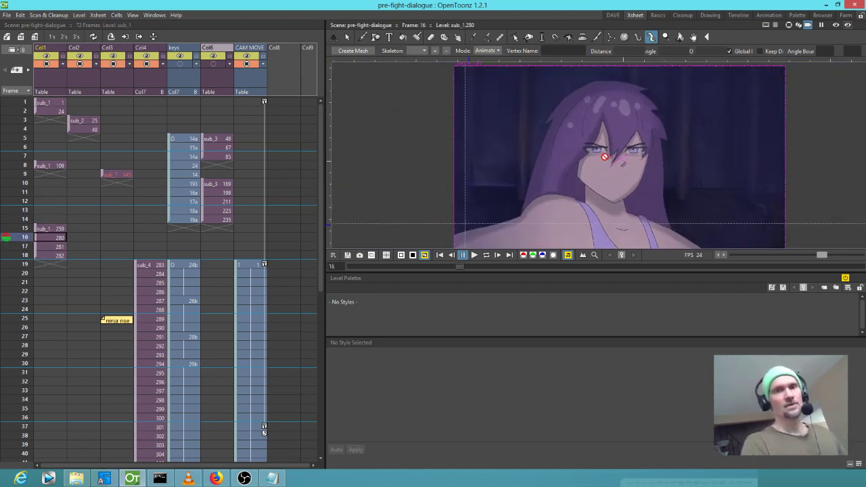
drag(604, 157, 585, 148)
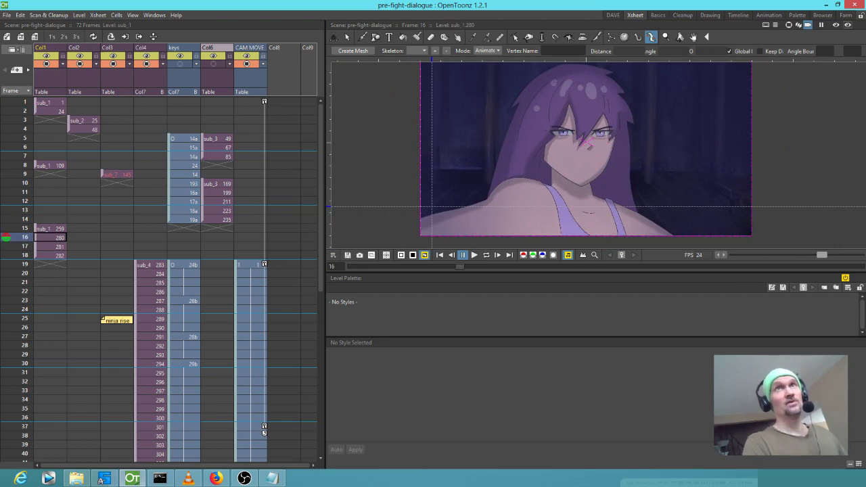